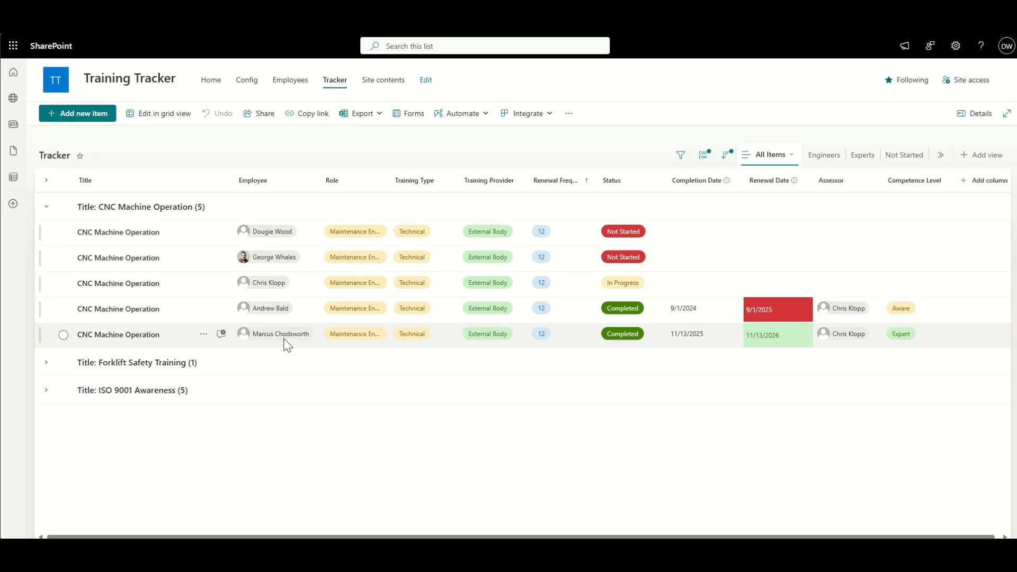
Step: Filter the Tracker list by a single person in the Employee column
{"action": "left_click", "coordinate": [261, 183]}
{"action": "left_click", "coordinate": [273, 243]}
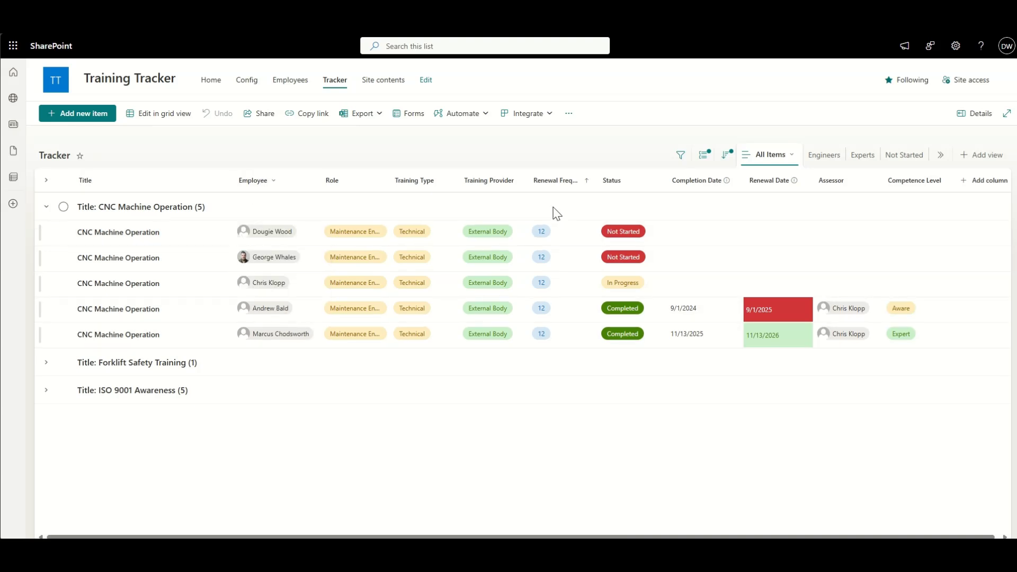
{"action": "left_click", "coordinate": [283, 183]}
{"action": "left_click", "coordinate": [271, 240]}
{"action": "left_click", "coordinate": [919, 155]}
{"action": "left_click", "coordinate": [872, 247]}
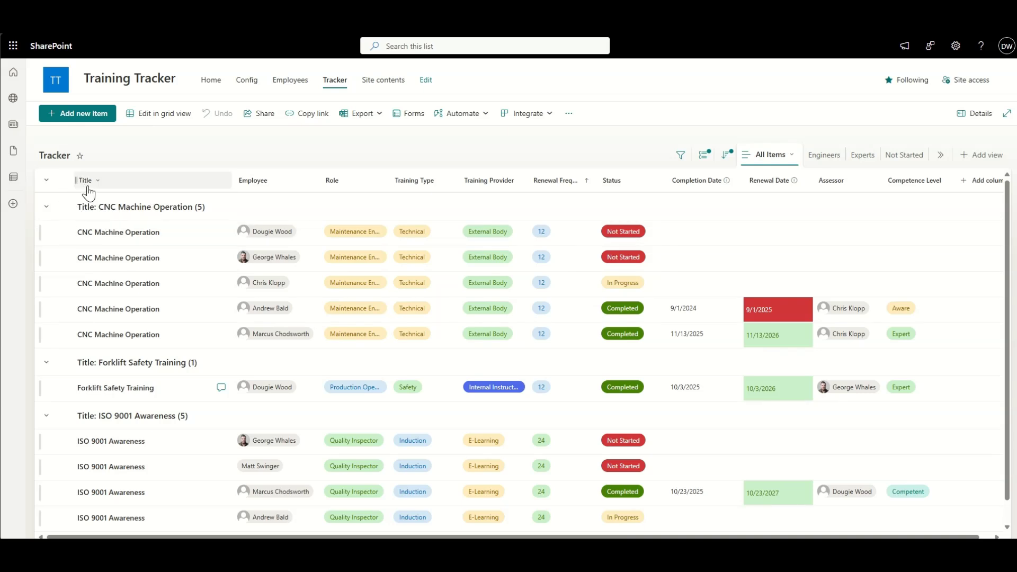
Step: Collapse all groups in the Tracker list and expand only the CNC Machine Operation group
{"action": "left_click", "coordinate": [46, 180]}
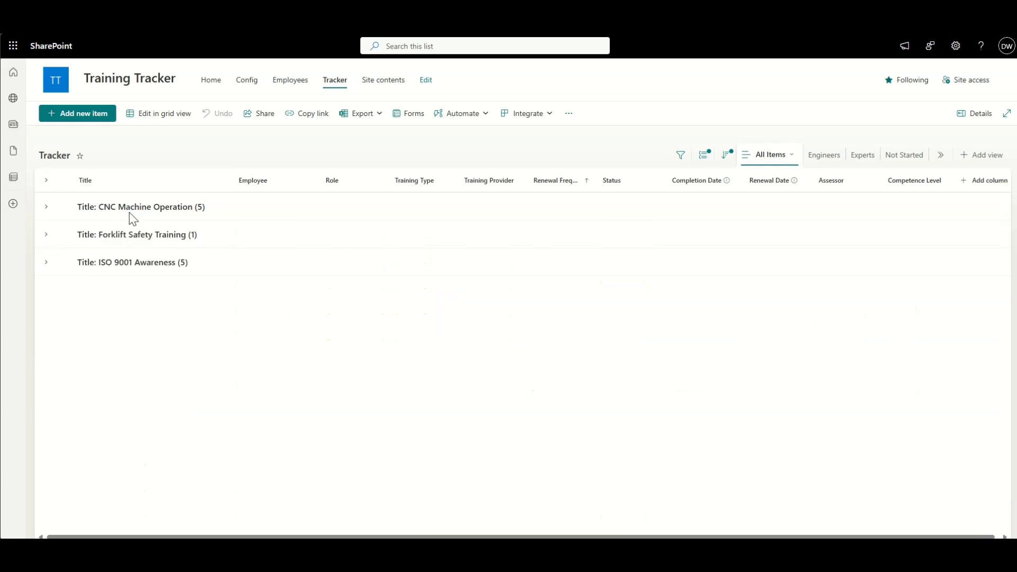
{"action": "left_click", "coordinate": [46, 206]}
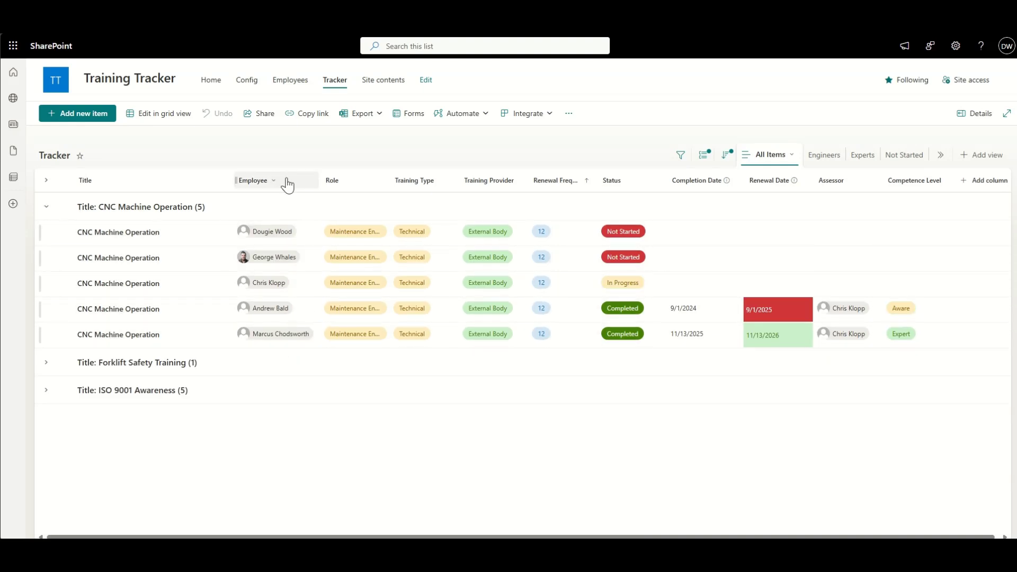
Step: Filter the Tracker list to one employee's training records, review them and clear the filter
{"action": "left_click", "coordinate": [263, 184]}
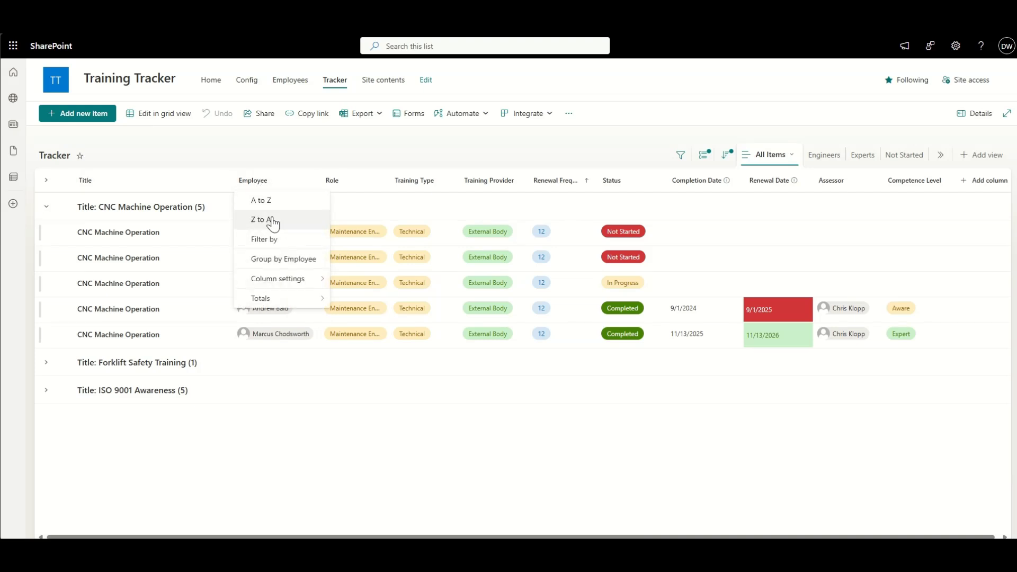
{"action": "left_click", "coordinate": [272, 241]}
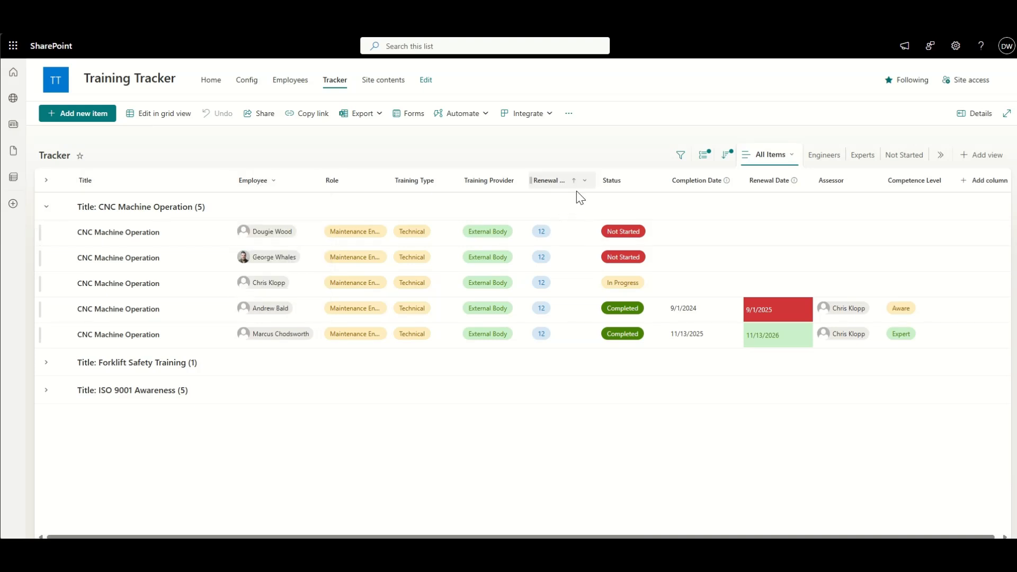
{"action": "left_click", "coordinate": [285, 186]}
{"action": "left_click", "coordinate": [292, 244]}
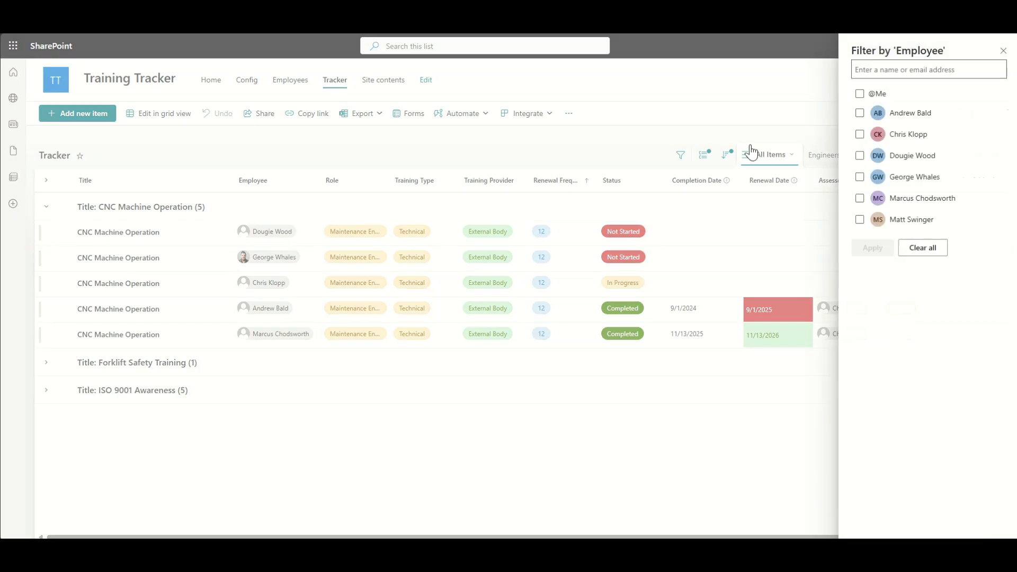
{"action": "left_click", "coordinate": [919, 159]}
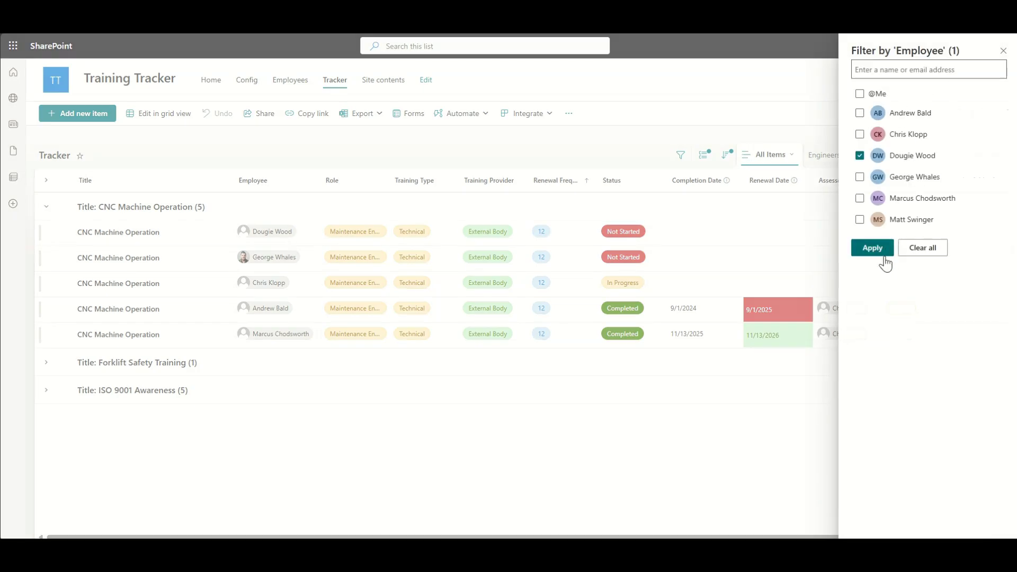
{"action": "left_click", "coordinate": [879, 250]}
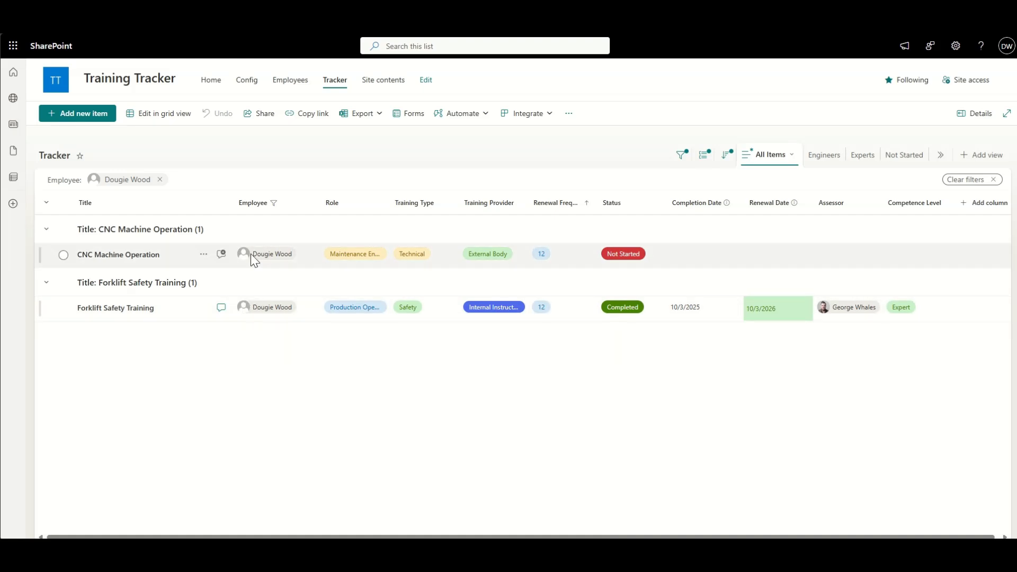
{"action": "left_click", "coordinate": [992, 179]}
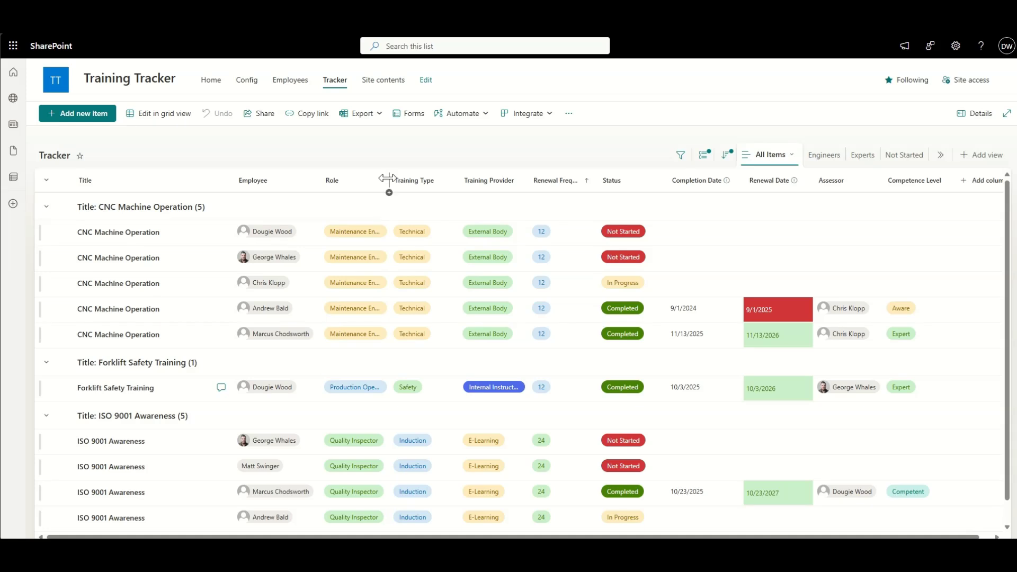
Step: Widen the Role and Renewal Frequency columns of the Tracker list so their full text fits
{"action": "left_click_drag", "start_coordinate": [390, 181], "coordinate": [411, 180]}
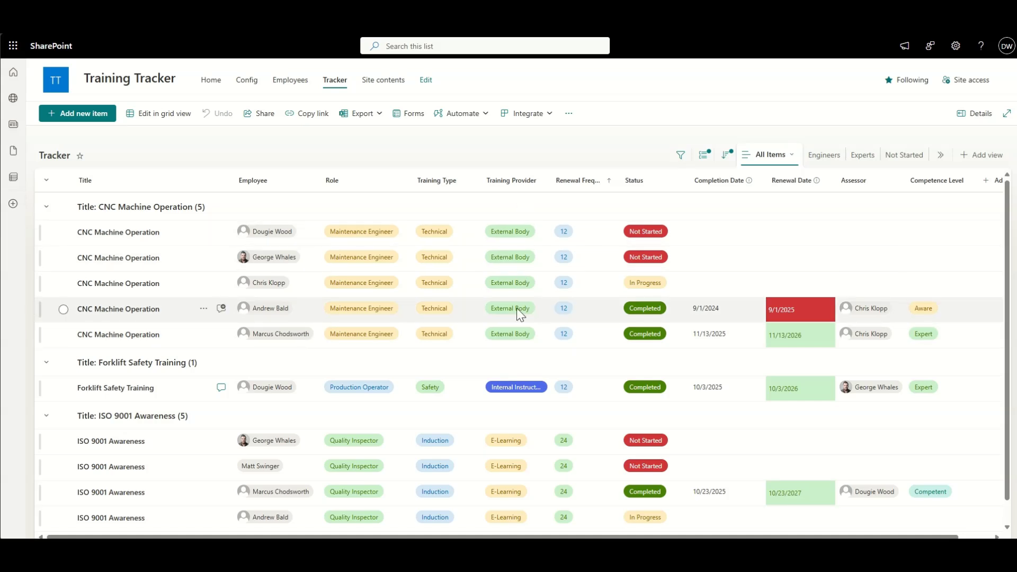
{"action": "scroll", "coordinate": [516, 307], "scroll_direction": "right", "scroll_amount": 1}
{"action": "left_click_drag", "start_coordinate": [581, 179], "coordinate": [609, 177]}
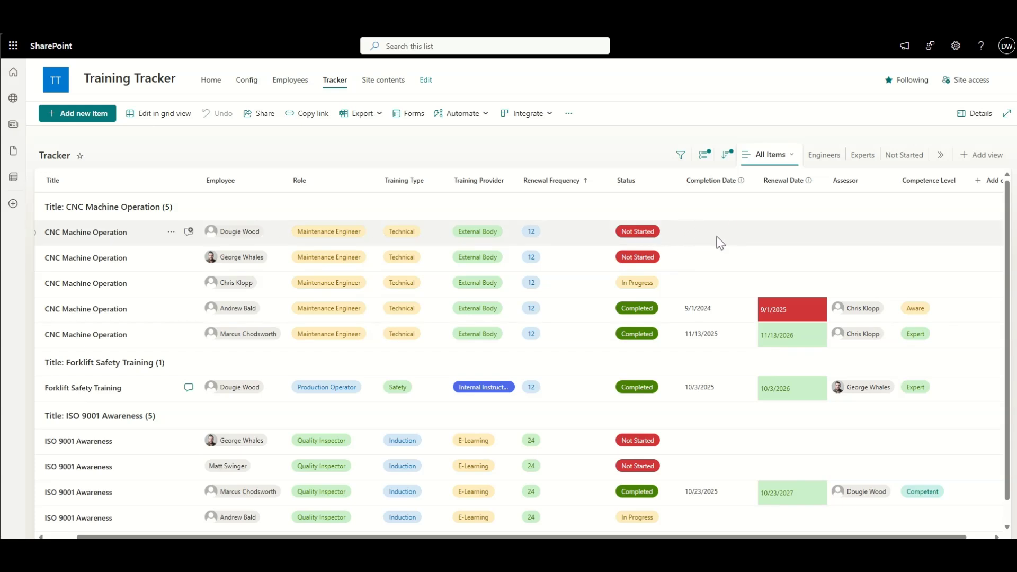
{"action": "scroll", "coordinate": [686, 224], "scroll_direction": "right", "scroll_amount": 1}
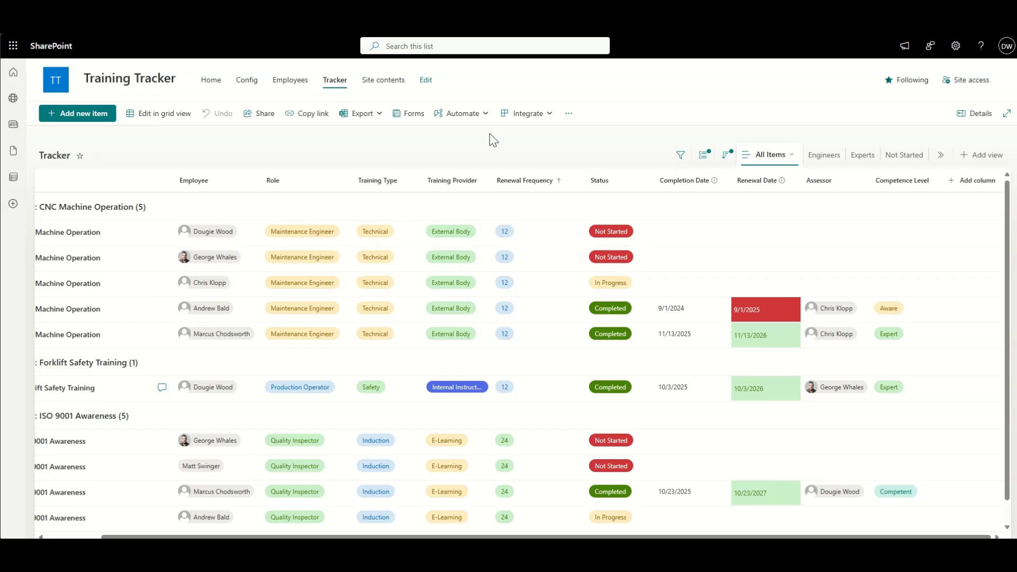
{"action": "scroll", "coordinate": [479, 293], "scroll_direction": "left", "scroll_amount": 2}
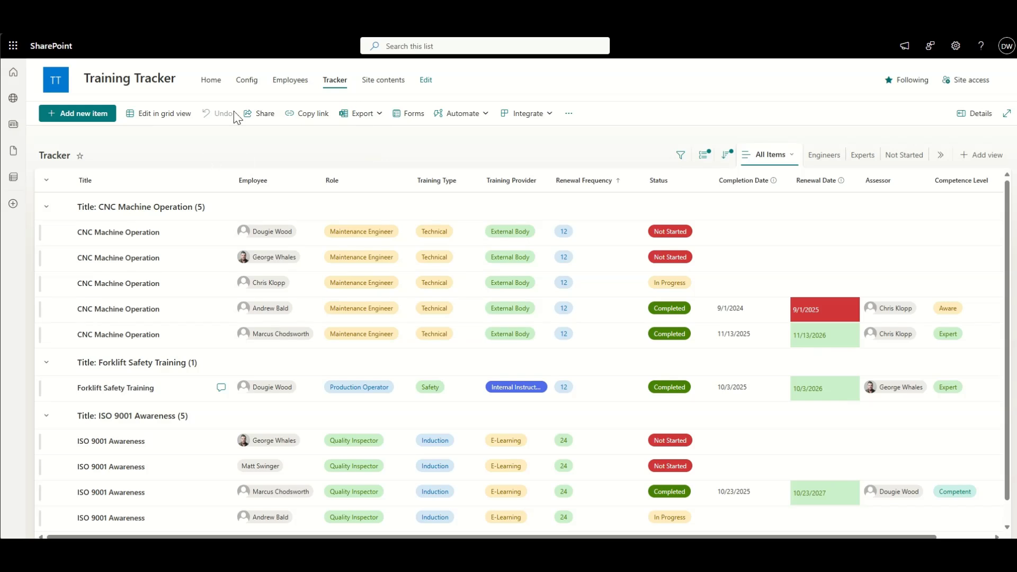
Step: Compare the Config, Employees and Tracker lists to examine how roles relate to the training requirements
{"action": "left_click", "coordinate": [246, 85]}
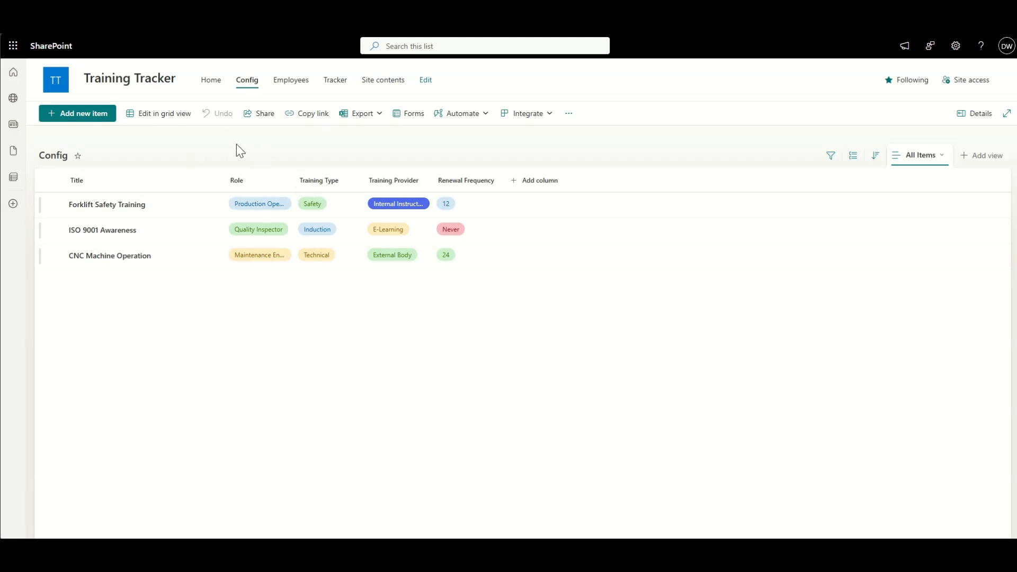
{"action": "left_click", "coordinate": [289, 84]}
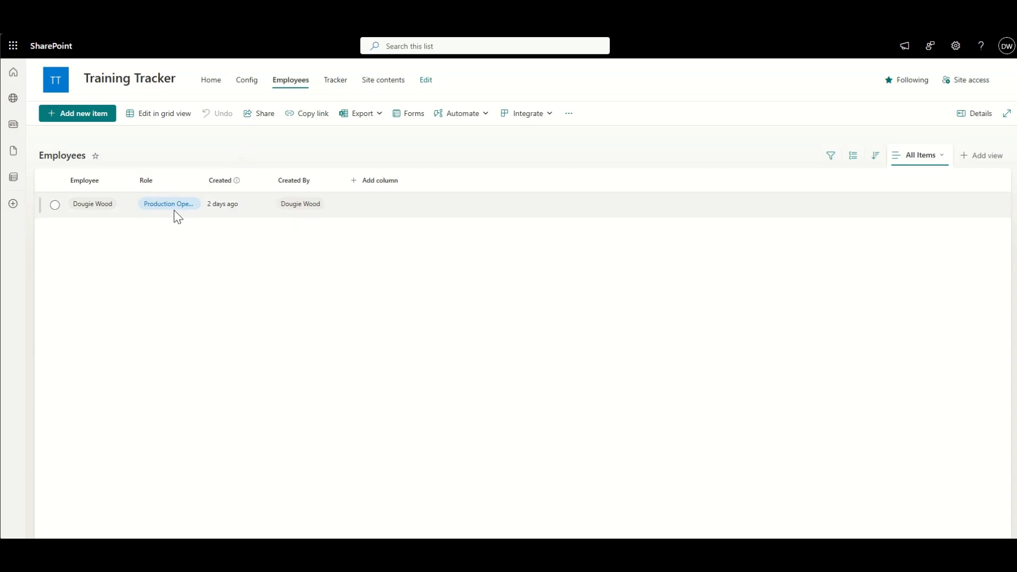
{"action": "left_click", "coordinate": [247, 80]}
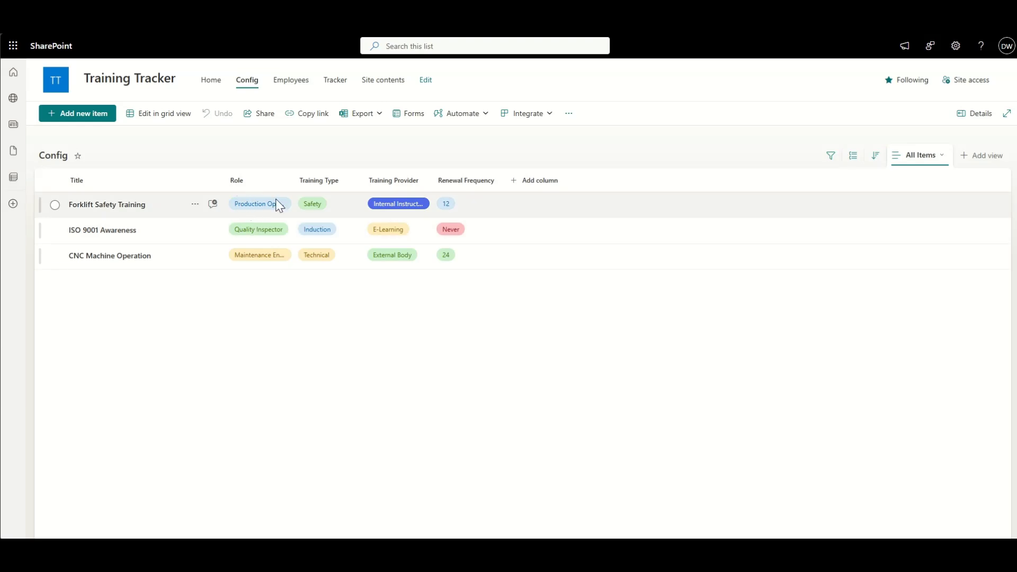
{"action": "left_click", "coordinate": [336, 82]}
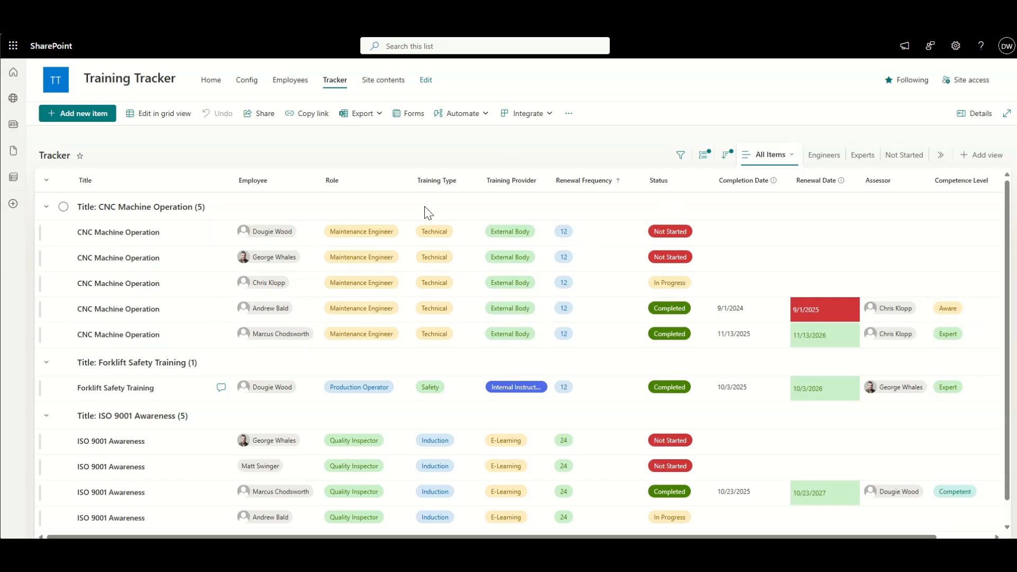
{"action": "left_click", "coordinate": [247, 81]}
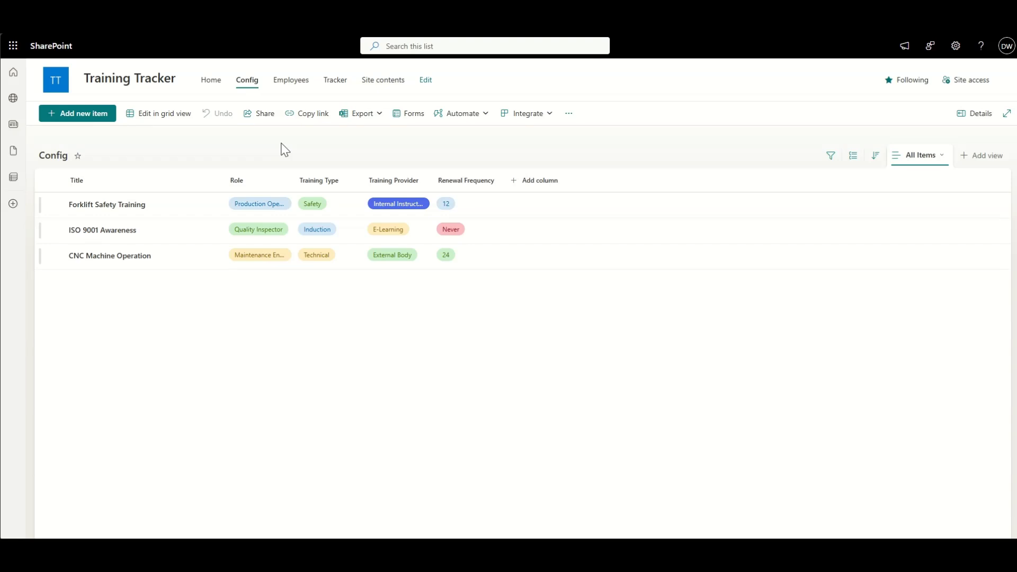
Step: Open the Training Tracker site's home page and look over its hero, News and Events sections
{"action": "left_click", "coordinate": [213, 87]}
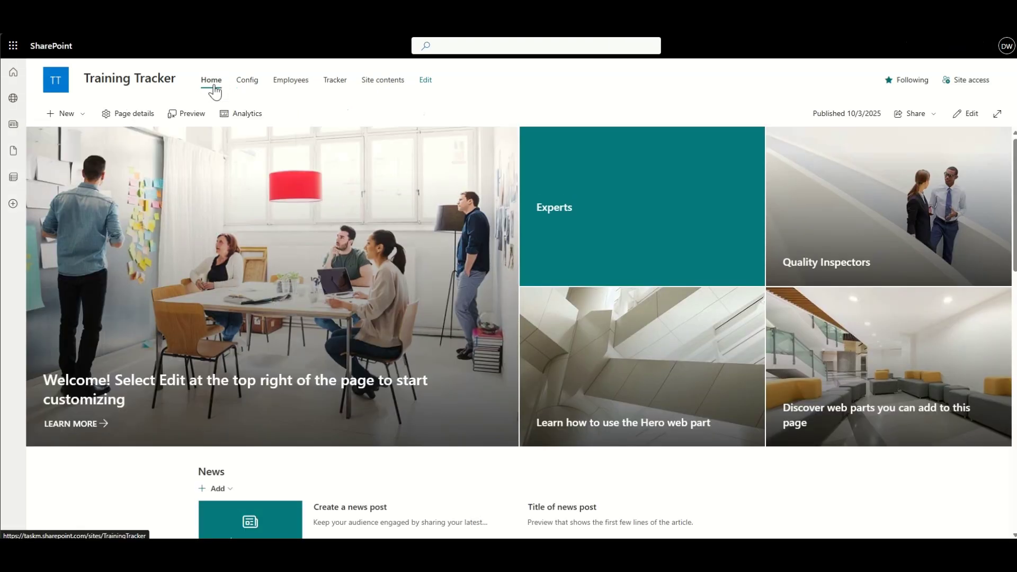
{"action": "scroll", "coordinate": [522, 291], "scroll_direction": "down", "scroll_amount": 7}
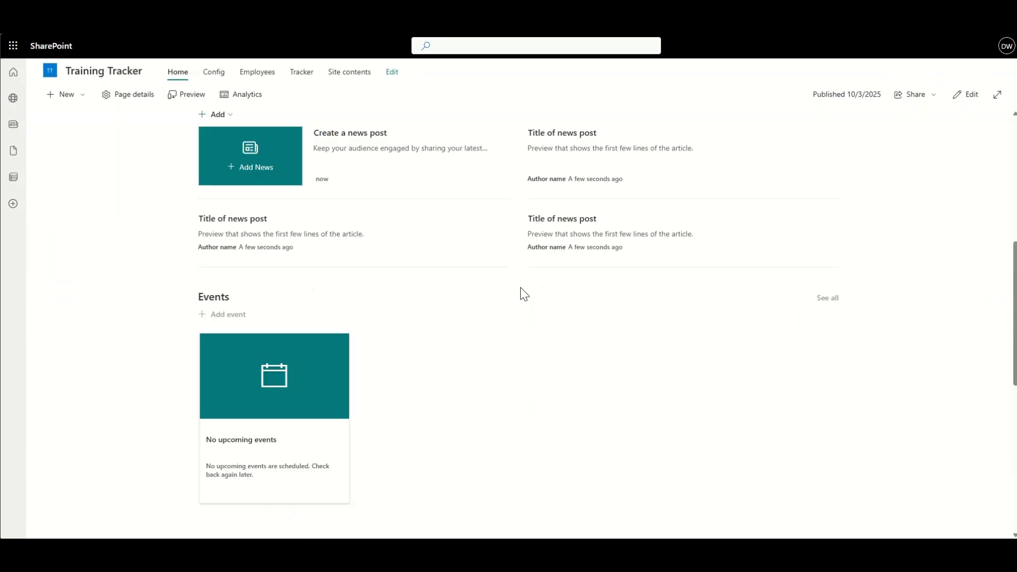
{"action": "scroll", "coordinate": [523, 294], "scroll_direction": "up", "scroll_amount": 10}
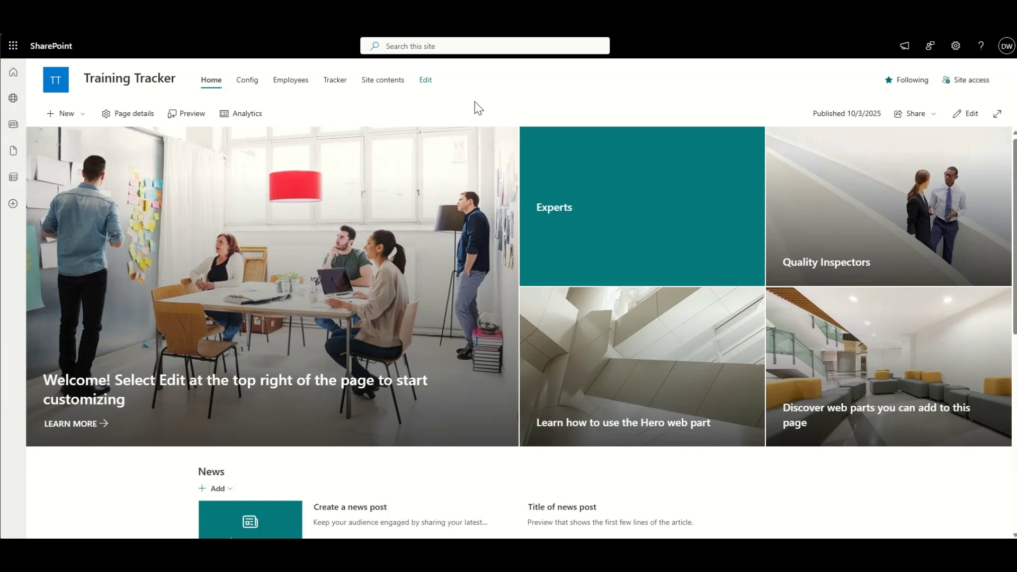
Step: Open the site template gallery from the site settings and browse the templates from Microsoft
{"action": "left_click", "coordinate": [955, 45]}
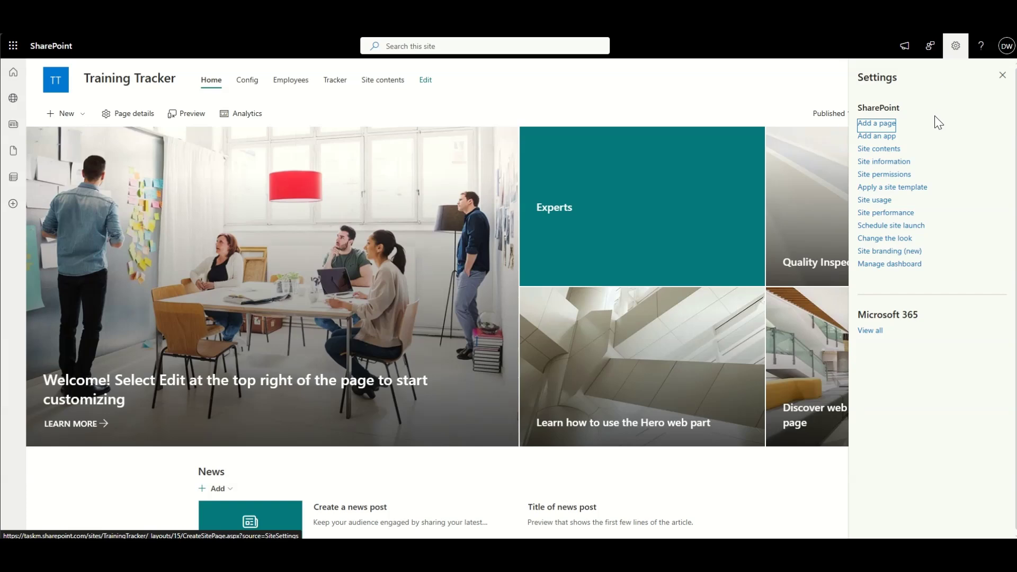
{"action": "left_click", "coordinate": [892, 196]}
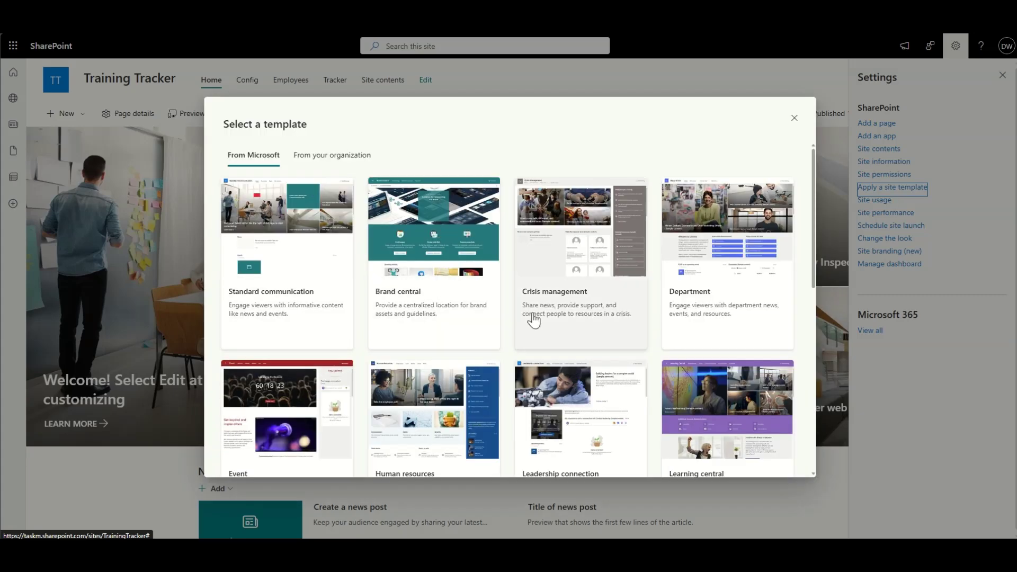
{"action": "scroll", "coordinate": [508, 332], "scroll_direction": "down", "scroll_amount": 1}
{"action": "scroll", "coordinate": [444, 372], "scroll_direction": "down", "scroll_amount": 2}
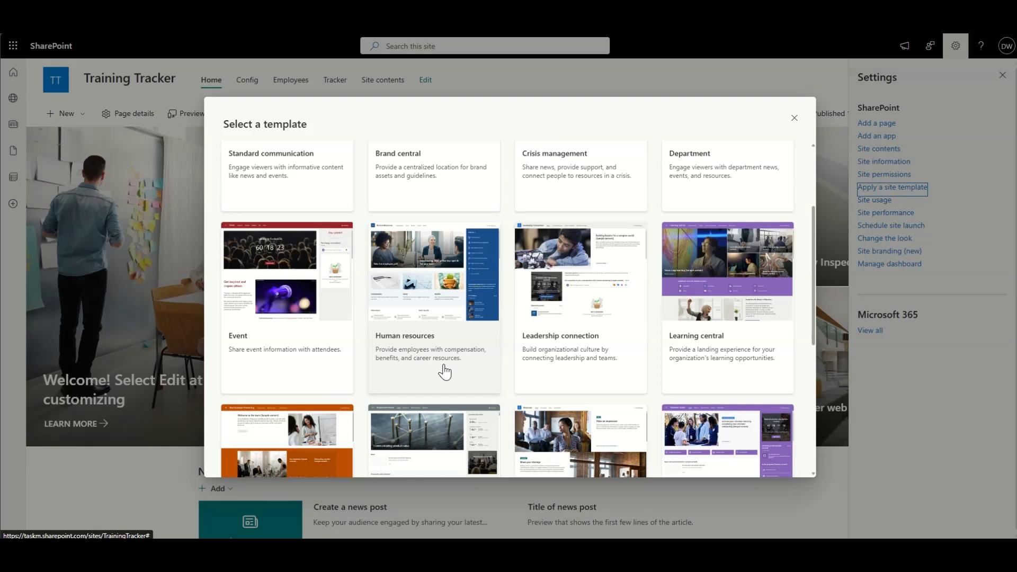
{"action": "scroll", "coordinate": [492, 453], "scroll_direction": "down", "scroll_amount": 3}
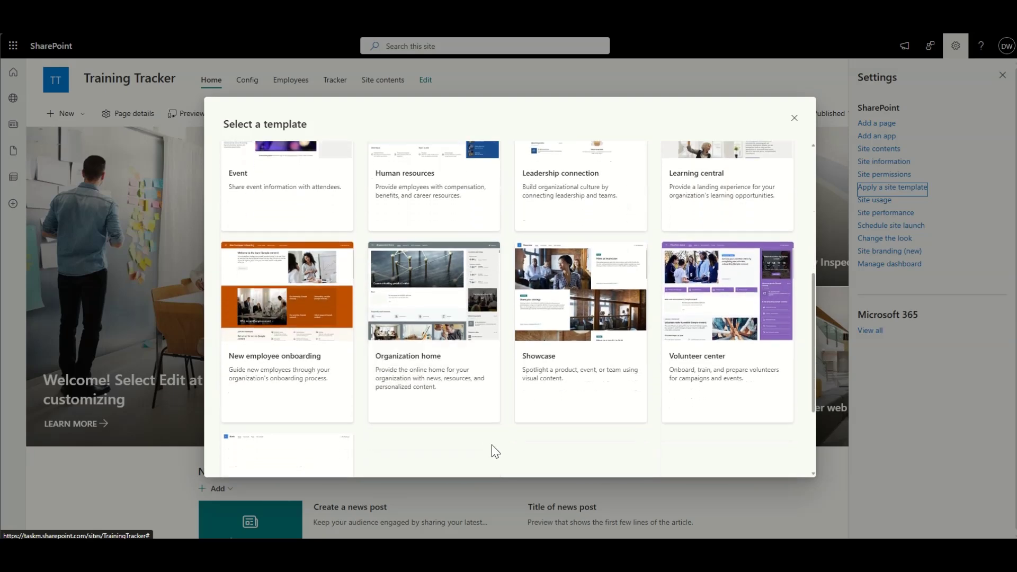
{"action": "scroll", "coordinate": [504, 332], "scroll_direction": "down", "scroll_amount": 1}
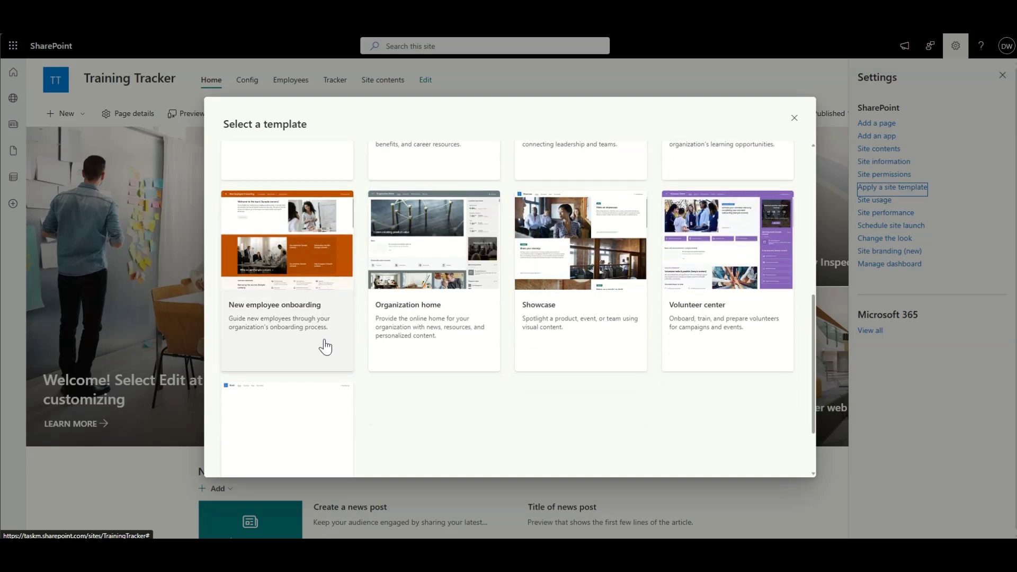
{"action": "scroll", "coordinate": [666, 417], "scroll_direction": "up", "scroll_amount": 5}
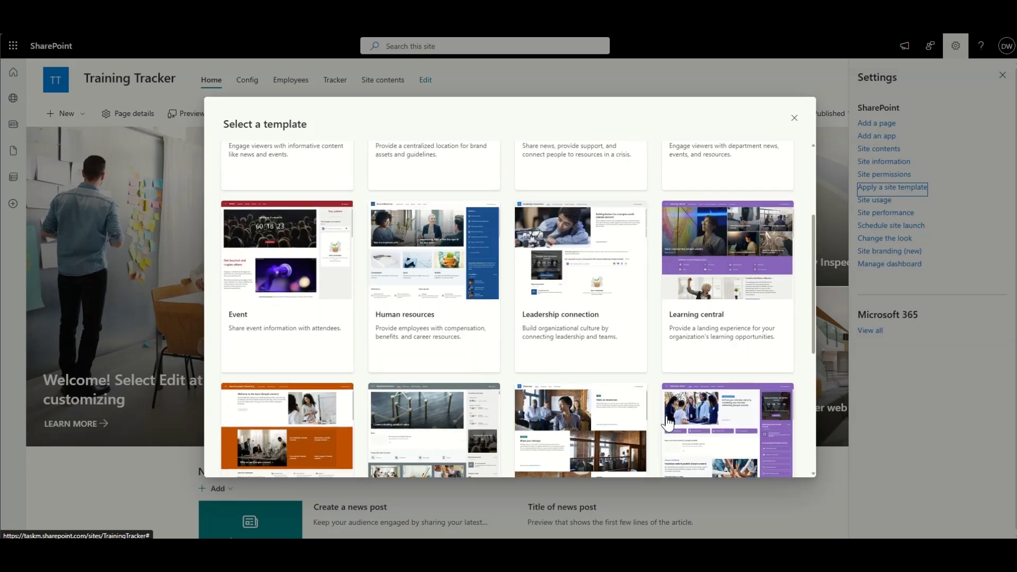
{"action": "scroll", "coordinate": [503, 286], "scroll_direction": "up", "scroll_amount": 1}
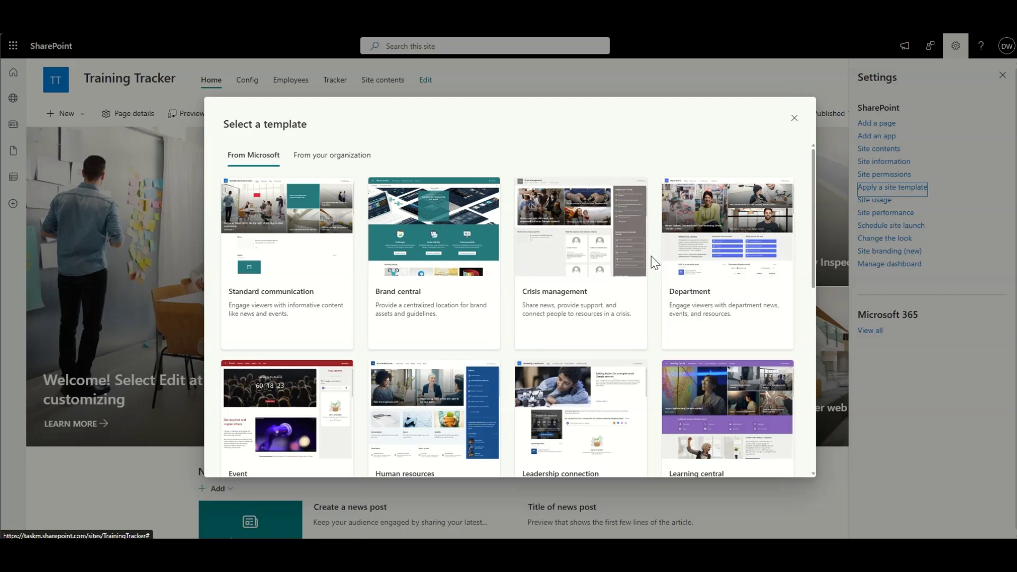
{"action": "scroll", "coordinate": [650, 255], "scroll_direction": "down", "scroll_amount": 1}
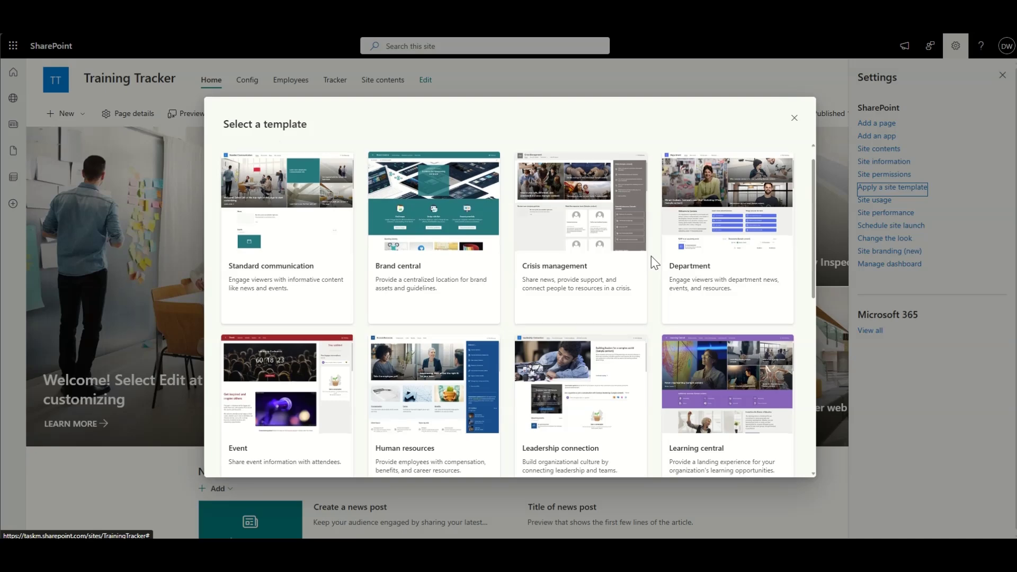
{"action": "scroll", "coordinate": [651, 256], "scroll_direction": "up", "scroll_amount": 1}
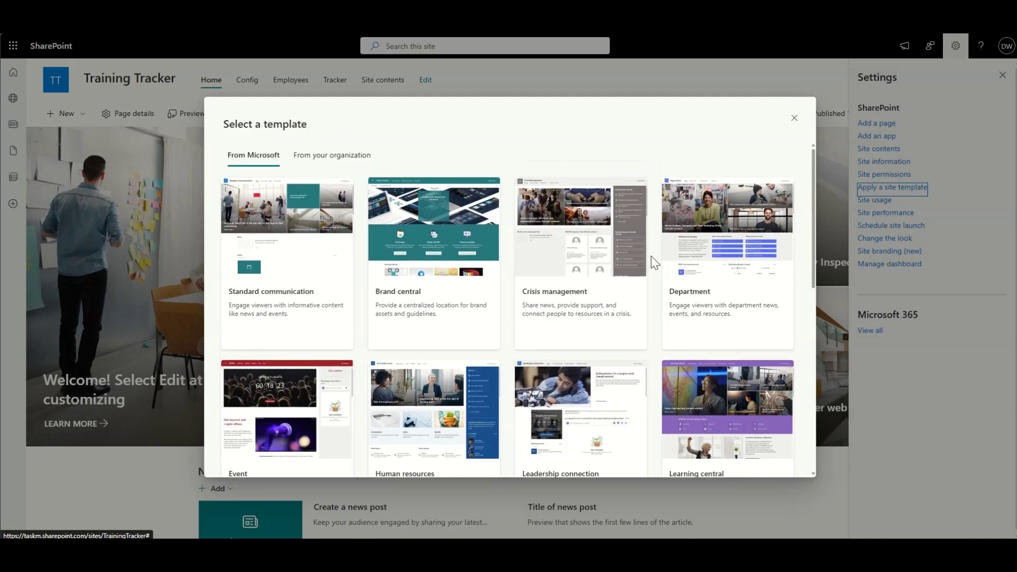
{"action": "scroll", "coordinate": [650, 256], "scroll_direction": "down", "scroll_amount": 3}
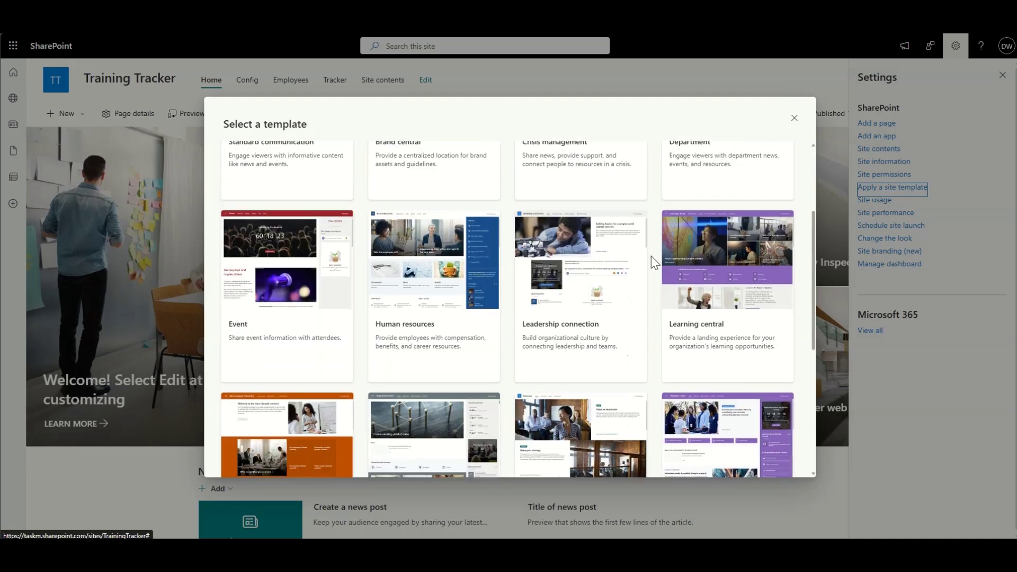
Step: Open the preview of the Learning central template and examine its home page layout
{"action": "left_click", "coordinate": [749, 291]}
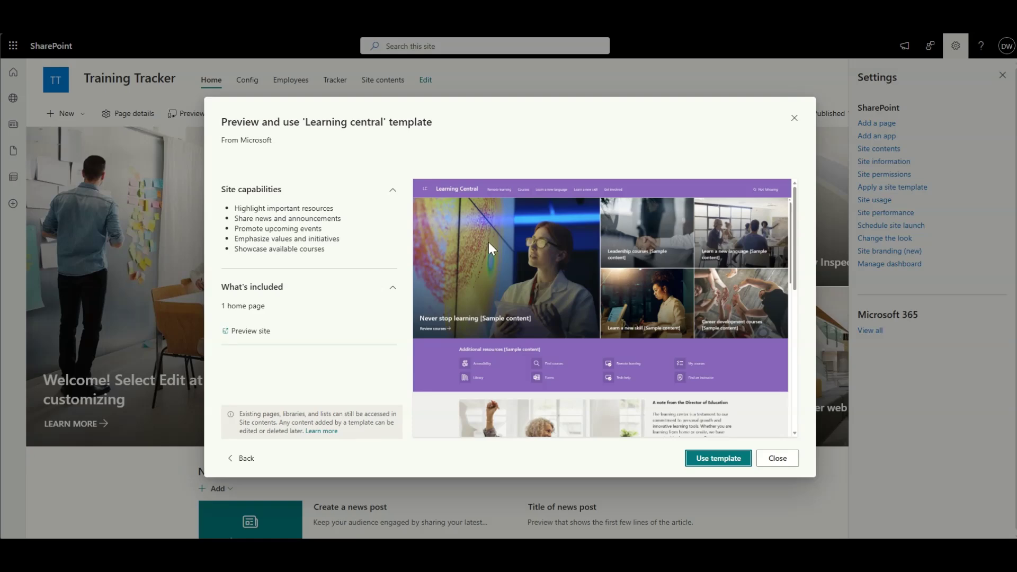
{"action": "scroll", "coordinate": [511, 283], "scroll_direction": "down", "scroll_amount": 2}
{"action": "scroll", "coordinate": [511, 284], "scroll_direction": "up", "scroll_amount": 2}
{"action": "scroll", "coordinate": [549, 323], "scroll_direction": "down", "scroll_amount": 2}
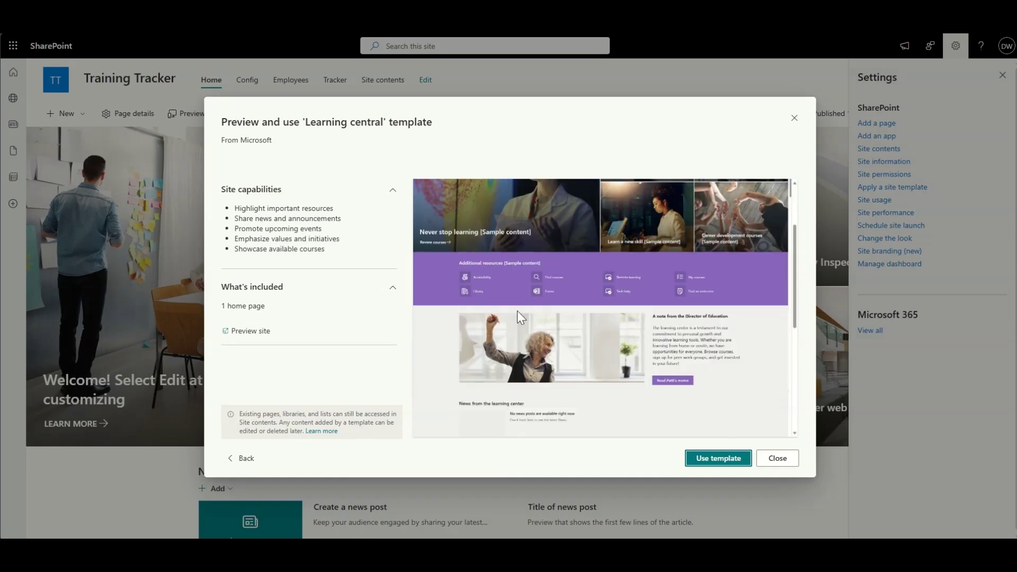
{"action": "scroll", "coordinate": [517, 310], "scroll_direction": "down", "scroll_amount": 2}
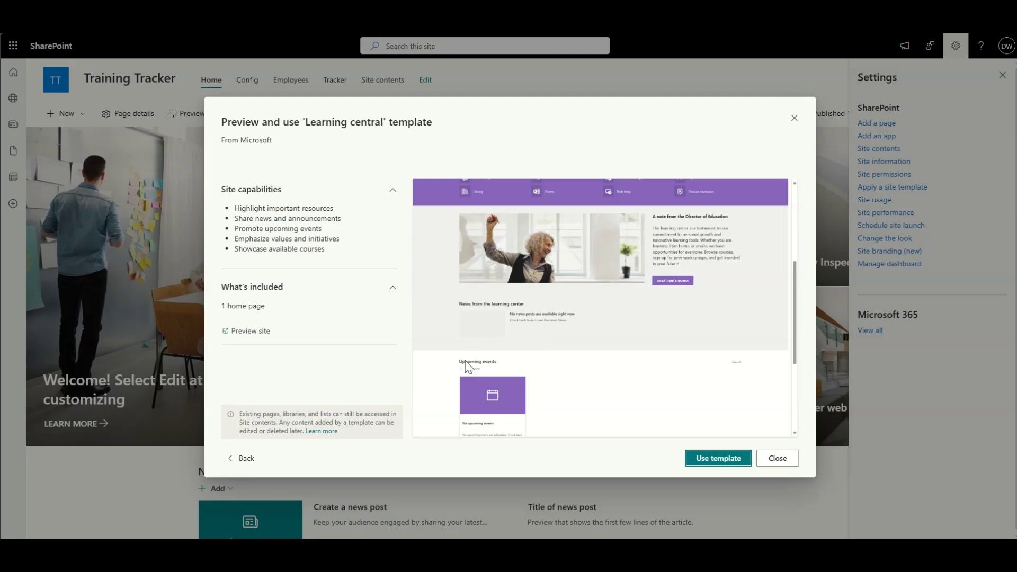
Step: Finish reviewing the Learning central preview, apply the template to the site, and open the site navigation for editing
{"action": "scroll", "coordinate": [515, 318], "scroll_direction": "down", "scroll_amount": 1}
{"action": "scroll", "coordinate": [506, 289], "scroll_direction": "down", "scroll_amount": 1}
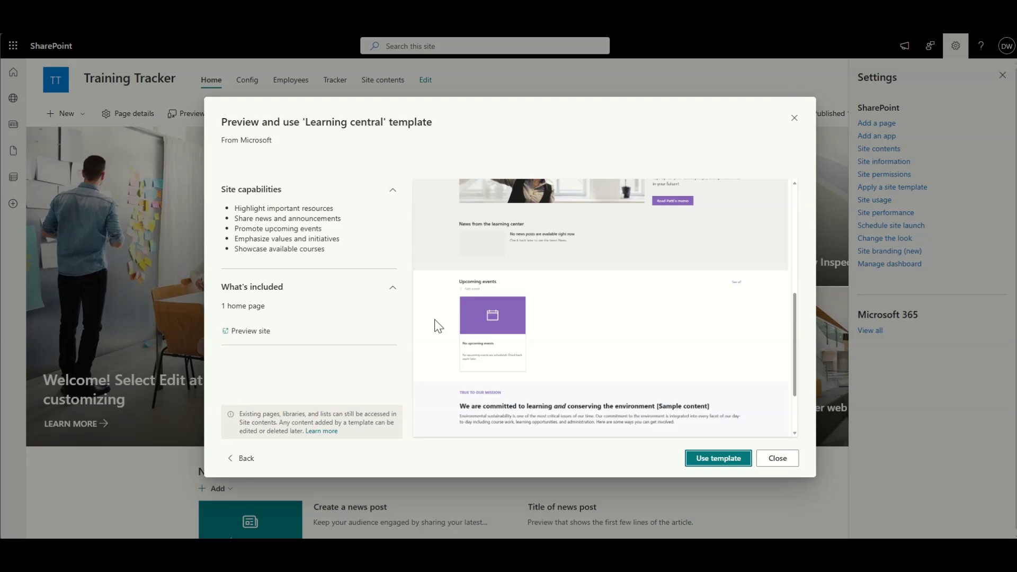
{"action": "scroll", "coordinate": [434, 319], "scroll_direction": "down", "scroll_amount": 2}
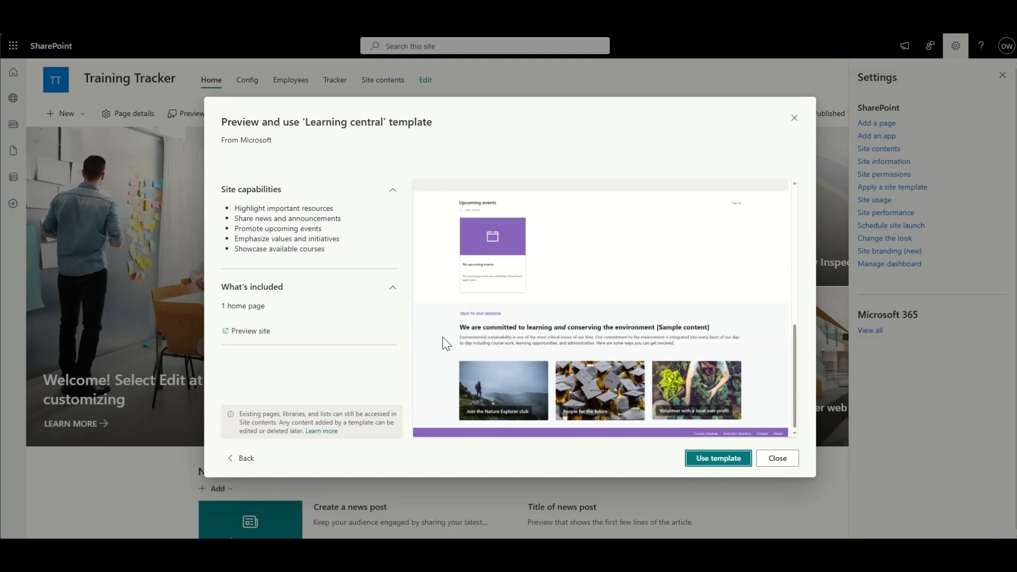
{"action": "scroll", "coordinate": [446, 344], "scroll_direction": "up", "scroll_amount": 3}
{"action": "scroll", "coordinate": [447, 344], "scroll_direction": "down", "scroll_amount": 2}
{"action": "scroll", "coordinate": [446, 345], "scroll_direction": "up", "scroll_amount": 6}
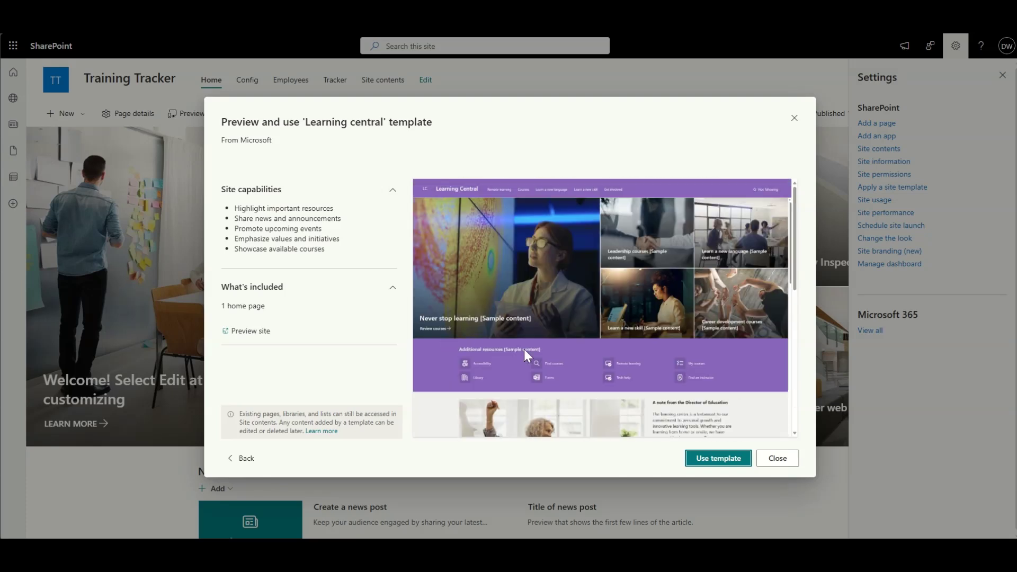
{"action": "left_click", "coordinate": [709, 459]}
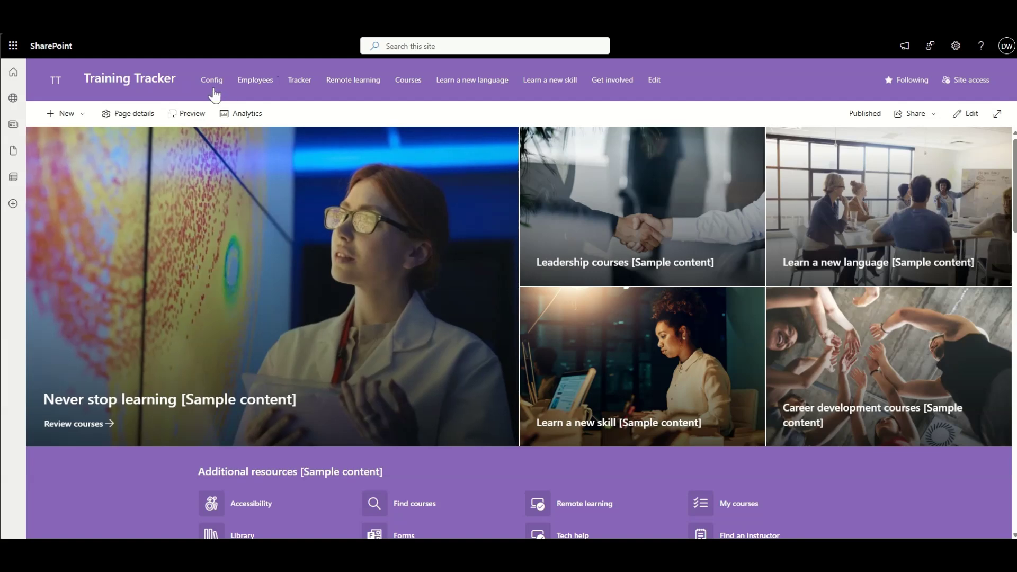
{"action": "left_click", "coordinate": [653, 83]}
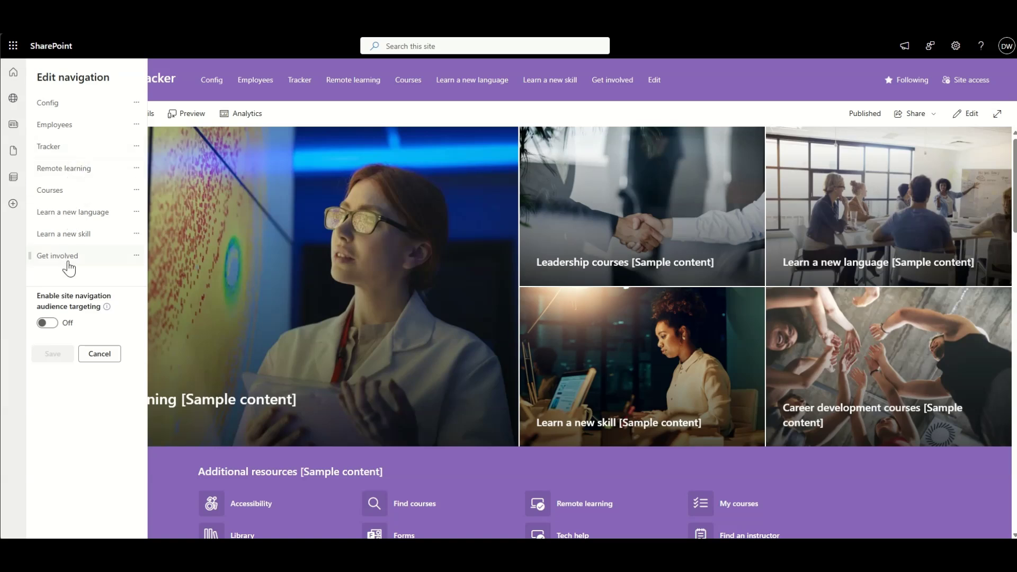
{"action": "left_click", "coordinate": [136, 168]}
{"action": "left_click", "coordinate": [157, 200]}
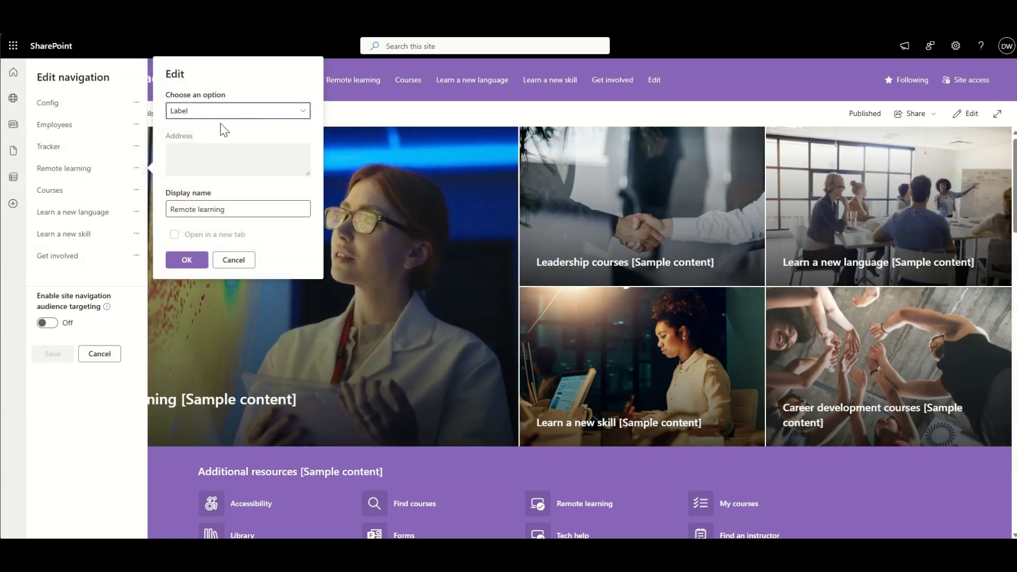
{"action": "left_click", "coordinate": [233, 260]}
{"action": "left_click", "coordinate": [136, 167]}
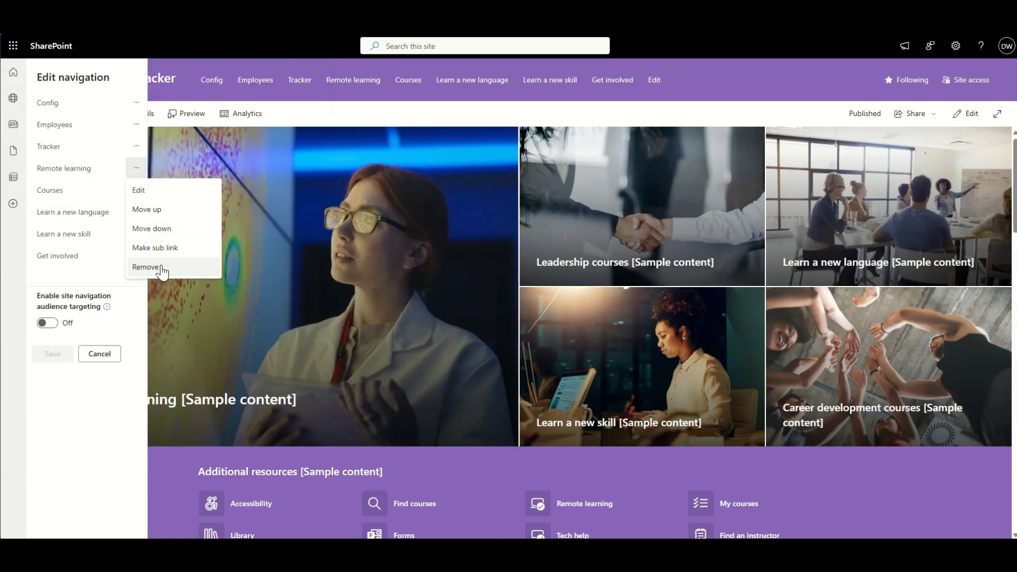
{"action": "left_click", "coordinate": [101, 280]}
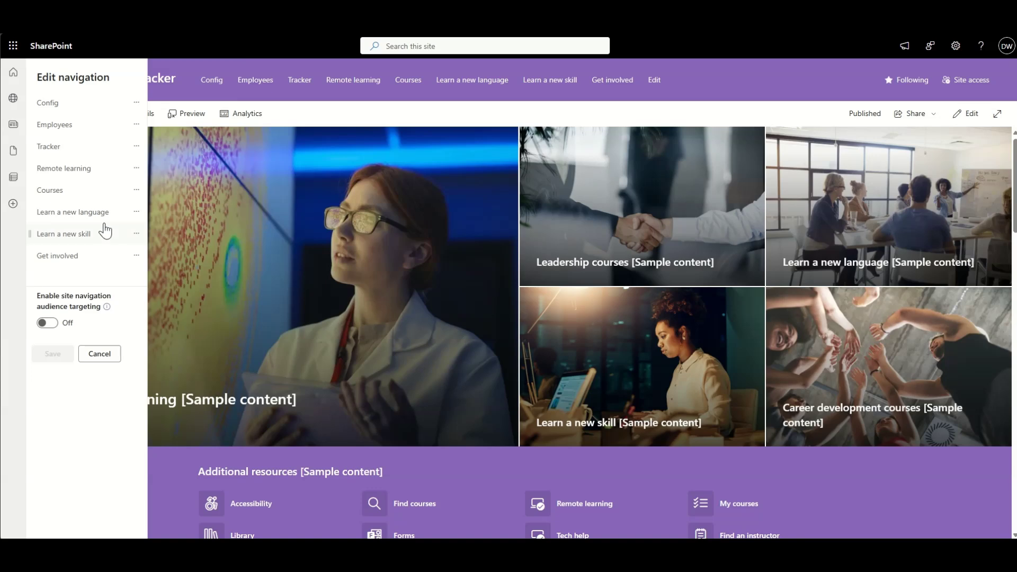
Step: Move Courses above Remote learning in the navigation and make Remote learning a sub link of Courses
{"action": "mouse_move", "coordinate": [131, 186]}
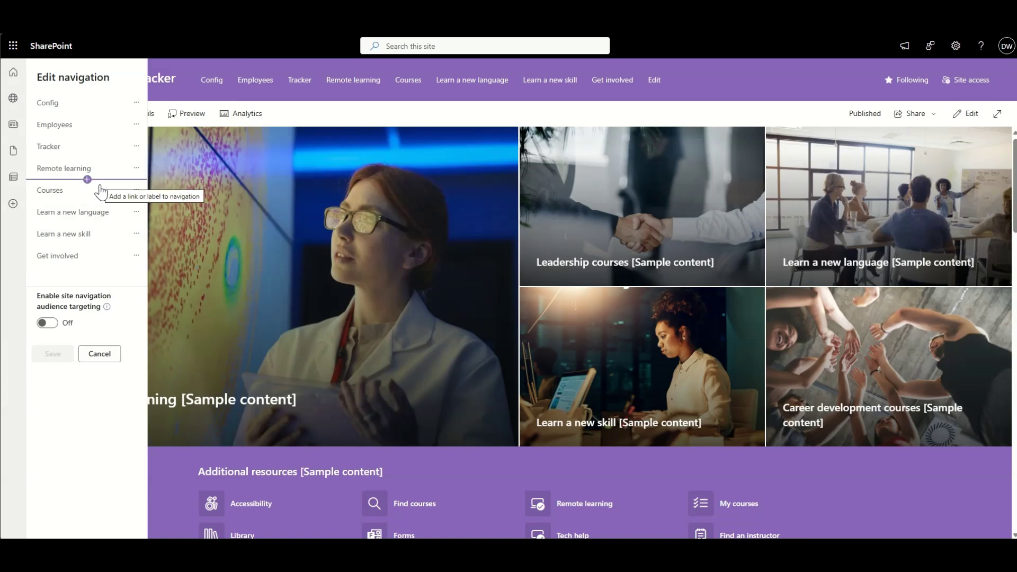
{"action": "left_click", "coordinate": [137, 190]}
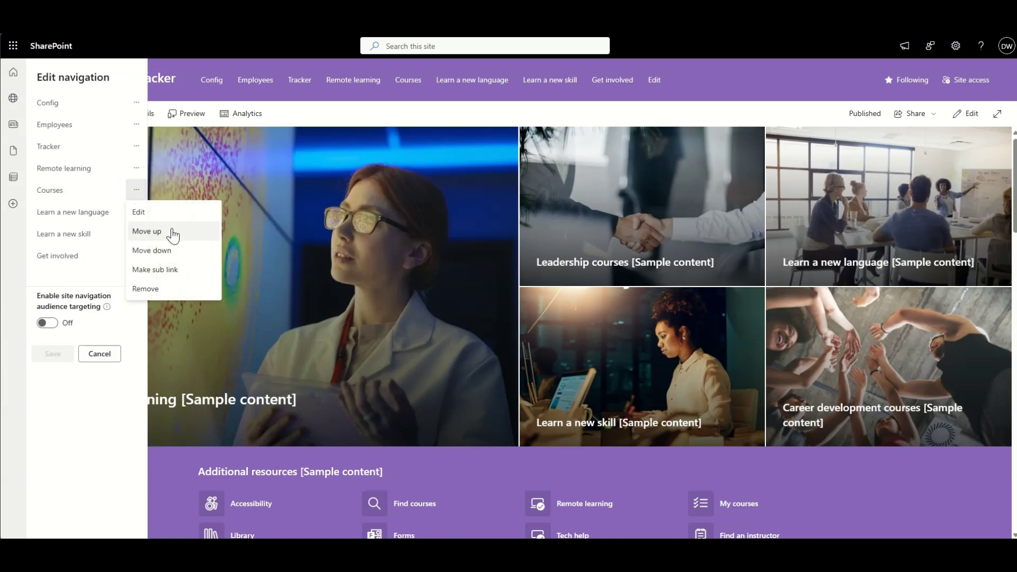
{"action": "left_click", "coordinate": [173, 232]}
{"action": "left_click", "coordinate": [134, 191]}
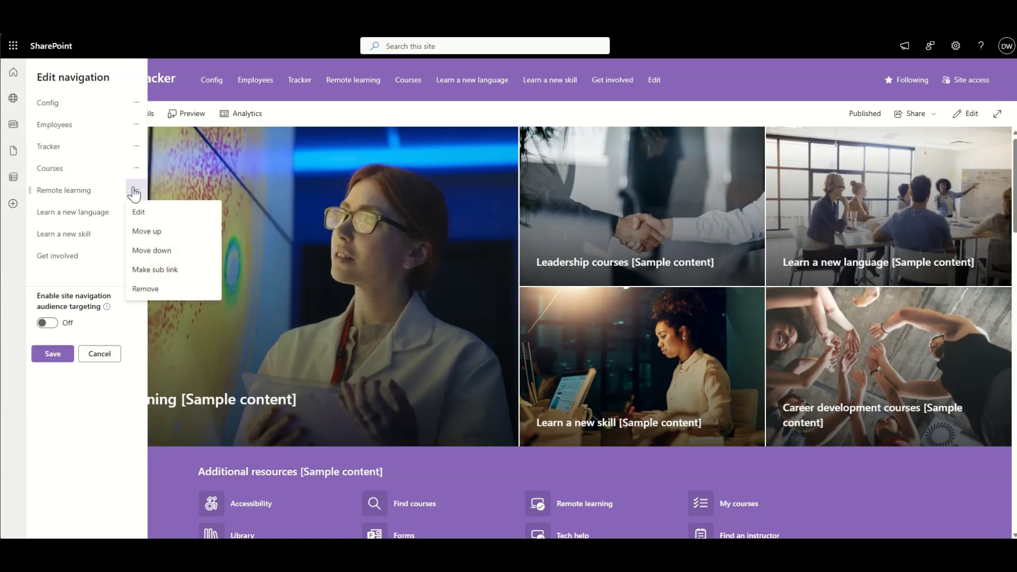
{"action": "left_click", "coordinate": [175, 270]}
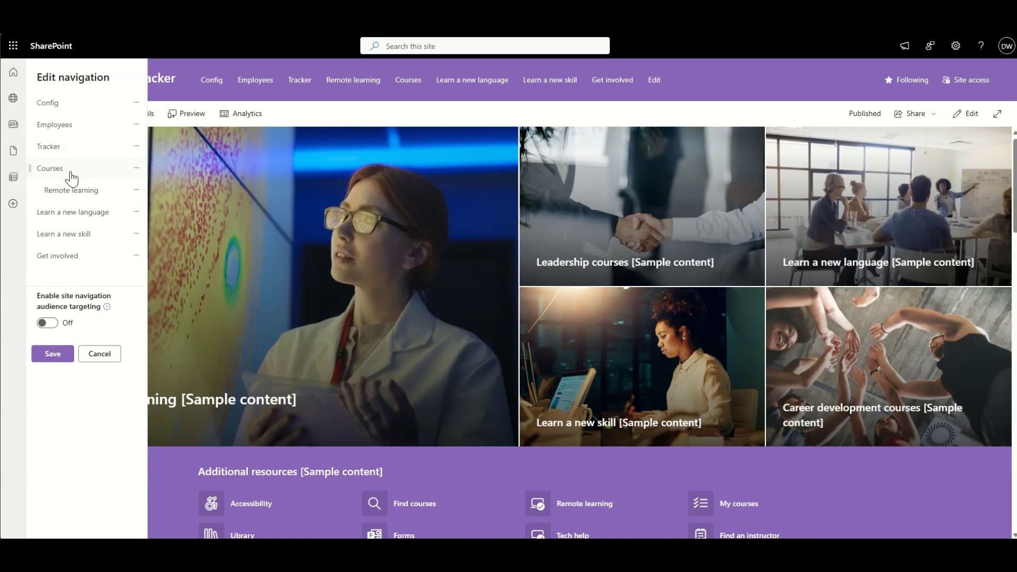
Step: Remove Learn a new language from the navigation and make Learn a new skill a sub link of Courses
{"action": "left_click", "coordinate": [137, 212]}
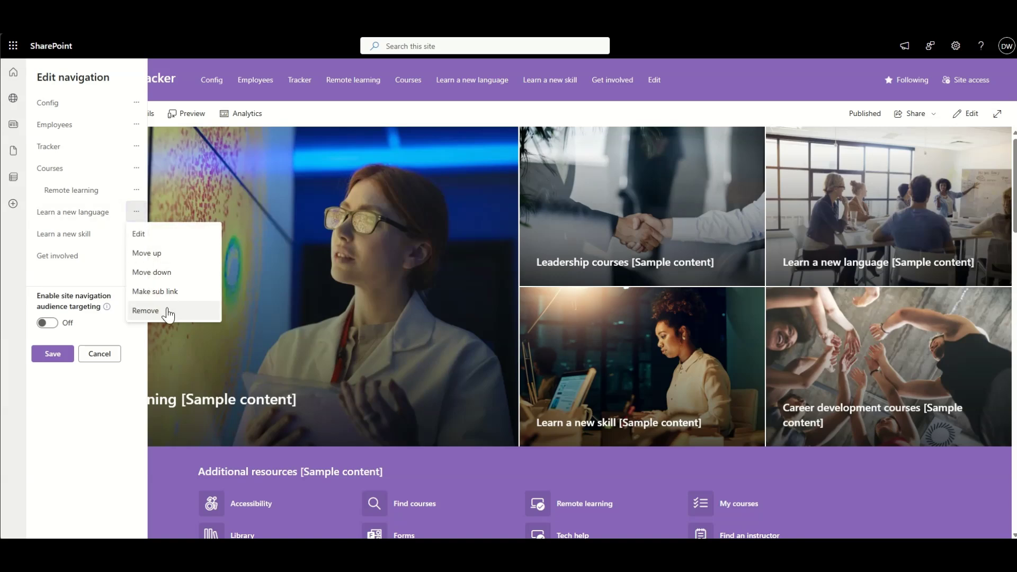
{"action": "left_click", "coordinate": [167, 312]}
{"action": "left_click", "coordinate": [137, 212]}
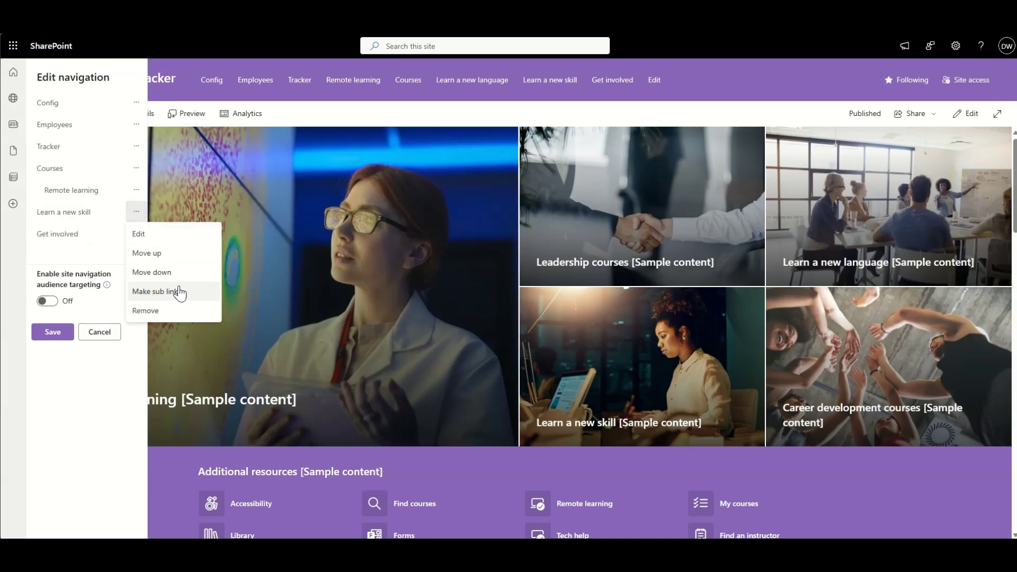
{"action": "left_click", "coordinate": [180, 292]}
Step: Make Get involved a sub link of Courses and save the navigation changes
{"action": "left_click", "coordinate": [137, 234]}
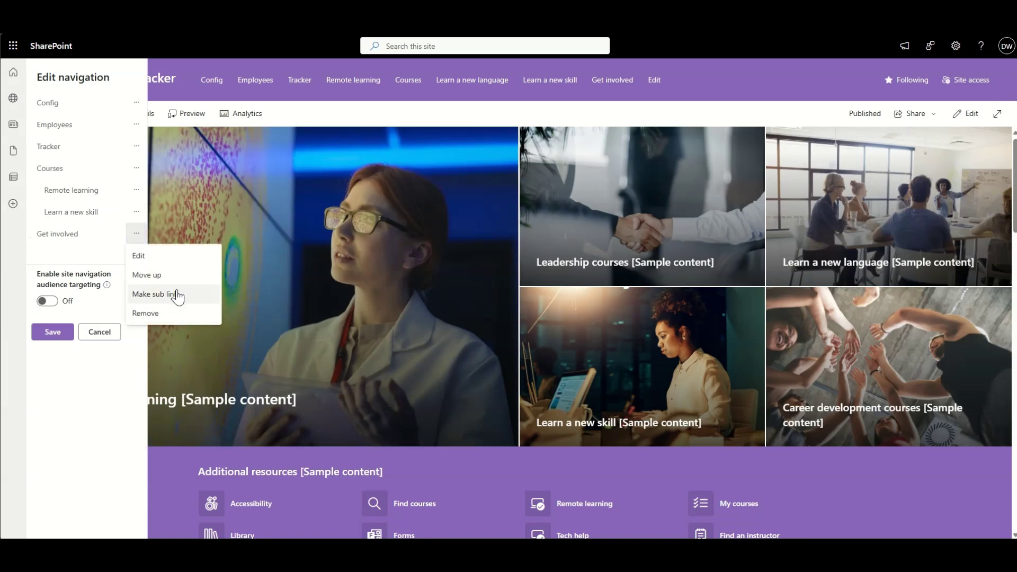
{"action": "left_click", "coordinate": [177, 294]}
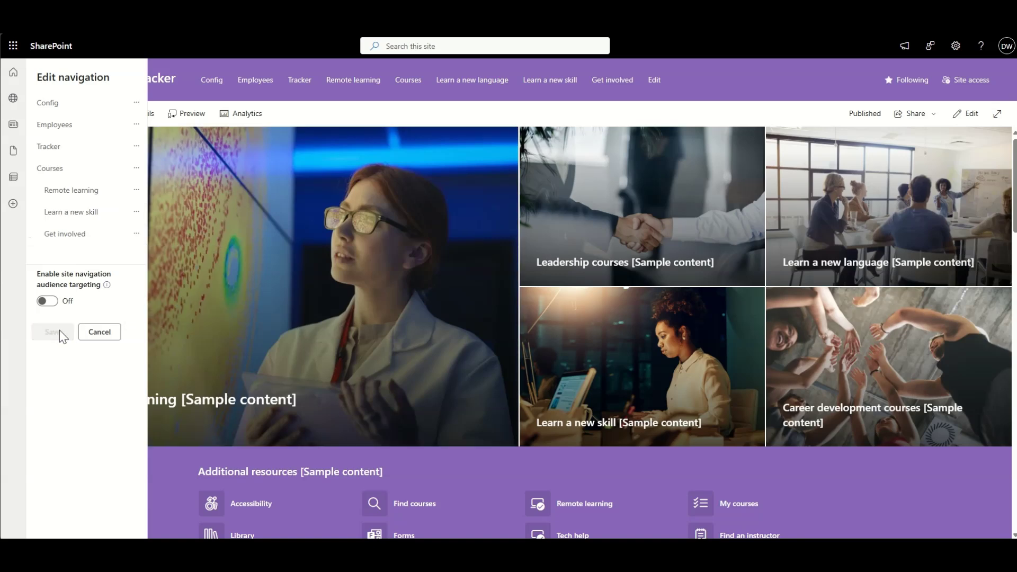
{"action": "left_click", "coordinate": [59, 332]}
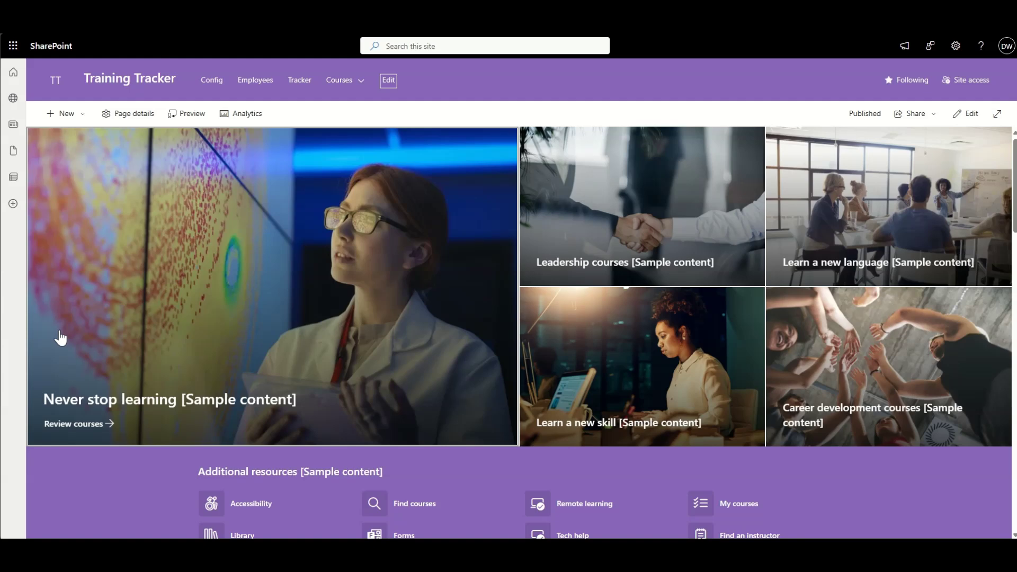
Step: Check the sub links shown under Courses in the site navigation
{"action": "left_click", "coordinate": [362, 85]}
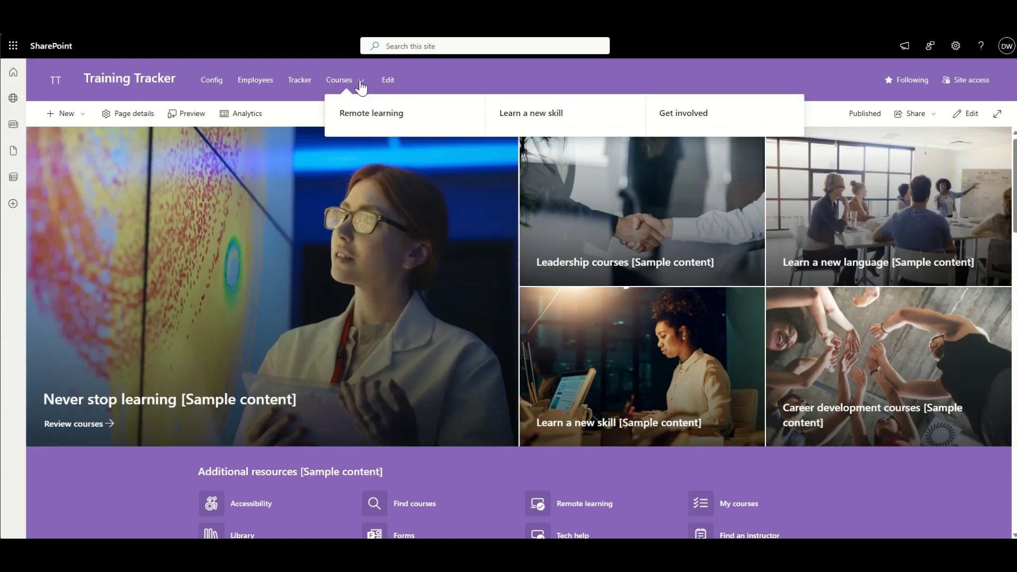
{"action": "left_click", "coordinate": [353, 90]}
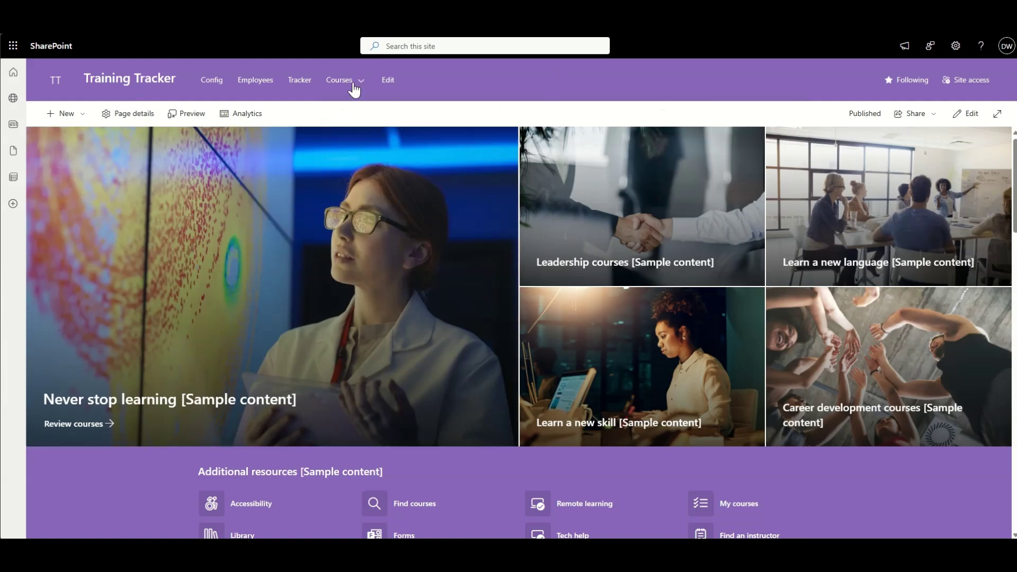
{"action": "left_click", "coordinate": [353, 90]}
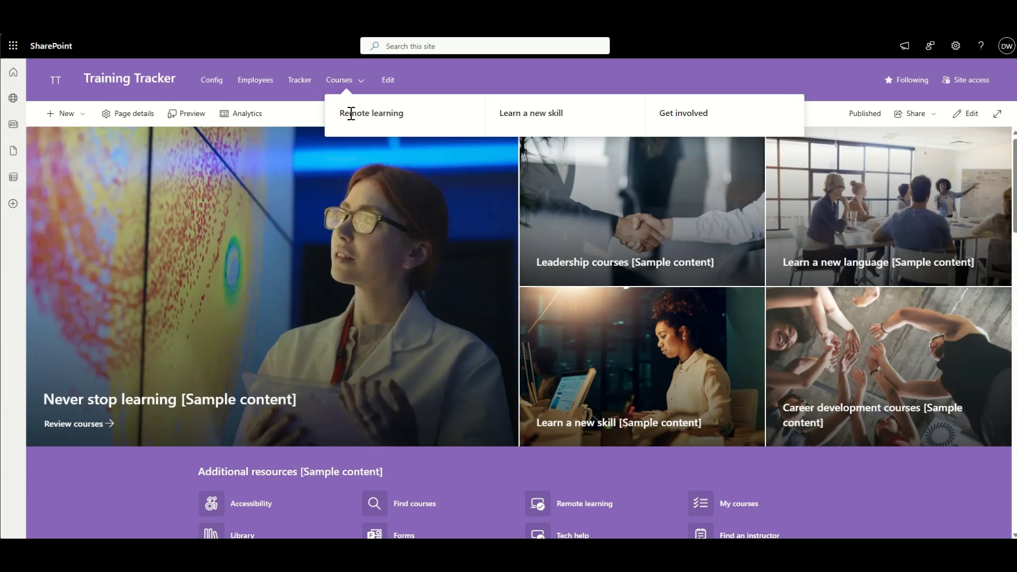
{"action": "left_click", "coordinate": [357, 82]}
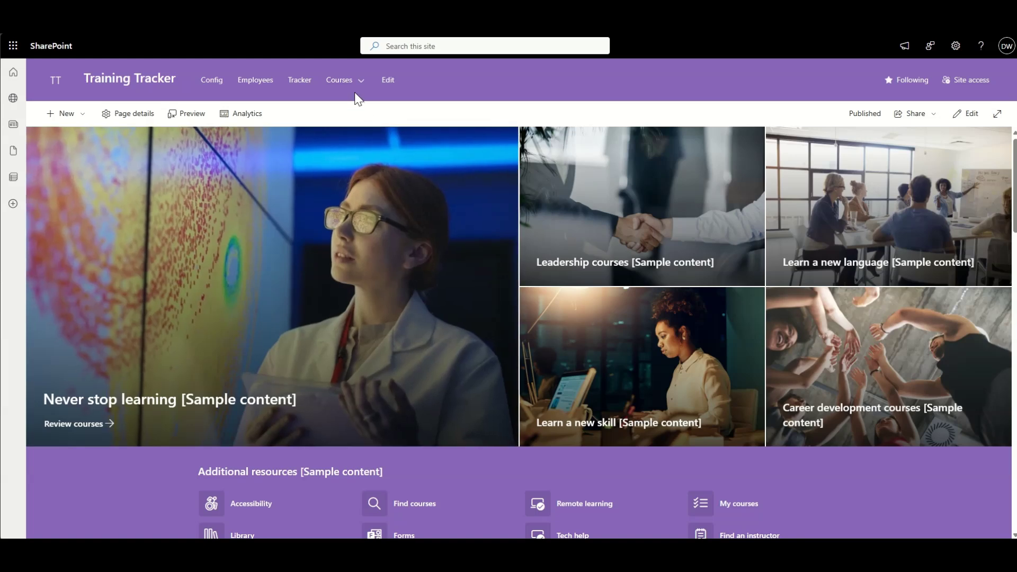
{"action": "left_click", "coordinate": [326, 93]}
Step: Reopen the site navigation for editing and add a label named Admin between Tracker and Courses
{"action": "left_click", "coordinate": [389, 81]}
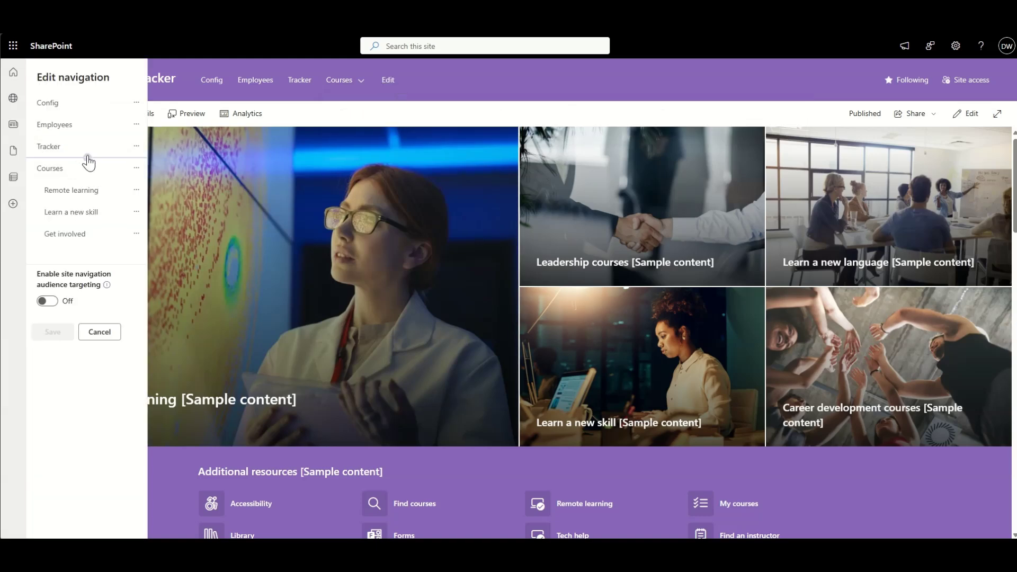
{"action": "left_click", "coordinate": [88, 157]}
{"action": "left_click", "coordinate": [211, 103]}
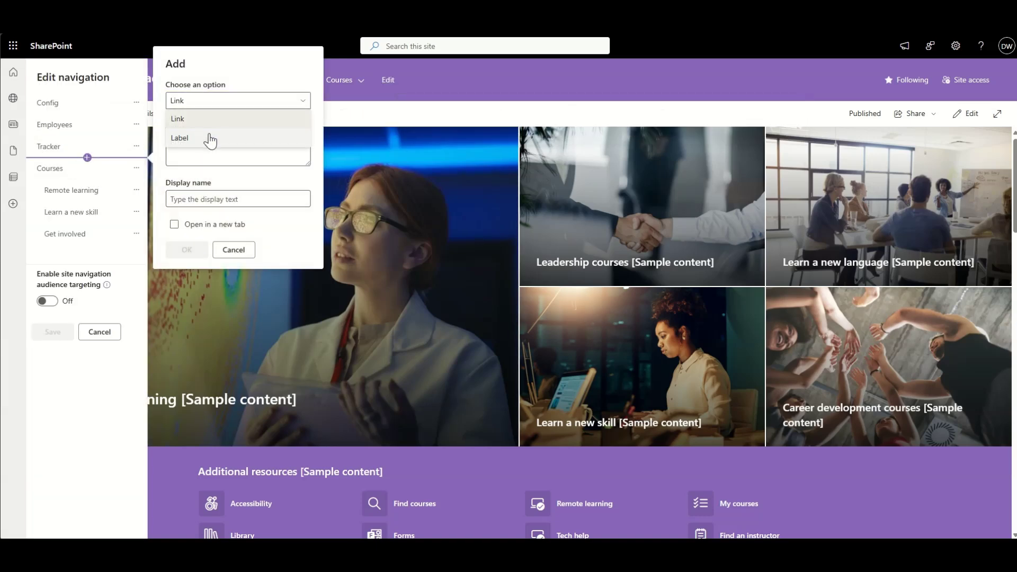
{"action": "left_click", "coordinate": [210, 138]}
{"action": "left_click", "coordinate": [195, 206]}
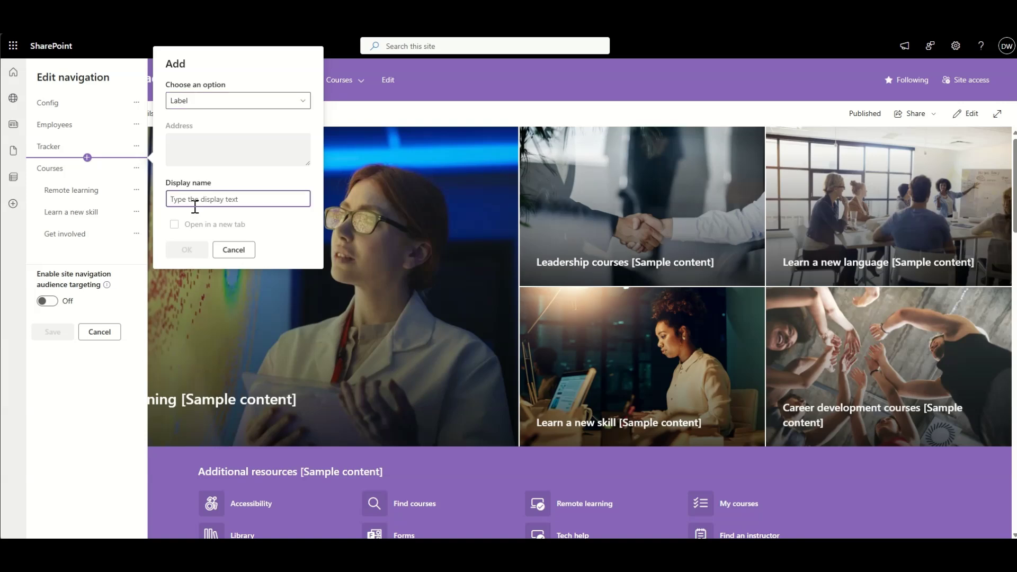
{"action": "type", "text": "Admin"}
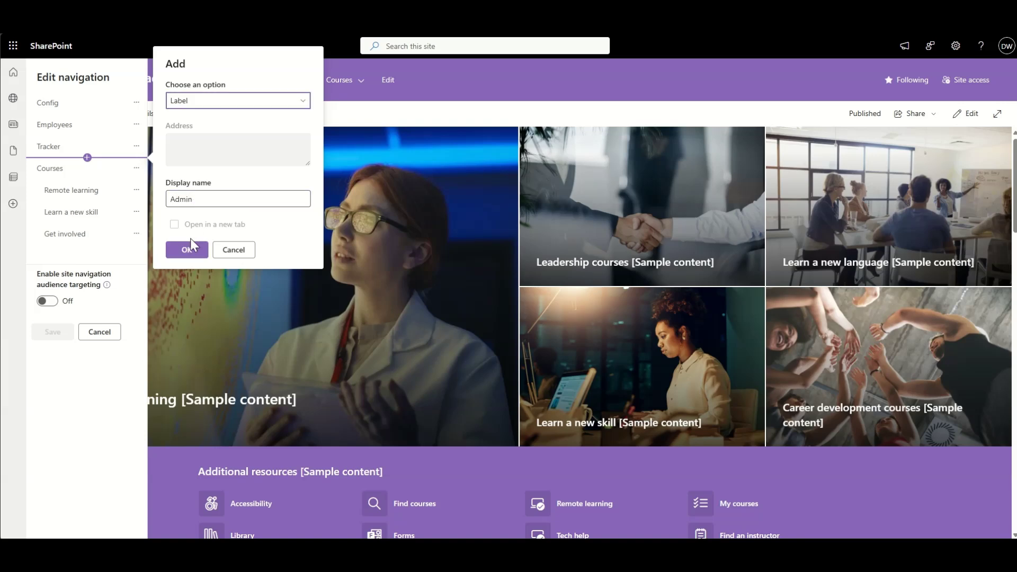
{"action": "left_click", "coordinate": [189, 249]}
Step: Move Tracker and Employees below Admin in the navigation, making Employees a sub link of Admin
{"action": "left_click", "coordinate": [137, 148]}
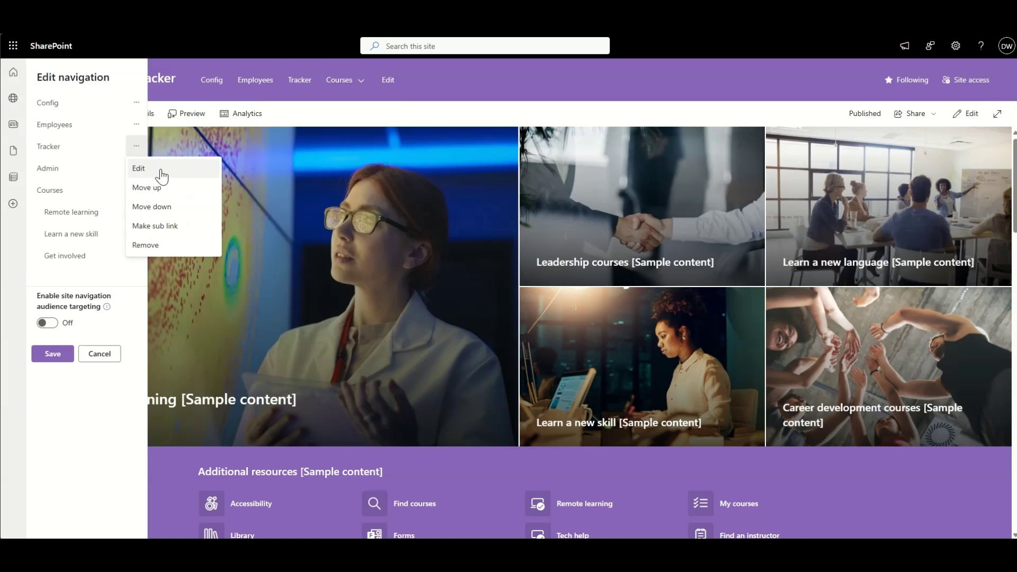
{"action": "left_click", "coordinate": [180, 207]}
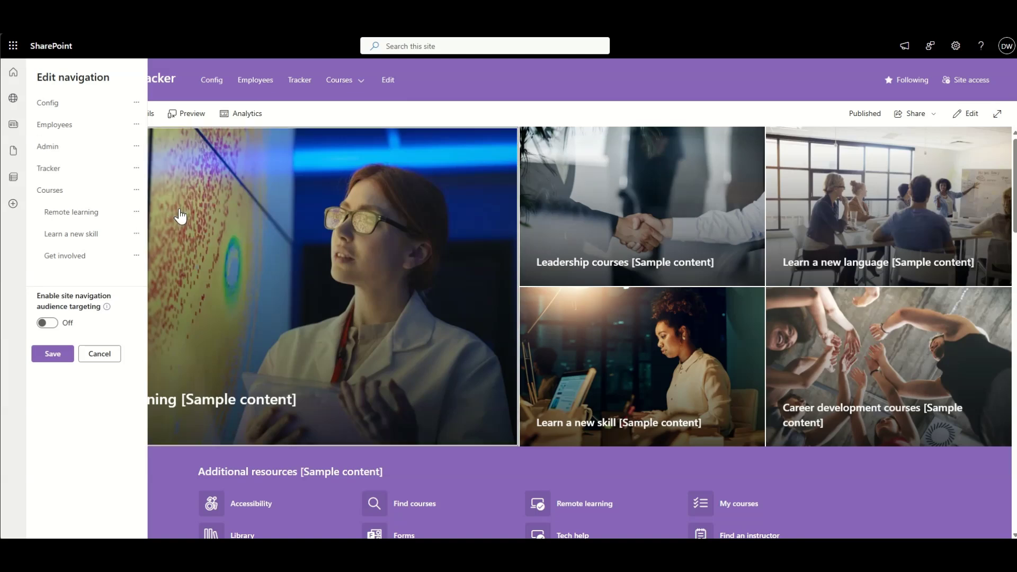
{"action": "left_click", "coordinate": [136, 127]}
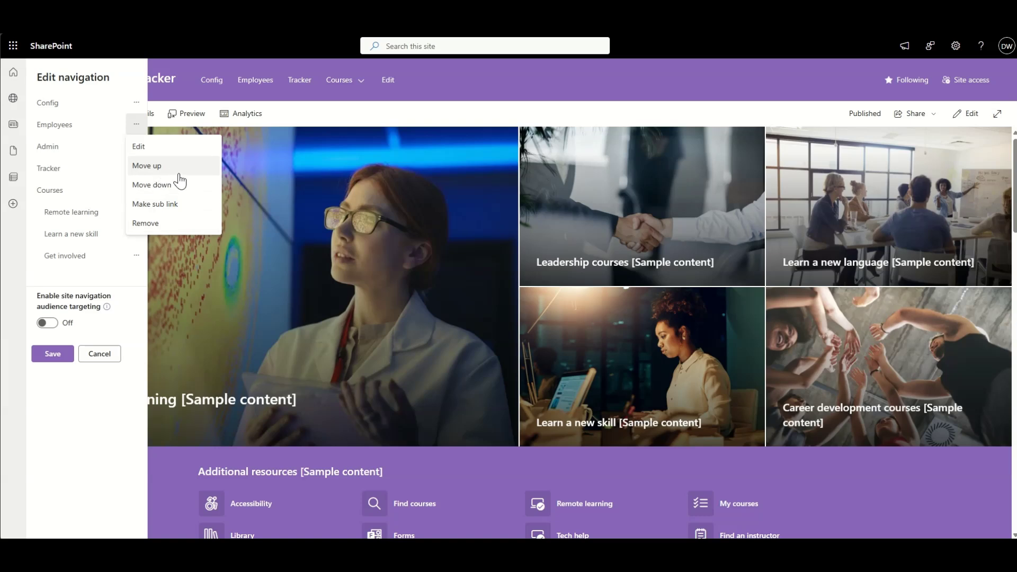
{"action": "left_click", "coordinate": [175, 185]}
{"action": "left_click", "coordinate": [136, 146]}
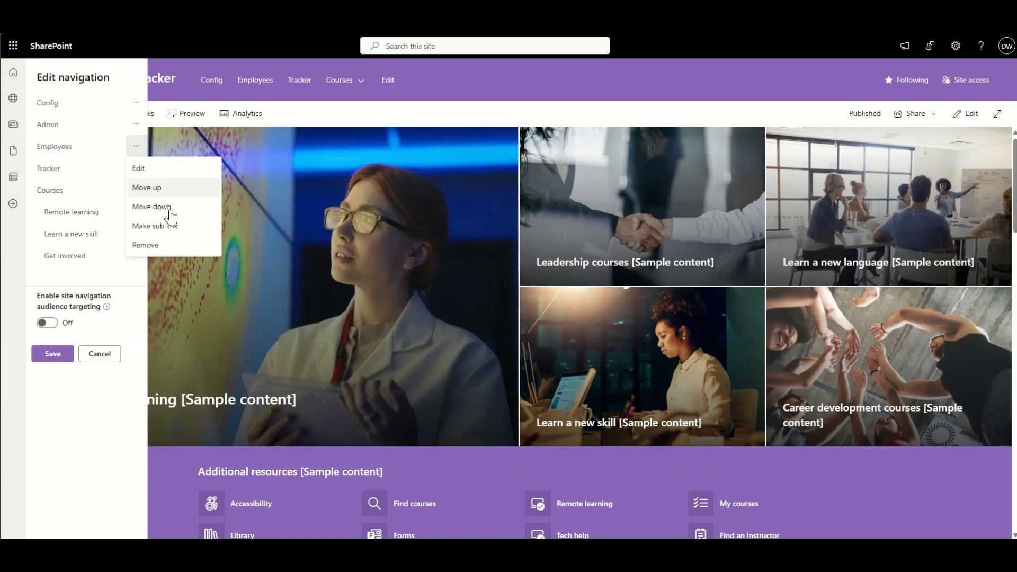
{"action": "left_click", "coordinate": [164, 226]}
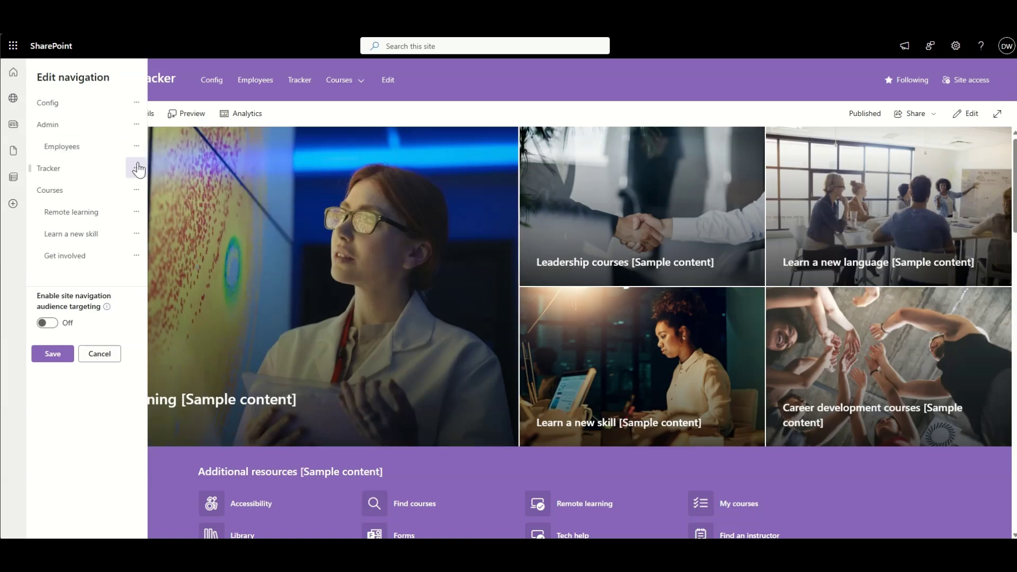
Step: Move Config below the Admin group in the navigation and make it a sub link of Admin
{"action": "left_click", "coordinate": [136, 168]}
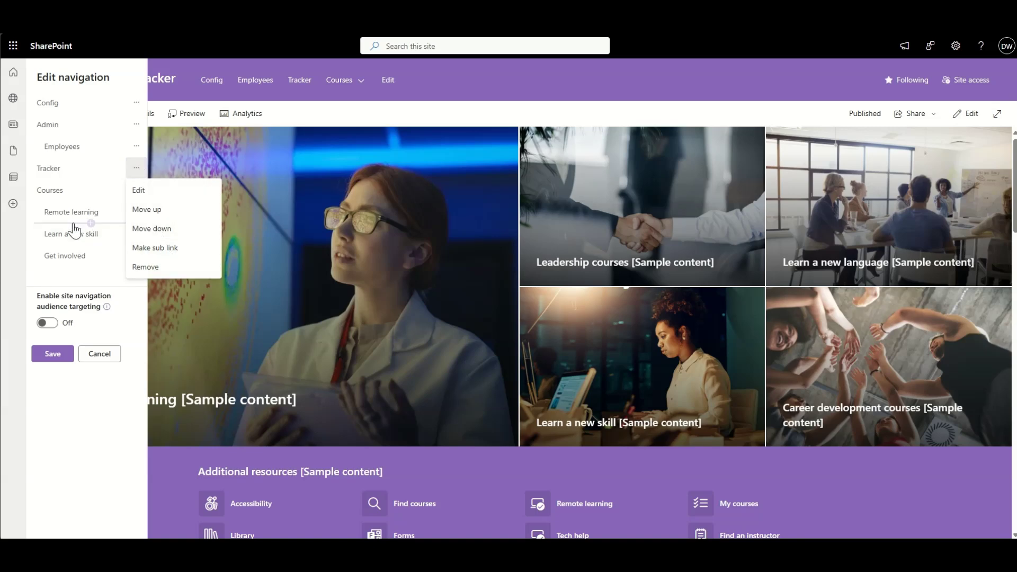
{"action": "left_click", "coordinate": [135, 102]}
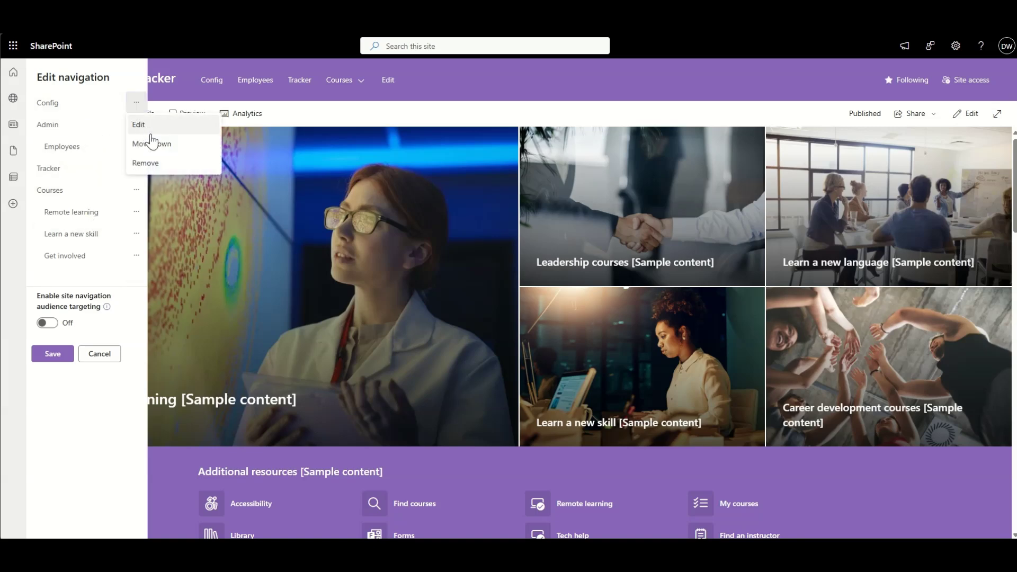
{"action": "left_click", "coordinate": [178, 148]}
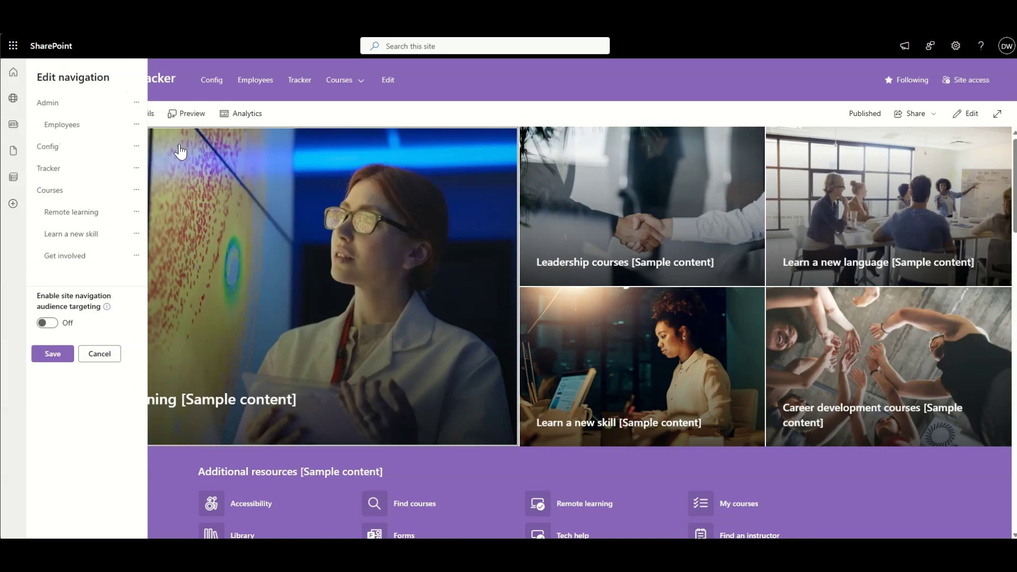
{"action": "left_click", "coordinate": [136, 149]}
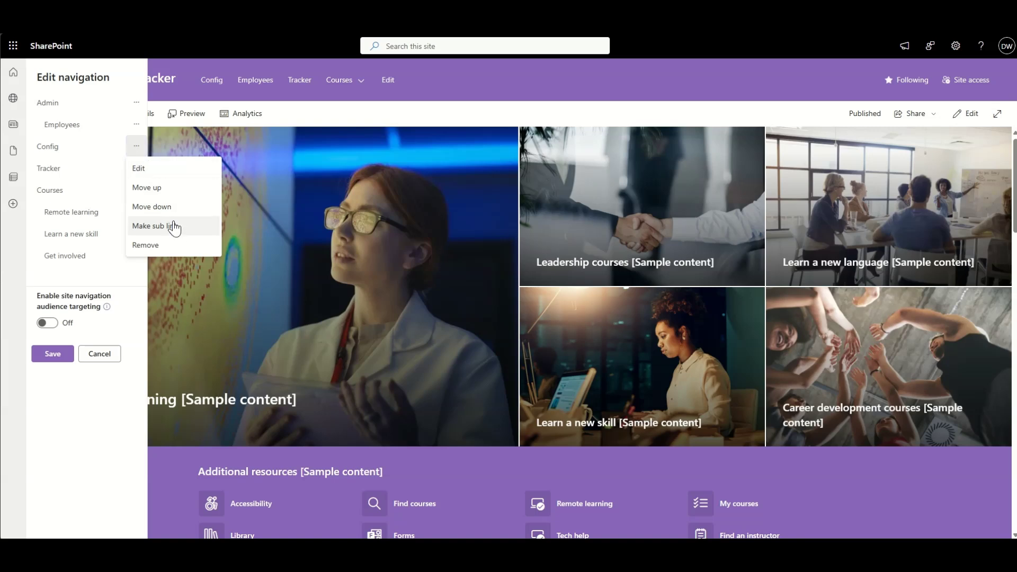
{"action": "left_click", "coordinate": [169, 226]}
Step: Make Tracker a sub link of Admin and save the site navigation
{"action": "left_click", "coordinate": [136, 167]}
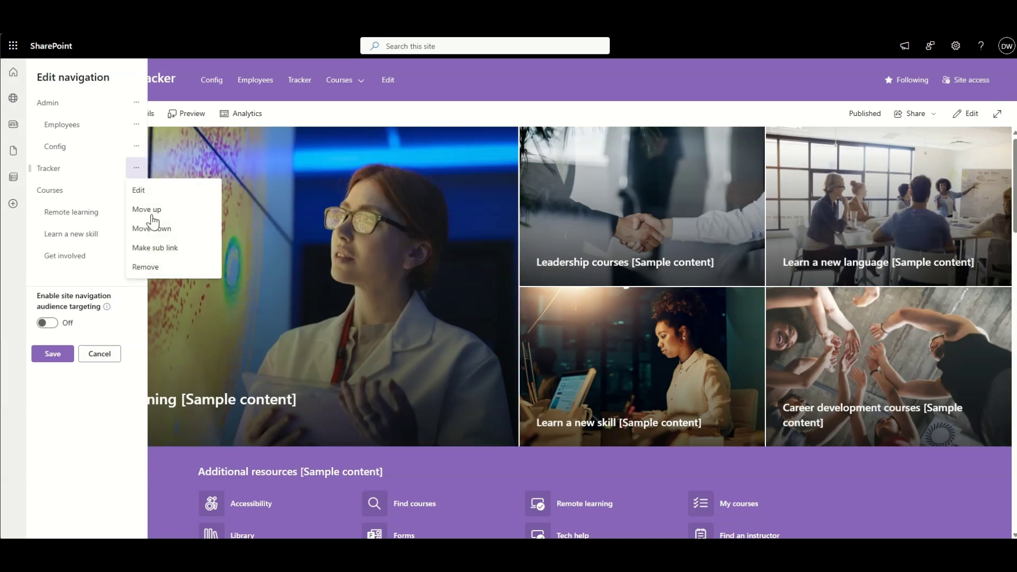
{"action": "left_click", "coordinate": [182, 248]}
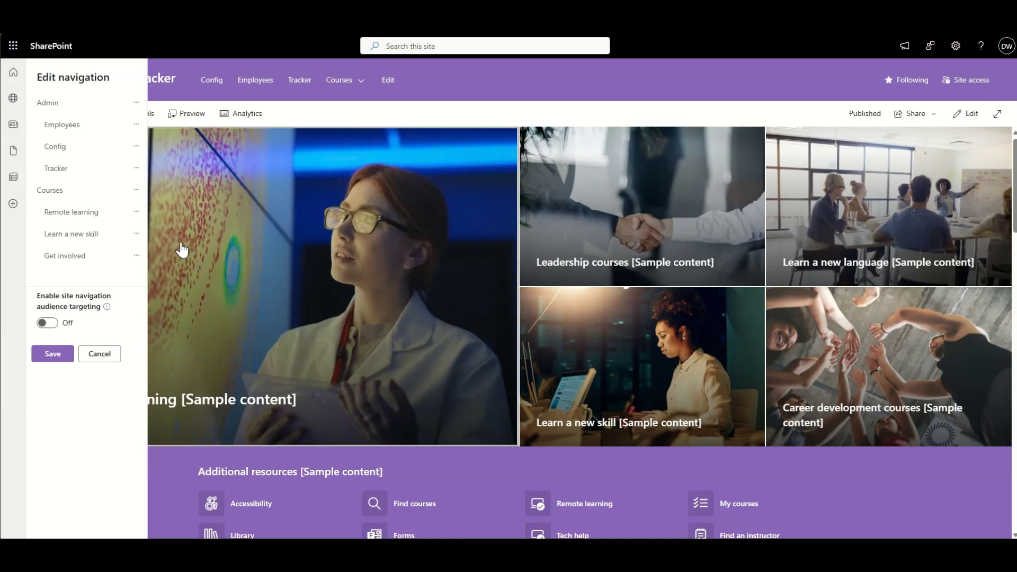
{"action": "left_click", "coordinate": [56, 355]}
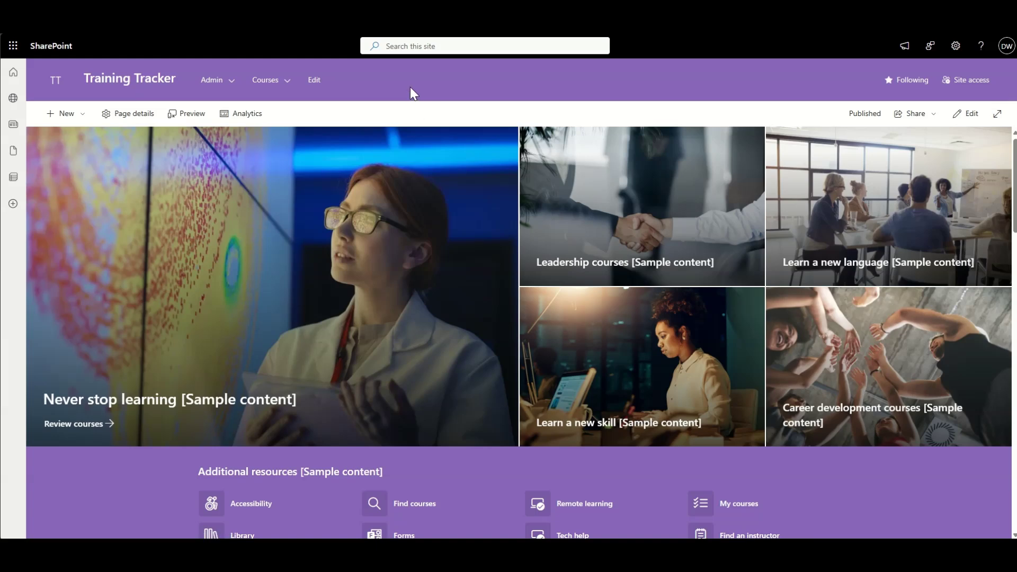
Step: Look through the home page from the hero tiles down to the learning center news
{"action": "scroll", "coordinate": [342, 323], "scroll_direction": "down", "scroll_amount": 5}
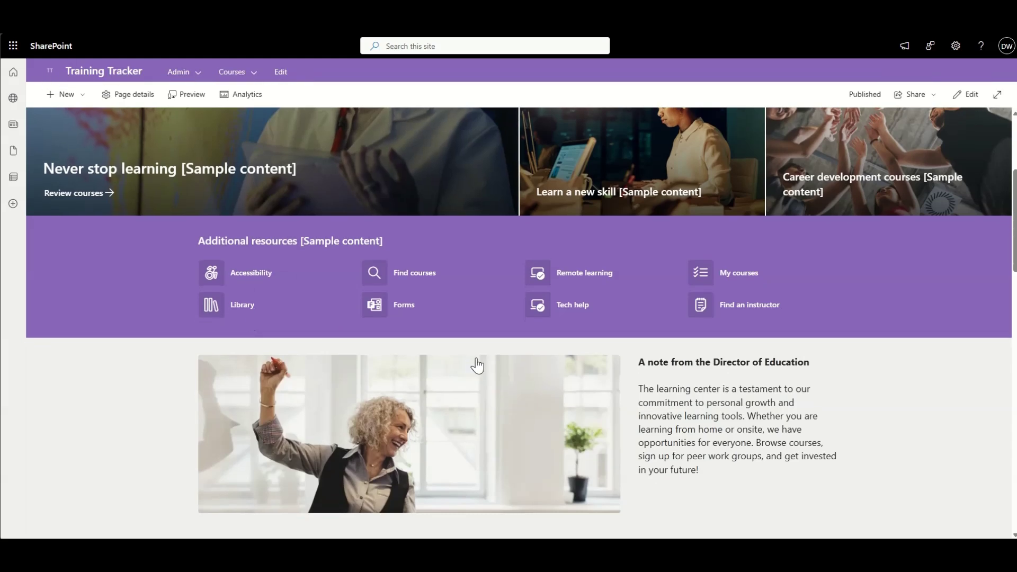
{"action": "scroll", "coordinate": [460, 422], "scroll_direction": "down", "scroll_amount": 3}
{"action": "scroll", "coordinate": [495, 363], "scroll_direction": "down", "scroll_amount": 3}
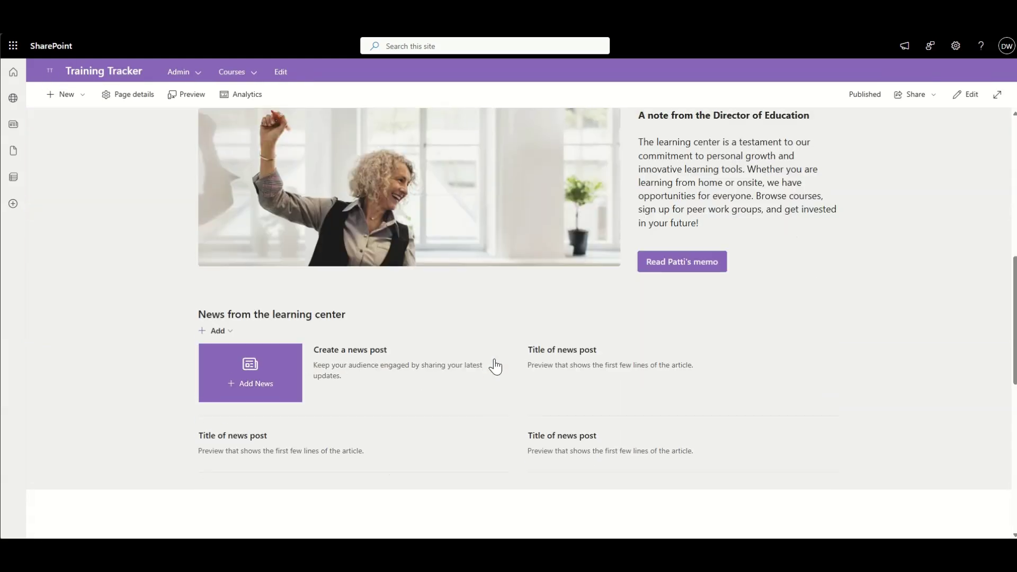
{"action": "scroll", "coordinate": [563, 376], "scroll_direction": "up", "scroll_amount": 4}
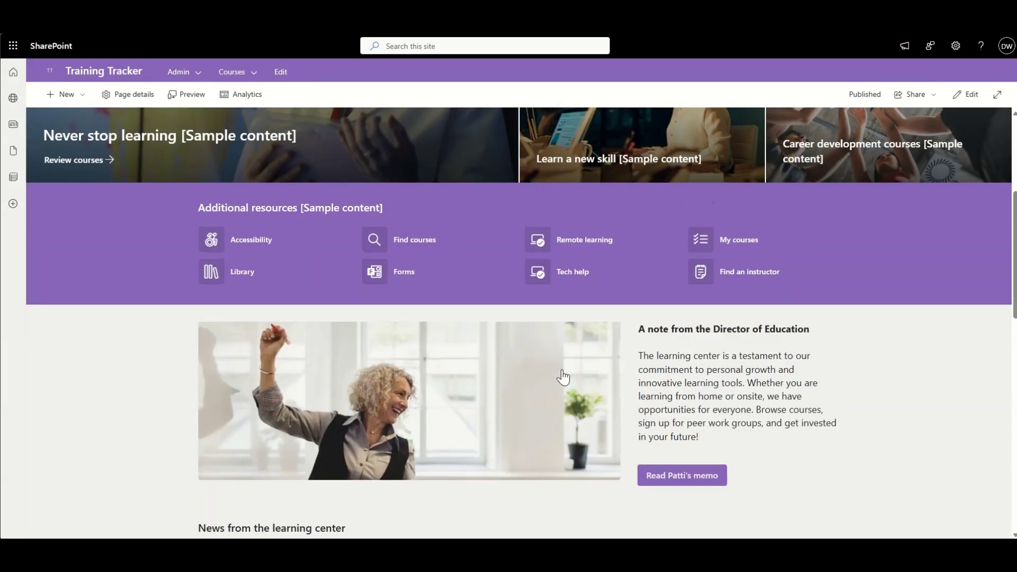
{"action": "scroll", "coordinate": [135, 377], "scroll_direction": "up", "scroll_amount": 5}
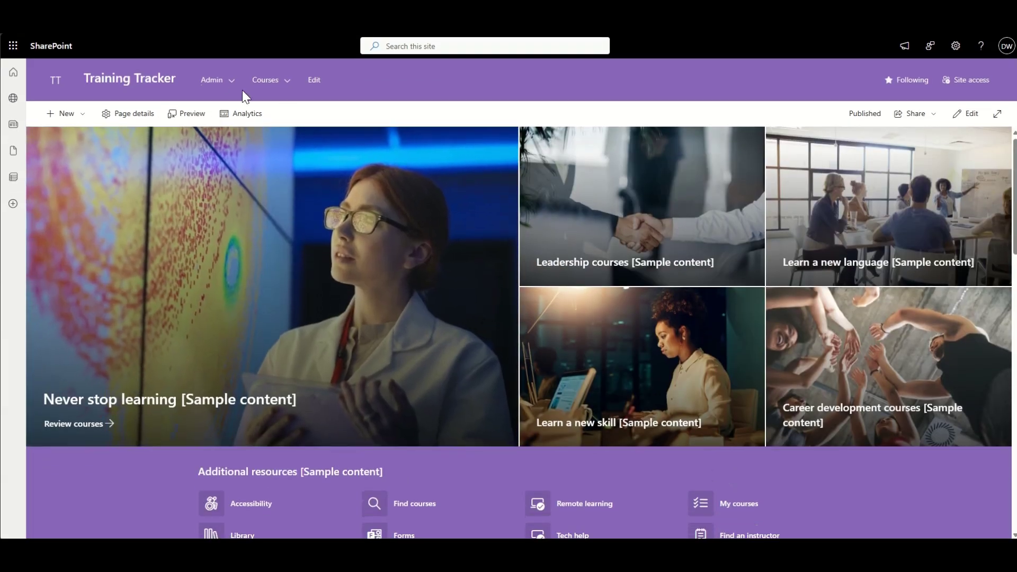
Step: Reopen the site navigation for editing, enable site navigation audience targeting, and save the change
{"action": "left_click", "coordinate": [317, 82]}
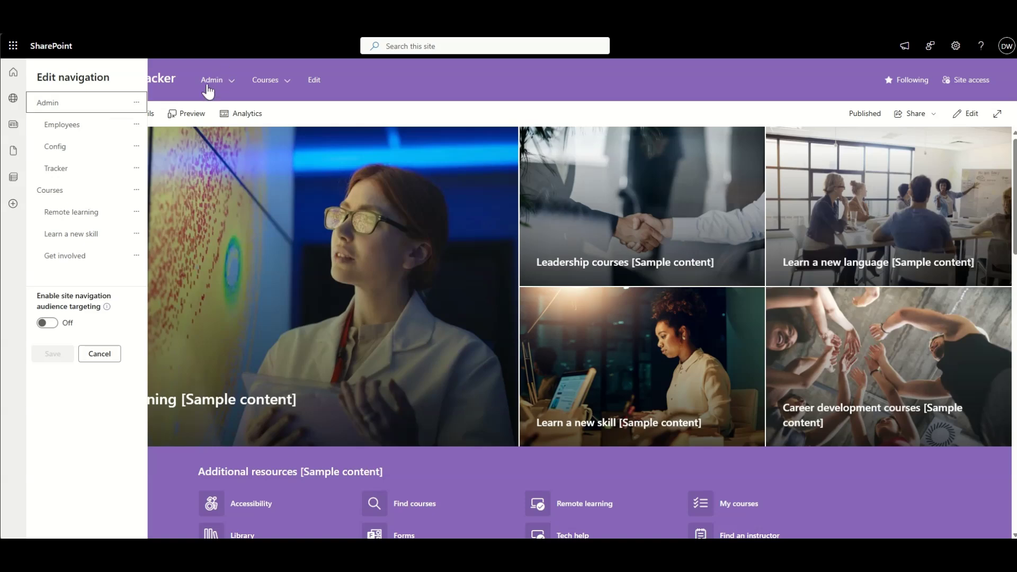
{"action": "left_click", "coordinate": [136, 105]}
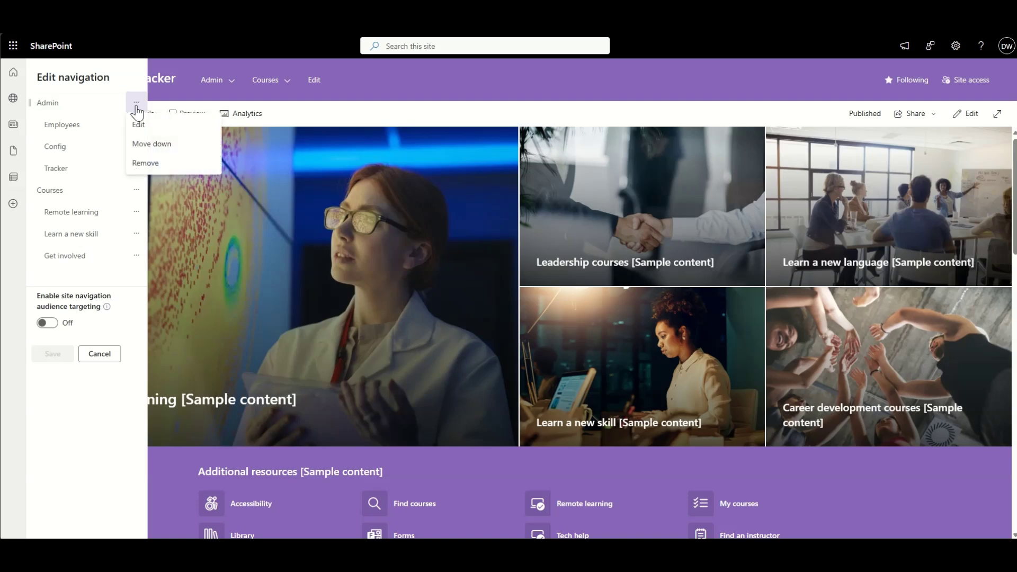
{"action": "left_click", "coordinate": [55, 431]}
{"action": "left_click", "coordinate": [48, 324]}
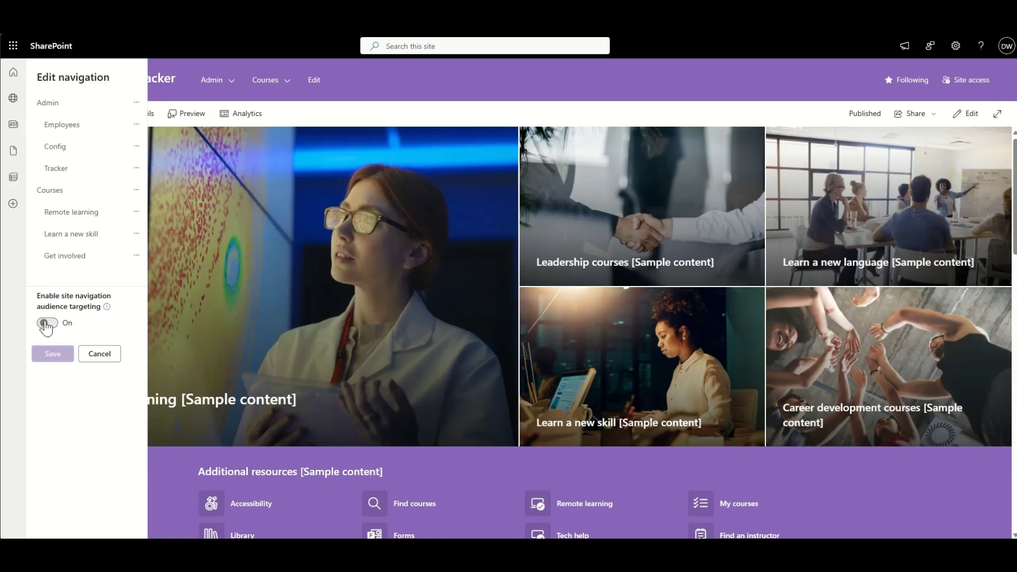
{"action": "left_click", "coordinate": [59, 357]}
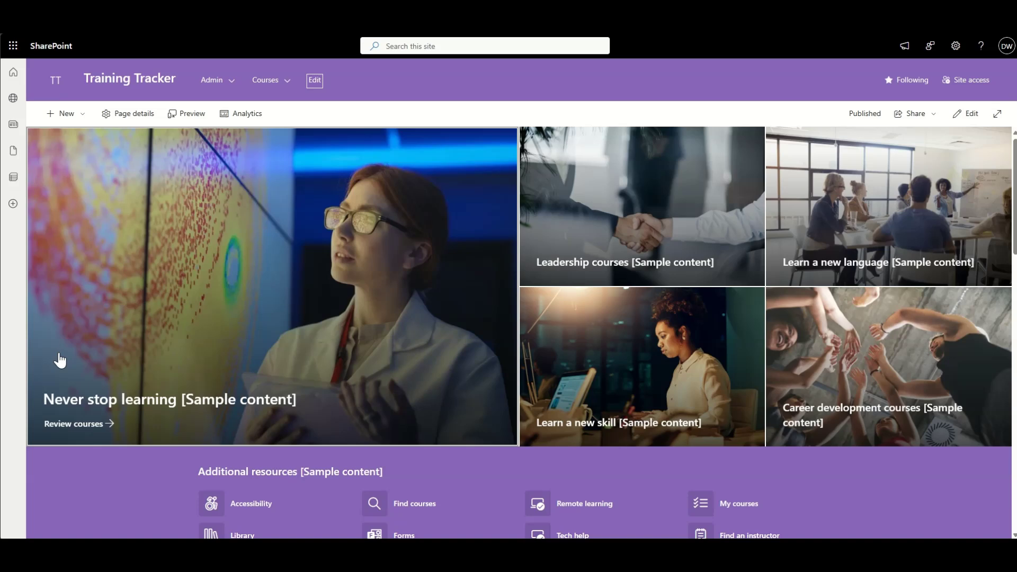
Step: Try to target the Admin label to an audience, searching the groups for admin and Training admin, and discard the edit
{"action": "left_click", "coordinate": [314, 80]}
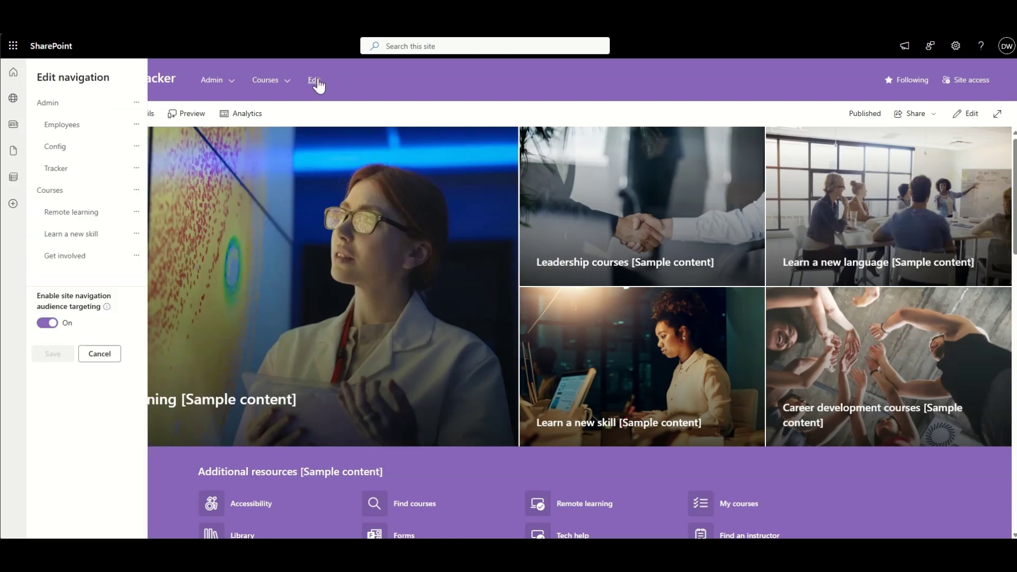
{"action": "left_click", "coordinate": [136, 103]}
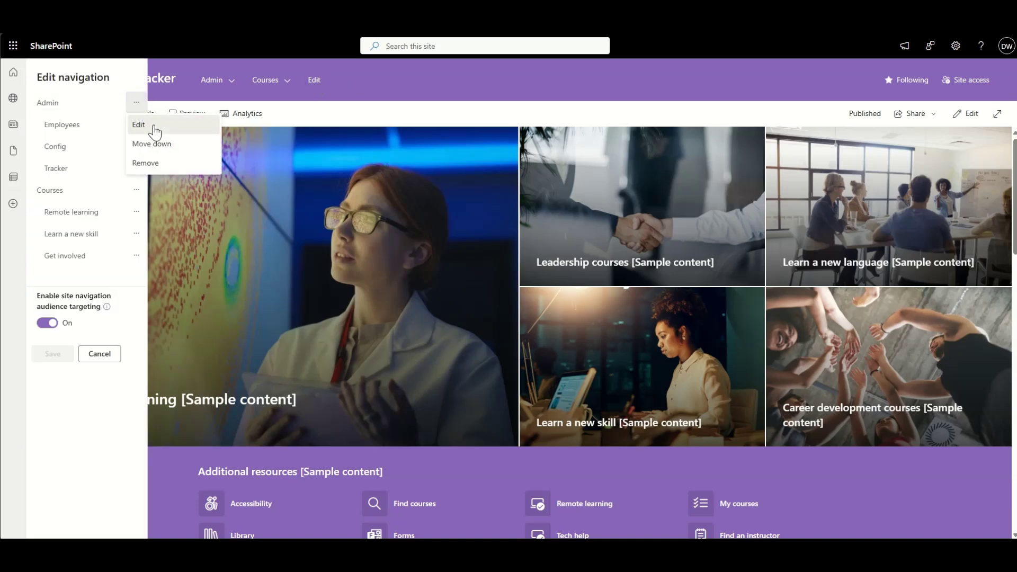
{"action": "left_click", "coordinate": [154, 131]}
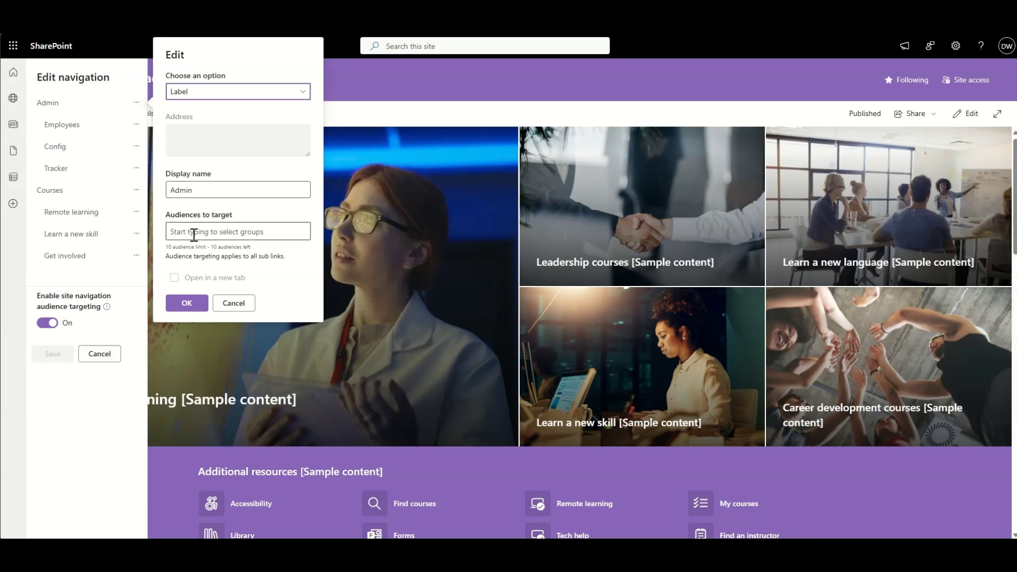
{"action": "left_click", "coordinate": [231, 233]}
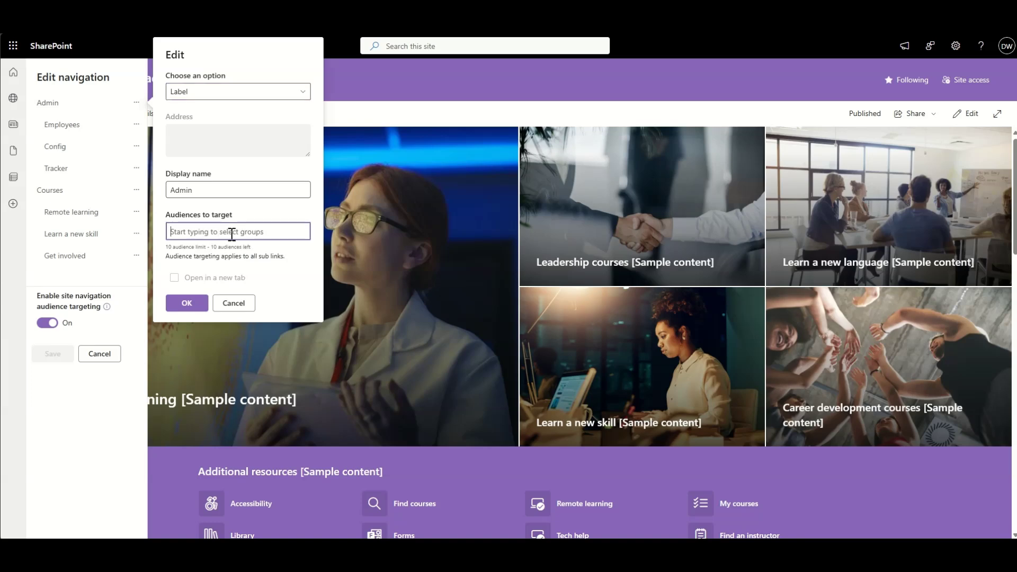
{"action": "type", "text": "admin"}
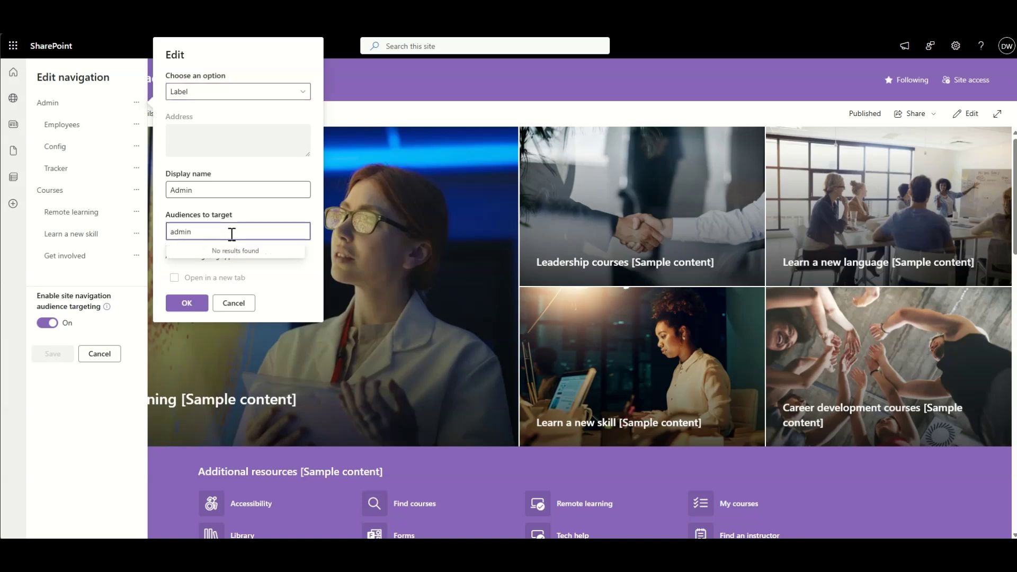
{"action": "double_click", "coordinate": [221, 234]}
{"action": "key", "text": "BackSpace"}
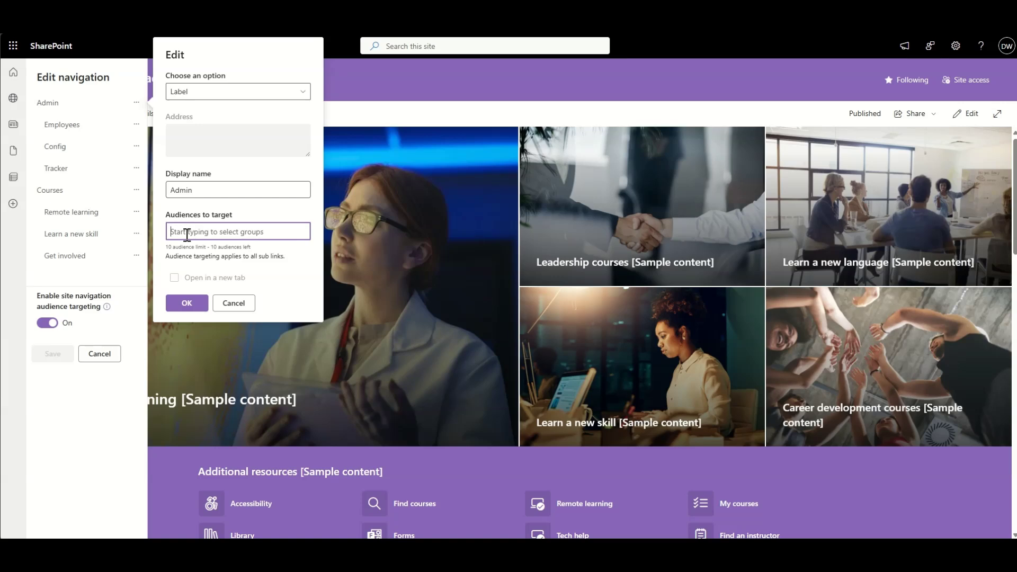
{"action": "type", "text": "Training admin"}
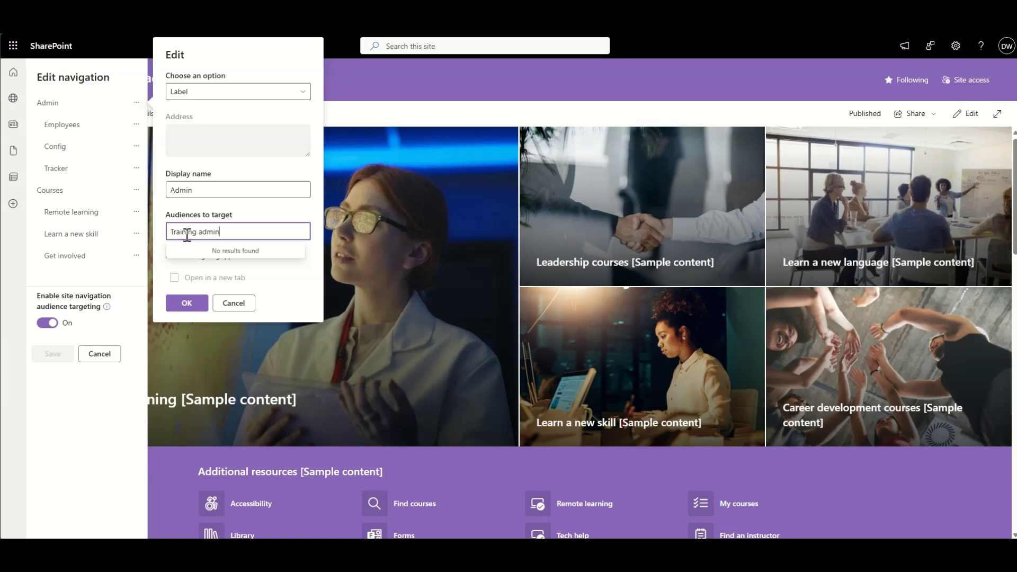
{"action": "left_click", "coordinate": [157, 231]}
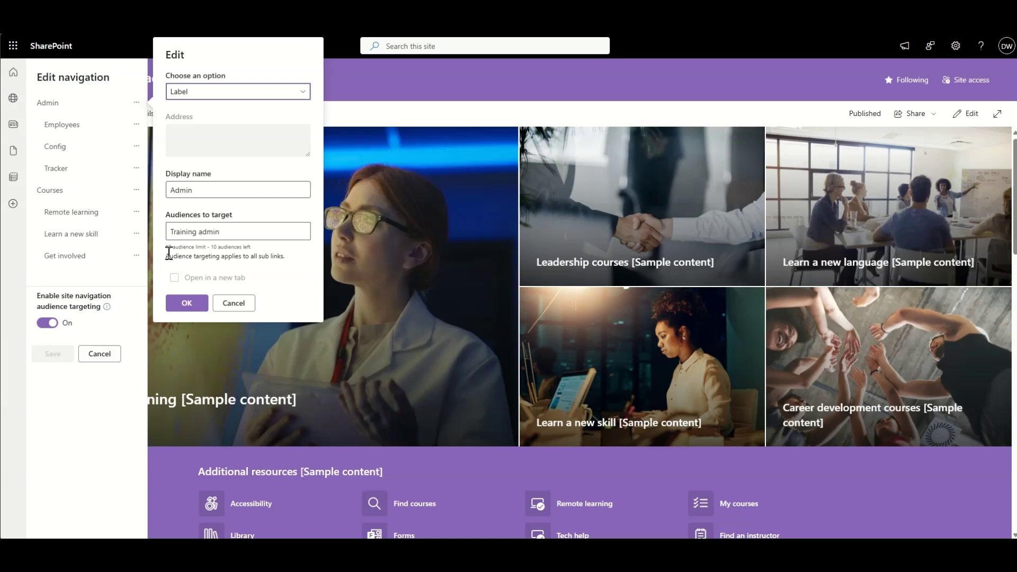
{"action": "left_click", "coordinate": [235, 310]}
{"action": "left_click", "coordinate": [99, 353]}
Step: Check the Admin and Courses navigation groups, and review the home page's resources, director's note and news sections
{"action": "mouse_move", "coordinate": [227, 85]}
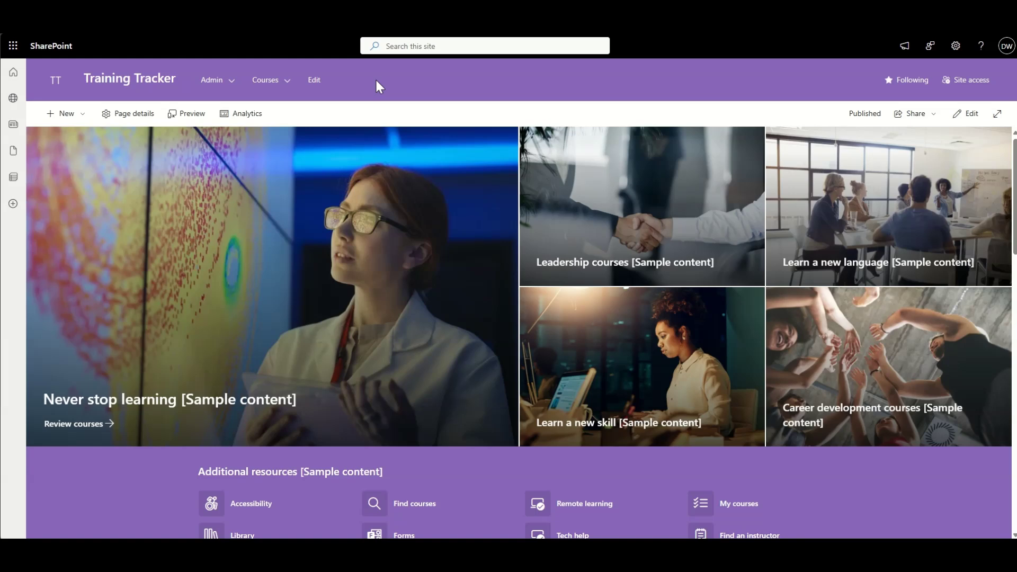
{"action": "mouse_move", "coordinate": [268, 85]}
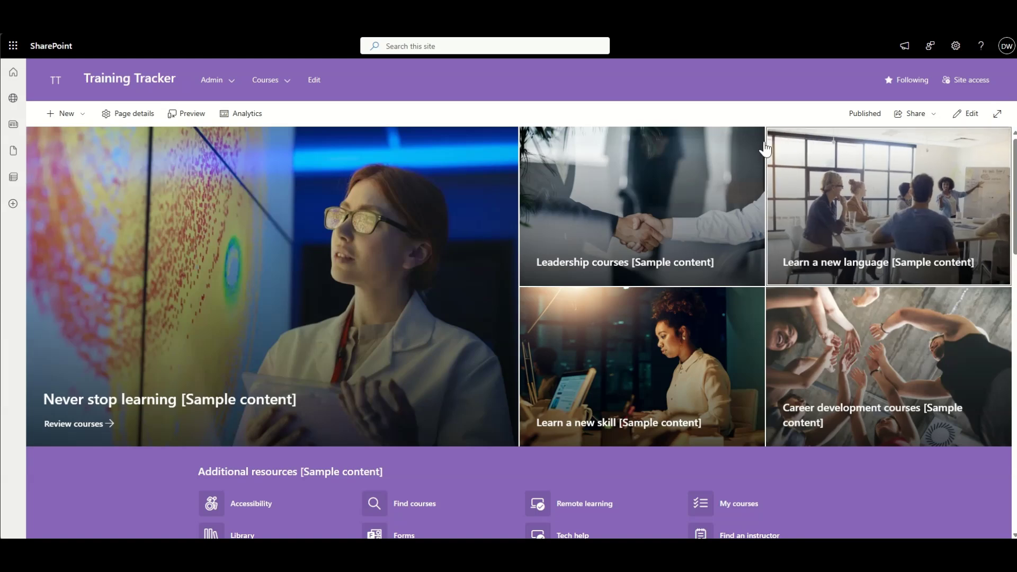
{"action": "mouse_move", "coordinate": [286, 85]}
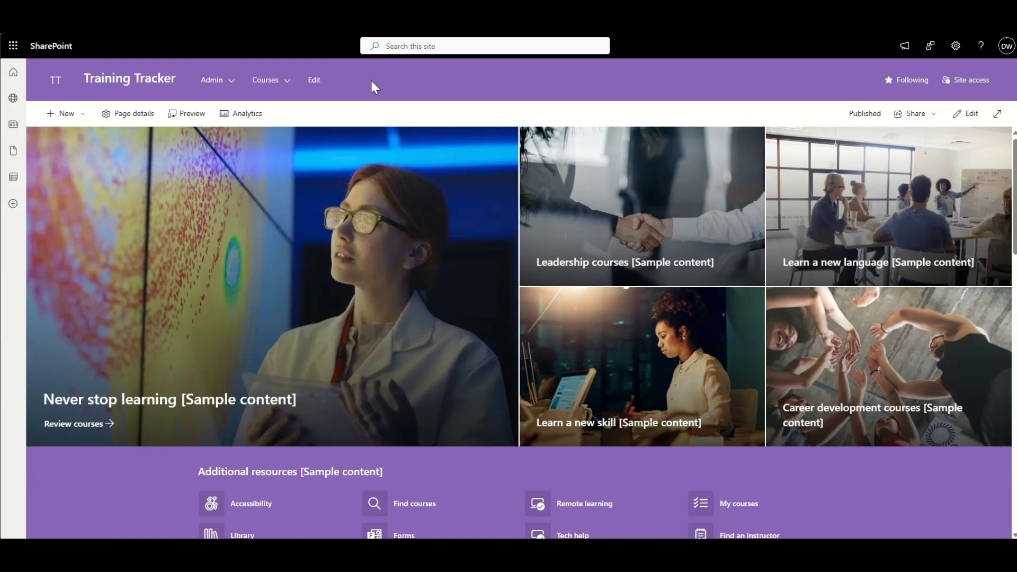
{"action": "scroll", "coordinate": [216, 339], "scroll_direction": "down", "scroll_amount": 4}
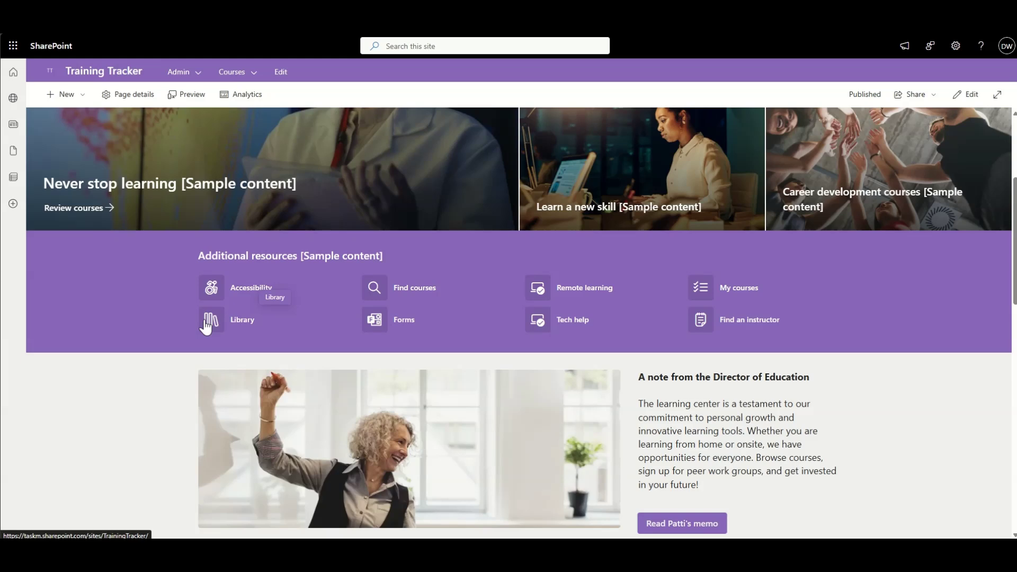
{"action": "scroll", "coordinate": [135, 395], "scroll_direction": "down", "scroll_amount": 2}
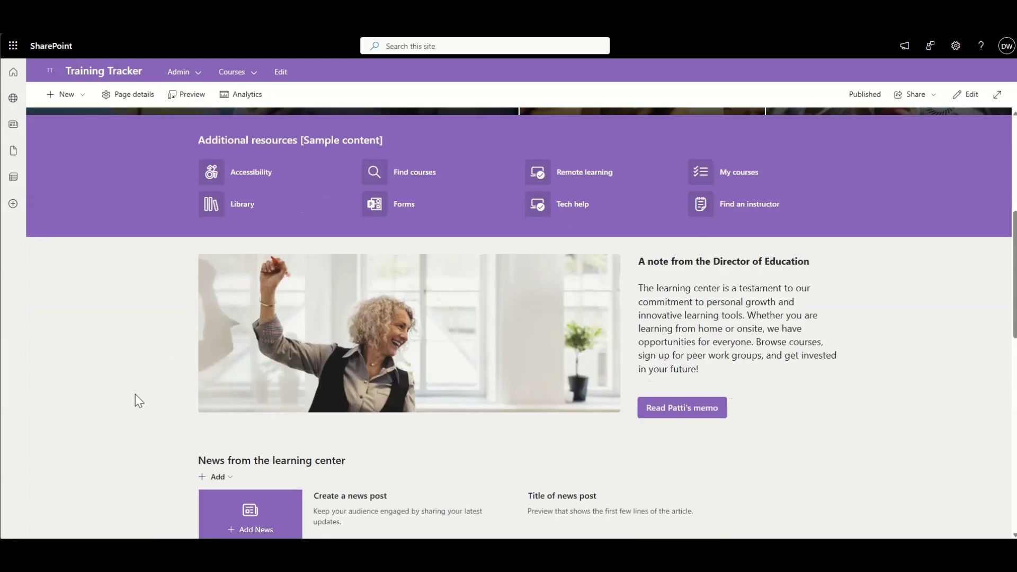
{"action": "scroll", "coordinate": [135, 394], "scroll_direction": "down", "scroll_amount": 2}
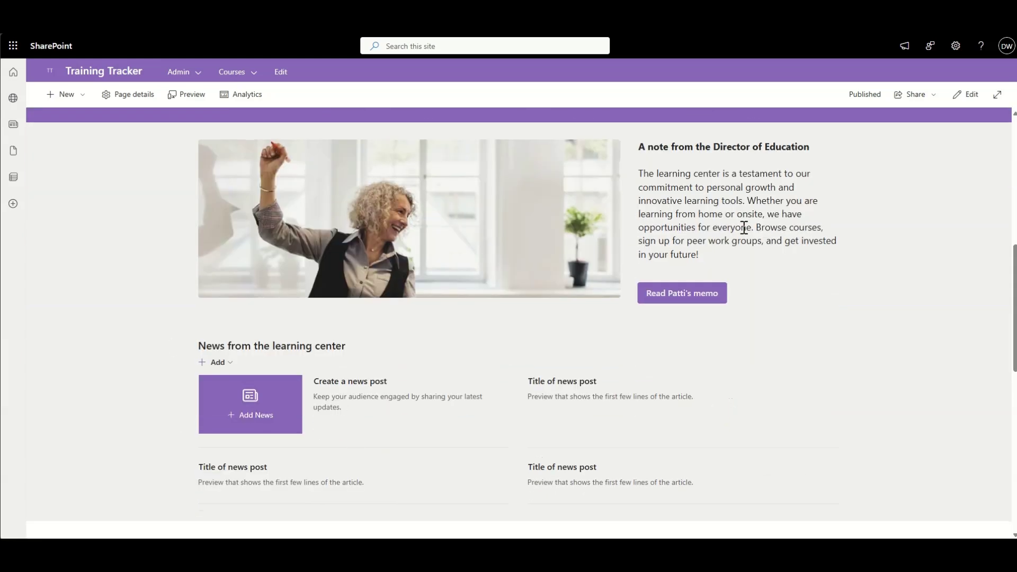
Step: Put the home page in edit mode and delete the News from the learning center web part along with its section
{"action": "left_click", "coordinate": [971, 98]}
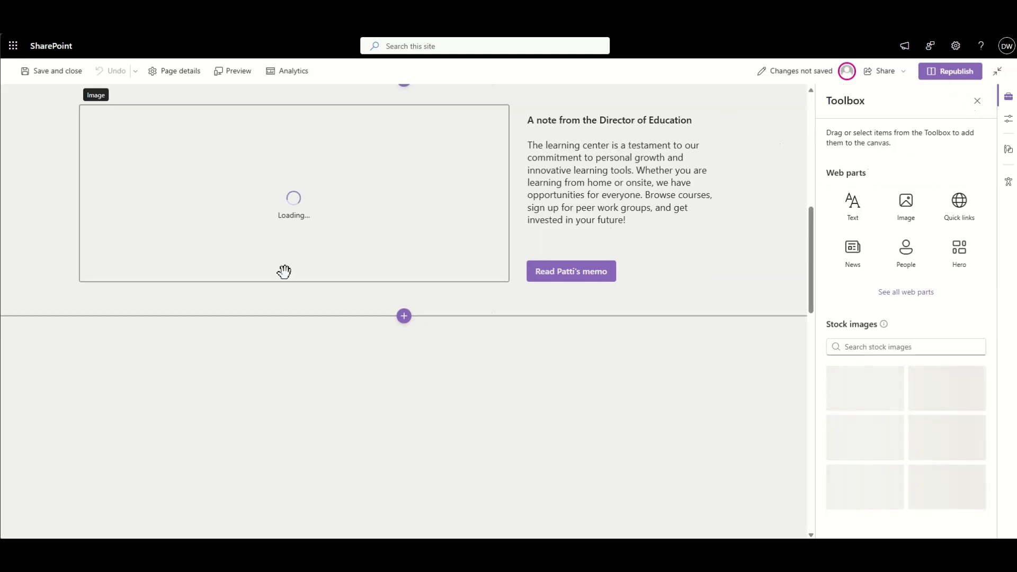
{"action": "scroll", "coordinate": [147, 269], "scroll_direction": "down", "scroll_amount": 2}
{"action": "left_click", "coordinate": [168, 313]}
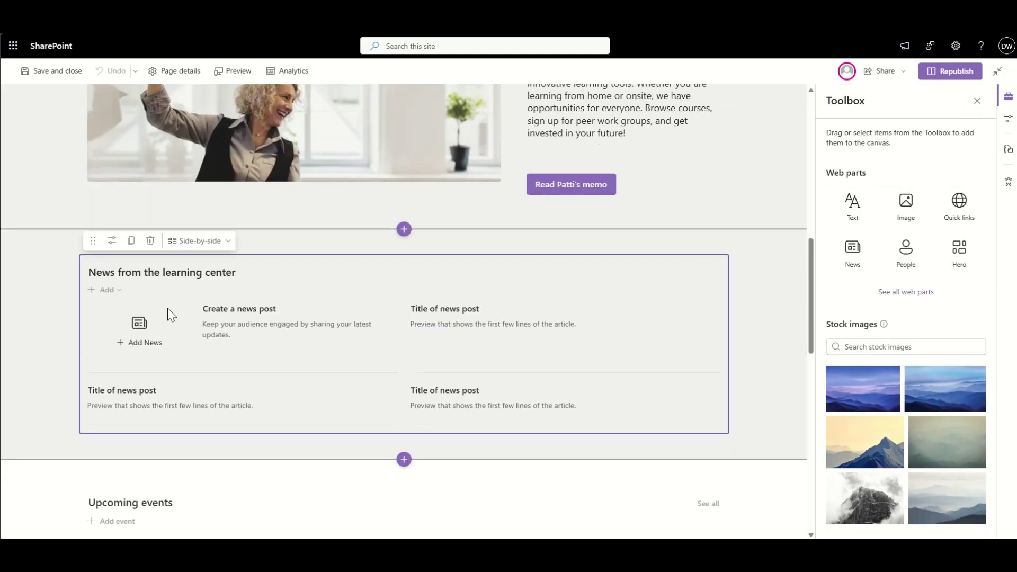
{"action": "left_click", "coordinate": [150, 241]}
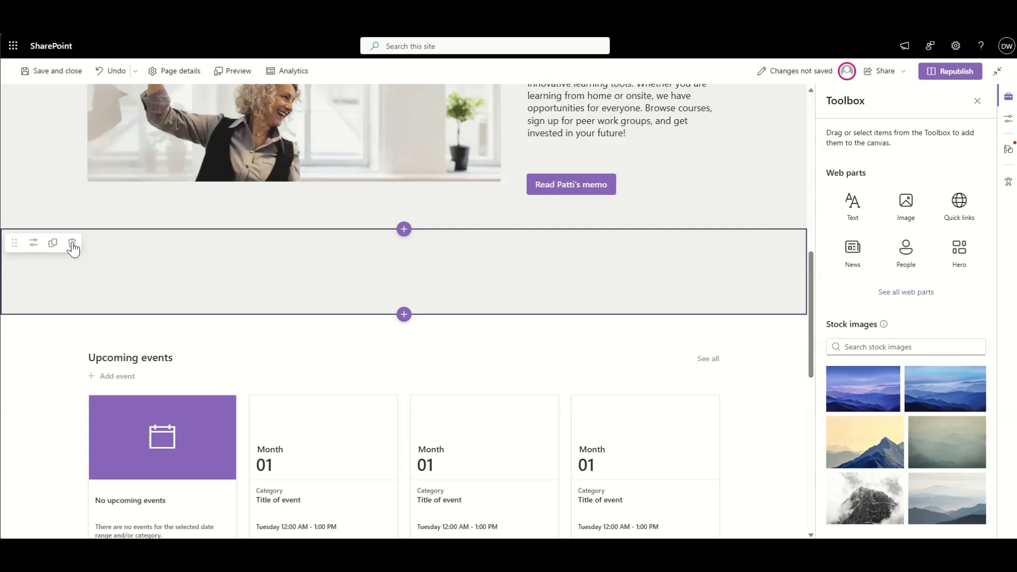
{"action": "left_click", "coordinate": [72, 242]}
Step: Delete the Director of Education note, the Read Patti's memo button and the image from the section below Additional resources
{"action": "scroll", "coordinate": [202, 243], "scroll_direction": "up", "scroll_amount": 5}
{"action": "left_click", "coordinate": [268, 299]}
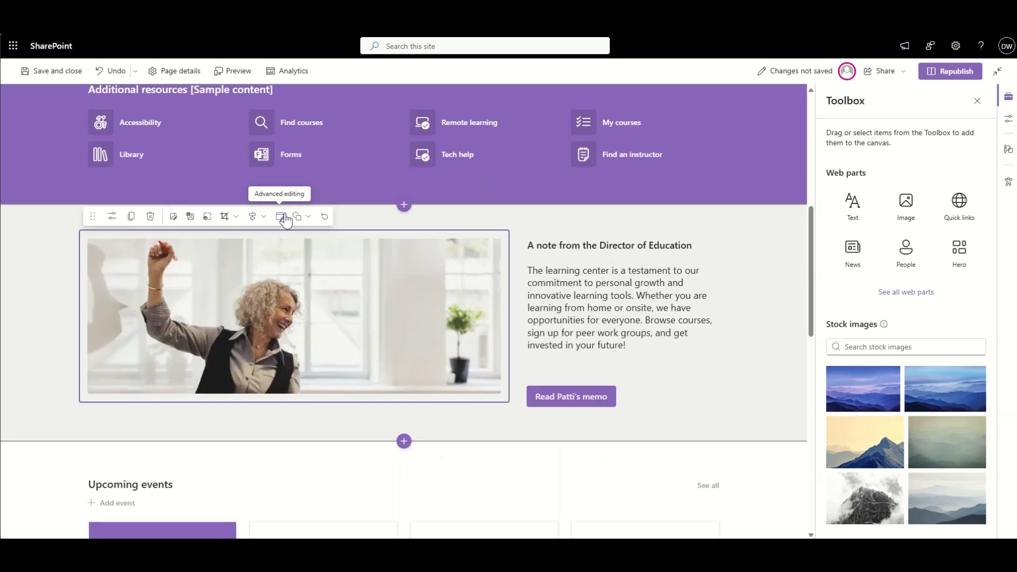
{"action": "left_click", "coordinate": [71, 268]}
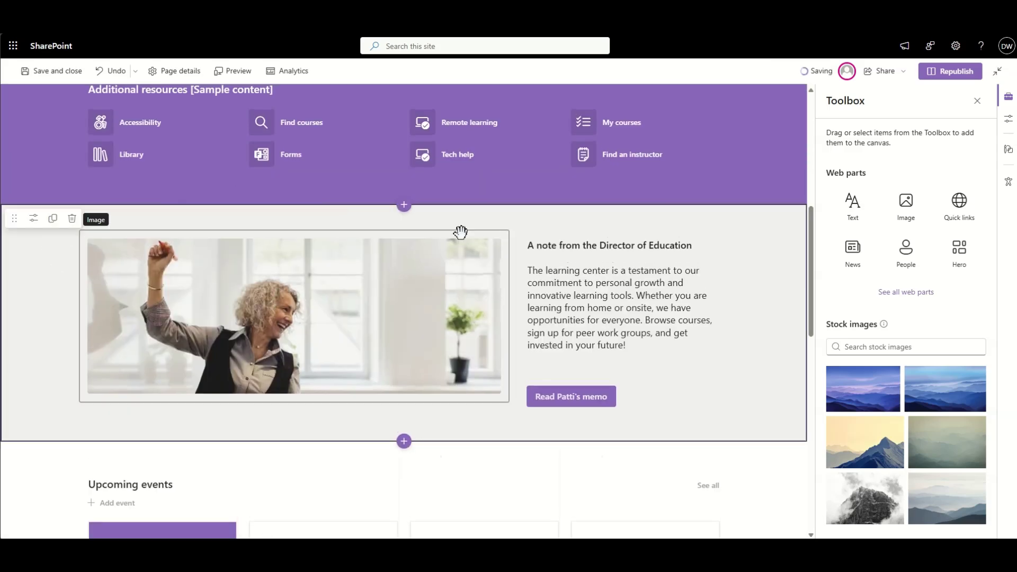
{"action": "left_click", "coordinate": [565, 303]}
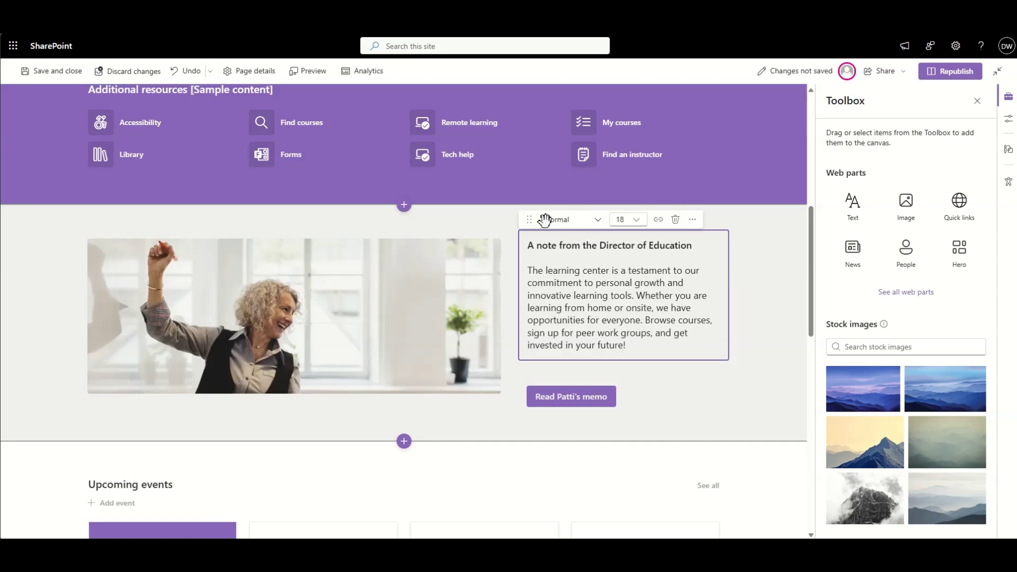
{"action": "left_click", "coordinate": [672, 219]}
{"action": "left_click", "coordinate": [574, 249]}
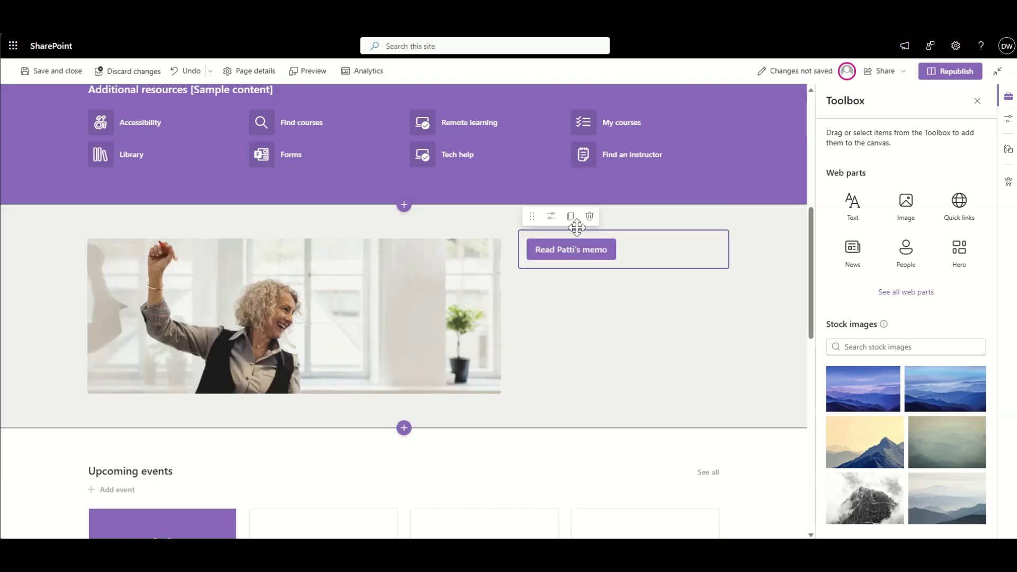
{"action": "left_click", "coordinate": [393, 313]}
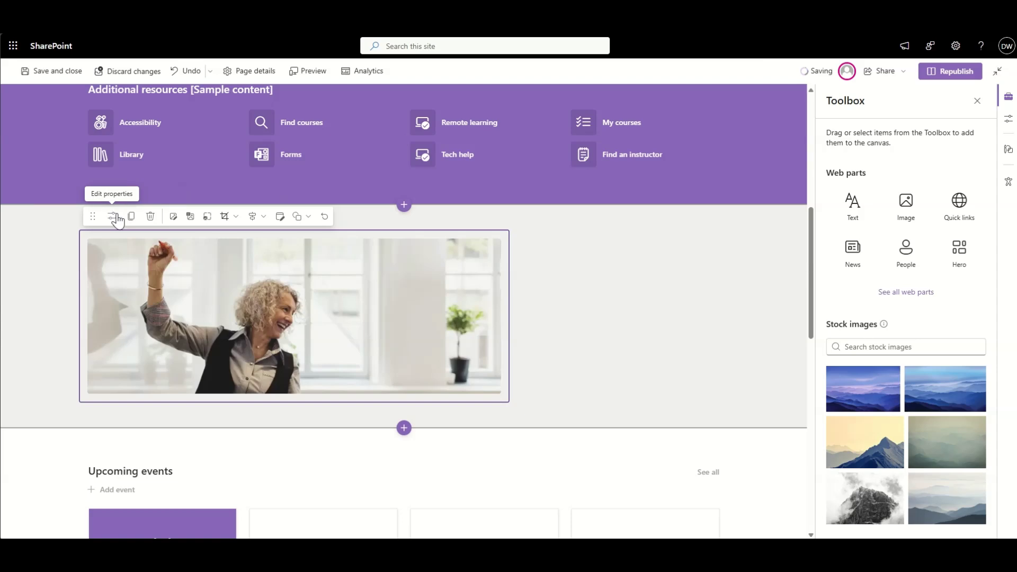
{"action": "left_click", "coordinate": [150, 217]}
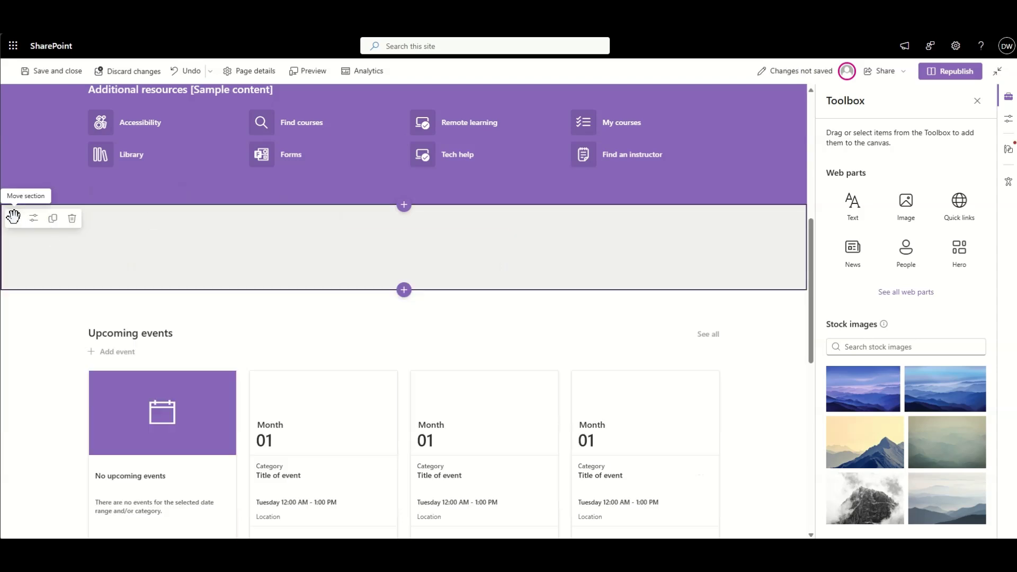
Step: Set the layout of the emptied section below Additional resources to one column
{"action": "left_click", "coordinate": [25, 224]}
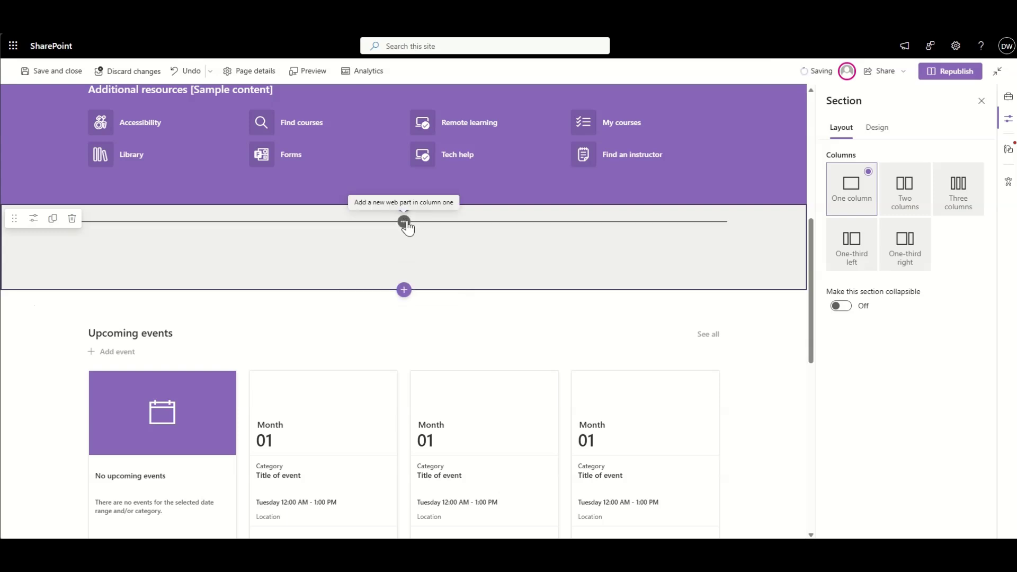
Step: Add a List web part showing the Tracker list to the emptied section below Additional resources and republish the home page
{"action": "left_click", "coordinate": [404, 221]}
{"action": "type", "text": "list"}
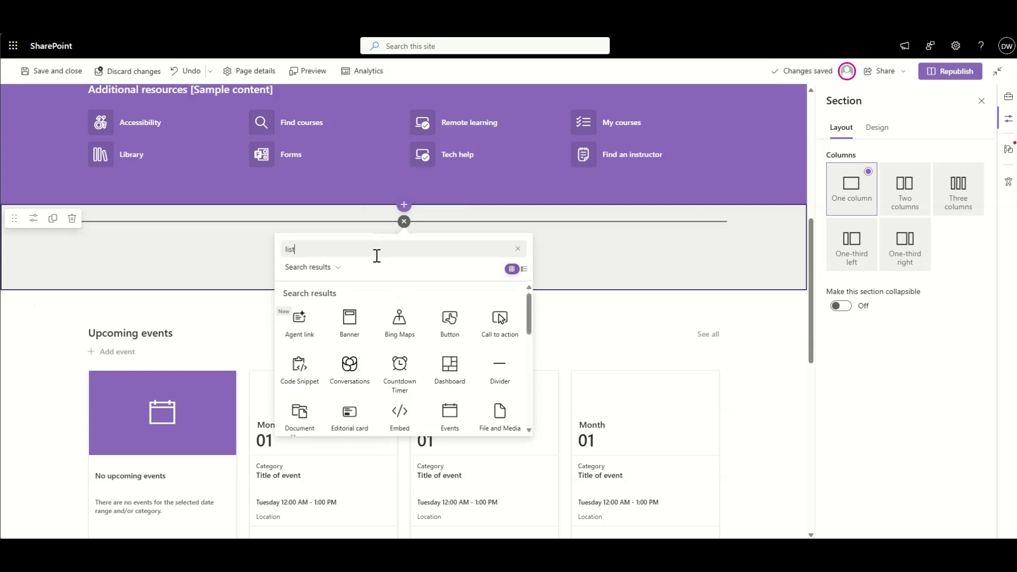
{"action": "left_click", "coordinate": [306, 327]}
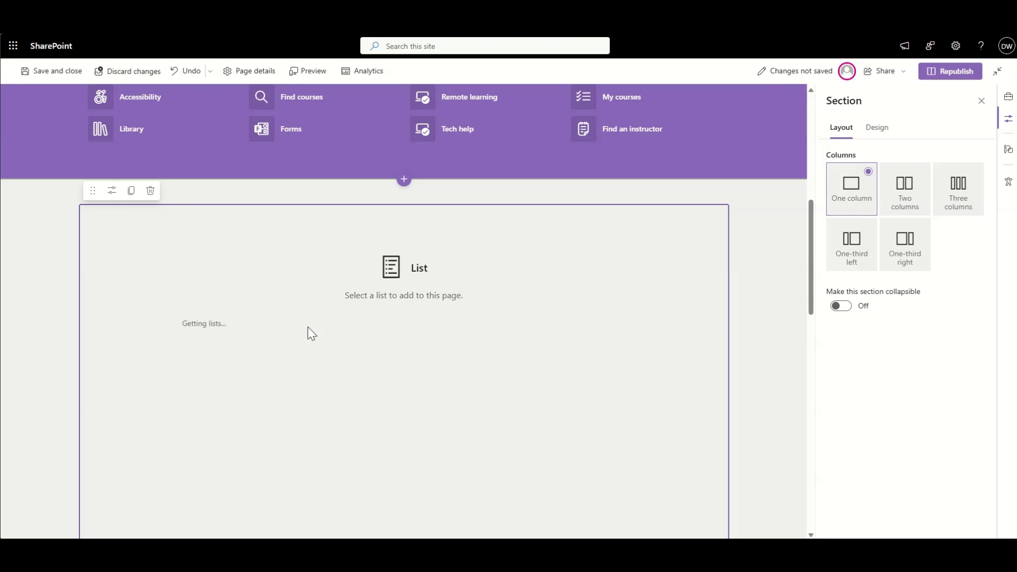
{"action": "left_click", "coordinate": [212, 377]}
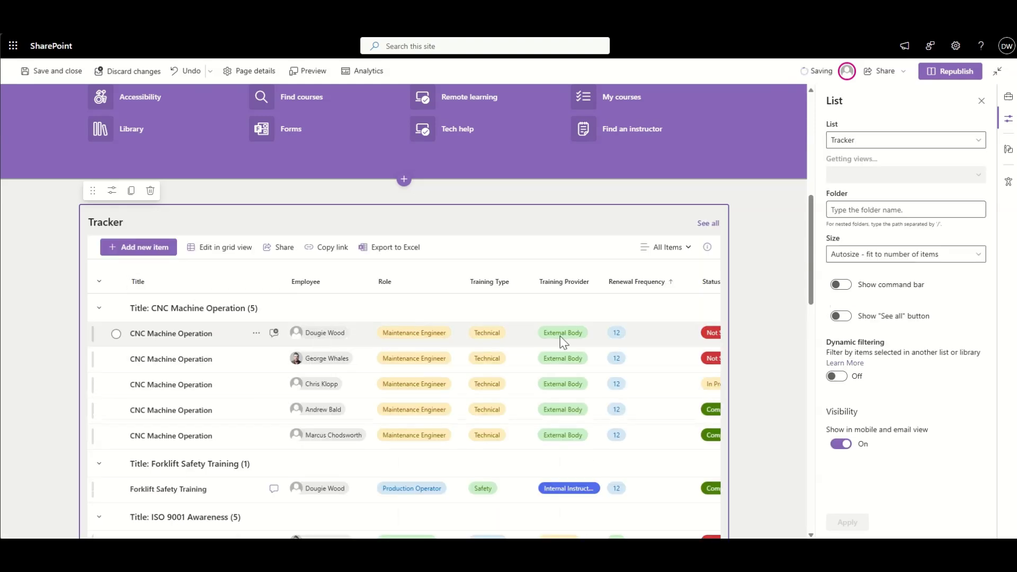
{"action": "left_click", "coordinate": [938, 69]}
{"action": "left_click", "coordinate": [882, 289]}
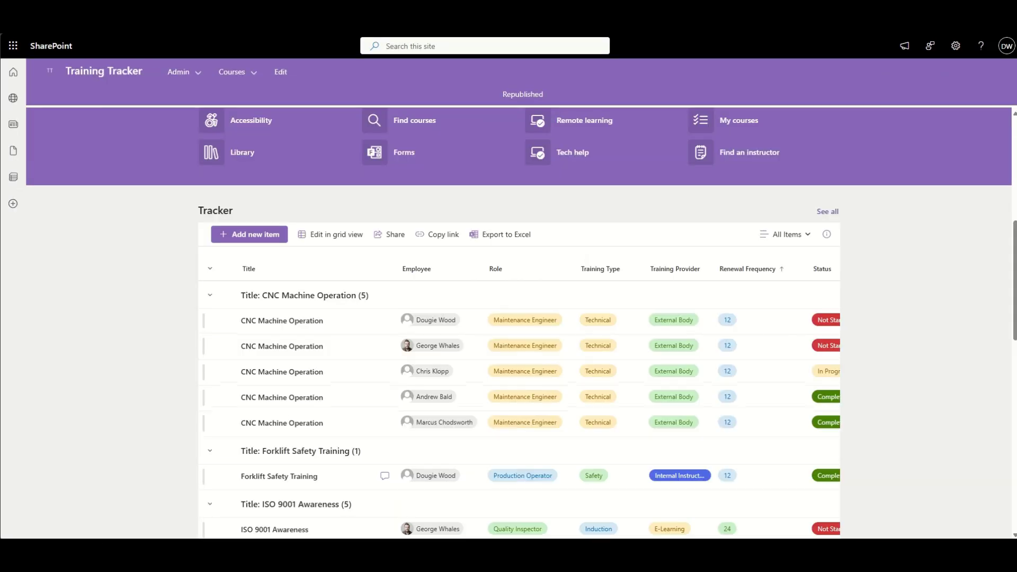
Step: Review the Tracker list's rows and columns on the republished home page
{"action": "scroll", "coordinate": [210, 236], "scroll_direction": "down", "scroll_amount": 3}
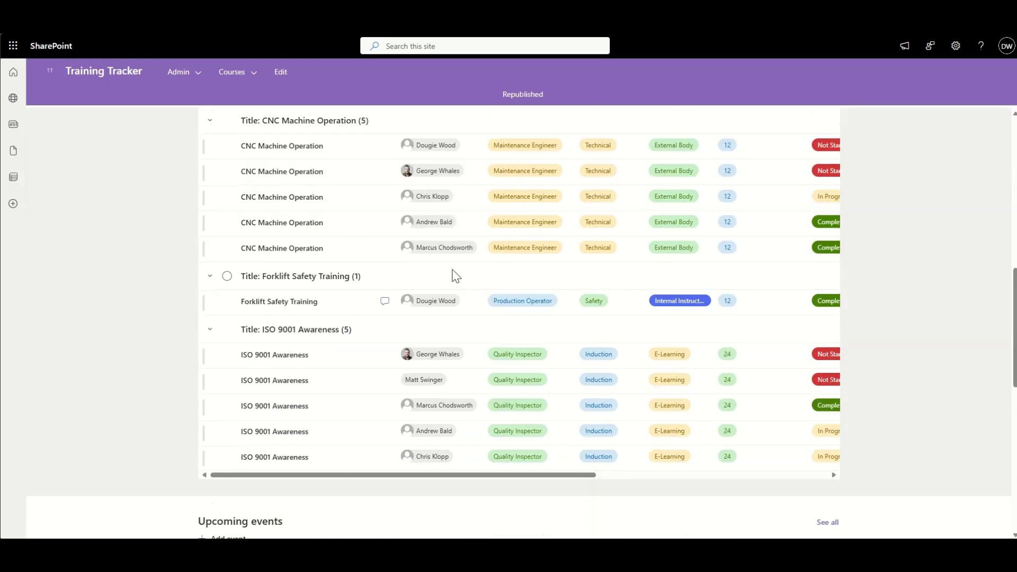
{"action": "scroll", "coordinate": [453, 272], "scroll_direction": "up", "scroll_amount": 2}
{"action": "scroll", "coordinate": [630, 287], "scroll_direction": "right", "scroll_amount": 5}
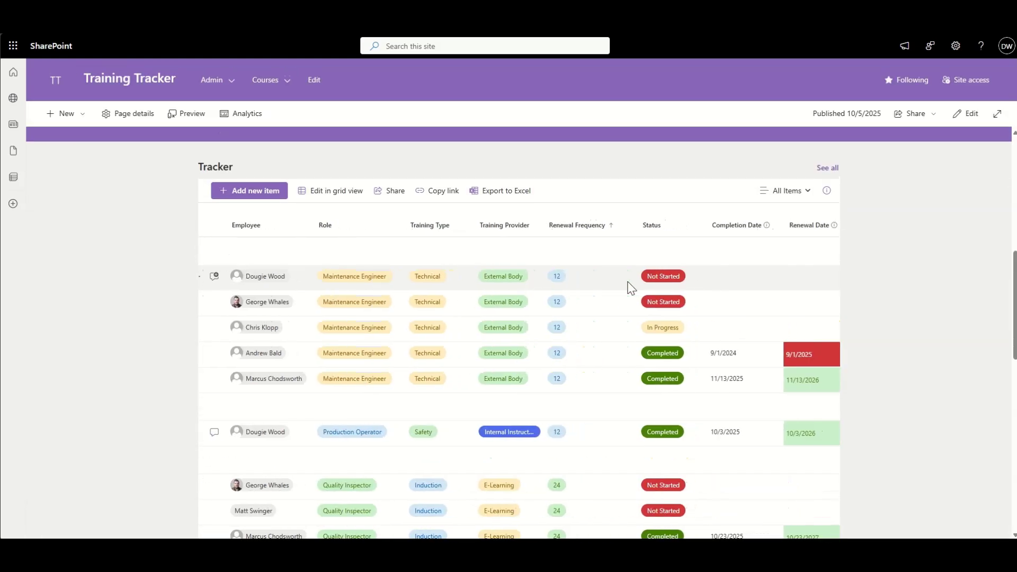
{"action": "scroll", "coordinate": [630, 288], "scroll_direction": "left", "scroll_amount": 5}
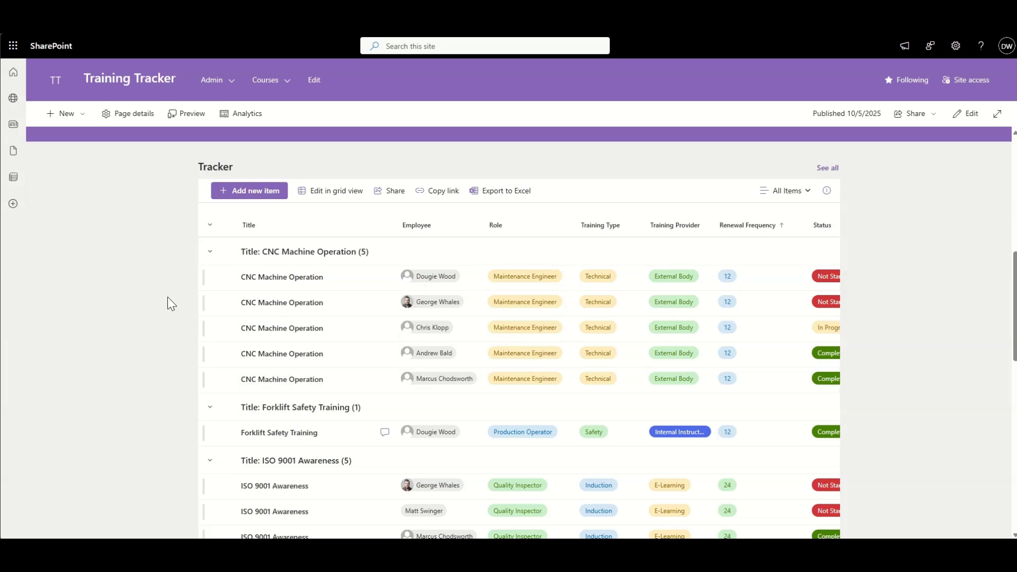
{"action": "scroll", "coordinate": [167, 296], "scroll_direction": "down", "scroll_amount": 3}
{"action": "scroll", "coordinate": [167, 297], "scroll_direction": "up", "scroll_amount": 5}
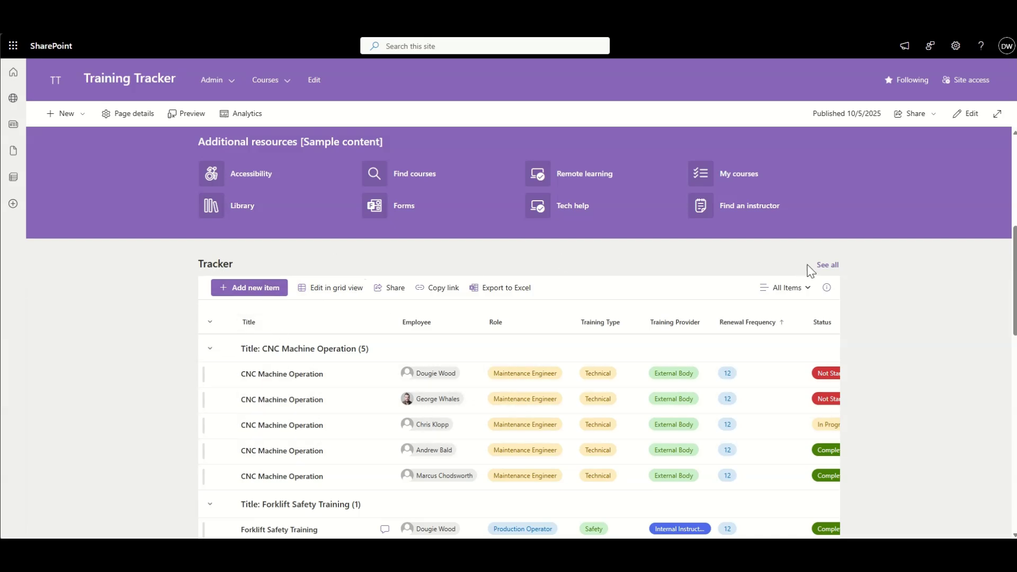
Step: Open the full Tracker list from the home page and save its All Items view as a new view named My Tracker
{"action": "left_click", "coordinate": [823, 269]}
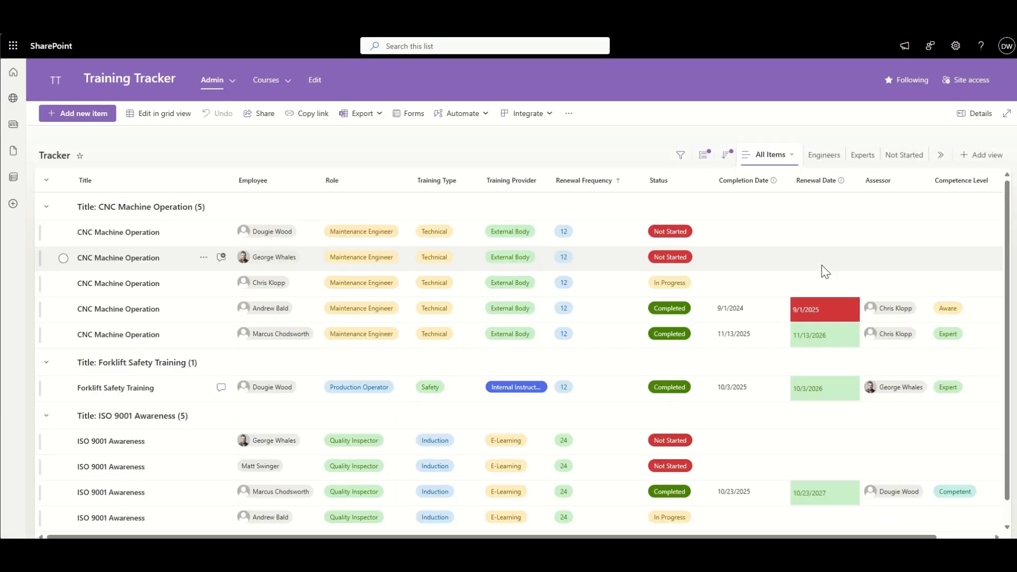
{"action": "left_click", "coordinate": [789, 157]}
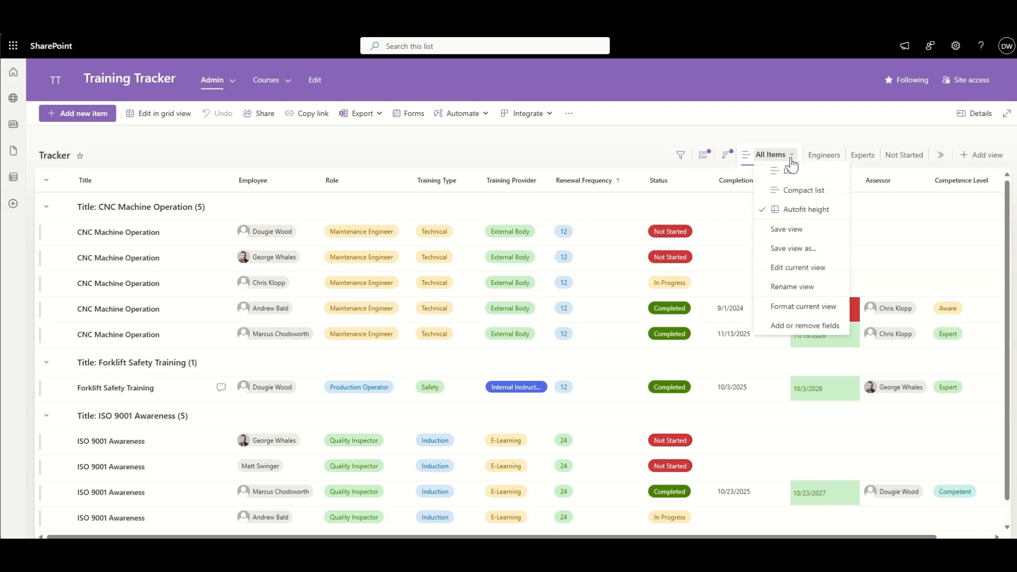
{"action": "left_click", "coordinate": [813, 247]}
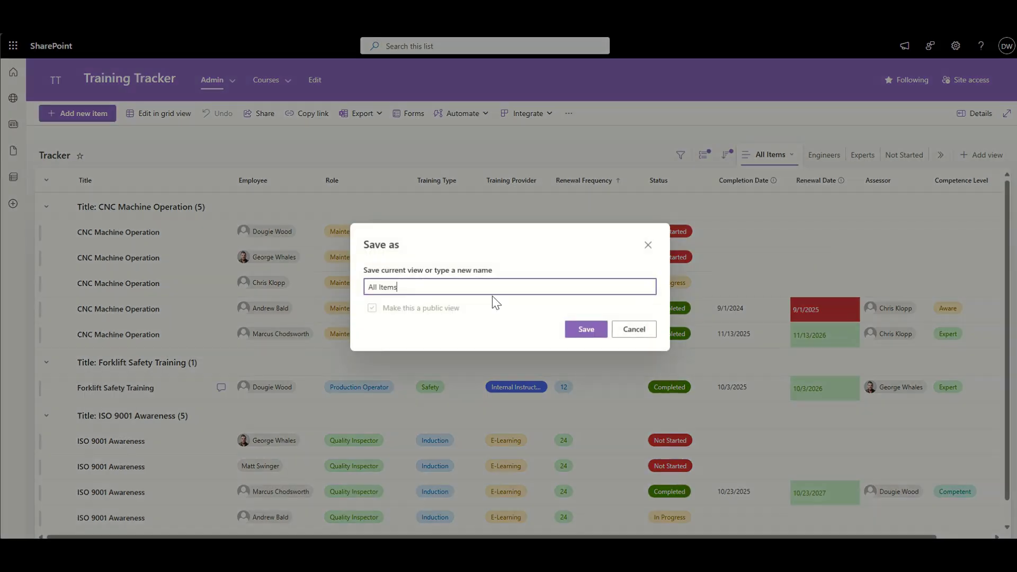
{"action": "key", "text": "ctrl+a"}
{"action": "type", "text": "My"}
{"action": "left_click", "coordinate": [597, 332]}
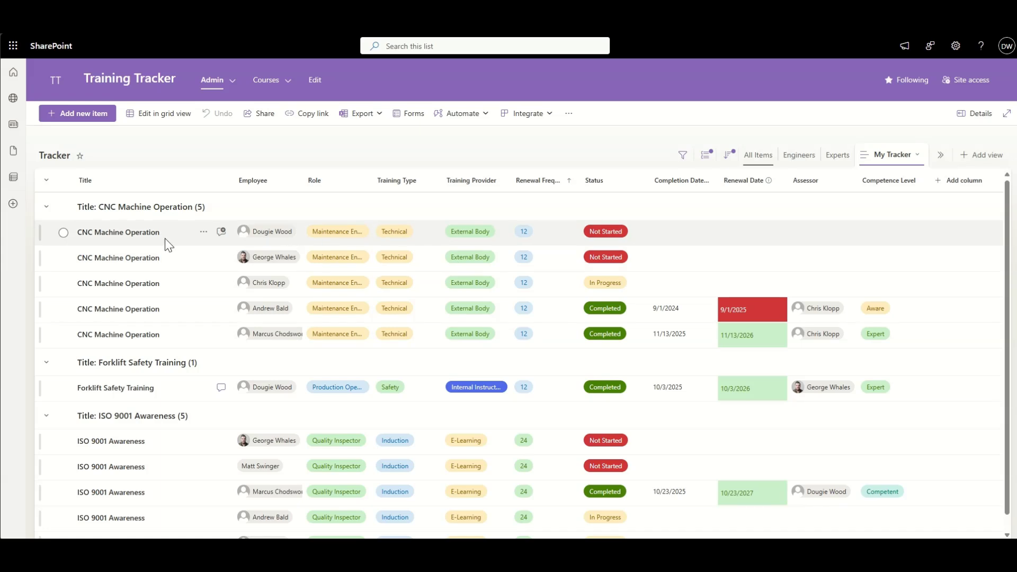
{"action": "left_click", "coordinate": [97, 181]}
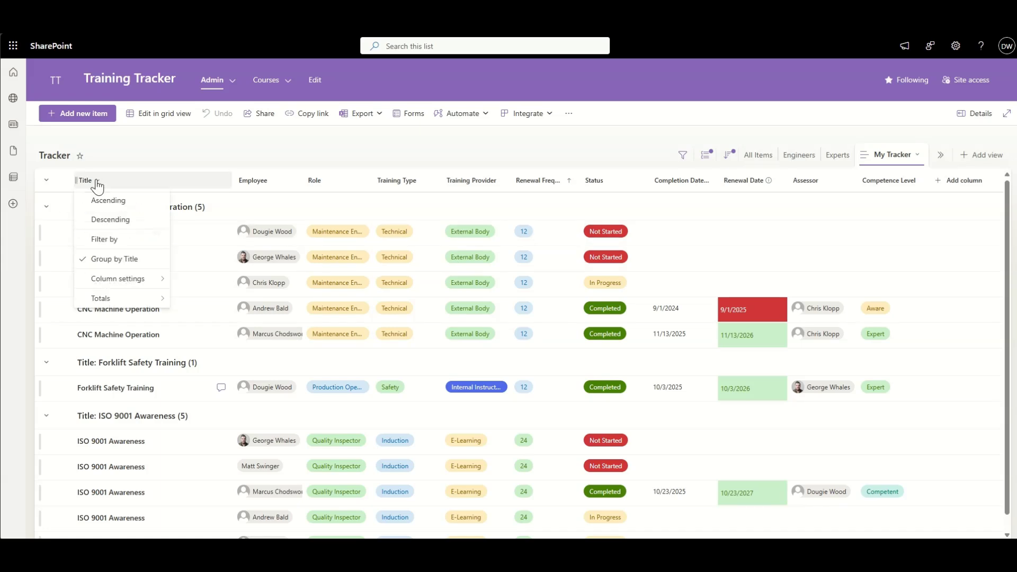
{"action": "left_click", "coordinate": [117, 263]}
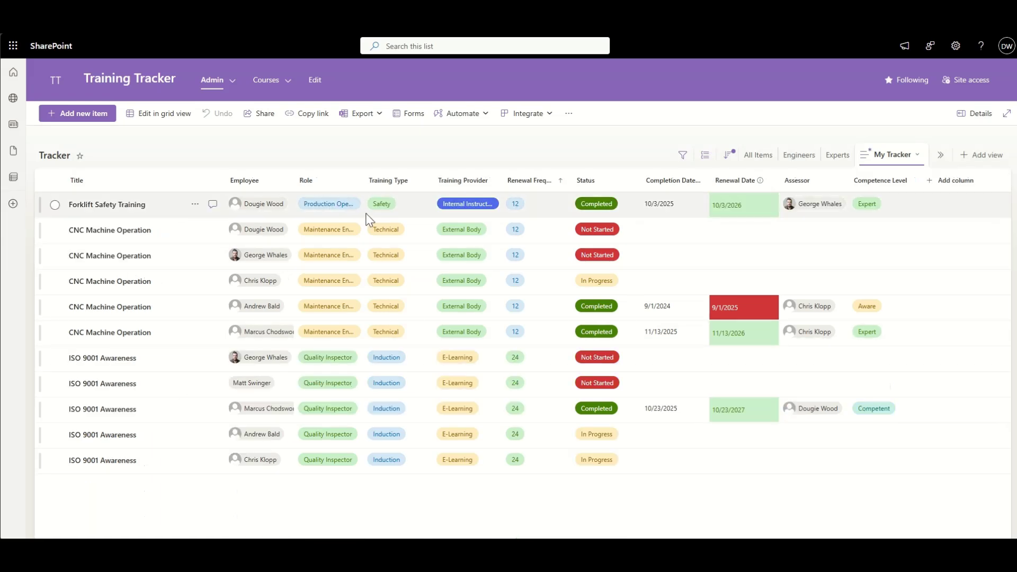
{"action": "left_click", "coordinate": [267, 181]}
{"action": "left_click", "coordinate": [270, 243]}
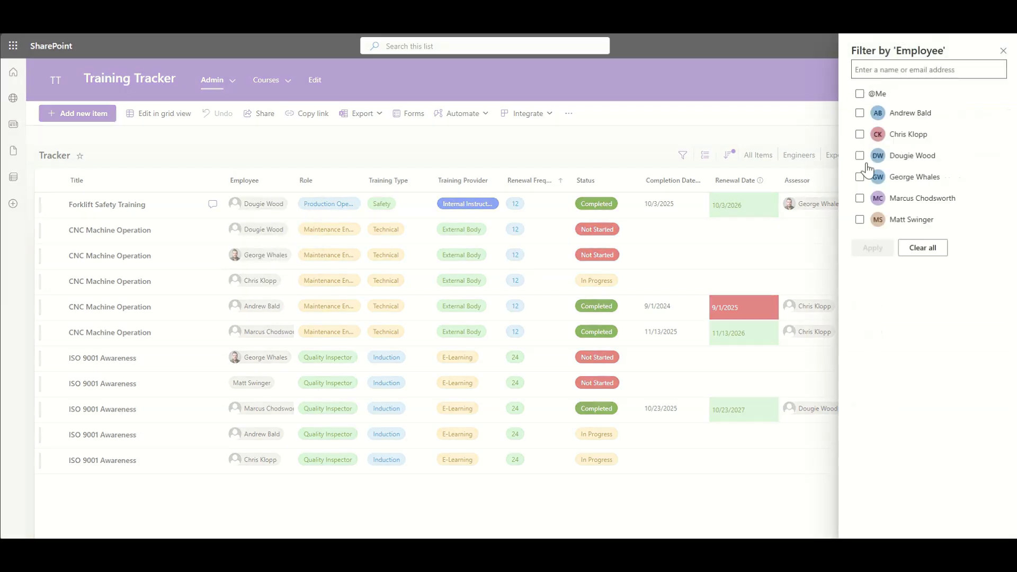
{"action": "left_click", "coordinate": [859, 94]}
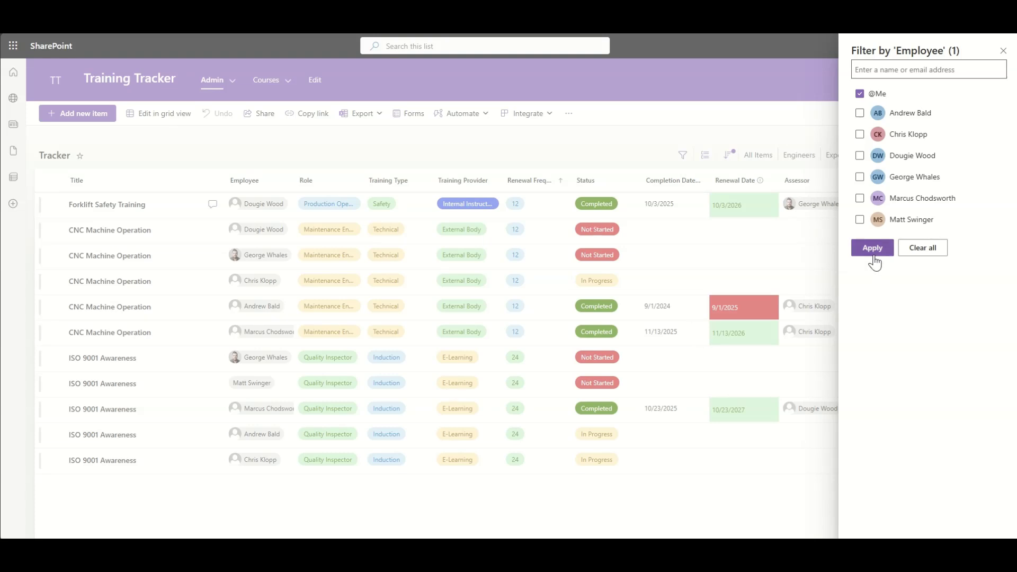
{"action": "left_click", "coordinate": [871, 249]}
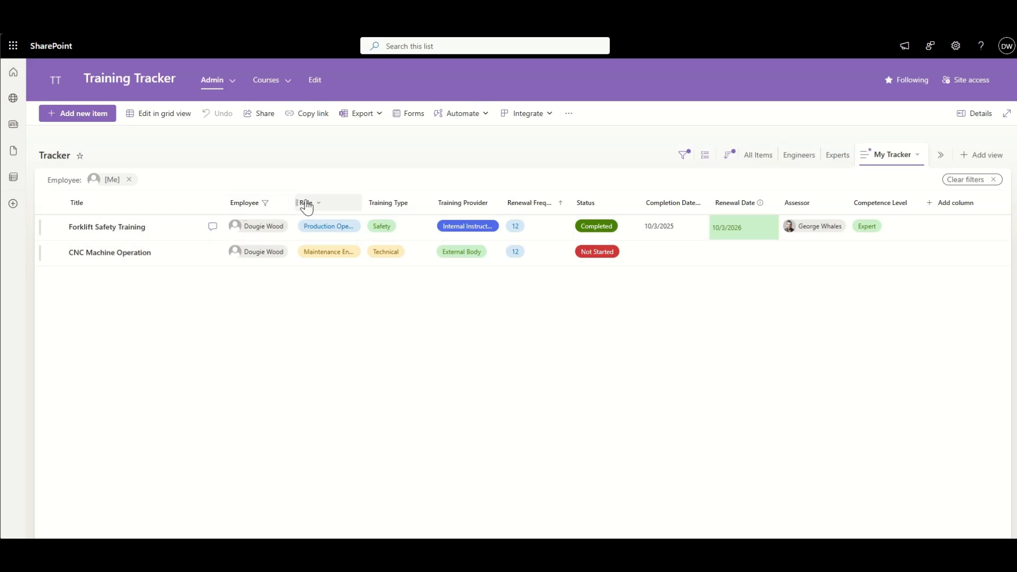
Step: Limit the My Tracker view's columns to Title, Training Provider, Status, Completion Date and Renewal Date
{"action": "left_click", "coordinate": [285, 211]}
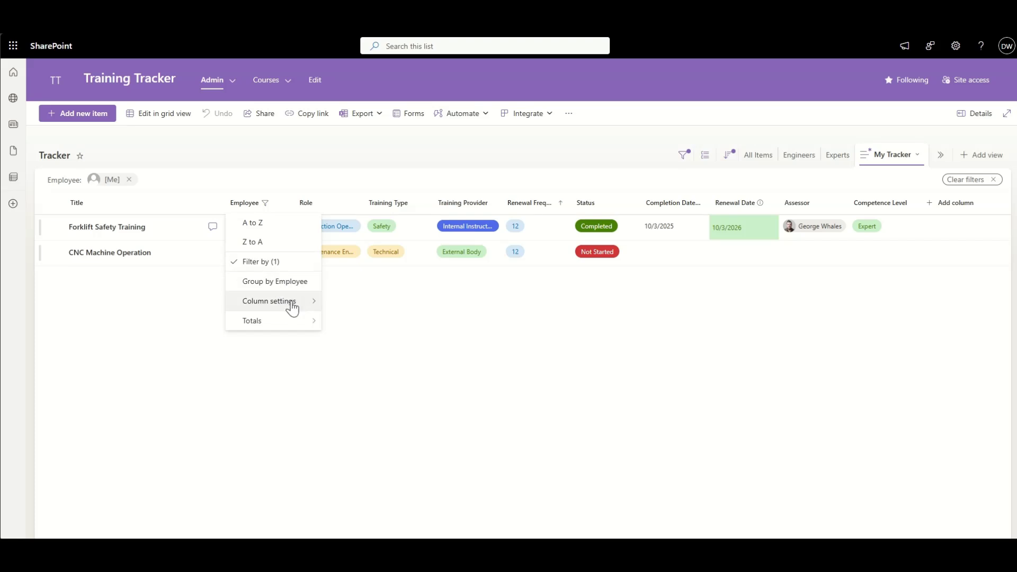
{"action": "mouse_move", "coordinate": [290, 309]}
{"action": "left_click", "coordinate": [382, 378]}
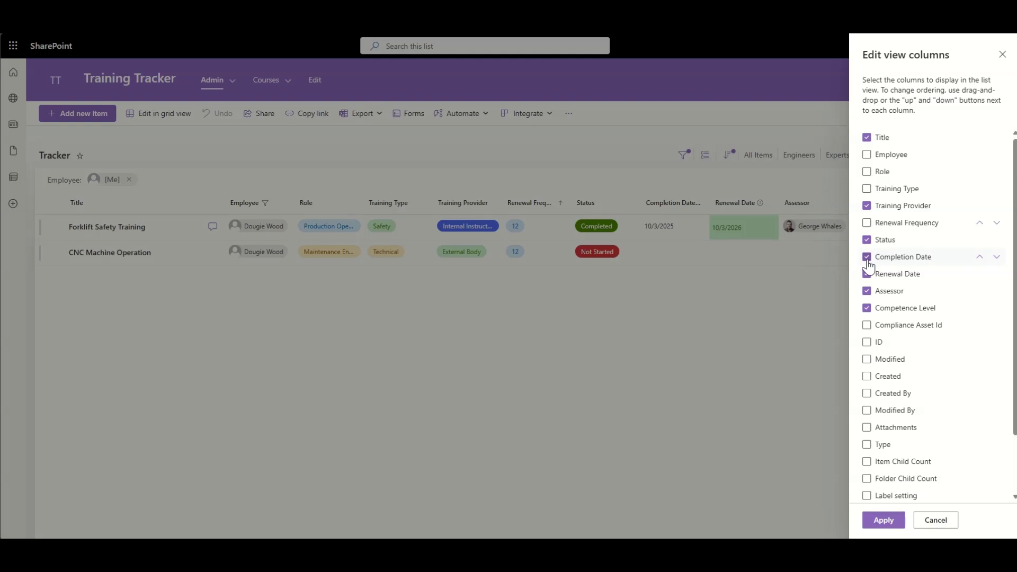
{"action": "left_click", "coordinate": [867, 292]}
{"action": "left_click", "coordinate": [880, 520]}
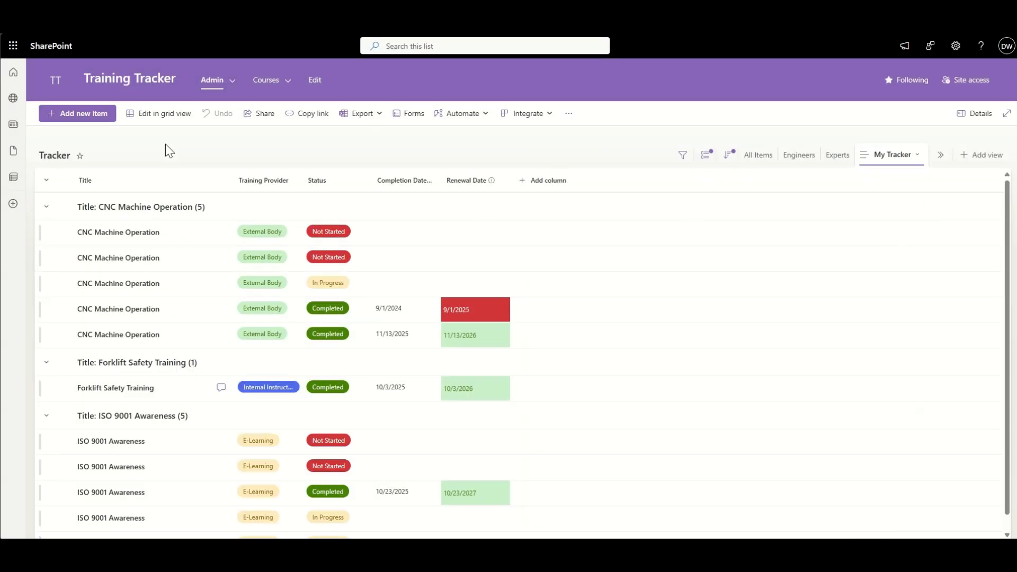
{"action": "left_click", "coordinate": [61, 181]}
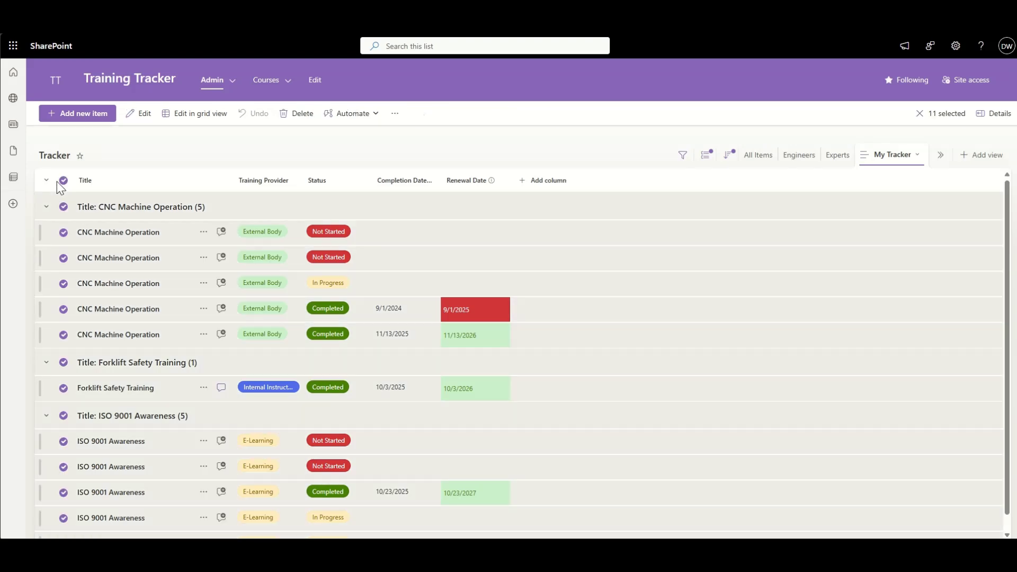
{"action": "left_click", "coordinate": [61, 182]}
{"action": "left_click", "coordinate": [46, 183]}
{"action": "left_click", "coordinate": [46, 183]}
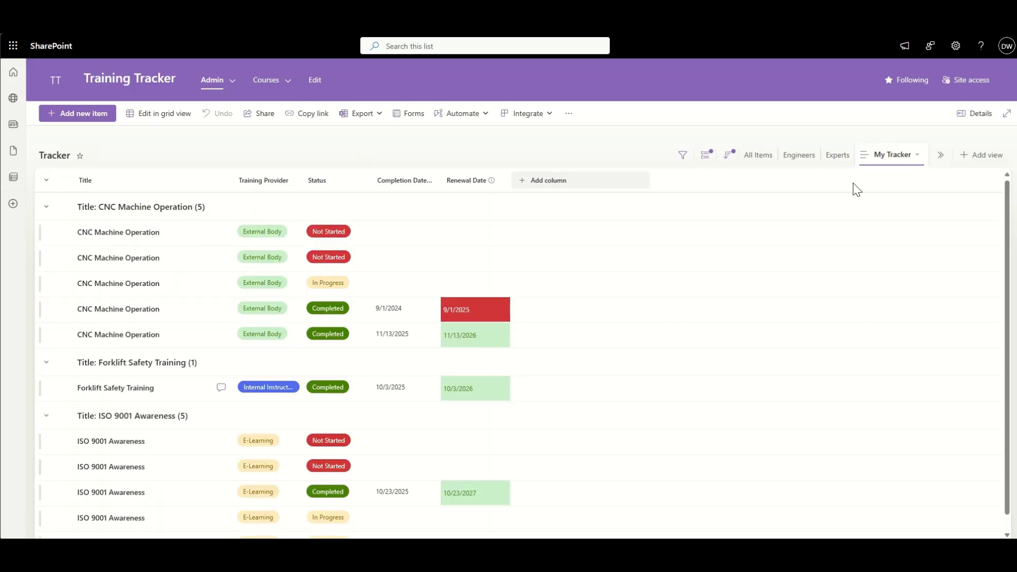
Step: Edit the My Tracker view's settings to set its first Group By column to None and save them
{"action": "left_click", "coordinate": [898, 157]}
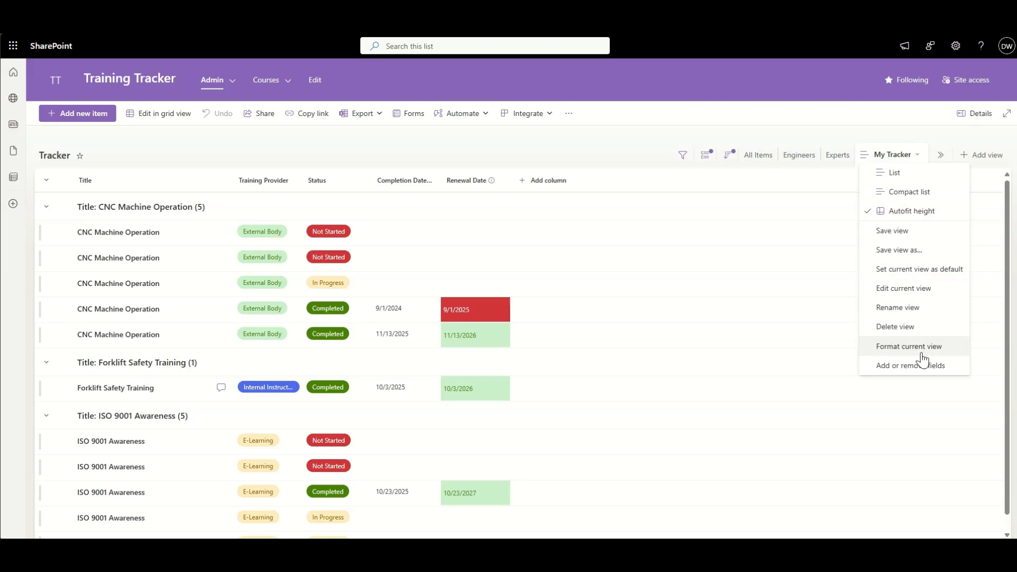
{"action": "left_click", "coordinate": [906, 291]}
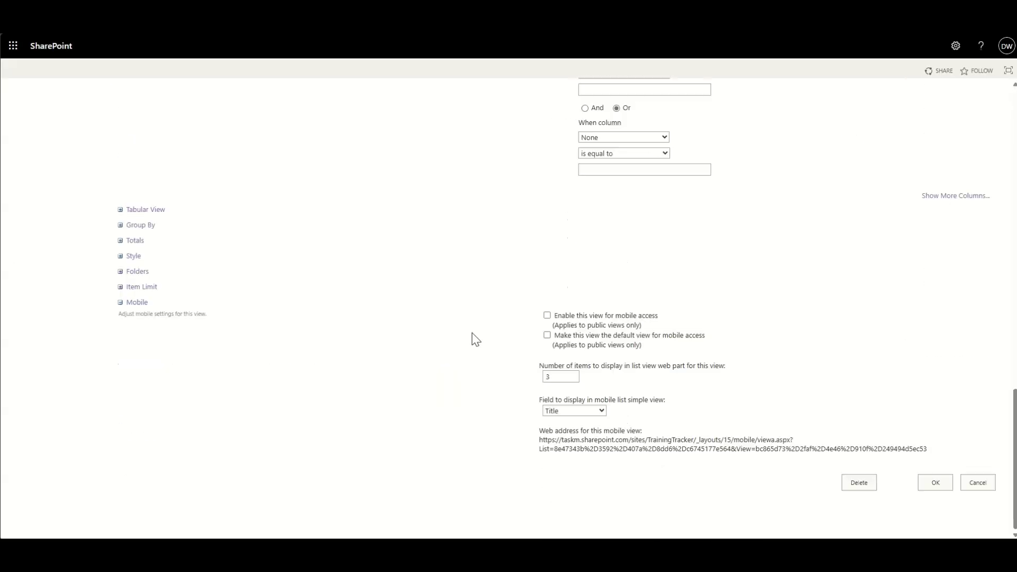
{"action": "left_click", "coordinate": [148, 227]}
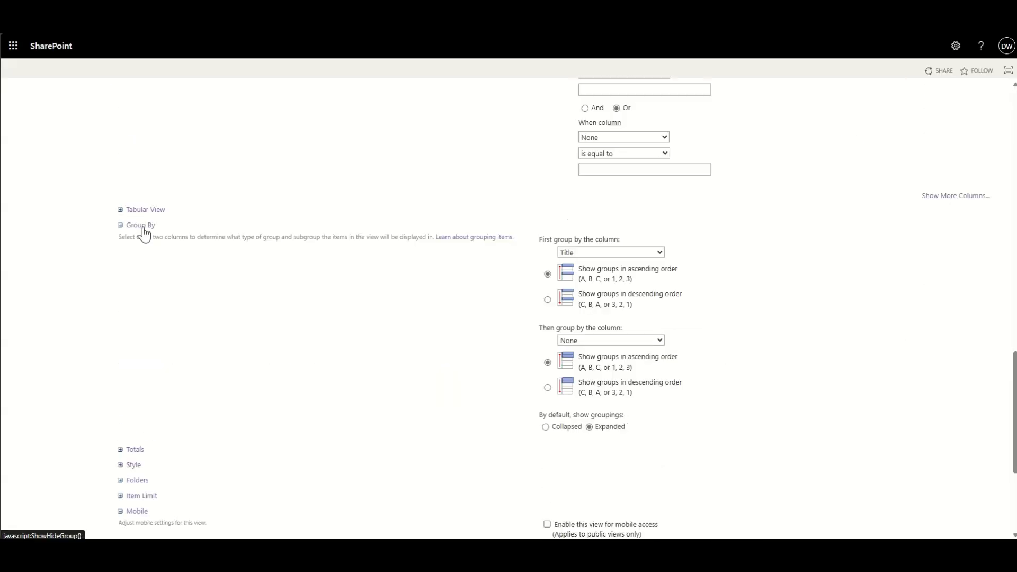
{"action": "left_click", "coordinate": [603, 252]}
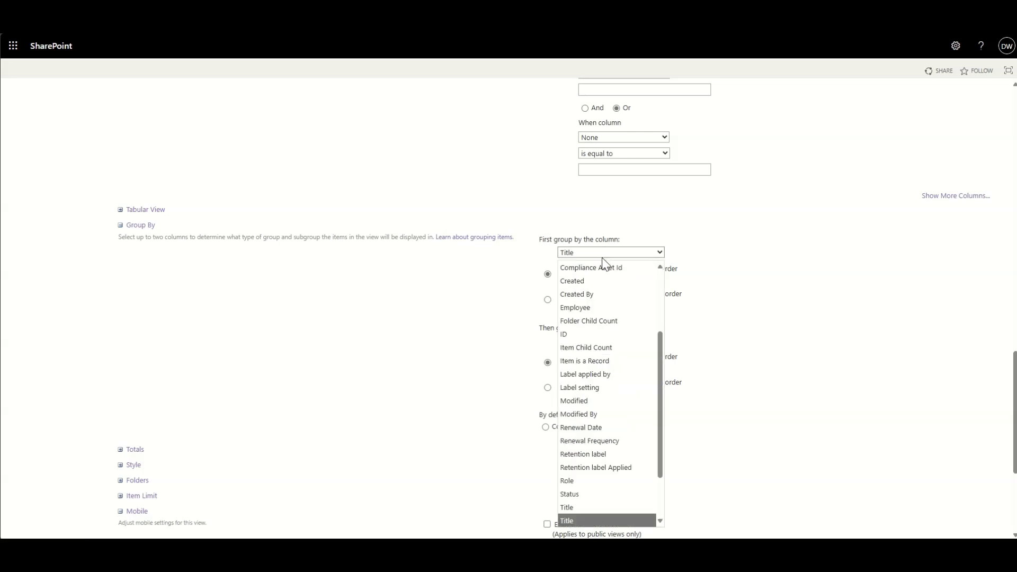
{"action": "scroll", "coordinate": [601, 281], "scroll_direction": "up", "scroll_amount": 5}
{"action": "left_click", "coordinate": [599, 266]}
{"action": "scroll", "coordinate": [823, 367], "scroll_direction": "down", "scroll_amount": 4}
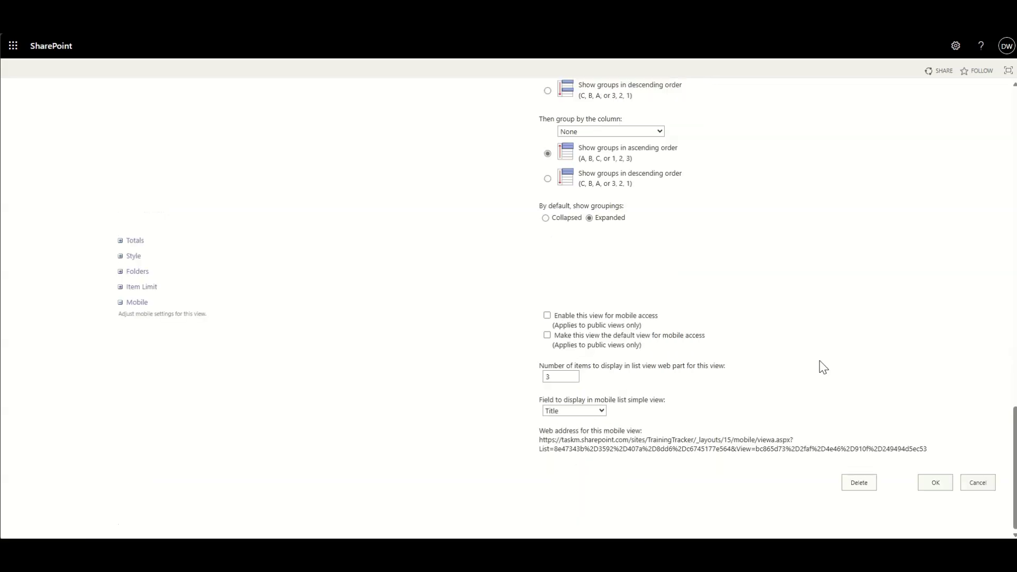
{"action": "left_click", "coordinate": [938, 490]}
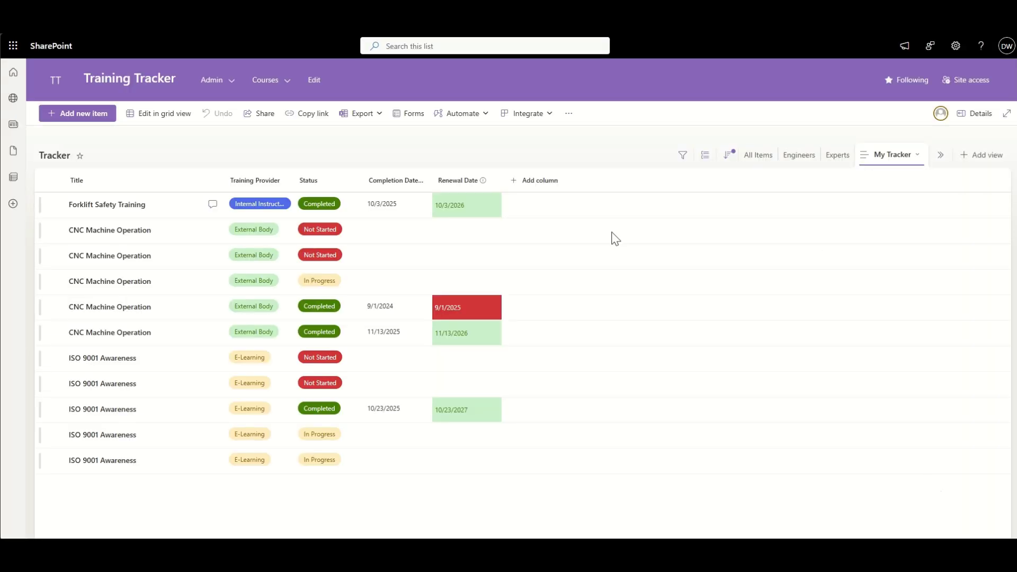
Step: Edit the My Tracker view's settings to display the Employee column and save them
{"action": "left_click", "coordinate": [907, 159]}
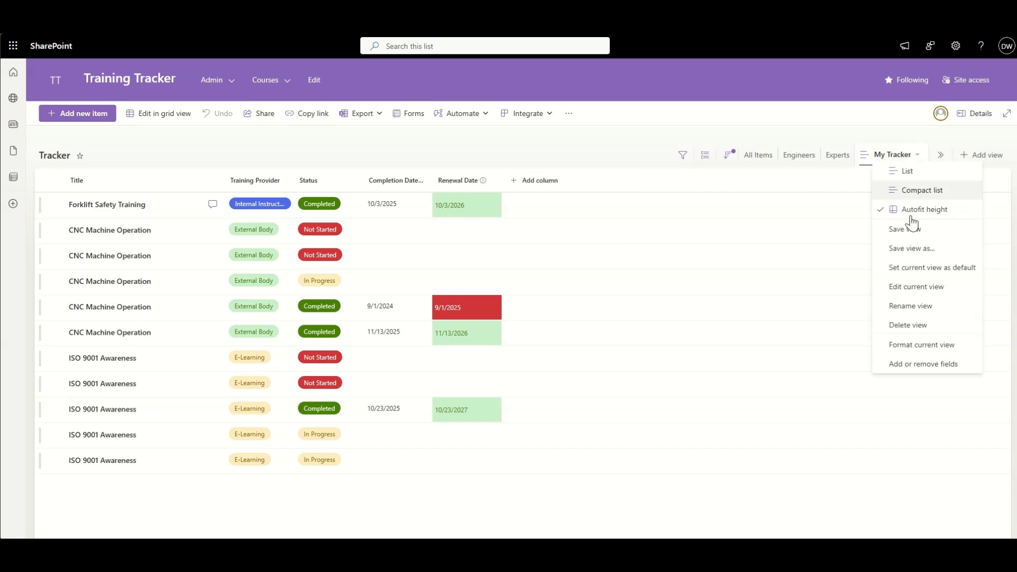
{"action": "left_click", "coordinate": [916, 289]}
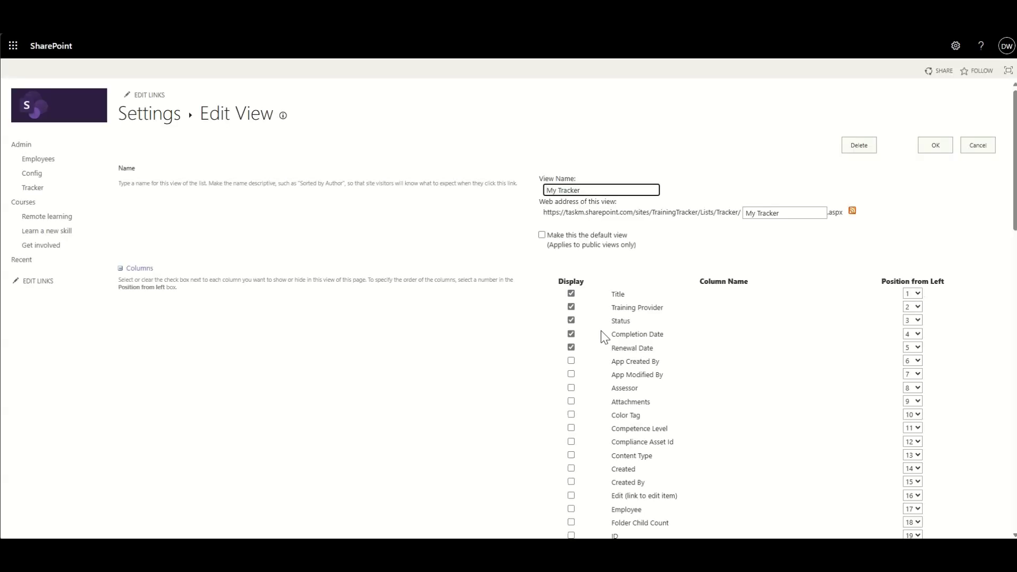
{"action": "scroll", "coordinate": [568, 376], "scroll_direction": "down", "scroll_amount": 2}
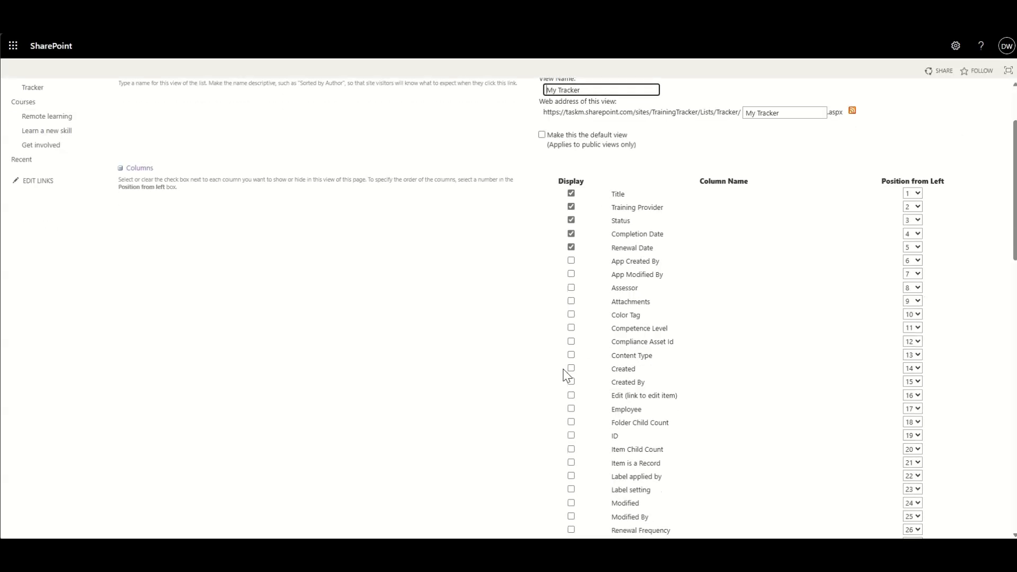
{"action": "scroll", "coordinate": [564, 372], "scroll_direction": "down", "scroll_amount": 3}
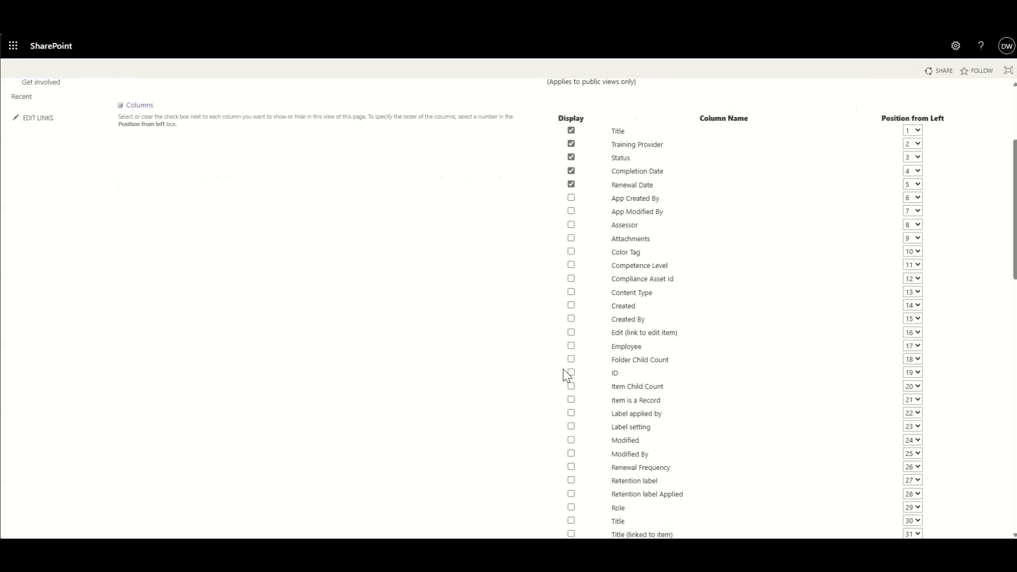
{"action": "scroll", "coordinate": [568, 376], "scroll_direction": "up", "scroll_amount": 3}
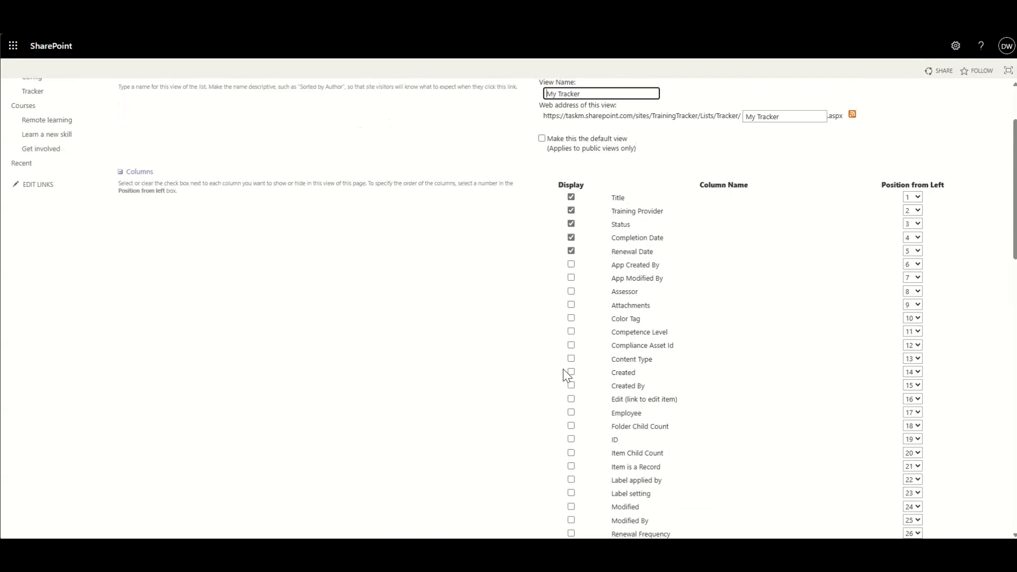
{"action": "left_click", "coordinate": [625, 413]}
{"action": "scroll", "coordinate": [845, 310], "scroll_direction": "down", "scroll_amount": 8}
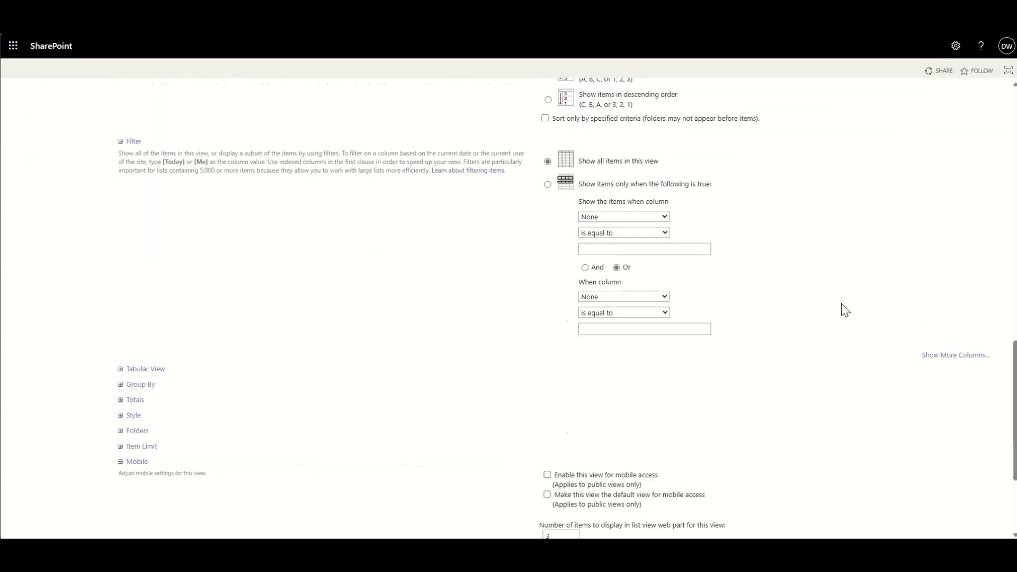
{"action": "scroll", "coordinate": [842, 310], "scroll_direction": "up", "scroll_amount": 10}
{"action": "left_click", "coordinate": [935, 145]}
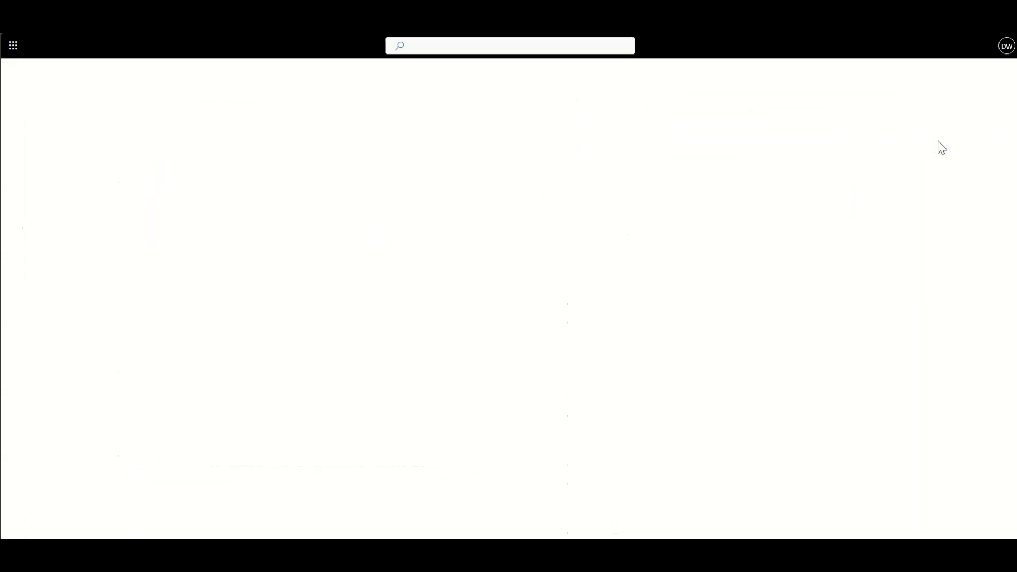
{"action": "left_click", "coordinate": [550, 183]}
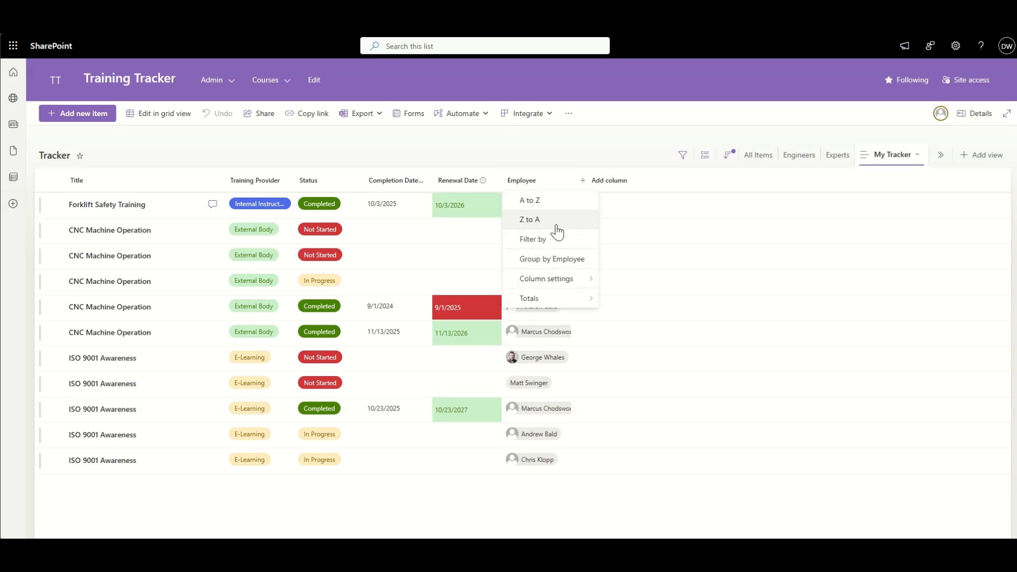
{"action": "left_click", "coordinate": [555, 239]}
{"action": "left_click", "coordinate": [860, 94]}
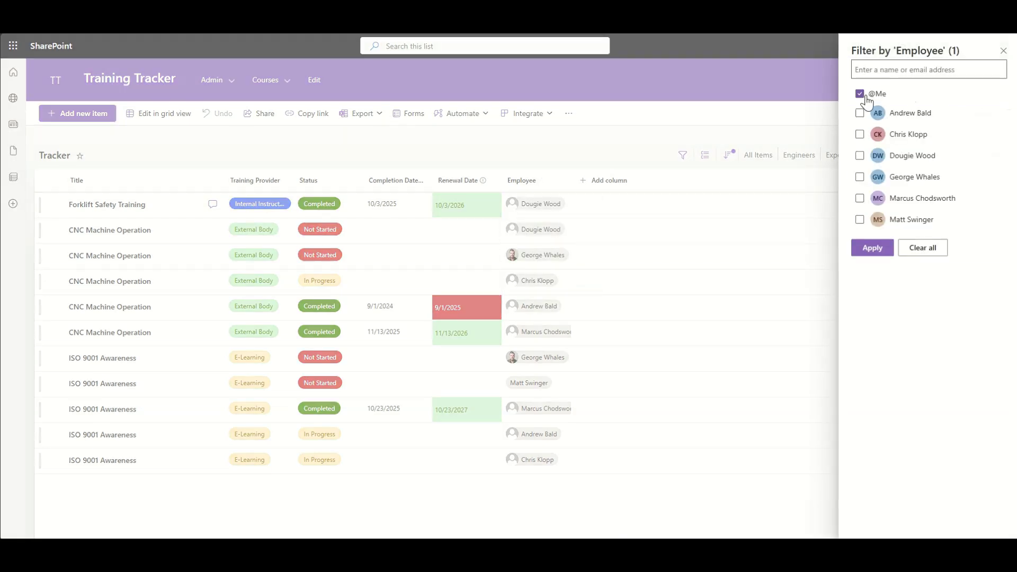
{"action": "left_click", "coordinate": [872, 247]}
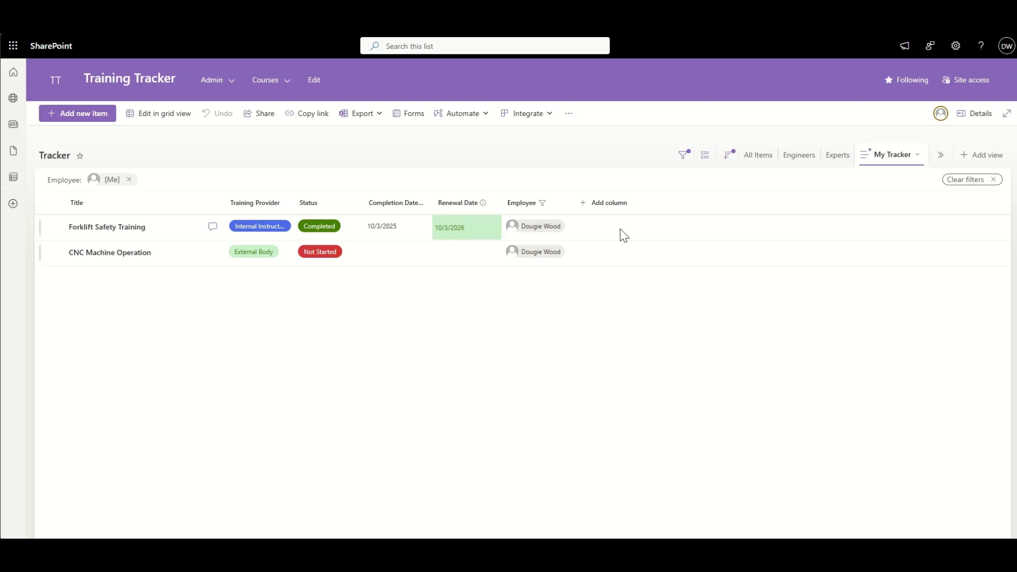
{"action": "left_click", "coordinate": [554, 206]}
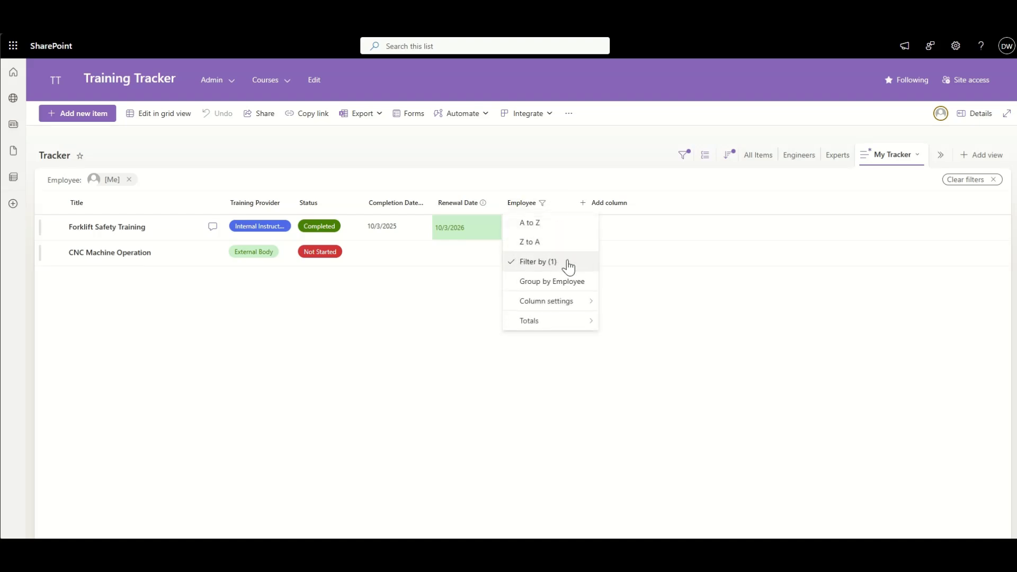
{"action": "left_click", "coordinate": [911, 156]}
{"action": "left_click", "coordinate": [920, 230]}
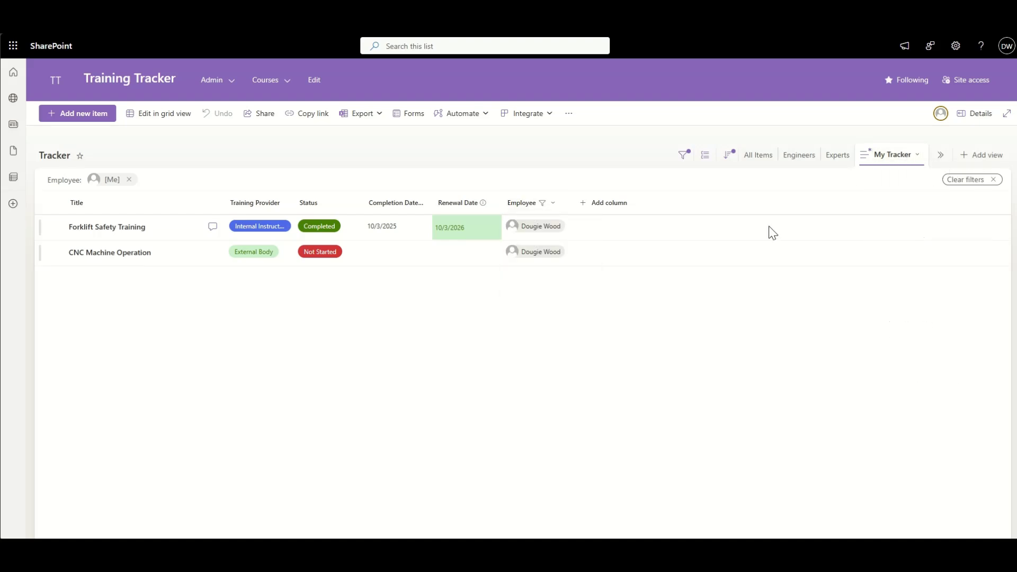
Step: Hide the Employee column in the My Tracker view and save the view
{"action": "left_click", "coordinate": [551, 203]}
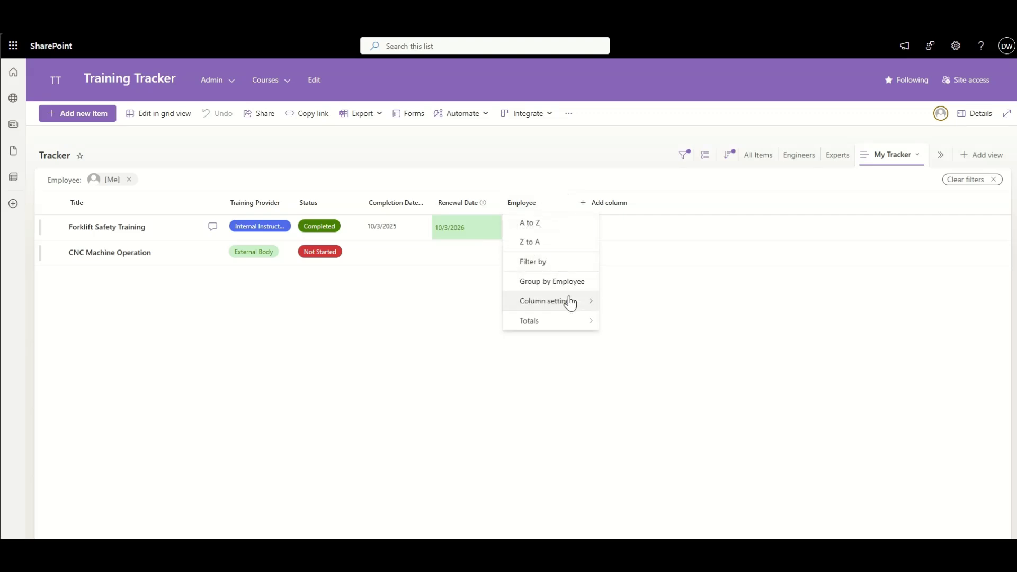
{"action": "mouse_move", "coordinate": [569, 300]}
{"action": "left_click", "coordinate": [617, 320]}
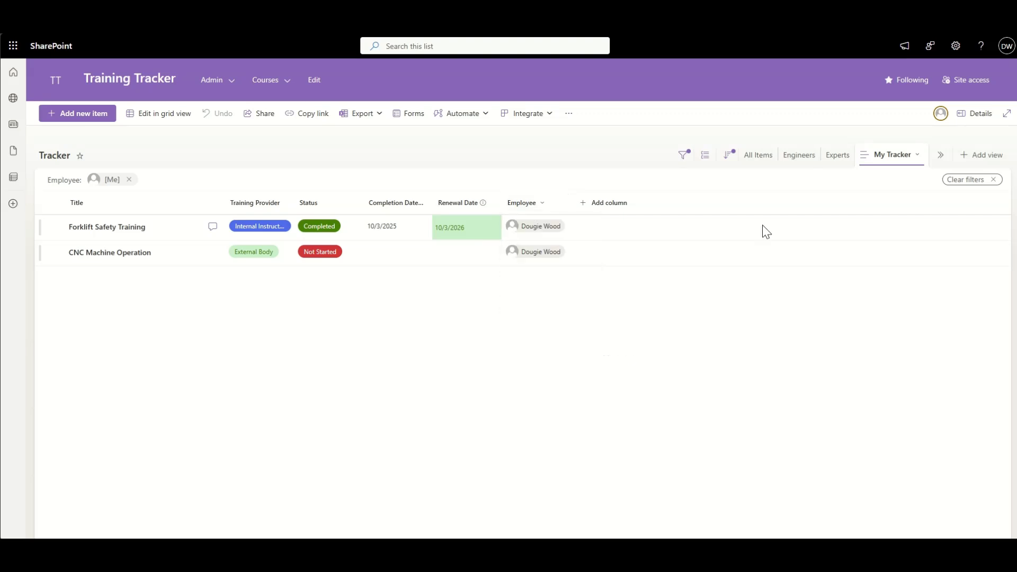
{"action": "left_click", "coordinate": [894, 155]}
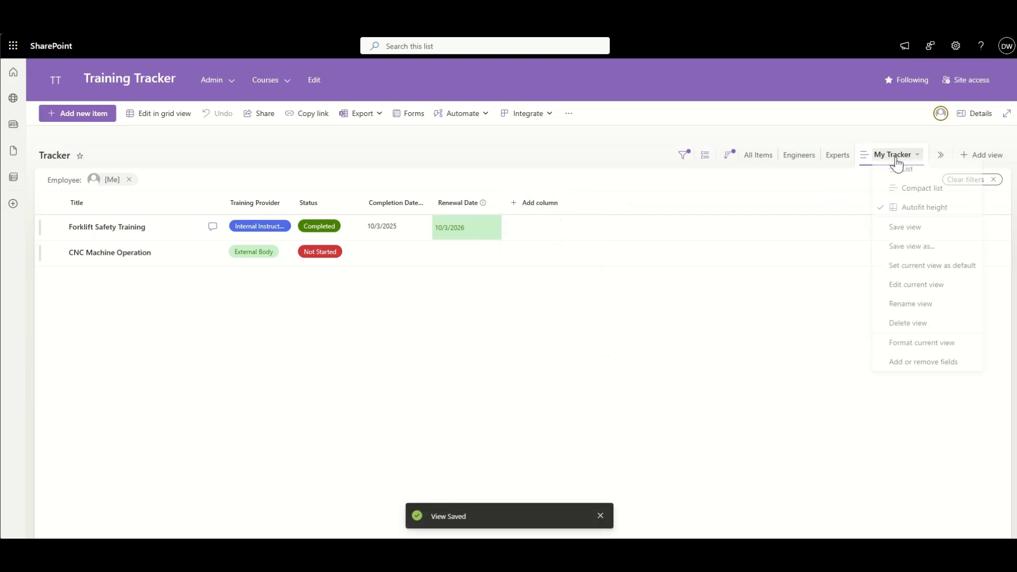
{"action": "left_click", "coordinate": [911, 231]}
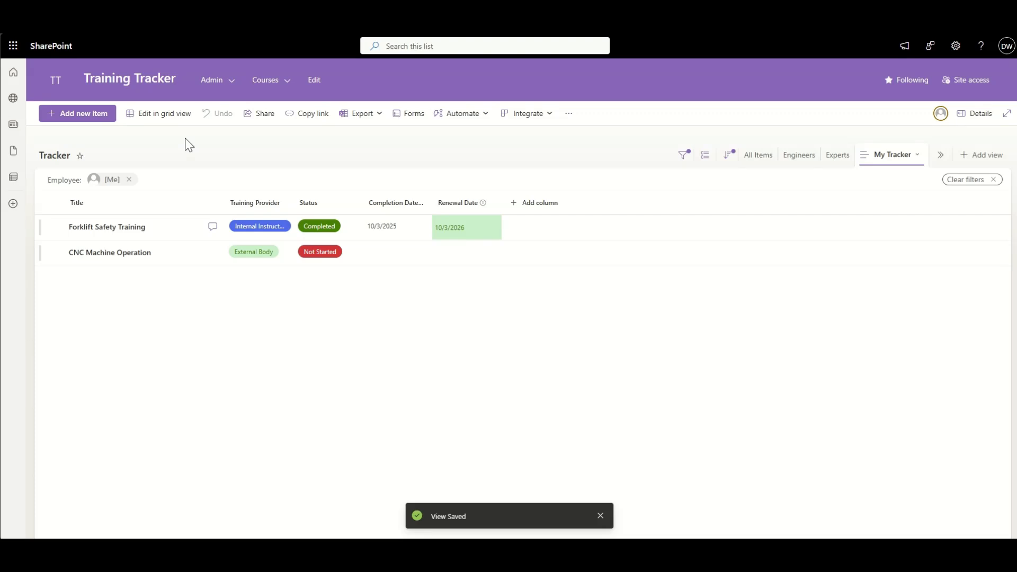
Step: Edit the site's home page and set the Tracker list web part to show the My Tracker view
{"action": "left_click", "coordinate": [113, 80]}
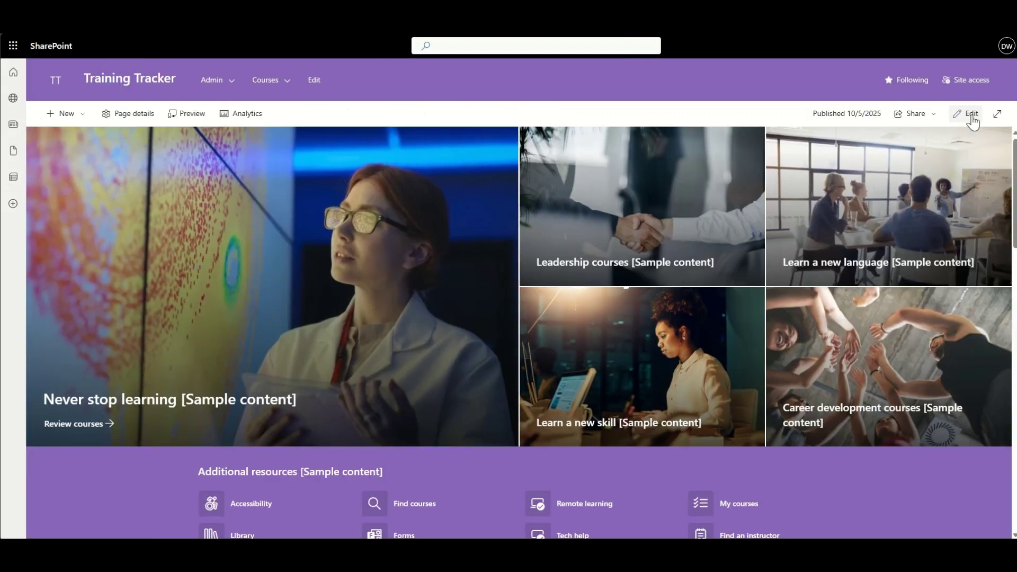
{"action": "left_click", "coordinate": [972, 115]}
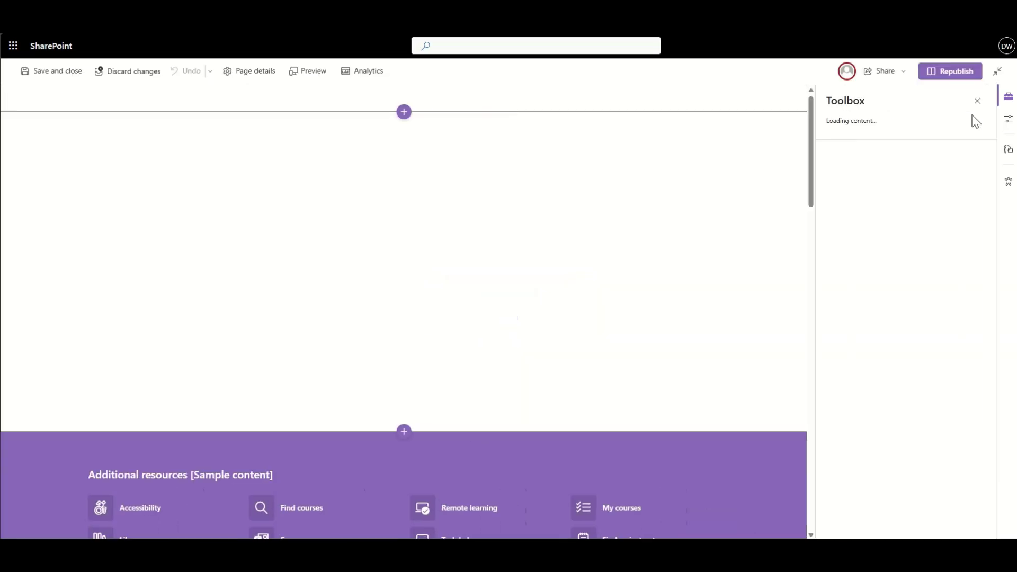
{"action": "scroll", "coordinate": [393, 363], "scroll_direction": "down", "scroll_amount": 8}
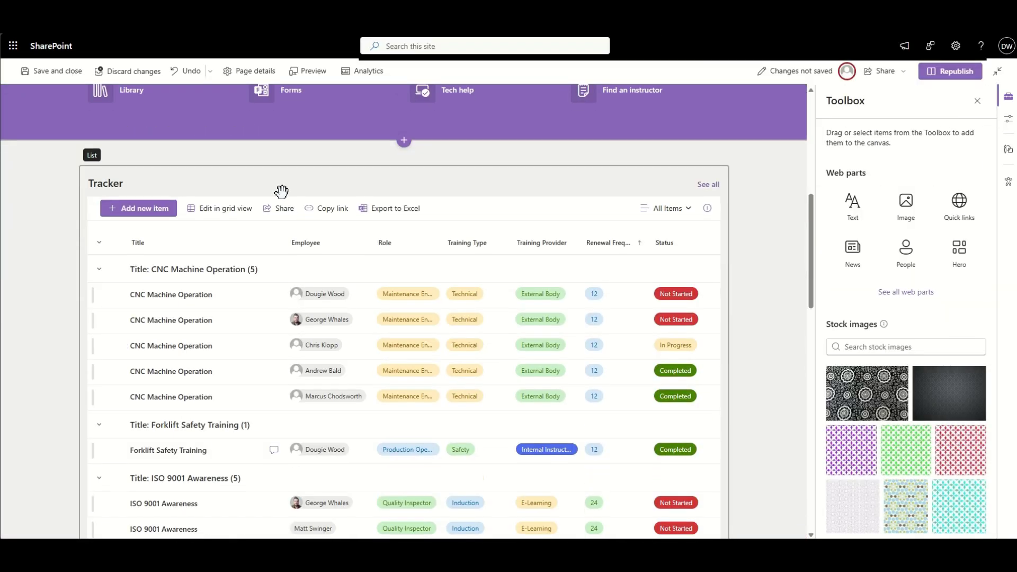
{"action": "scroll", "coordinate": [281, 191], "scroll_direction": "down", "scroll_amount": 2}
{"action": "scroll", "coordinate": [155, 232], "scroll_direction": "up", "scroll_amount": 3}
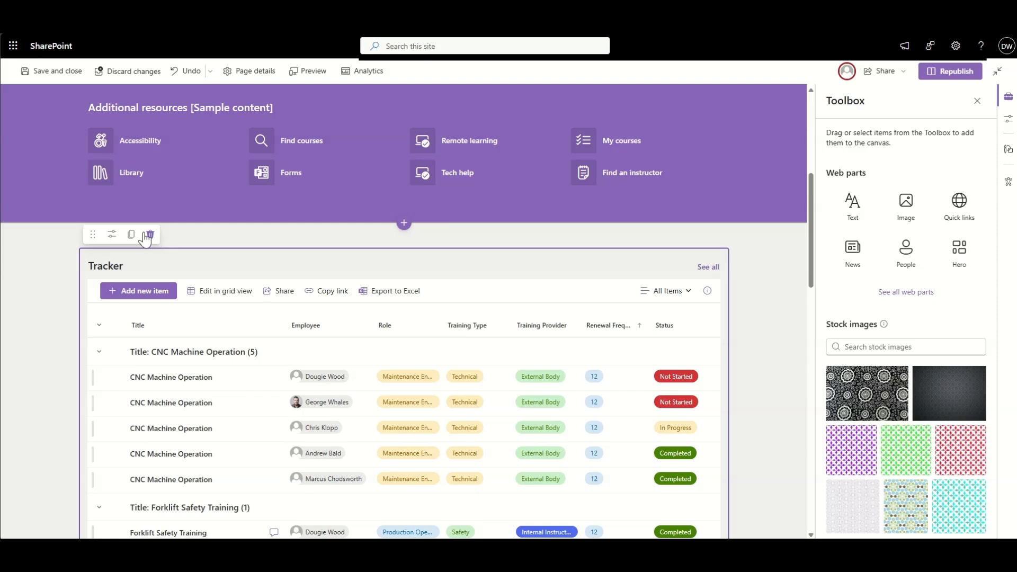
{"action": "left_click", "coordinate": [112, 234]}
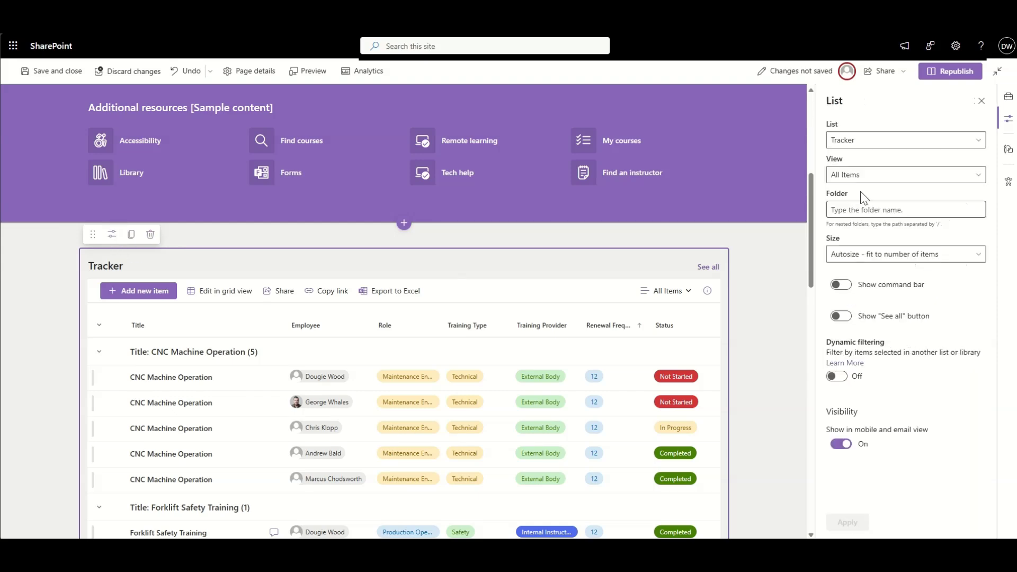
{"action": "left_click", "coordinate": [874, 175]}
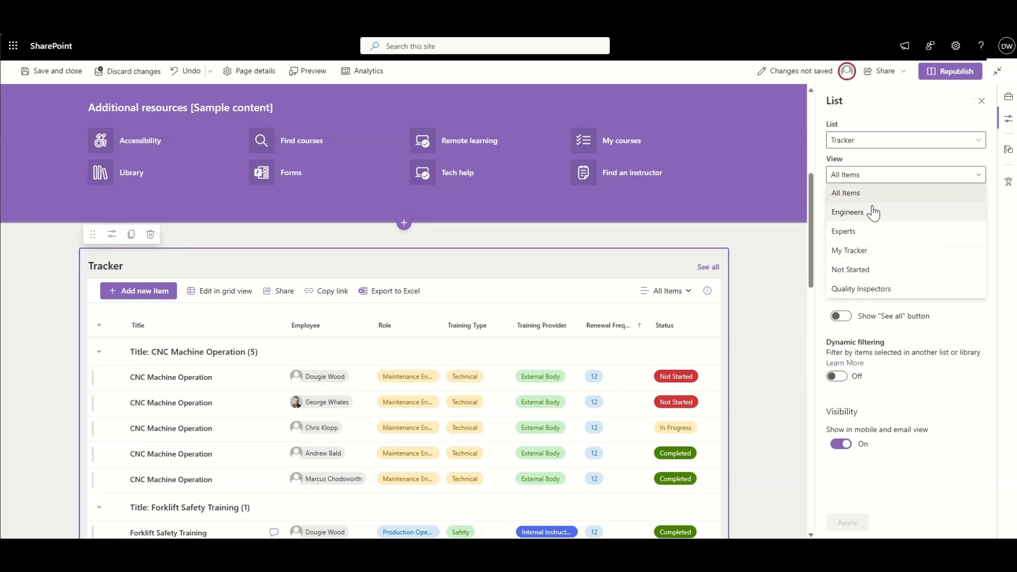
{"action": "left_click", "coordinate": [868, 250]}
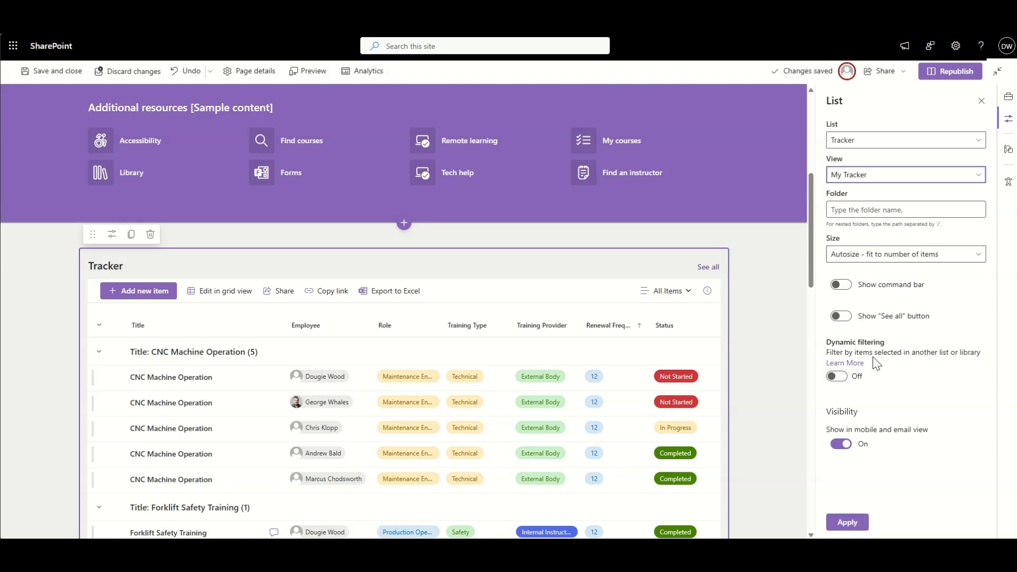
{"action": "left_click", "coordinate": [858, 526]}
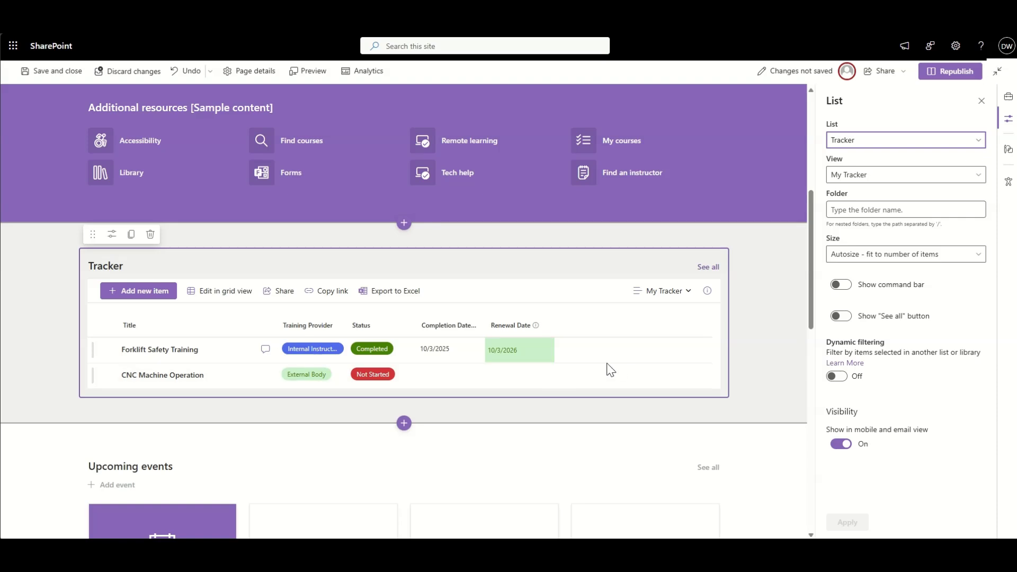
Step: Hide the command bar of the Tracker list web part and apply the change
{"action": "scroll", "coordinate": [637, 363], "scroll_direction": "up", "scroll_amount": 1}
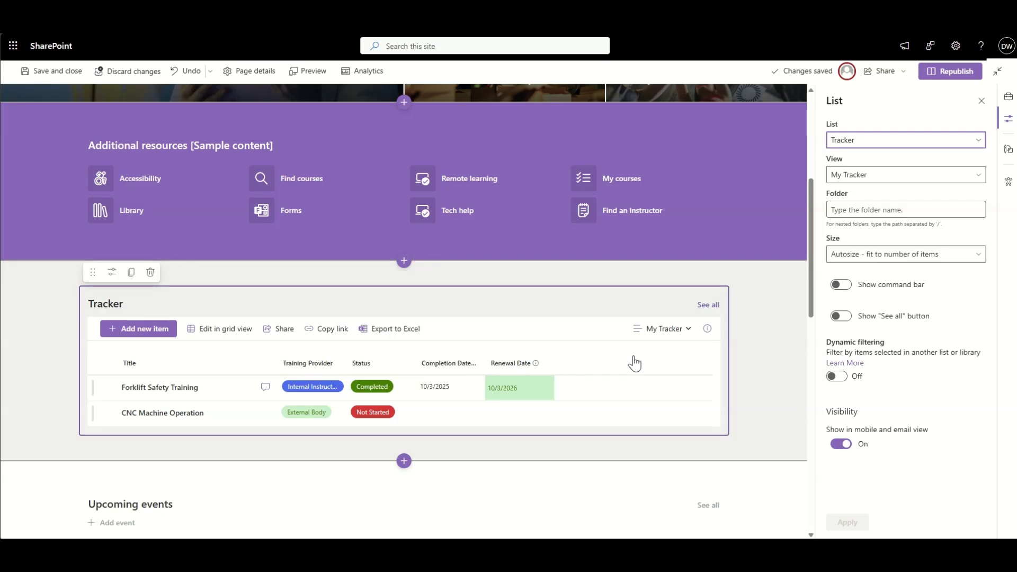
{"action": "scroll", "coordinate": [634, 364], "scroll_direction": "up", "scroll_amount": 5}
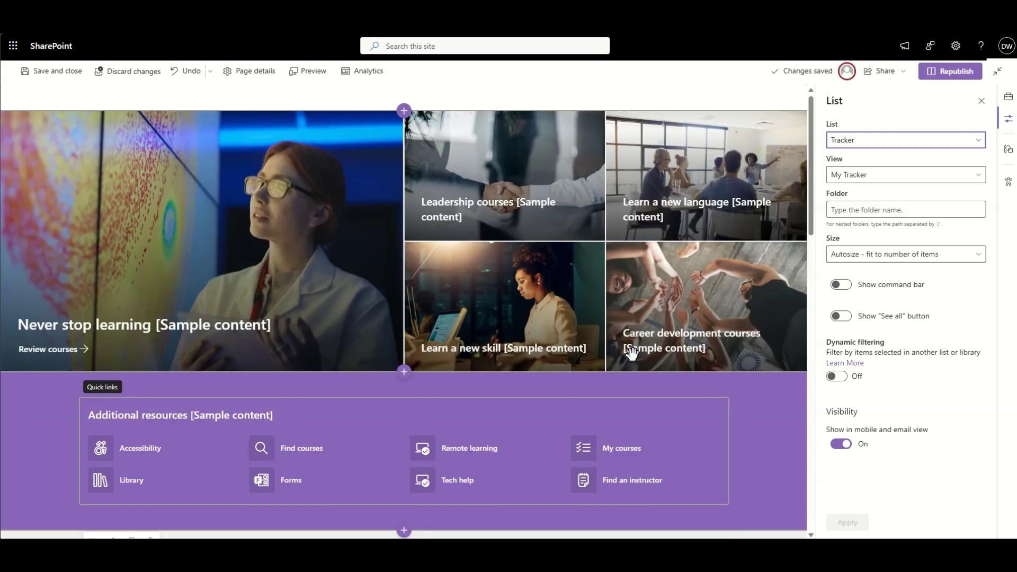
{"action": "scroll", "coordinate": [630, 352], "scroll_direction": "down", "scroll_amount": 3}
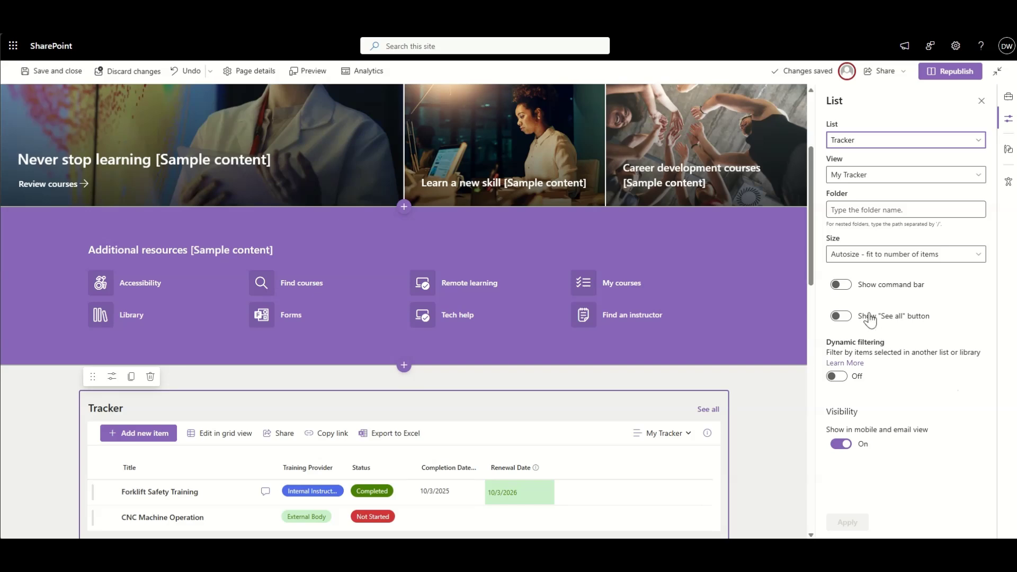
{"action": "left_click", "coordinate": [841, 284]}
{"action": "scroll", "coordinate": [148, 431], "scroll_direction": "down", "scroll_amount": 1}
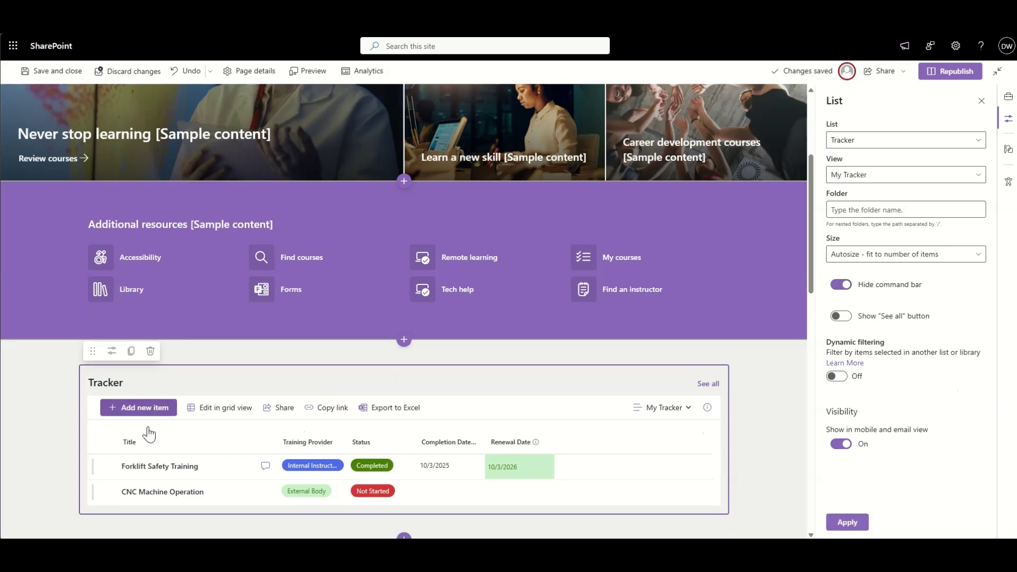
{"action": "left_click", "coordinate": [847, 523]}
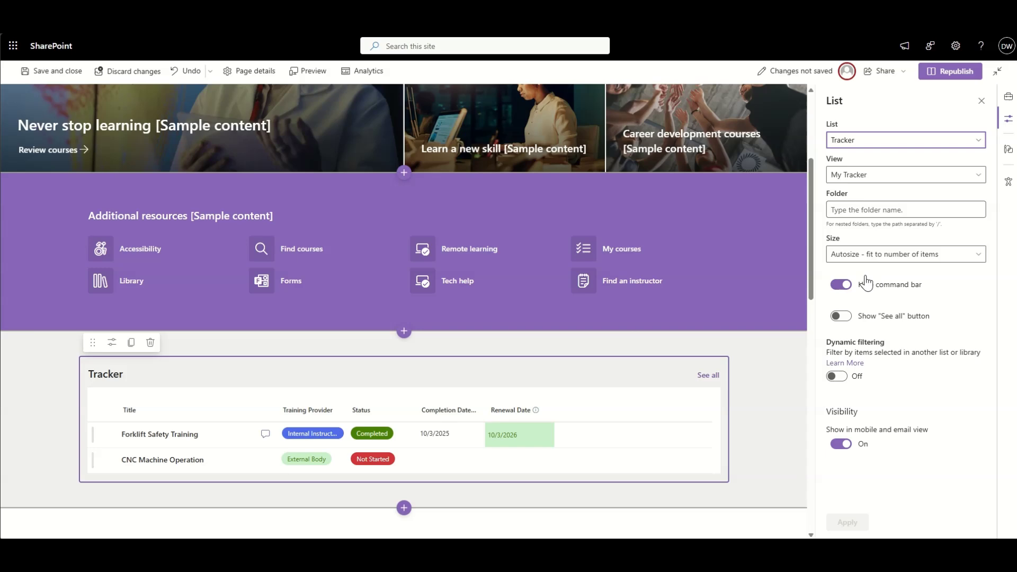
Step: Change the list web part's title to "My Training Tracker"
{"action": "left_click", "coordinate": [91, 373]}
{"action": "type", "text": "My "}
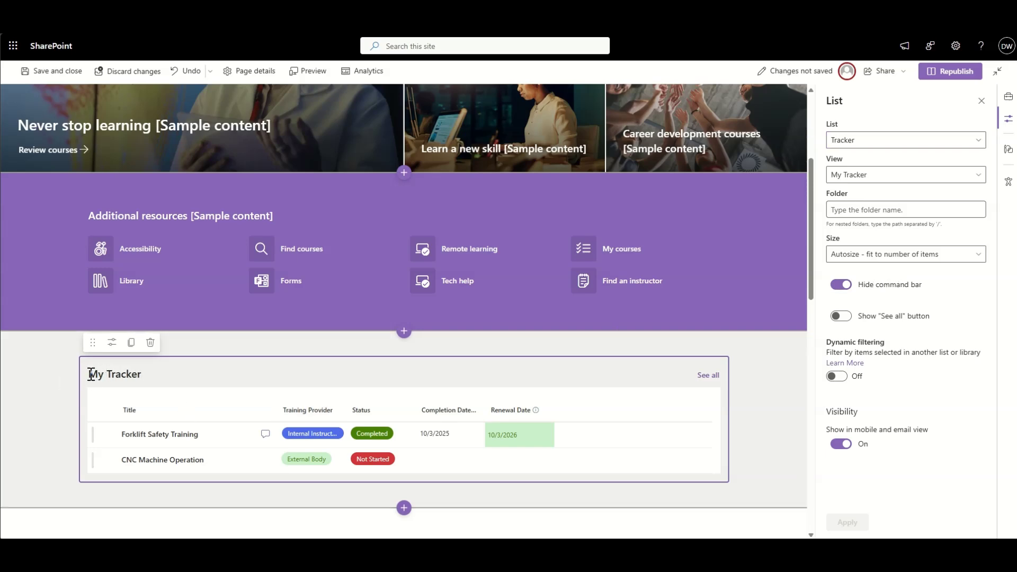
{"action": "type", "text": "Training"}
{"action": "left_click", "coordinate": [791, 397]}
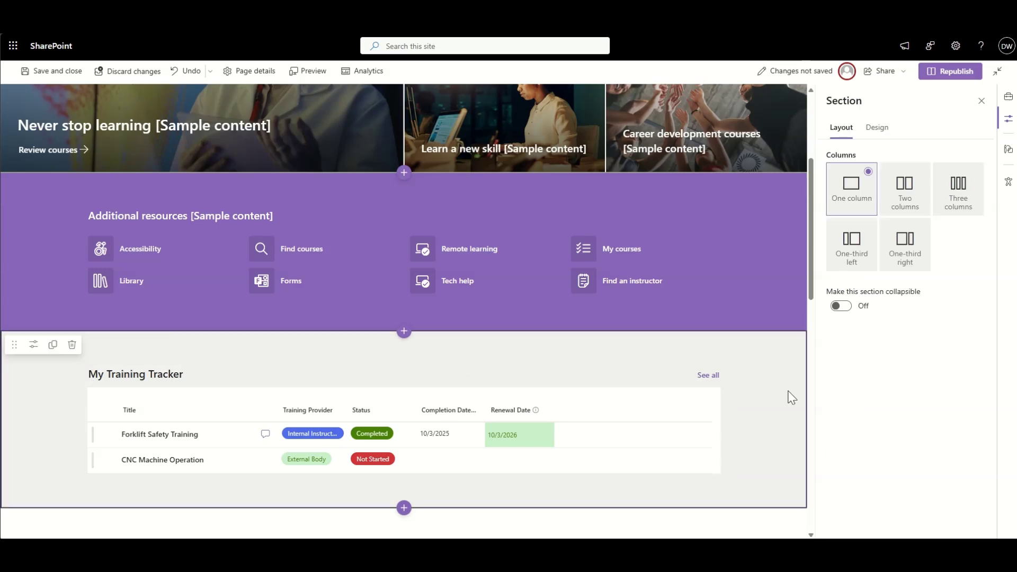
Step: Hide the "See all" button of the My Training Tracker web part and apply the change
{"action": "left_click", "coordinate": [692, 404]}
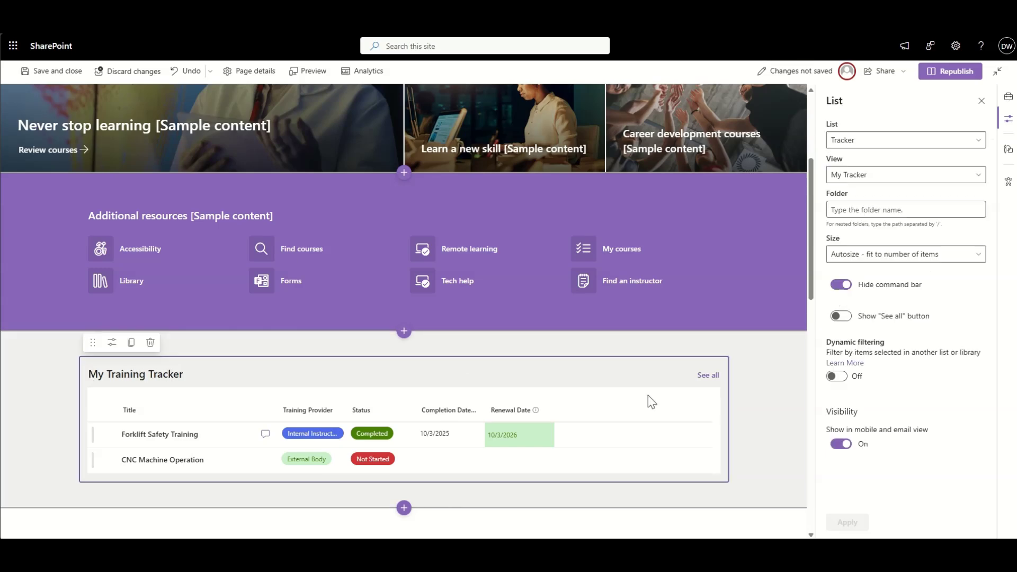
{"action": "left_click", "coordinate": [848, 319]}
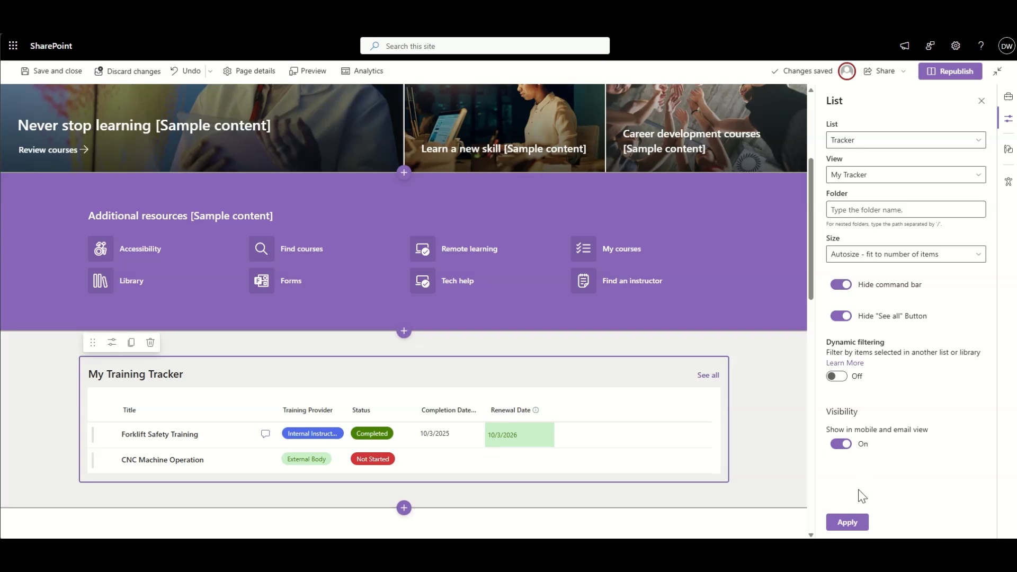
{"action": "left_click", "coordinate": [853, 523]}
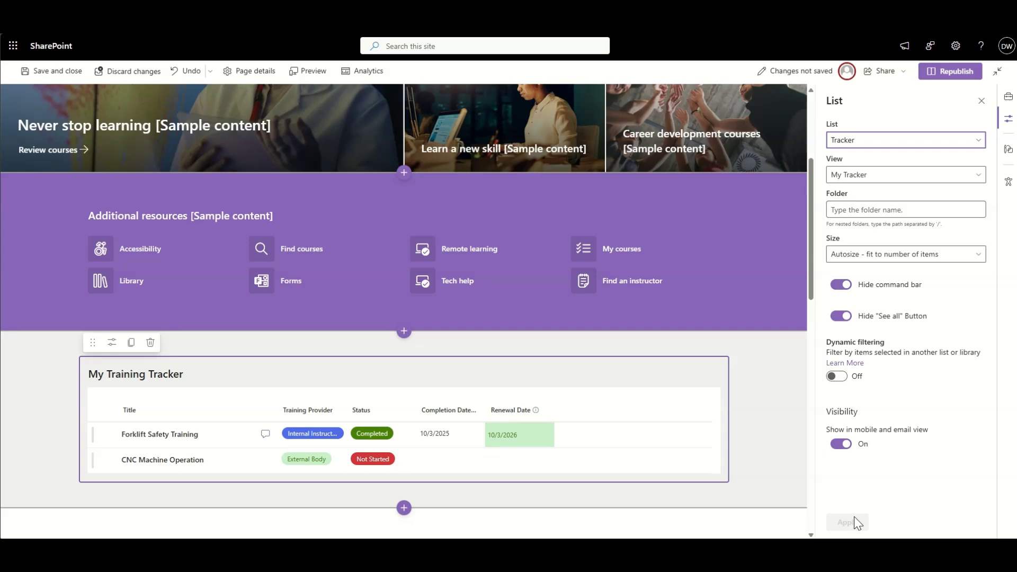
Step: Close the web part's settings and republish the home page
{"action": "left_click", "coordinate": [984, 99]}
{"action": "left_click", "coordinate": [969, 73]}
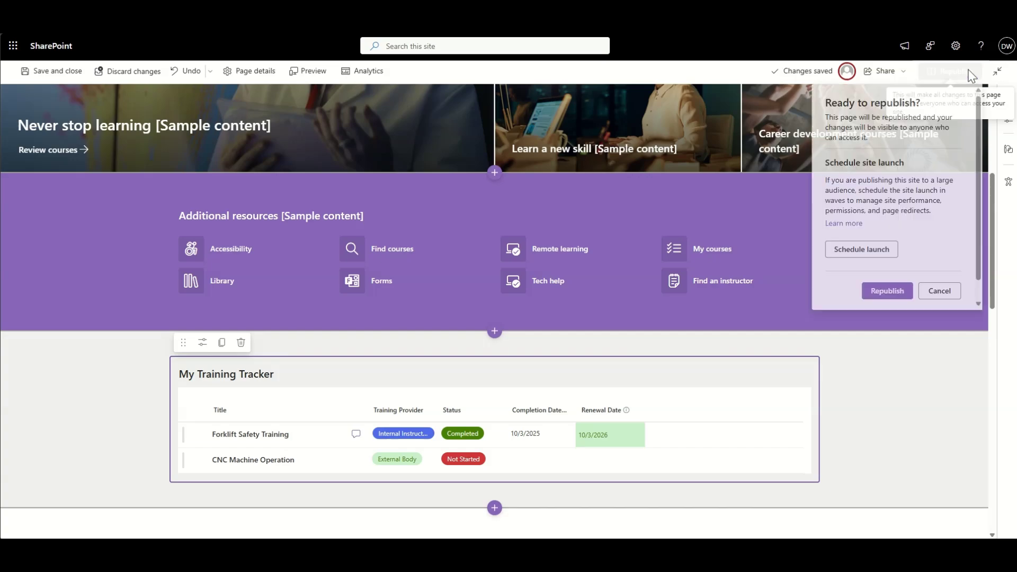
{"action": "left_click", "coordinate": [894, 293]}
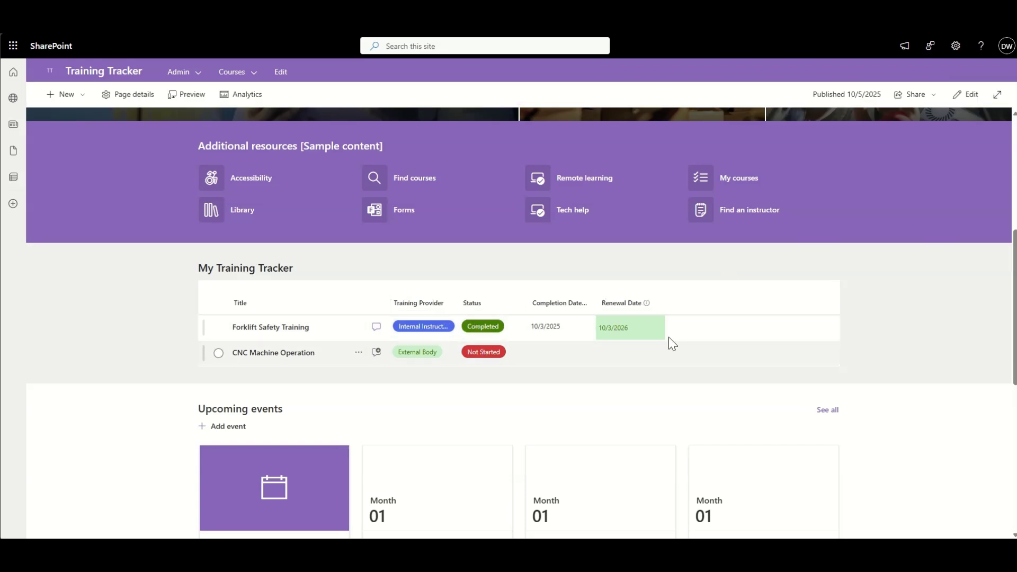
Step: Open the Tracker list's My Tracker view for editing
{"action": "scroll", "coordinate": [177, 320], "scroll_direction": "up", "scroll_amount": 6}
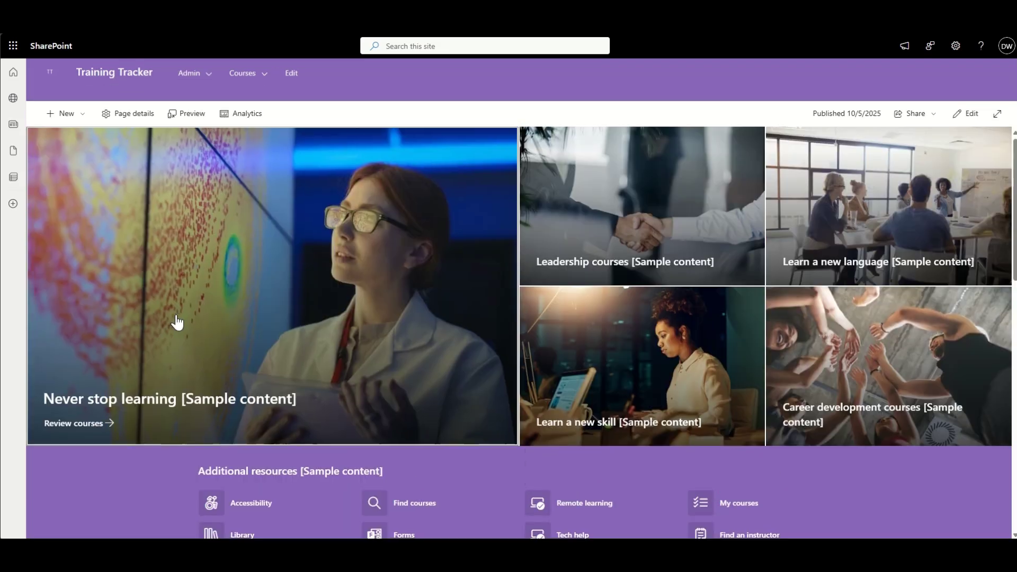
{"action": "left_click", "coordinate": [213, 80]}
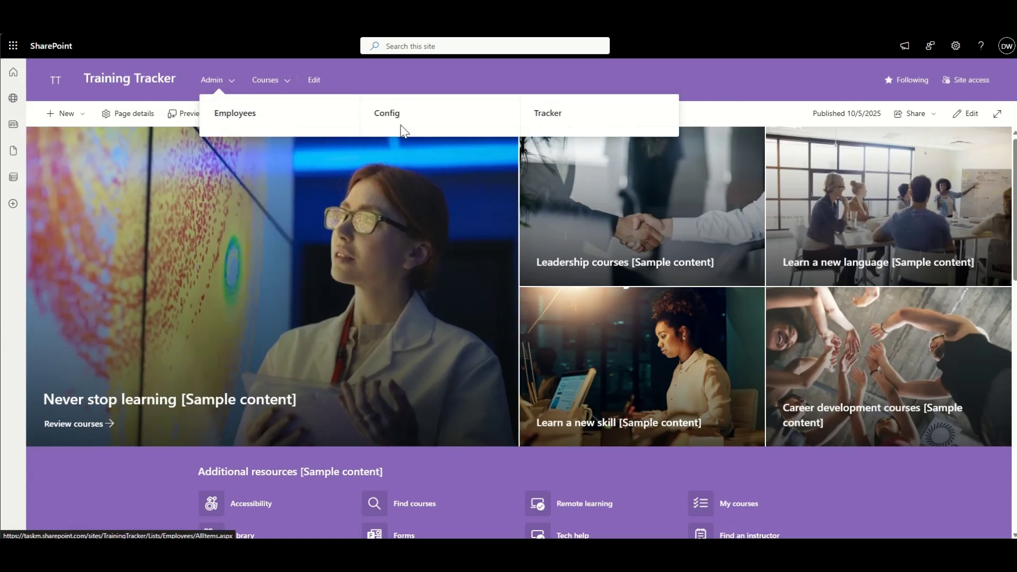
{"action": "left_click", "coordinate": [546, 125]}
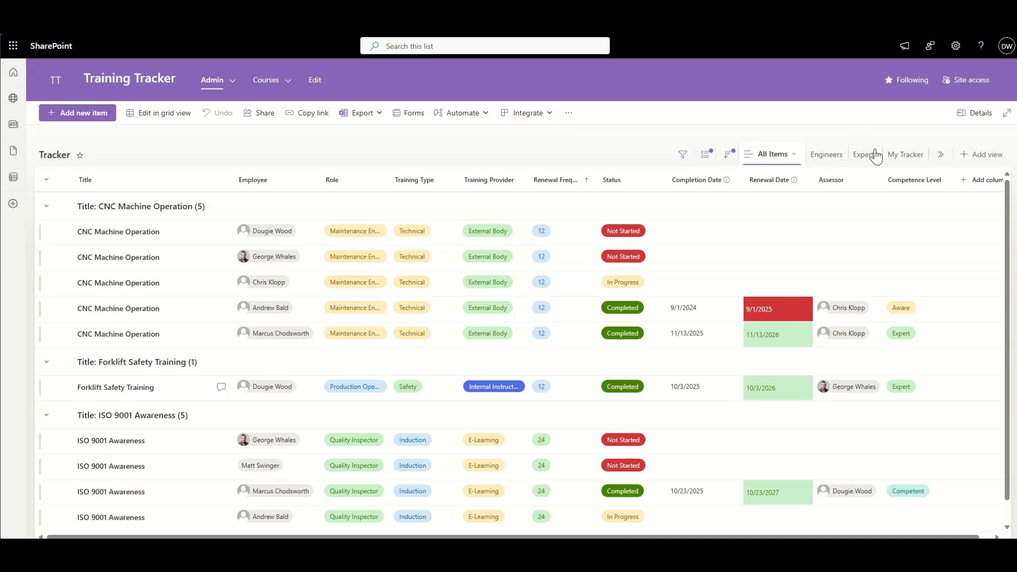
{"action": "left_click", "coordinate": [894, 155]}
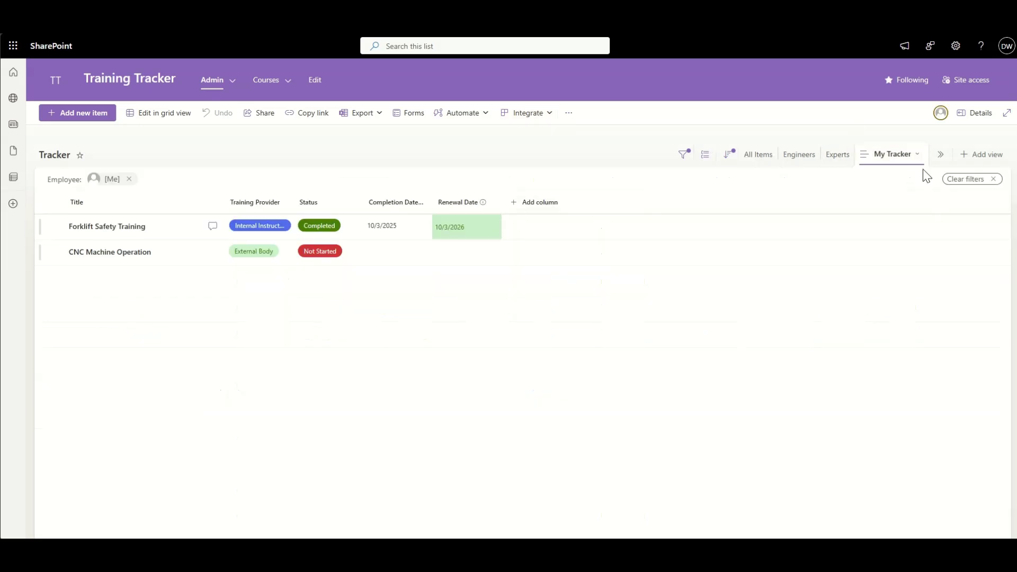
{"action": "left_click", "coordinate": [916, 155]}
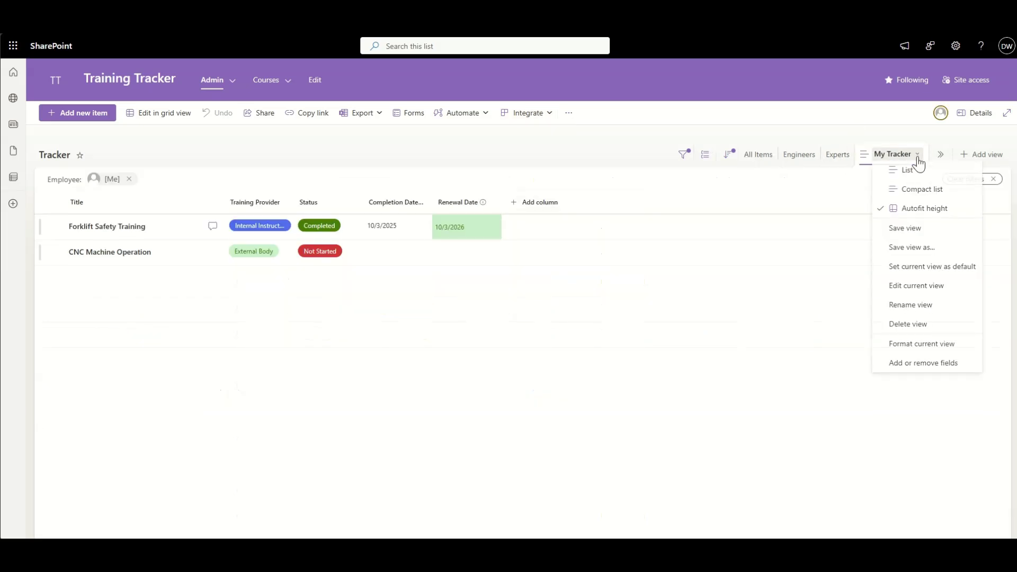
{"action": "left_click", "coordinate": [922, 286]}
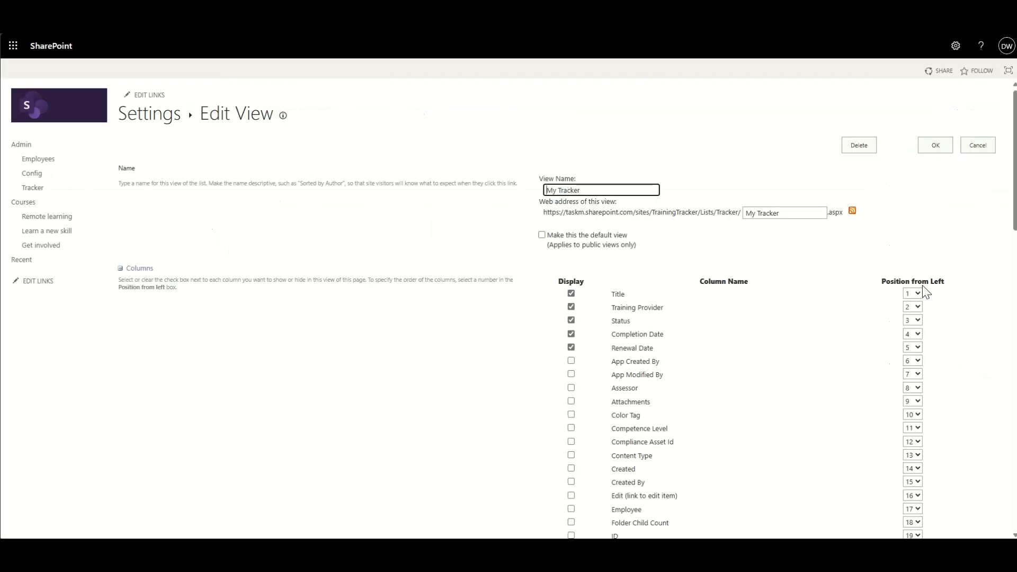
Step: Show the Competence Level column in the My Tracker view, save the view and check it on the home page
{"action": "scroll", "coordinate": [518, 401], "scroll_direction": "down", "scroll_amount": 4}
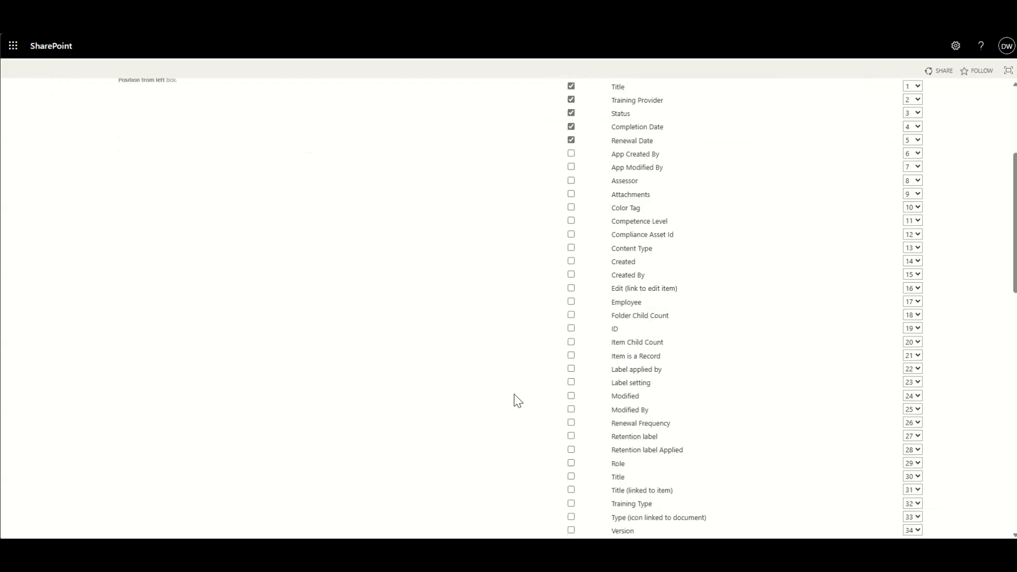
{"action": "scroll", "coordinate": [518, 401], "scroll_direction": "down", "scroll_amount": 1}
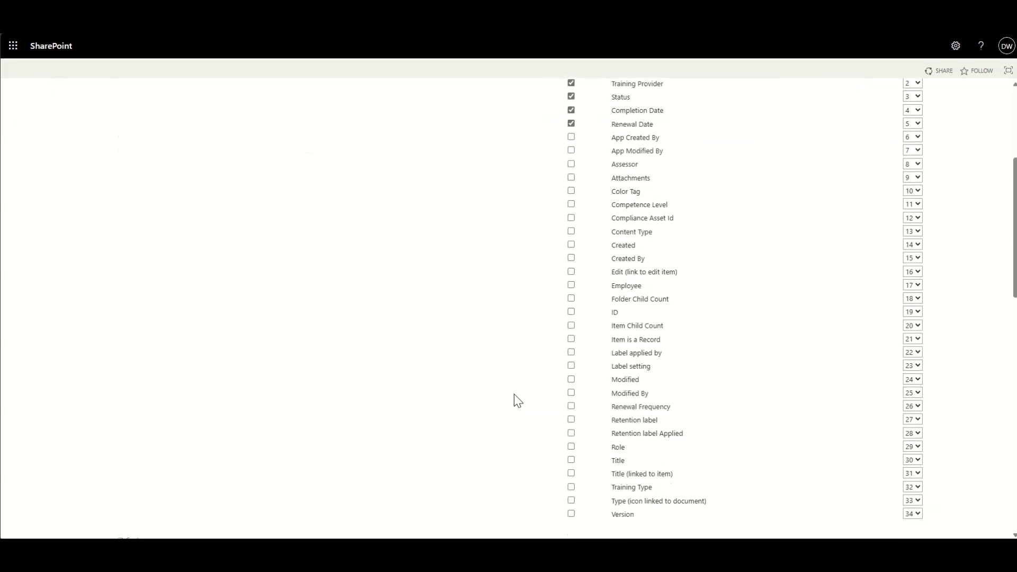
{"action": "scroll", "coordinate": [518, 401], "scroll_direction": "up", "scroll_amount": 1}
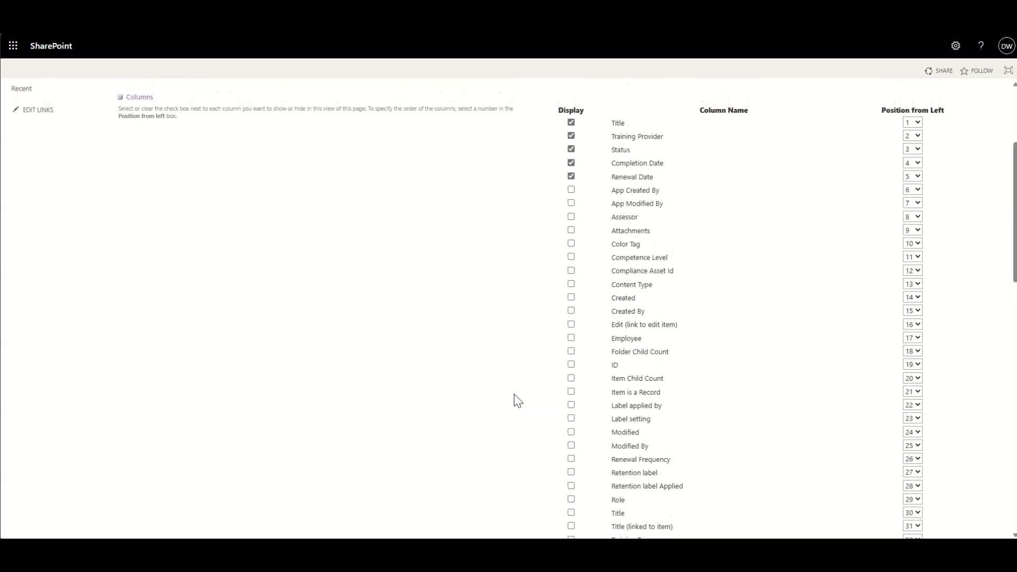
{"action": "scroll", "coordinate": [518, 400], "scroll_direction": "up", "scroll_amount": 1}
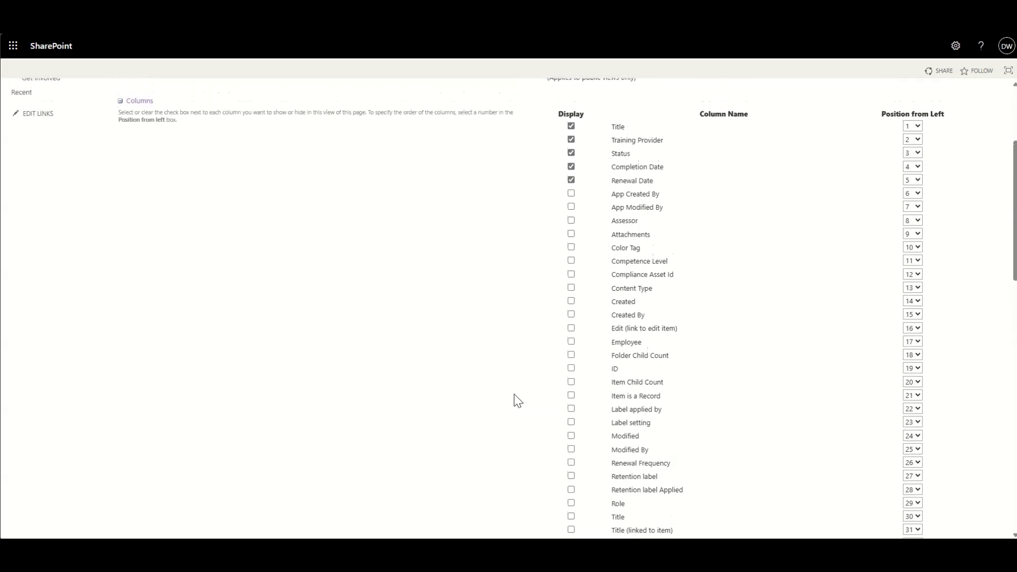
{"action": "scroll", "coordinate": [518, 401], "scroll_direction": "up", "scroll_amount": 1}
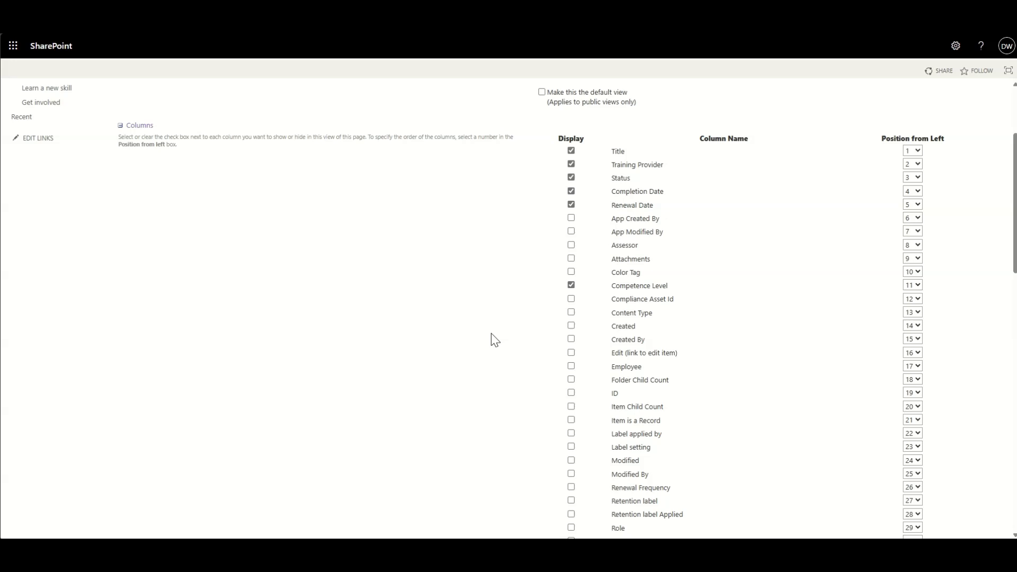
{"action": "scroll", "coordinate": [491, 334], "scroll_direction": "down", "scroll_amount": 1}
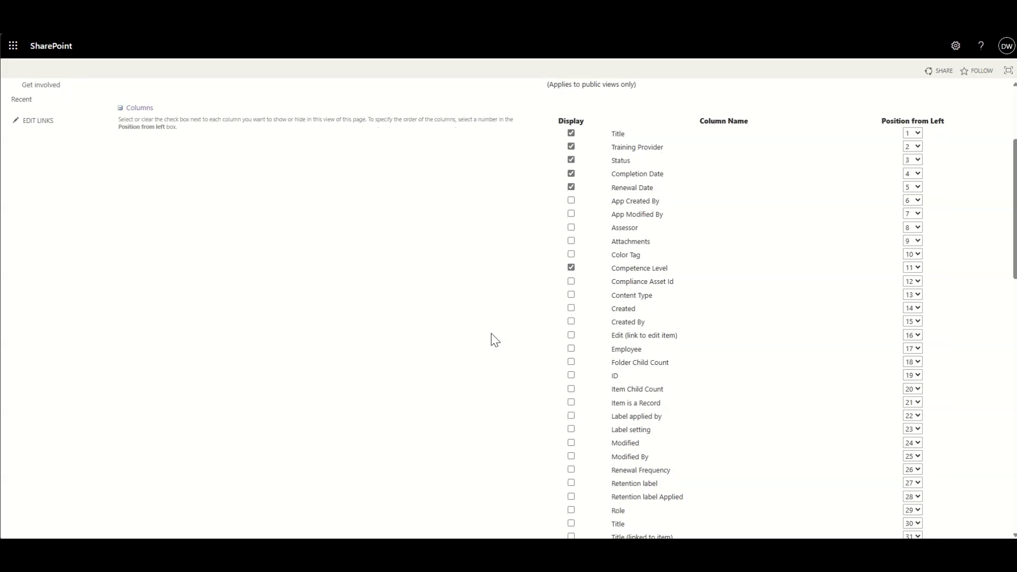
{"action": "scroll", "coordinate": [491, 334], "scroll_direction": "down", "scroll_amount": 2}
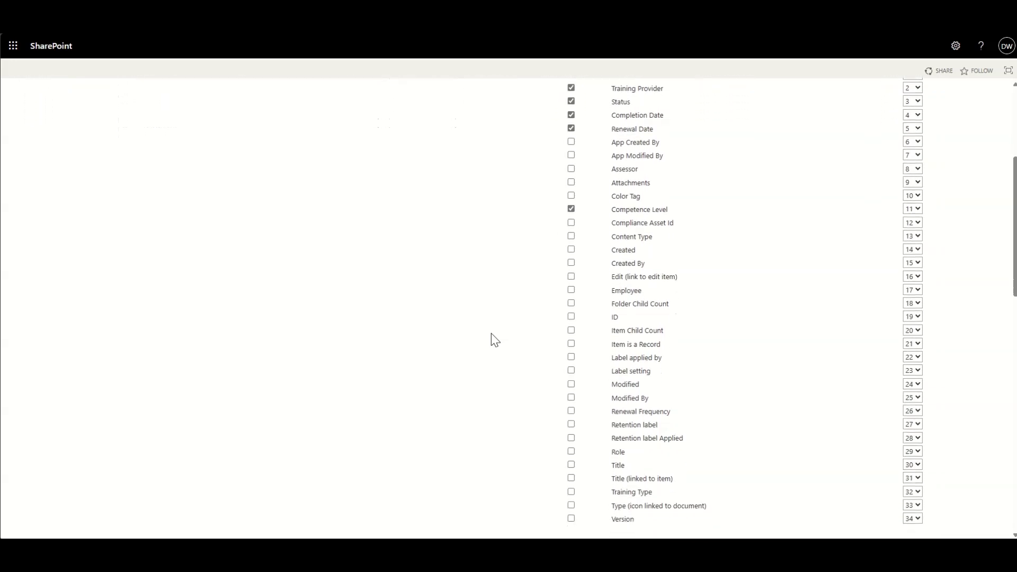
{"action": "scroll", "coordinate": [491, 333], "scroll_direction": "down", "scroll_amount": 2}
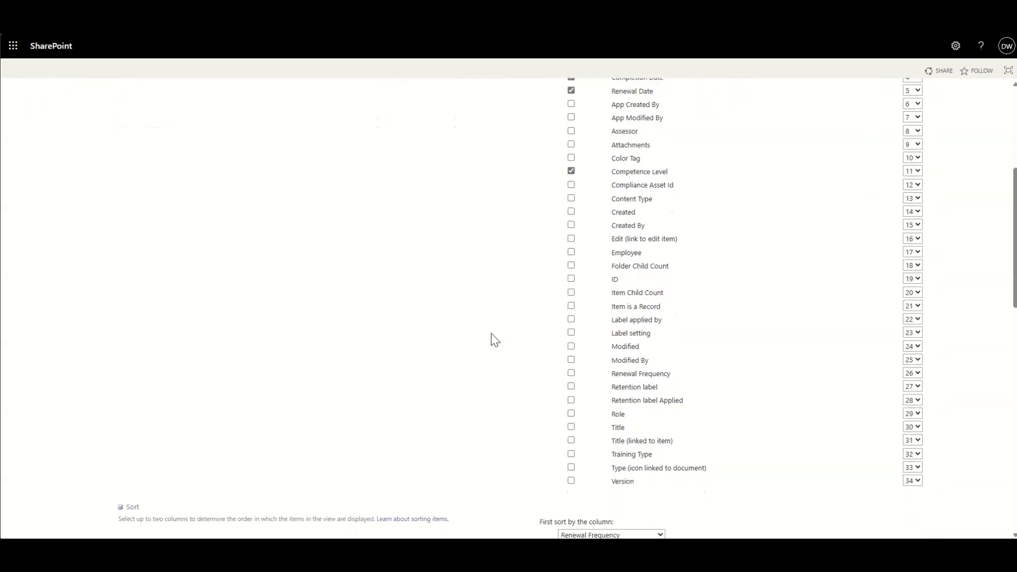
{"action": "scroll", "coordinate": [491, 339], "scroll_direction": "down", "scroll_amount": 1}
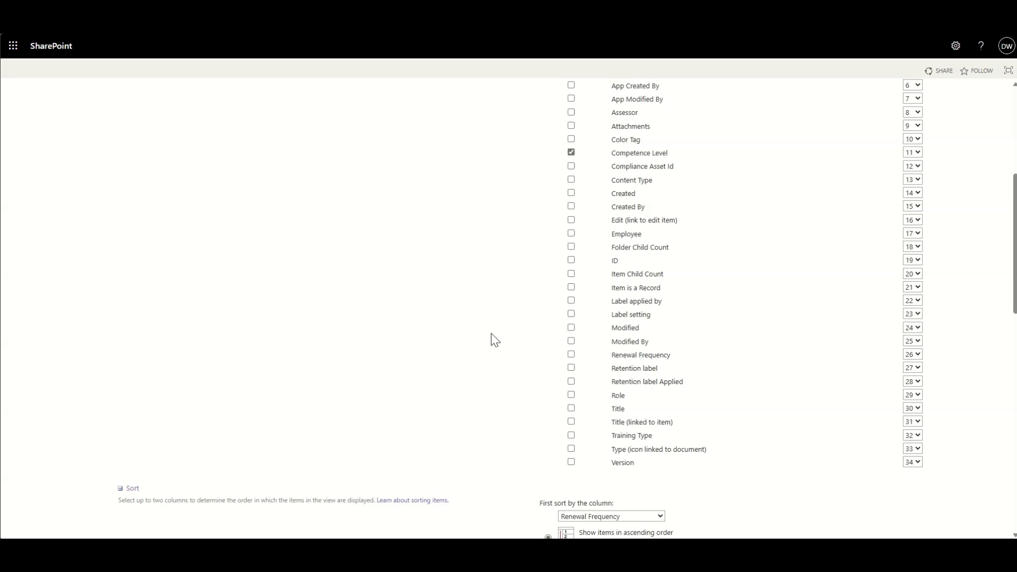
{"action": "scroll", "coordinate": [492, 339], "scroll_direction": "up", "scroll_amount": 5}
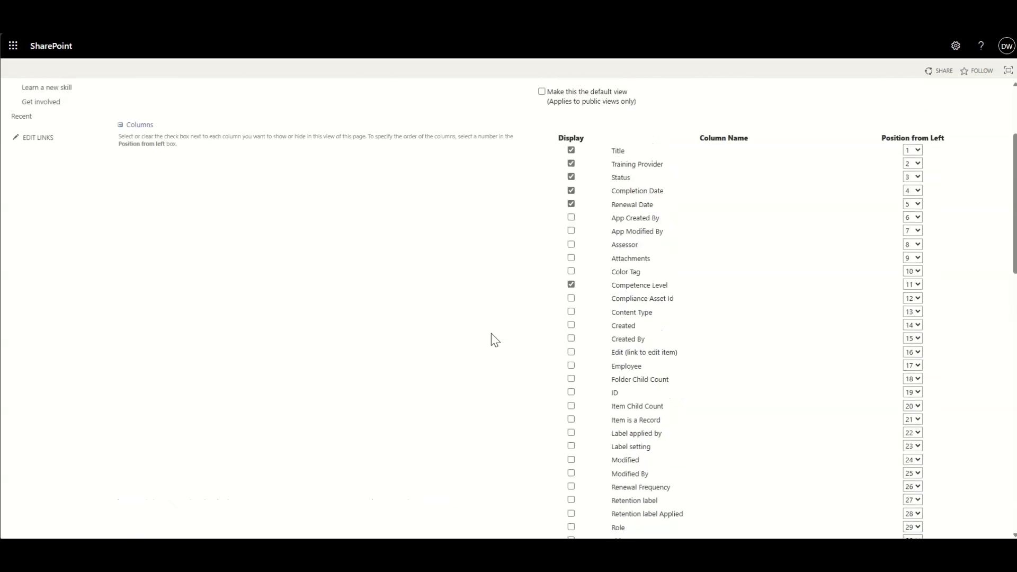
{"action": "scroll", "coordinate": [493, 339], "scroll_direction": "up", "scroll_amount": 3}
{"action": "scroll", "coordinate": [948, 113], "scroll_direction": "up", "scroll_amount": 3}
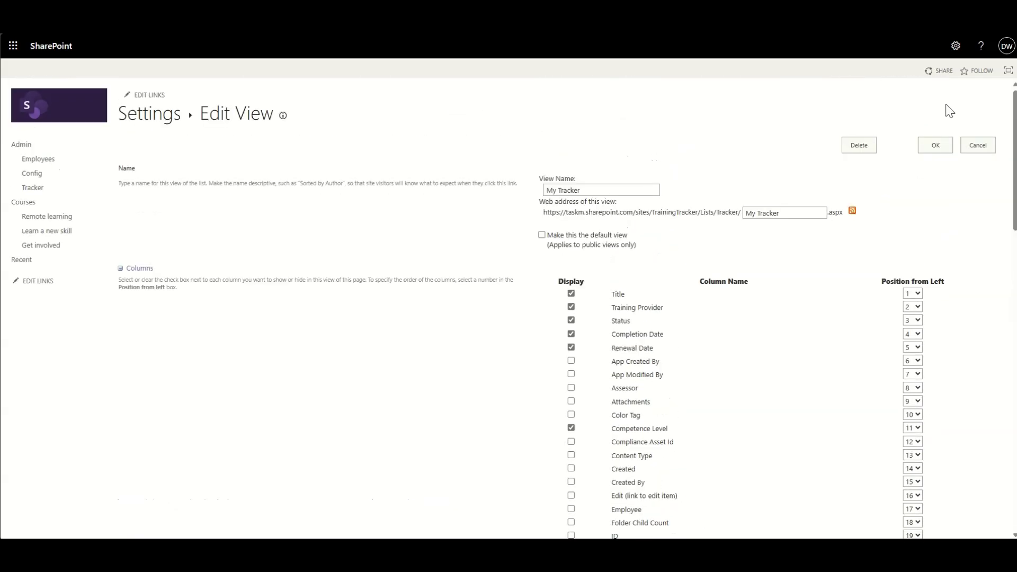
{"action": "left_click", "coordinate": [941, 150]}
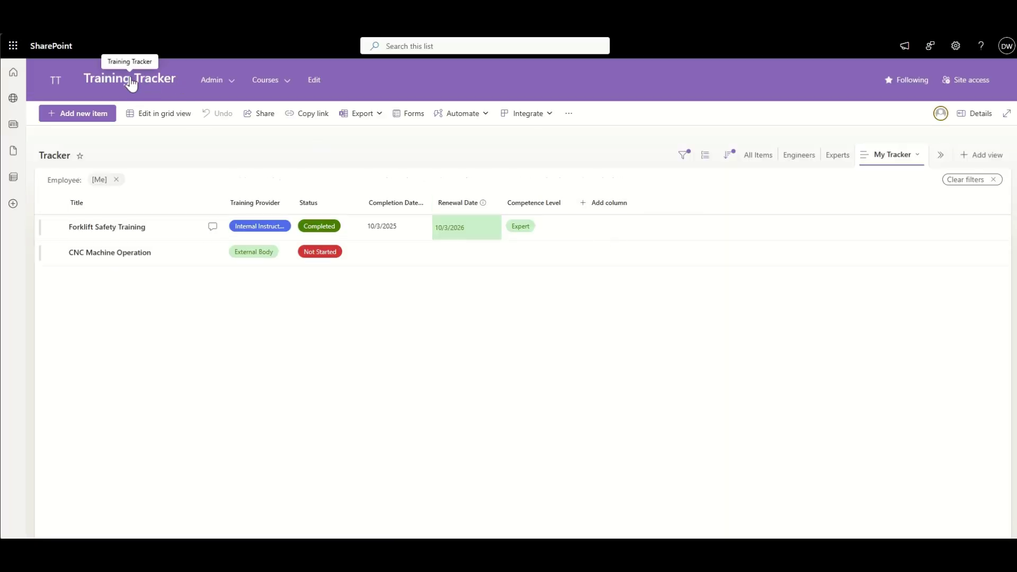
{"action": "left_click", "coordinate": [55, 80]}
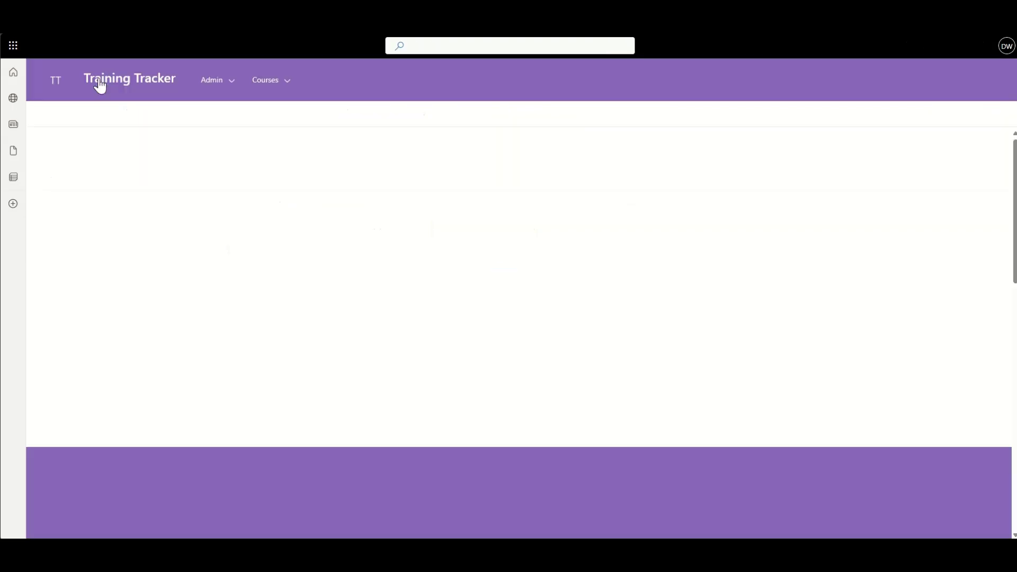
{"action": "scroll", "coordinate": [132, 382], "scroll_direction": "down", "scroll_amount": 5}
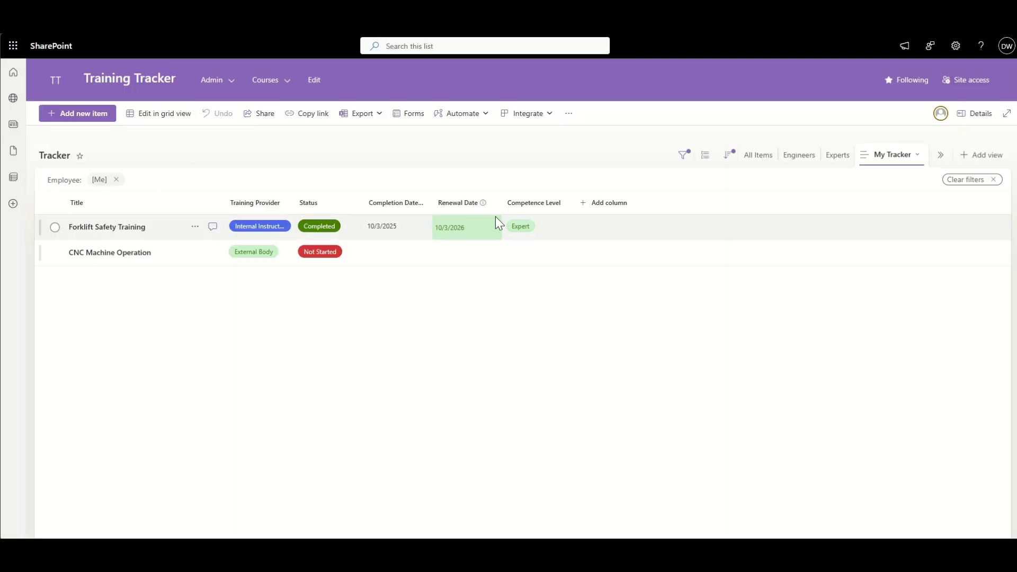
Step: Widen the Training Provider, Status, Completion Date, Renewal Date and Competence Level columns and save the My Tracker view
{"action": "left_click_drag", "start_coordinate": [293, 202], "coordinate": [319, 197]}
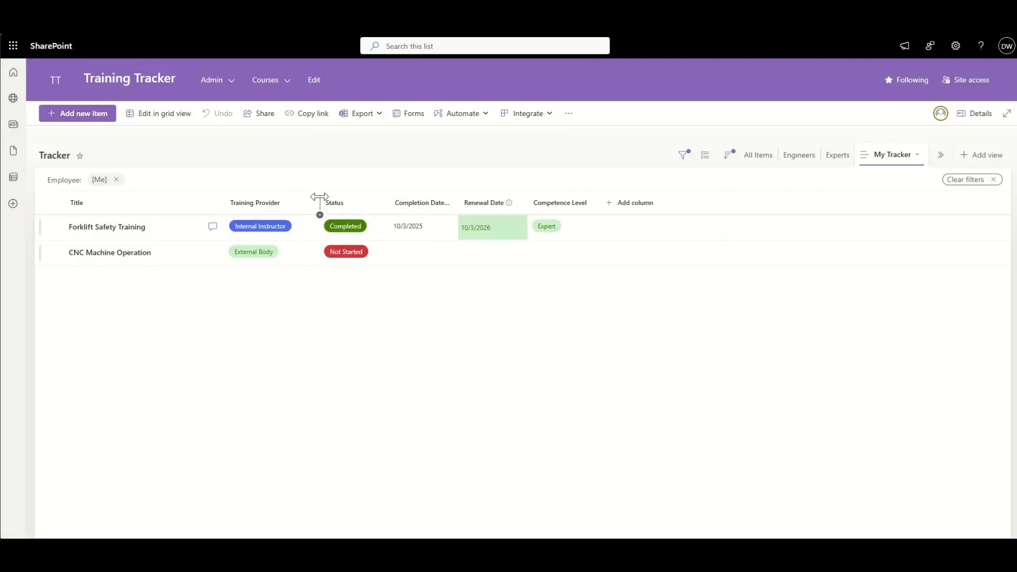
{"action": "left_click_drag", "start_coordinate": [389, 202], "coordinate": [414, 204]}
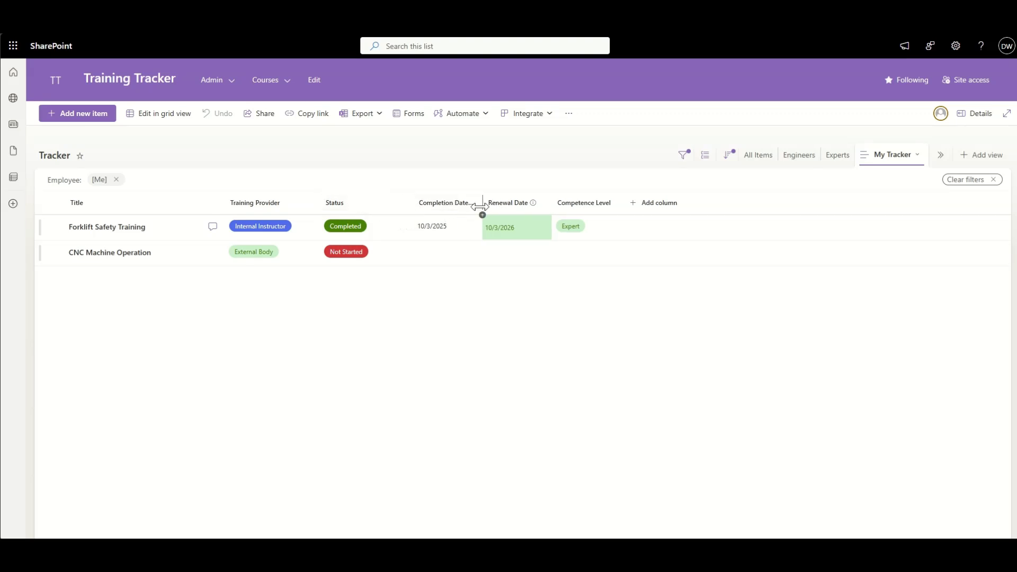
{"action": "left_click_drag", "start_coordinate": [482, 206], "coordinate": [513, 206]}
{"action": "mouse_move", "coordinate": [583, 204]}
{"action": "left_mouse_down"}
{"action": "mouse_move", "coordinate": [628, 204]}
{"action": "mouse_move", "coordinate": [601, 204]}
{"action": "left_mouse_up"}
{"action": "left_click_drag", "start_coordinate": [668, 203], "coordinate": [693, 202]}
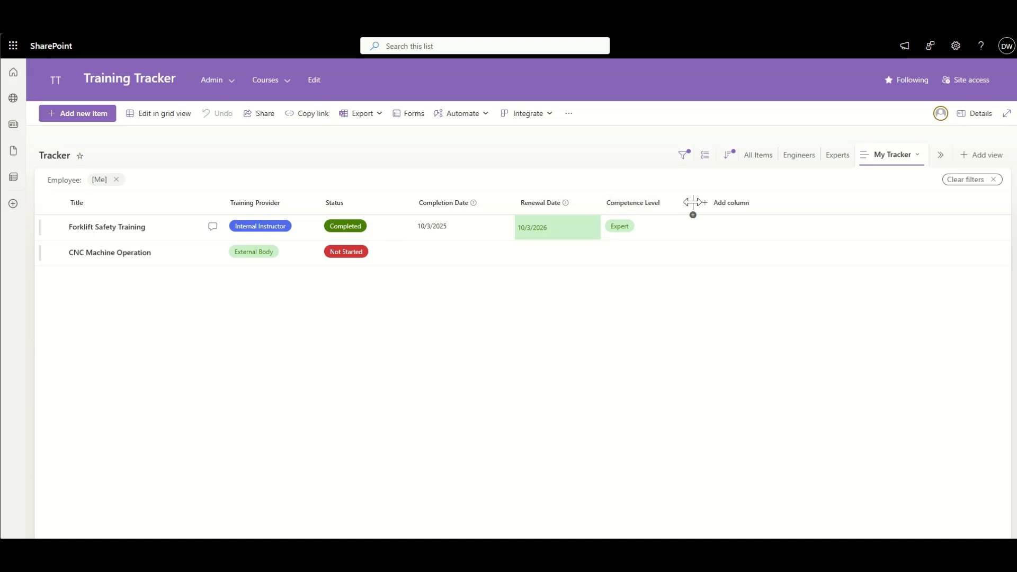
{"action": "left_click", "coordinate": [914, 159]}
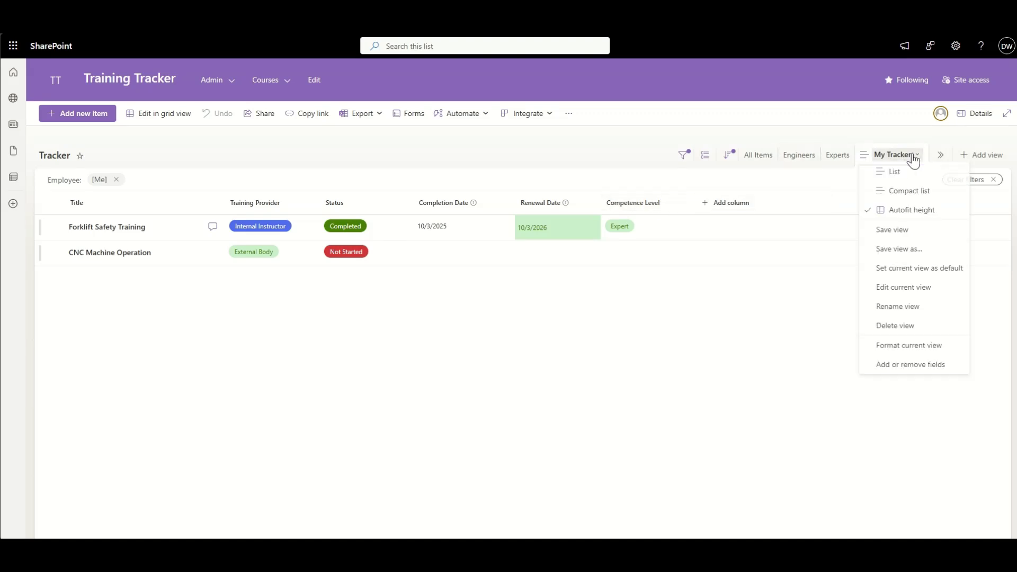
{"action": "left_click", "coordinate": [895, 230]}
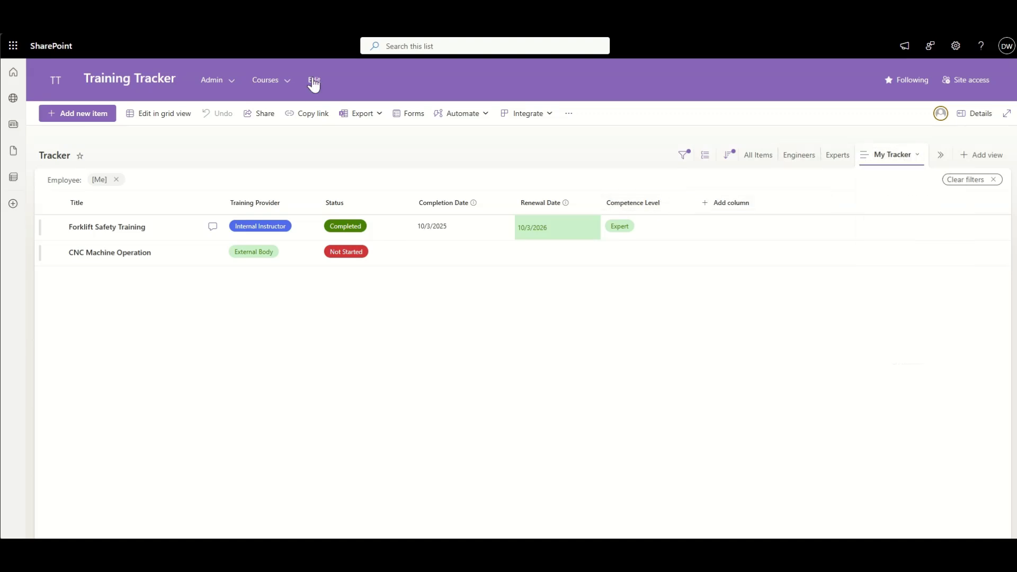
Step: Return to the site home page and review the columns of the My Training Tracker section
{"action": "left_click", "coordinate": [124, 80]}
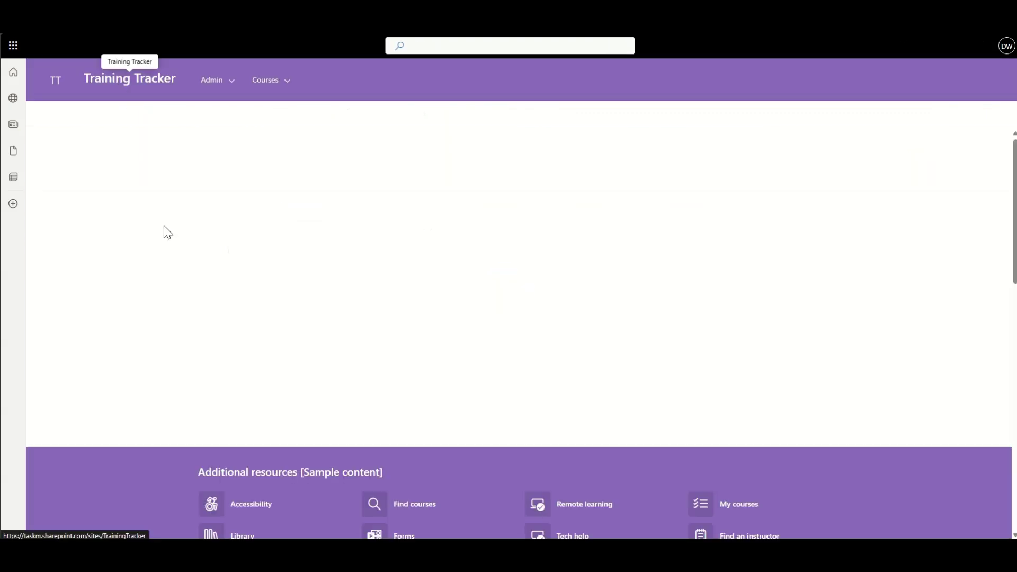
{"action": "scroll", "coordinate": [166, 235], "scroll_direction": "down", "scroll_amount": 5}
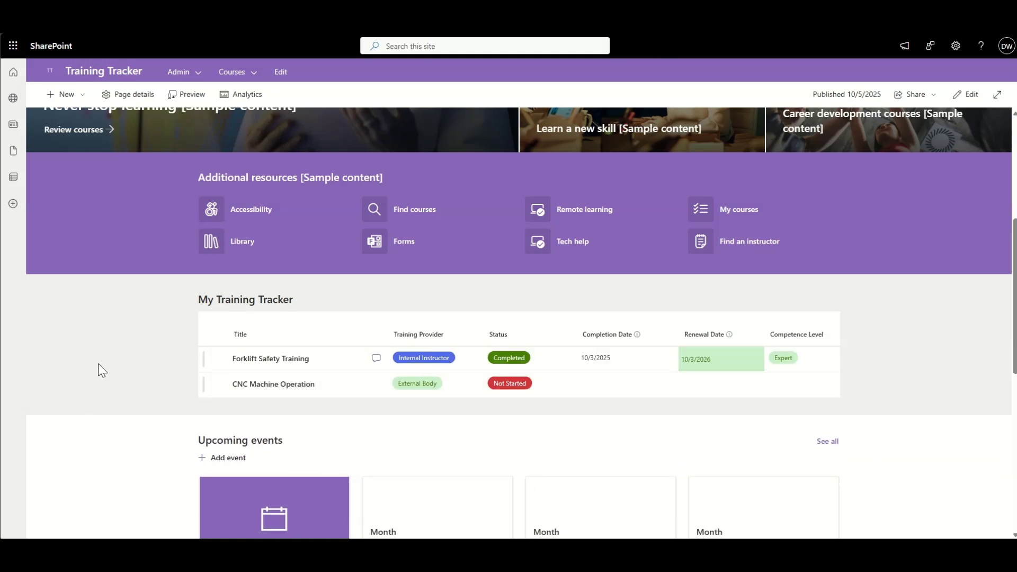
{"action": "scroll", "coordinate": [102, 362], "scroll_direction": "up", "scroll_amount": 5}
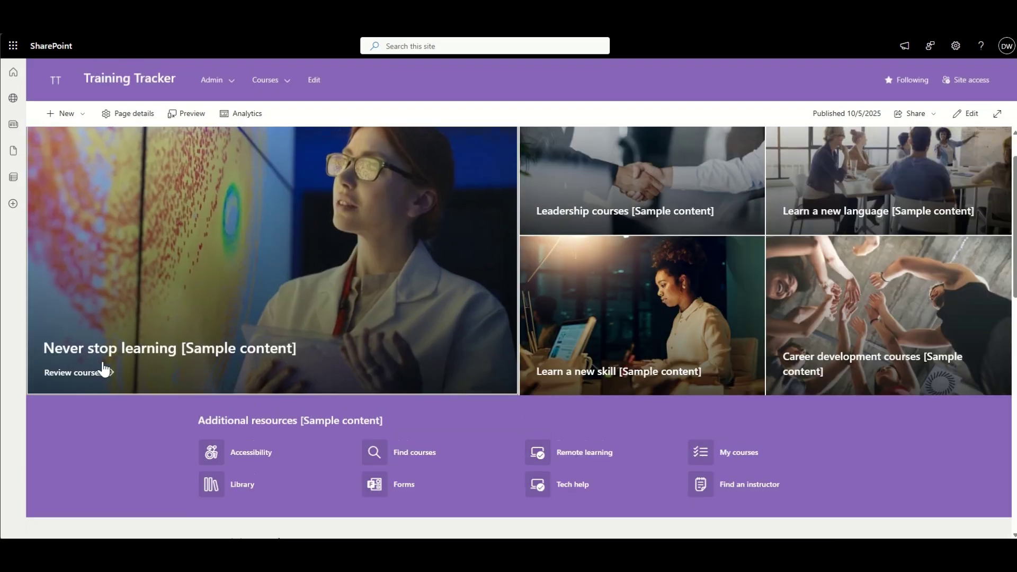
{"action": "scroll", "coordinate": [103, 360], "scroll_direction": "down", "scroll_amount": 1}
{"action": "scroll", "coordinate": [666, 299], "scroll_direction": "up", "scroll_amount": 2}
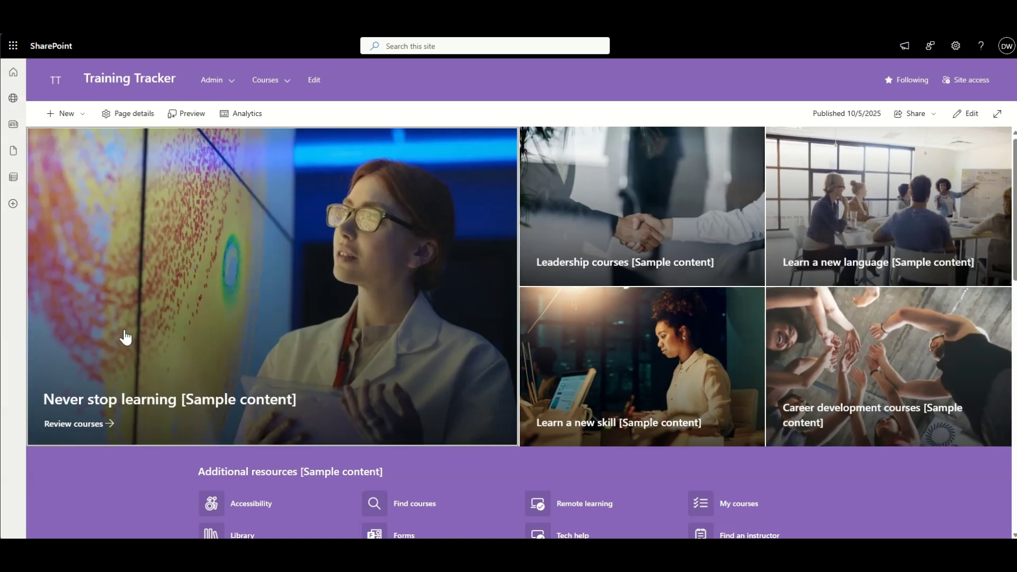
Step: Open the site contents and examine the site's document libraries and lists
{"action": "left_click", "coordinate": [955, 46]}
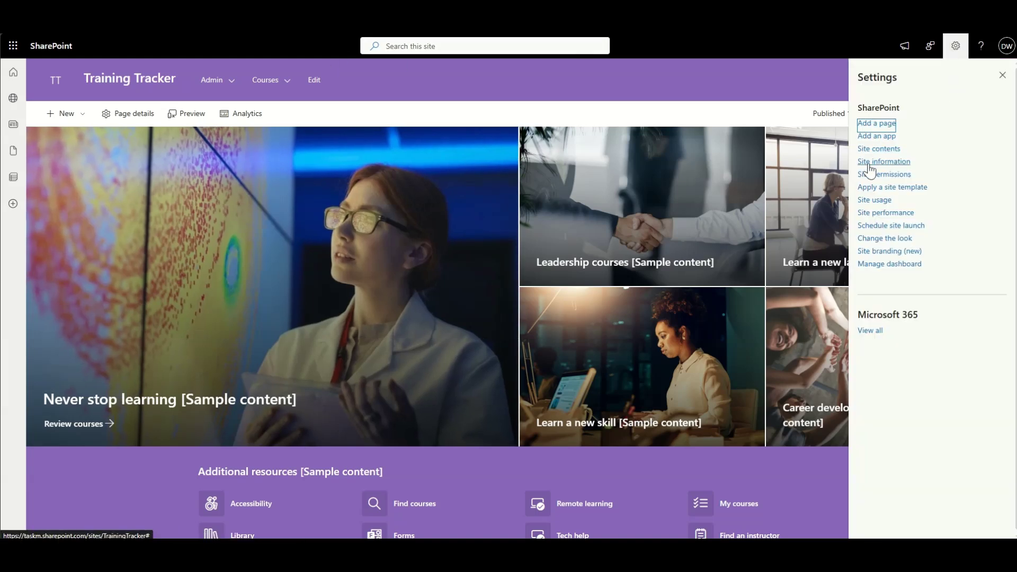
{"action": "left_click", "coordinate": [895, 149]}
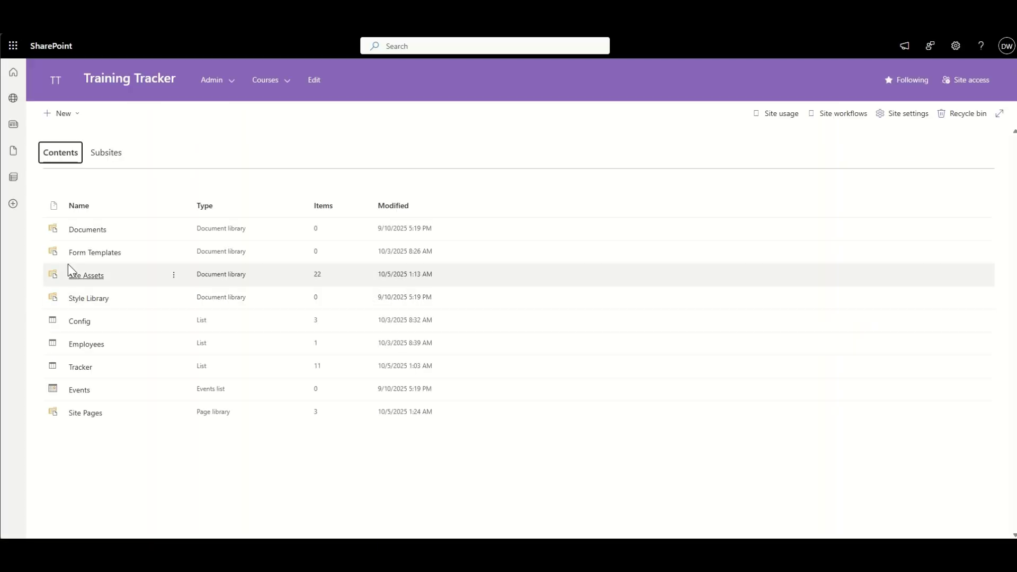
{"action": "left_click", "coordinate": [86, 232]}
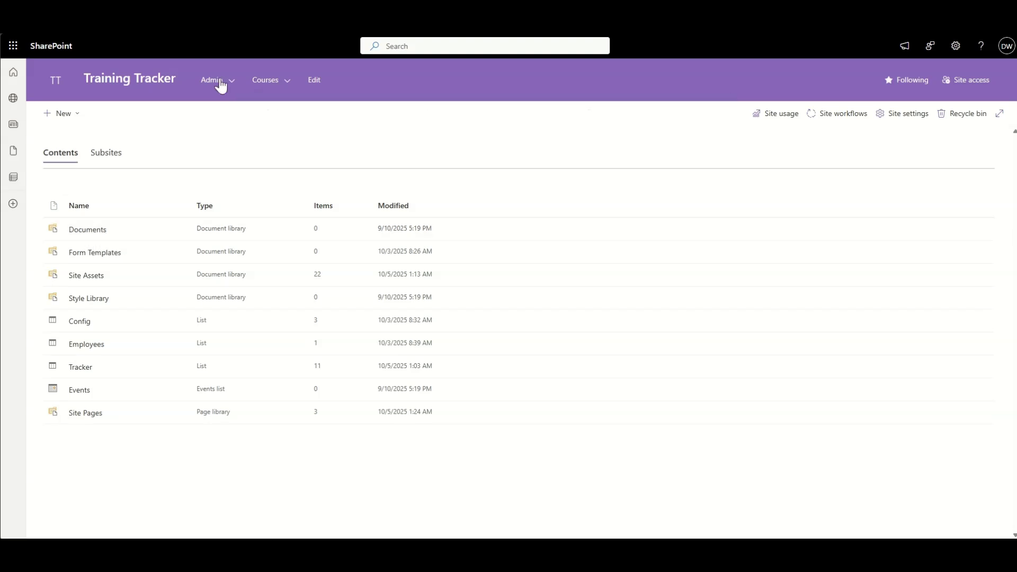
Step: Go back to the home page, review the My Training Tracker section and show the links under Admin
{"action": "left_click", "coordinate": [131, 85]}
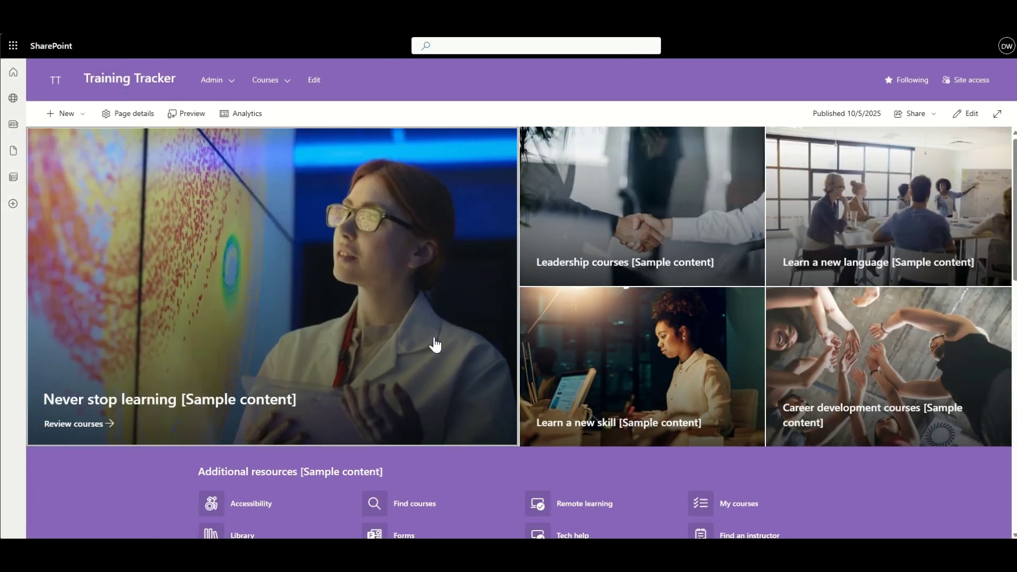
{"action": "scroll", "coordinate": [434, 342], "scroll_direction": "down", "scroll_amount": 6}
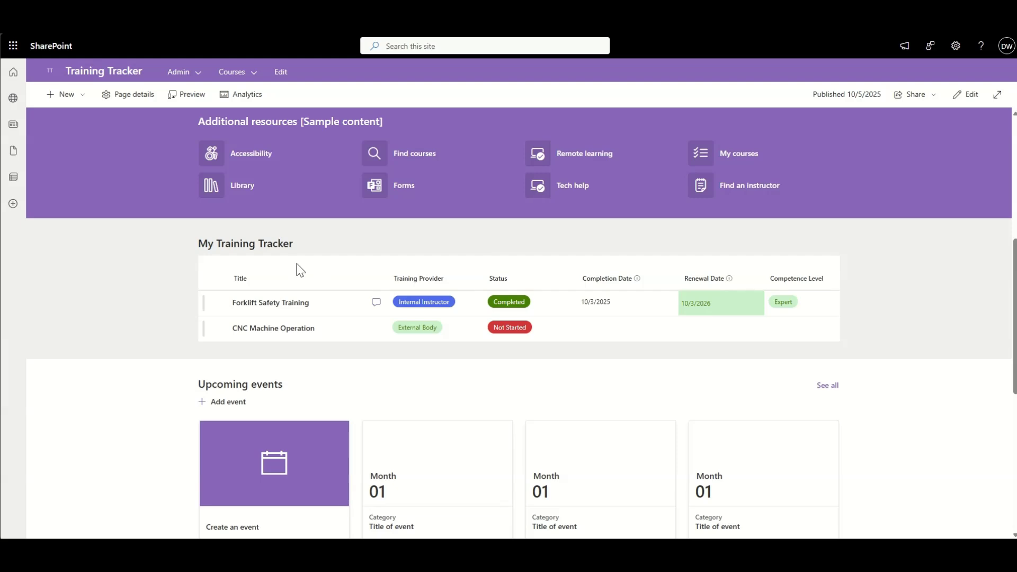
{"action": "scroll", "coordinate": [156, 269], "scroll_direction": "up", "scroll_amount": 7}
{"action": "left_click", "coordinate": [231, 80]}
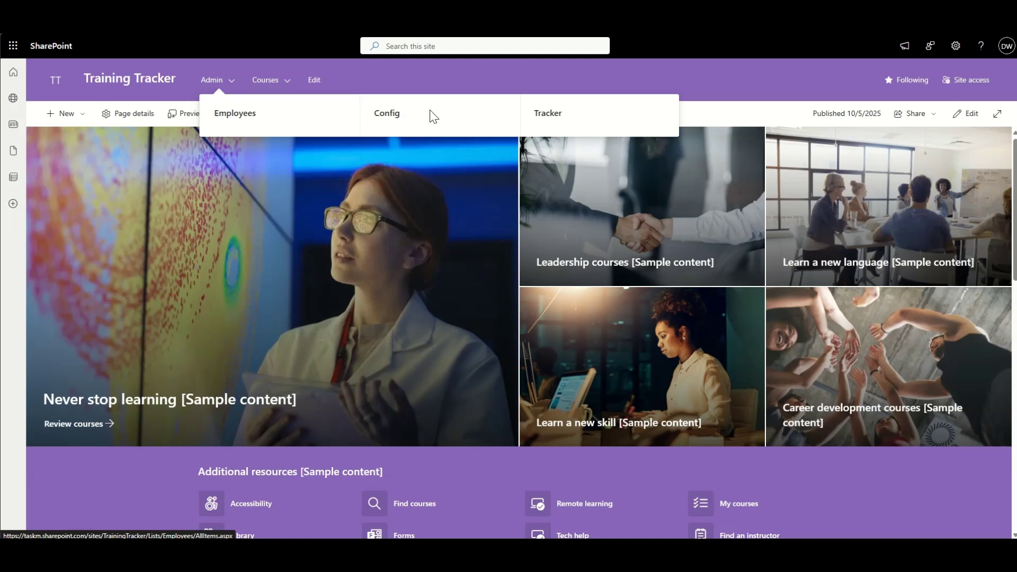
Step: Get the address of the Tracker list's Experts view and return to the site home page
{"action": "left_click", "coordinate": [553, 114]}
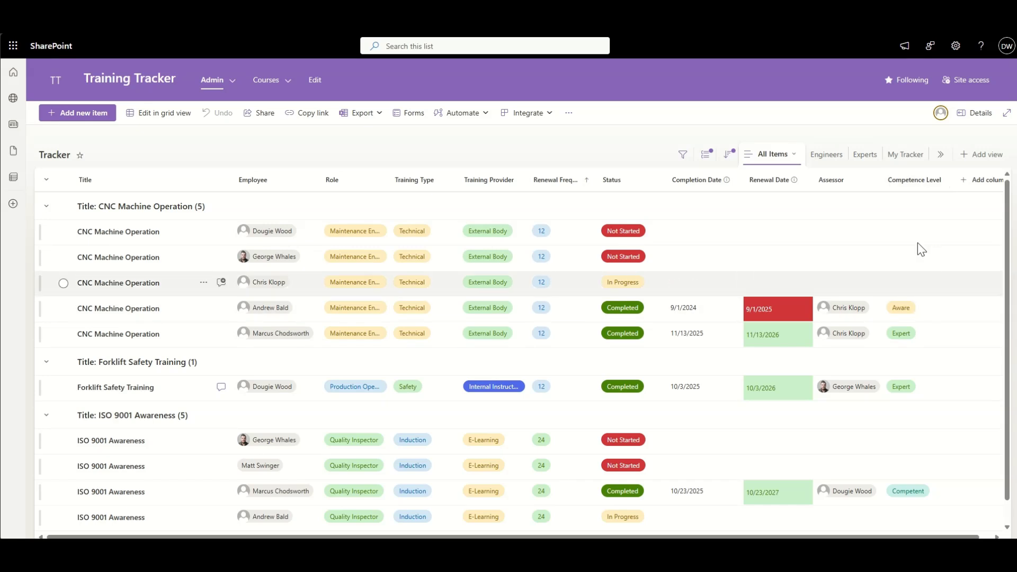
{"action": "left_click", "coordinate": [865, 161]}
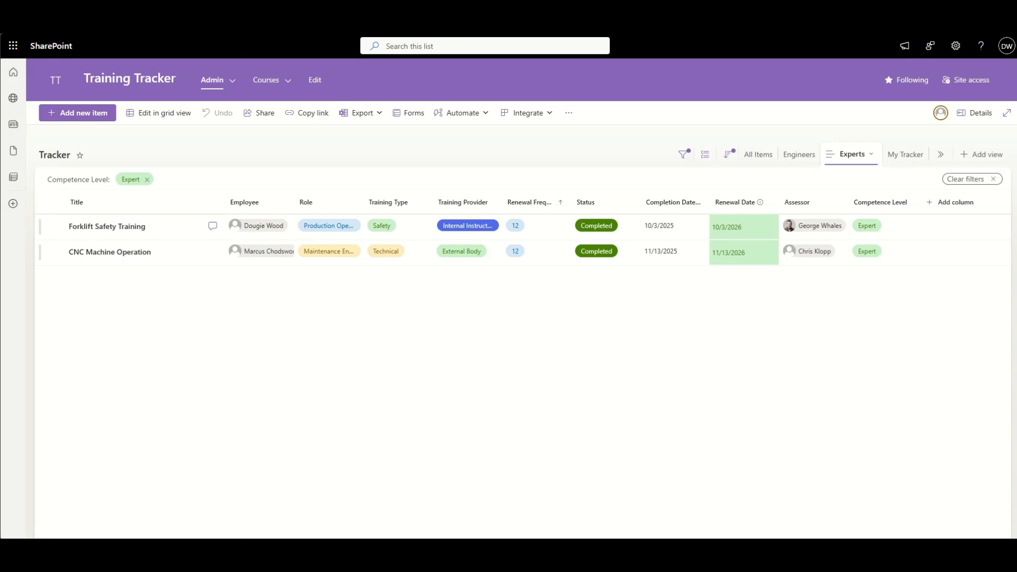
{"action": "left_click", "coordinate": [111, 78]}
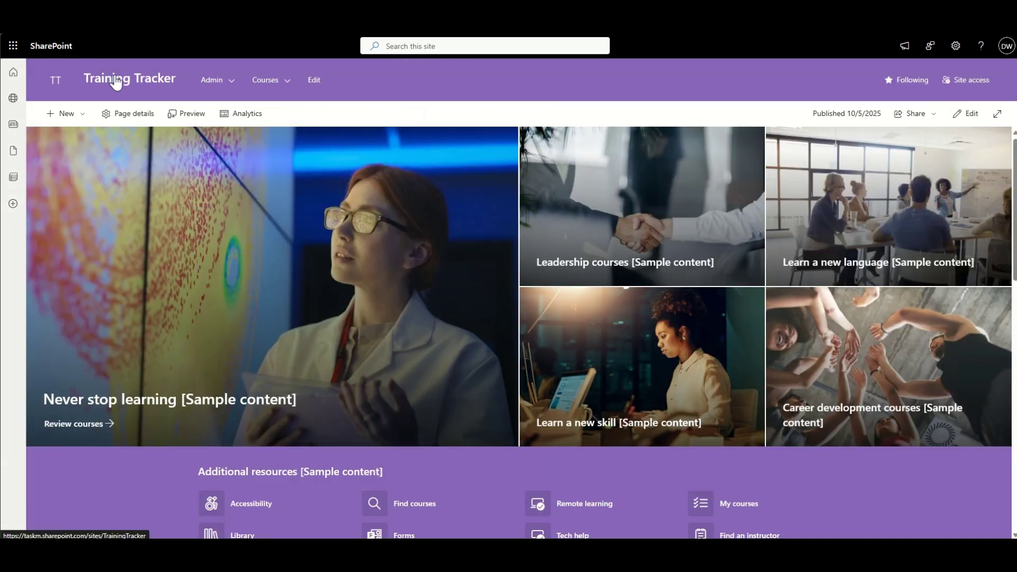
Step: Edit the home page and change the header of the "Learn a new language" hero tile to "Find and Expert"
{"action": "left_click", "coordinate": [973, 114]}
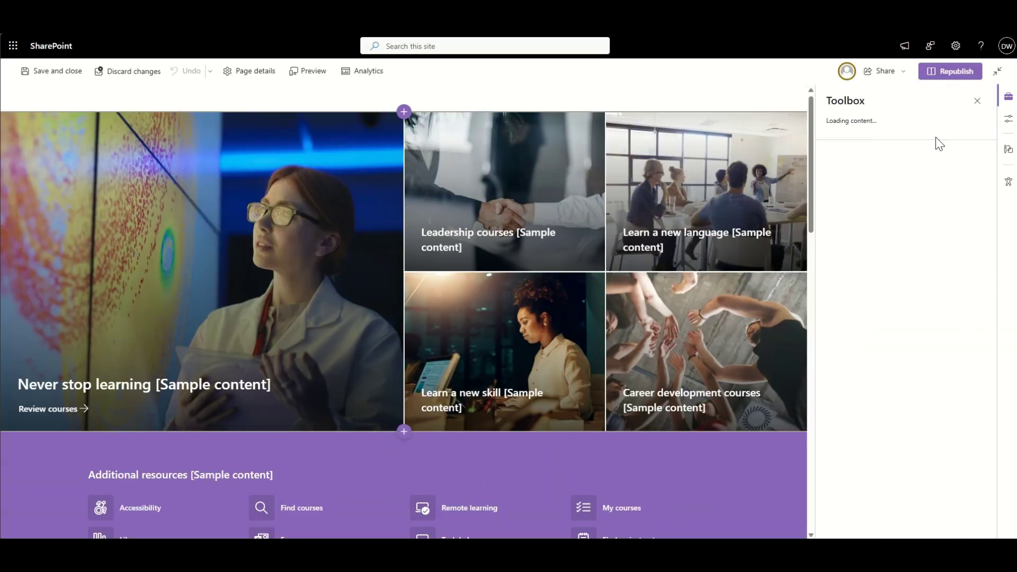
{"action": "left_click", "coordinate": [687, 213]}
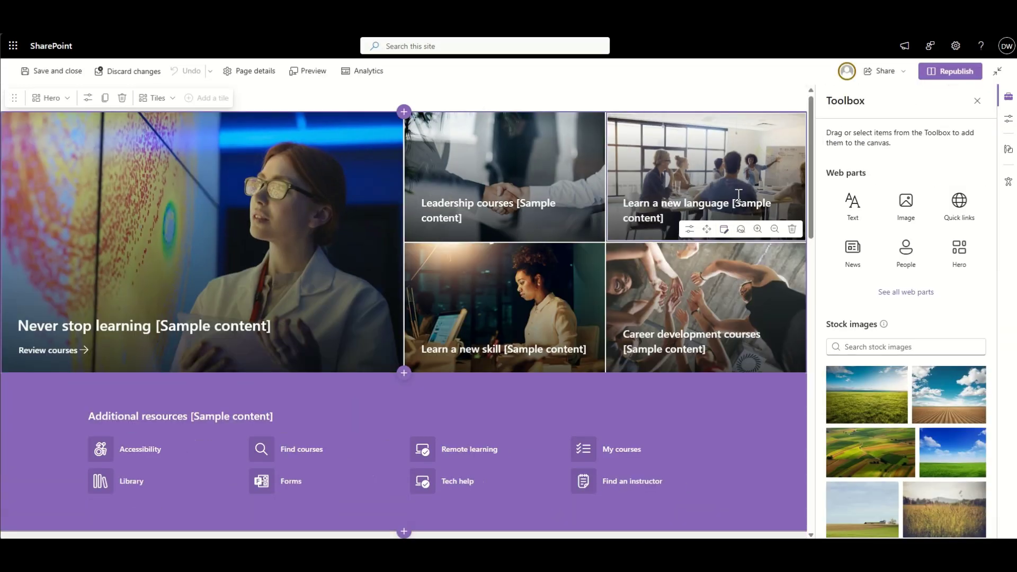
{"action": "left_click", "coordinate": [689, 231]}
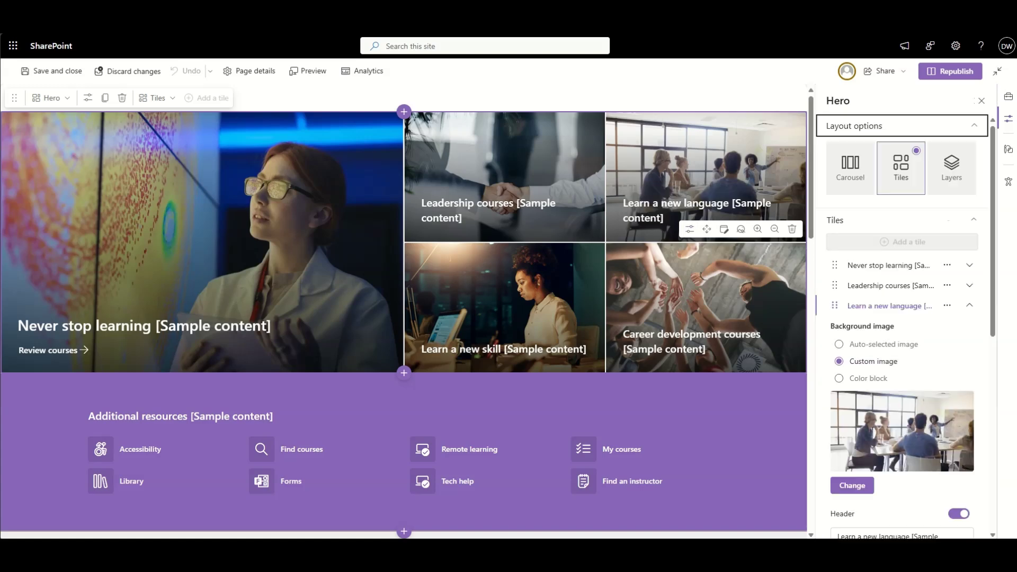
{"action": "scroll", "coordinate": [925, 300], "scroll_direction": "down", "scroll_amount": 2}
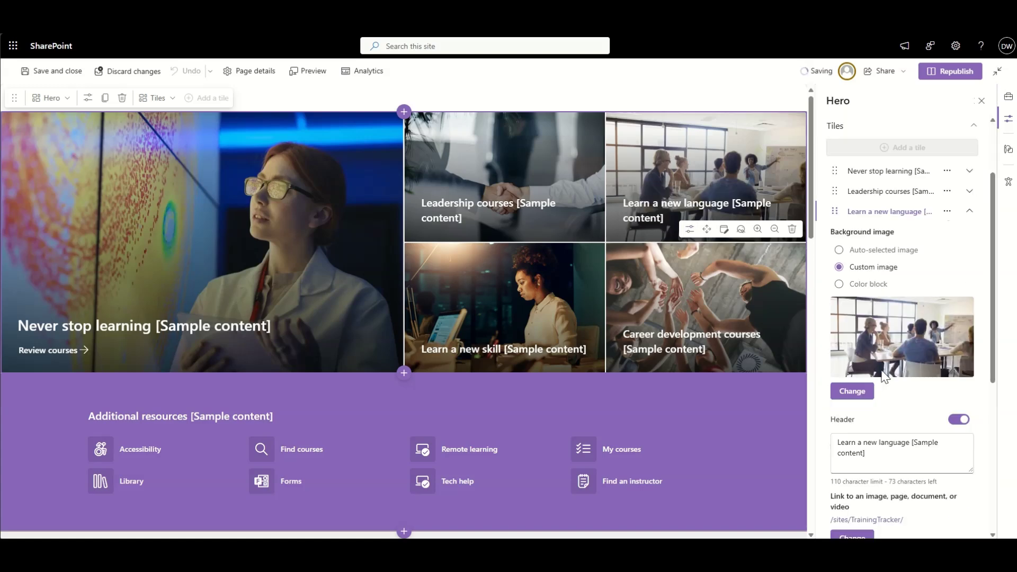
{"action": "left_click", "coordinate": [881, 451]}
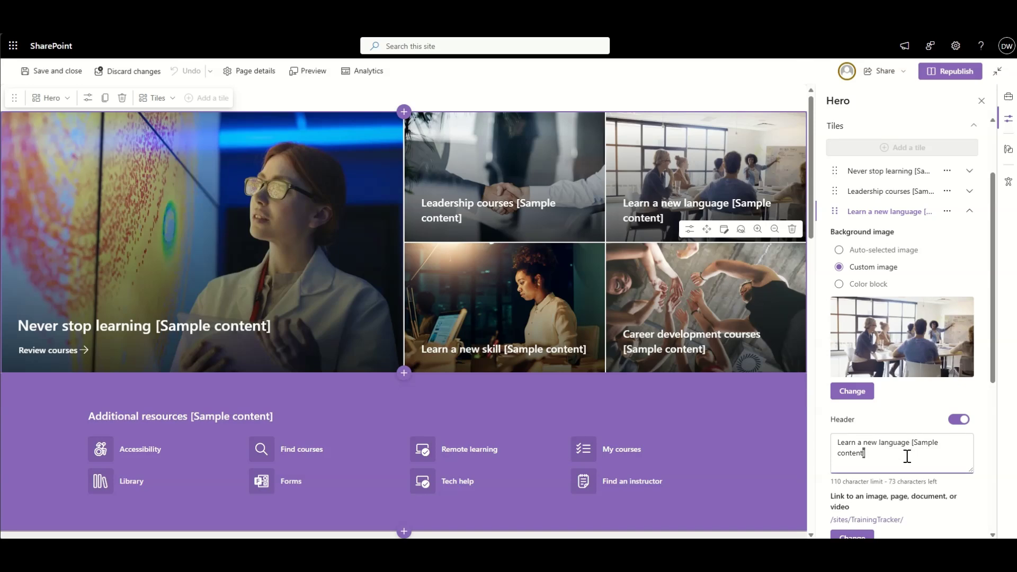
{"action": "triple_click", "coordinate": [907, 455]}
{"action": "type", "text": "Find and "}
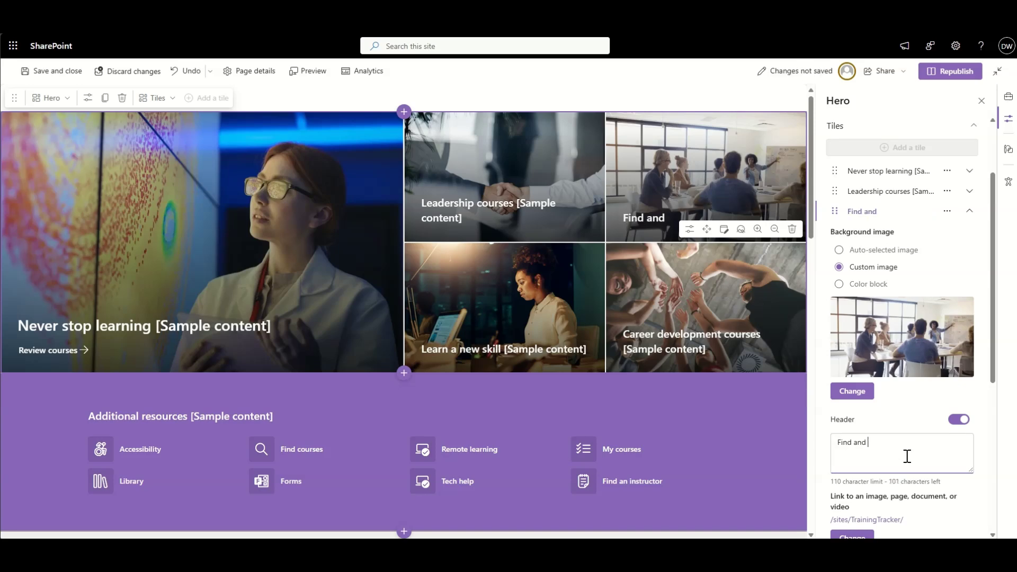
{"action": "type", "text": "Expert"}
Step: Replace the "Find and Expert" tile's link with the pasted address of the Tracker list's Experts view
{"action": "scroll", "coordinate": [907, 455], "scroll_direction": "down", "scroll_amount": 3}
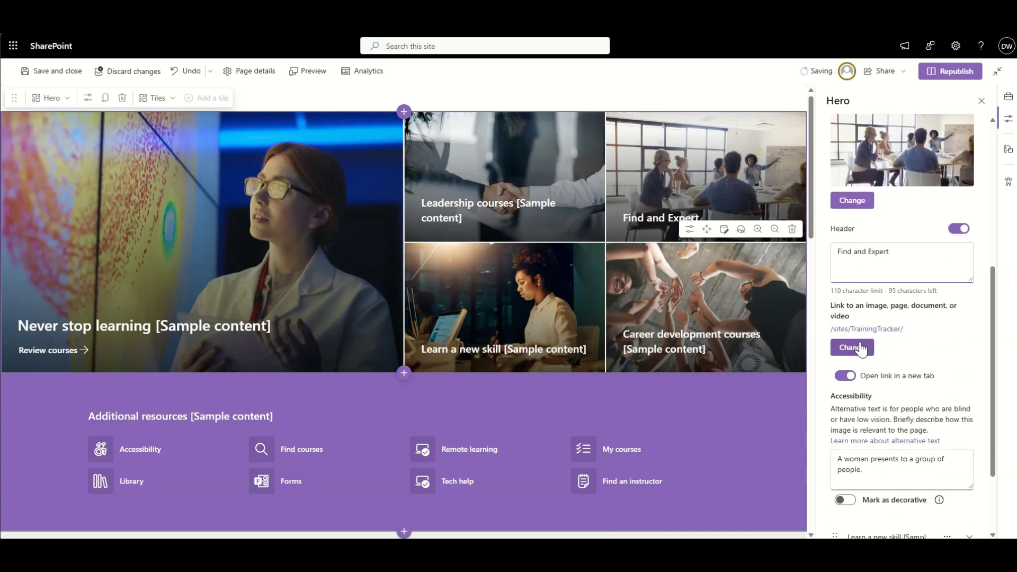
{"action": "left_click", "coordinate": [852, 347]}
{"action": "left_click", "coordinate": [110, 262]}
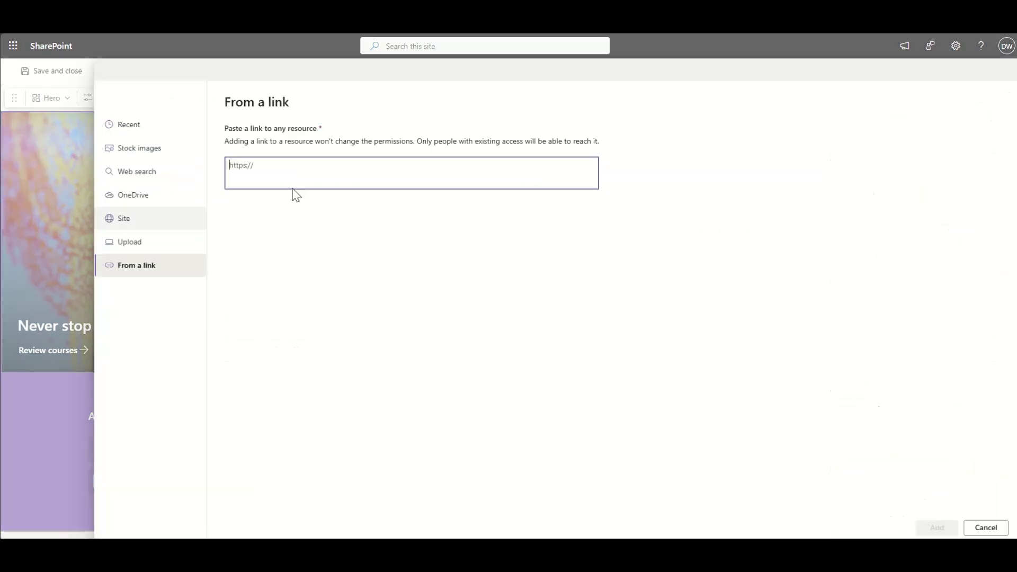
{"action": "type", "text": "https://taskm.sharepoint.com/sites/TrainingTracker/Lists/Tracker/AllItems.aspx?viewid=baf173e4%2Dcd7a%2D45f1%2Db406%2D4950374d4f6d"}
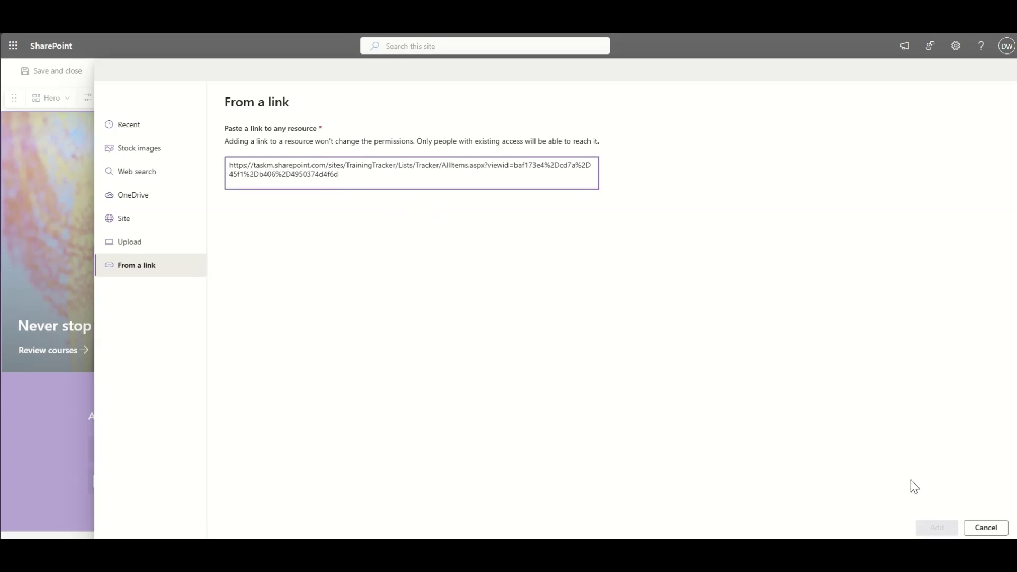
{"action": "left_click", "coordinate": [937, 527]}
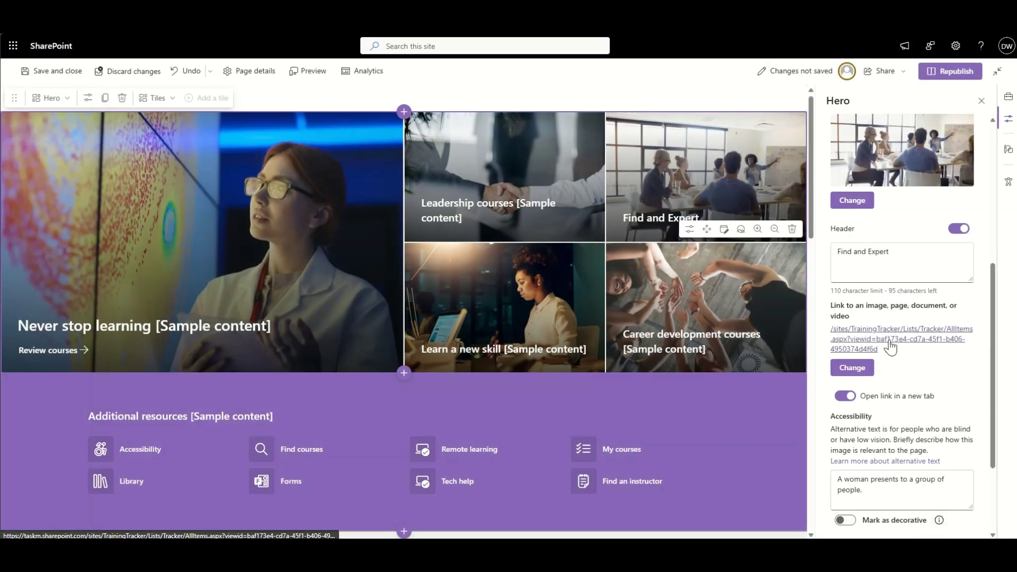
Step: Republish the home page, test the "Find and Expert" tile's link and return to the home page
{"action": "left_click", "coordinate": [955, 70]}
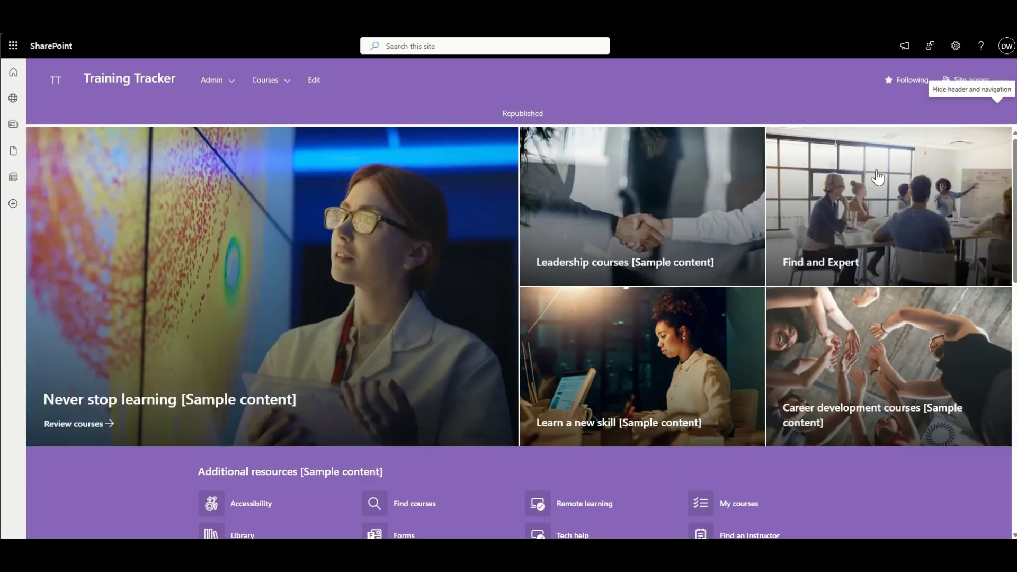
{"action": "left_click", "coordinate": [859, 202]}
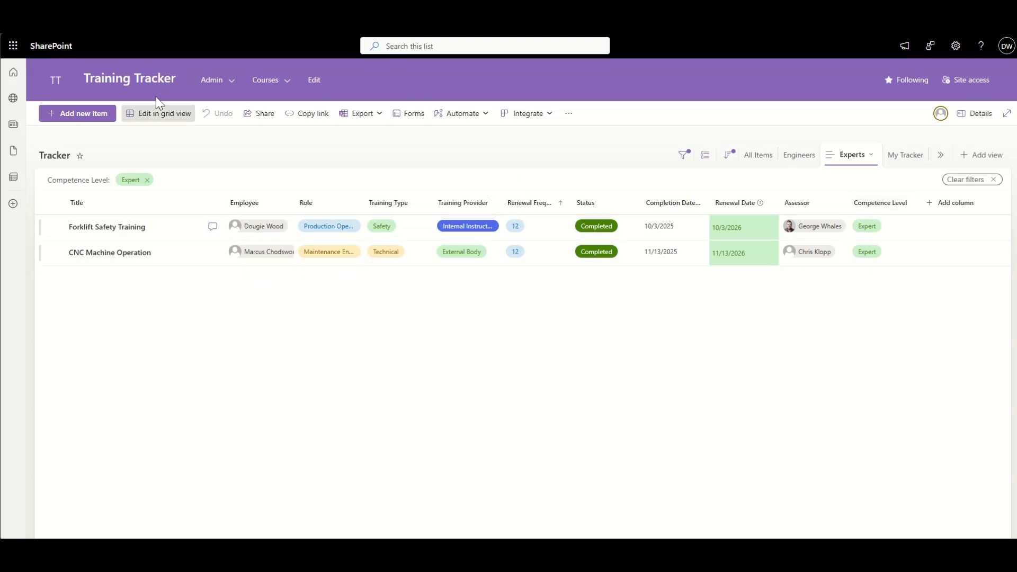
{"action": "left_click", "coordinate": [109, 88]}
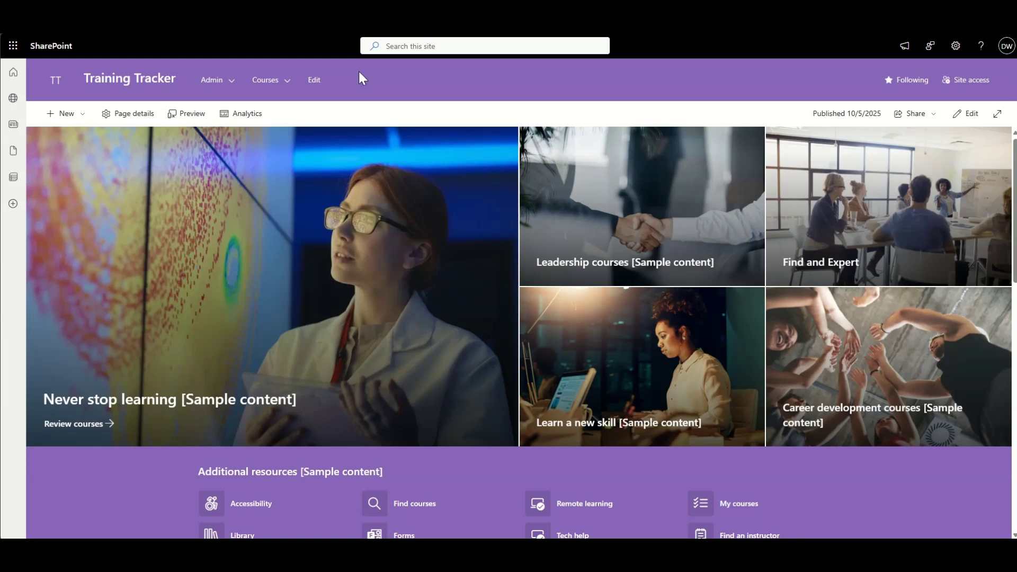
Step: Open the Tracker list from the Admin navigation and filter its Status column by Not Started
{"action": "mouse_move", "coordinate": [228, 84]}
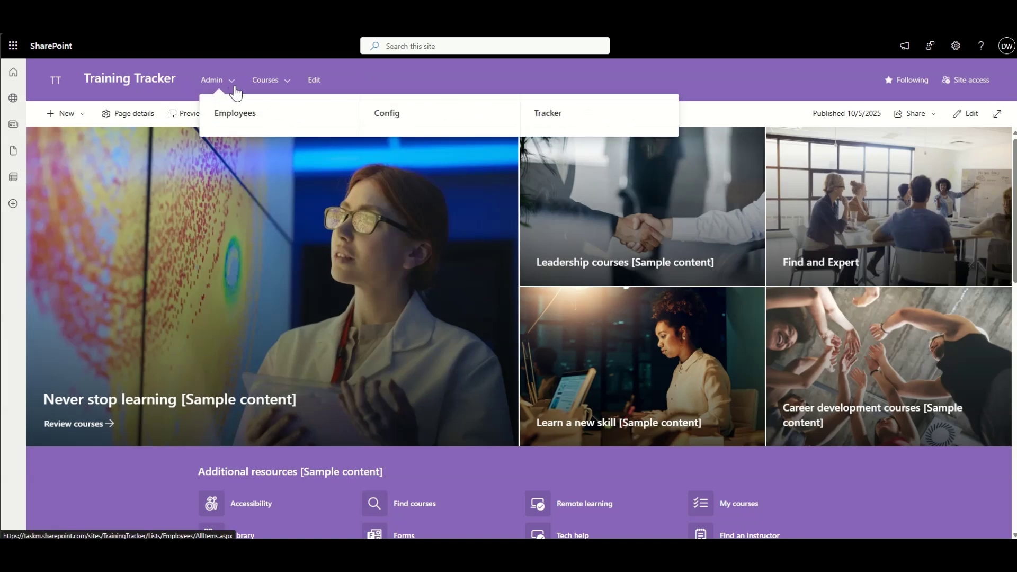
{"action": "left_click", "coordinate": [546, 116]}
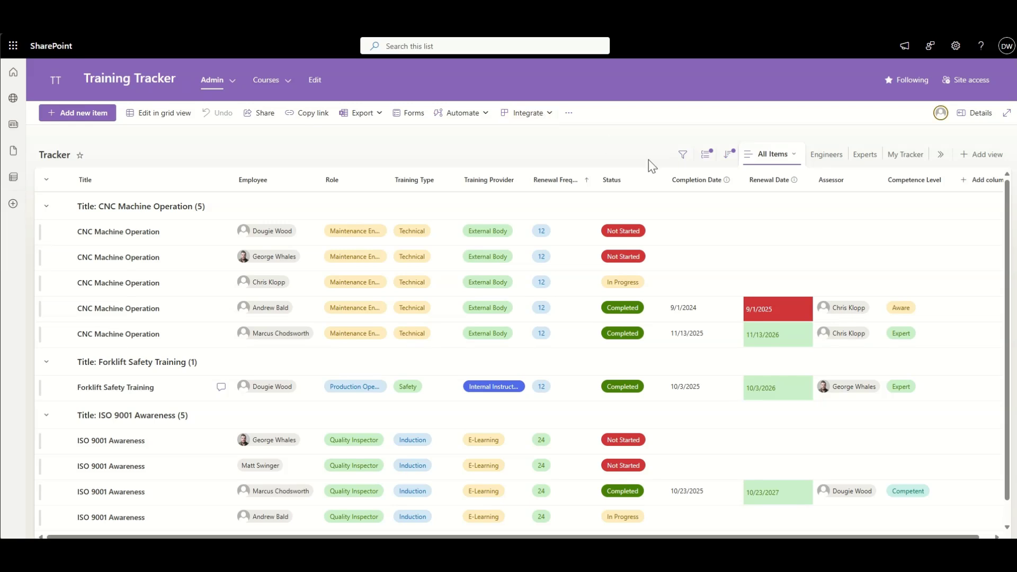
{"action": "left_click", "coordinate": [629, 181]}
{"action": "left_click", "coordinate": [638, 237]}
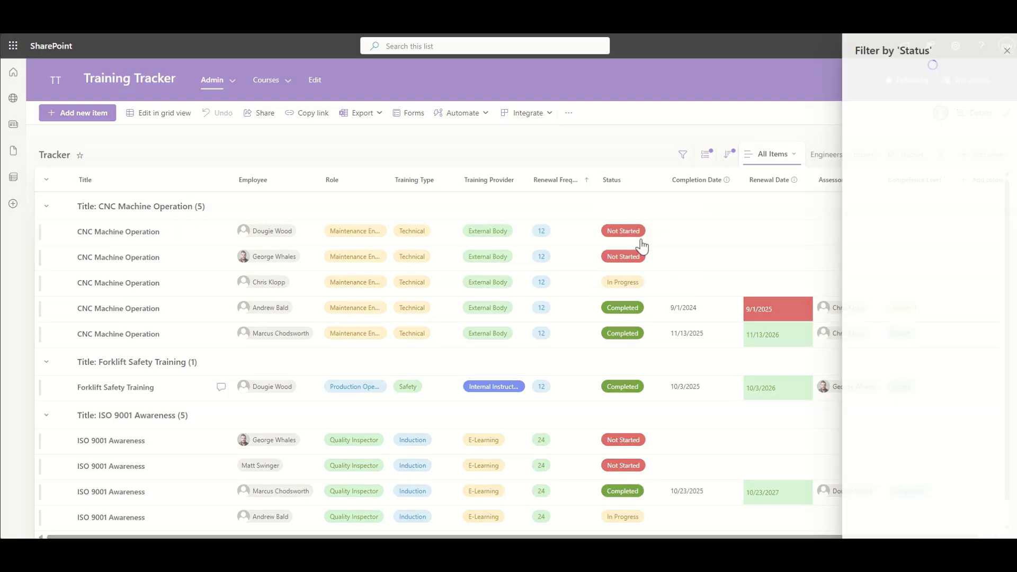
{"action": "left_click", "coordinate": [894, 102]}
{"action": "left_click", "coordinate": [887, 128]}
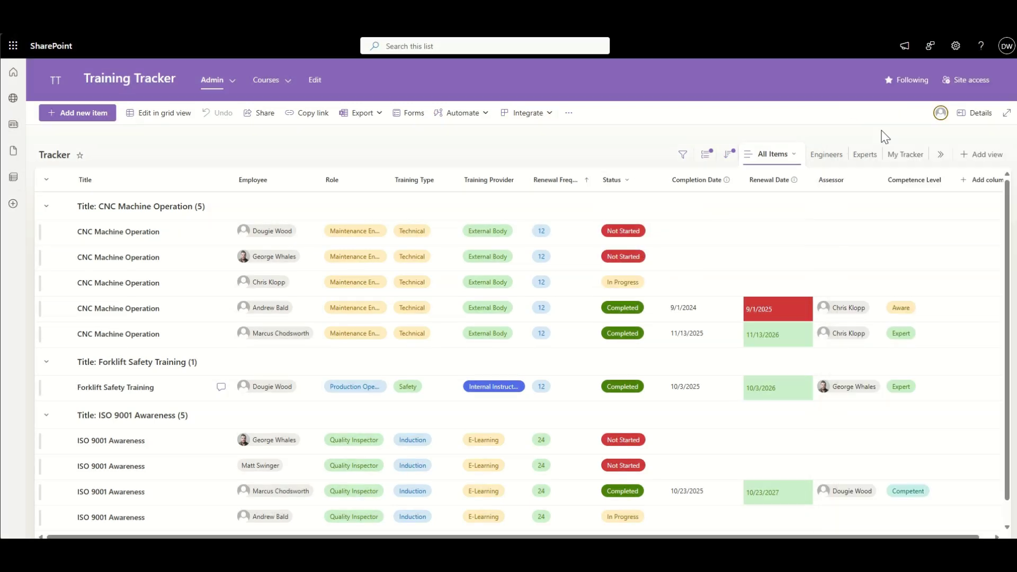
Step: Save the filtered list as a public view named "Not Started" and return to the site home page
{"action": "left_click", "coordinate": [793, 159]}
{"action": "left_click", "coordinate": [818, 253]}
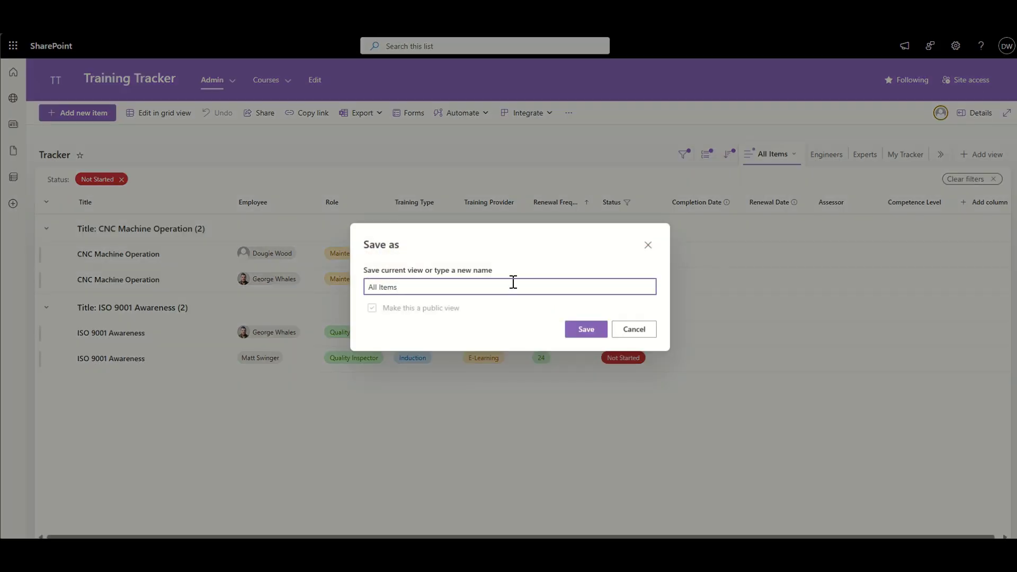
{"action": "triple_click", "coordinate": [513, 281]}
{"action": "type", "text": "Not Started"}
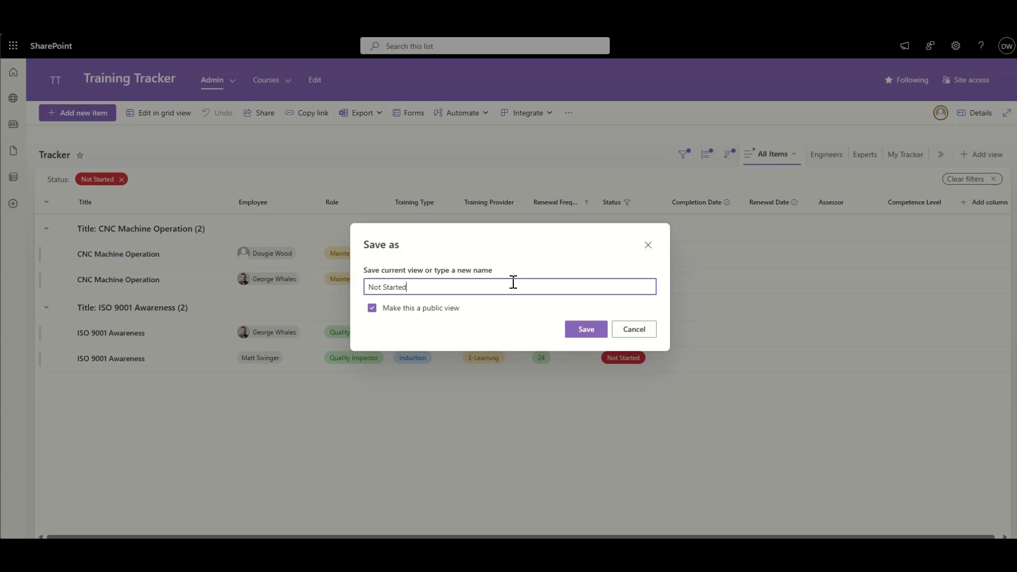
{"action": "left_click", "coordinate": [589, 331]}
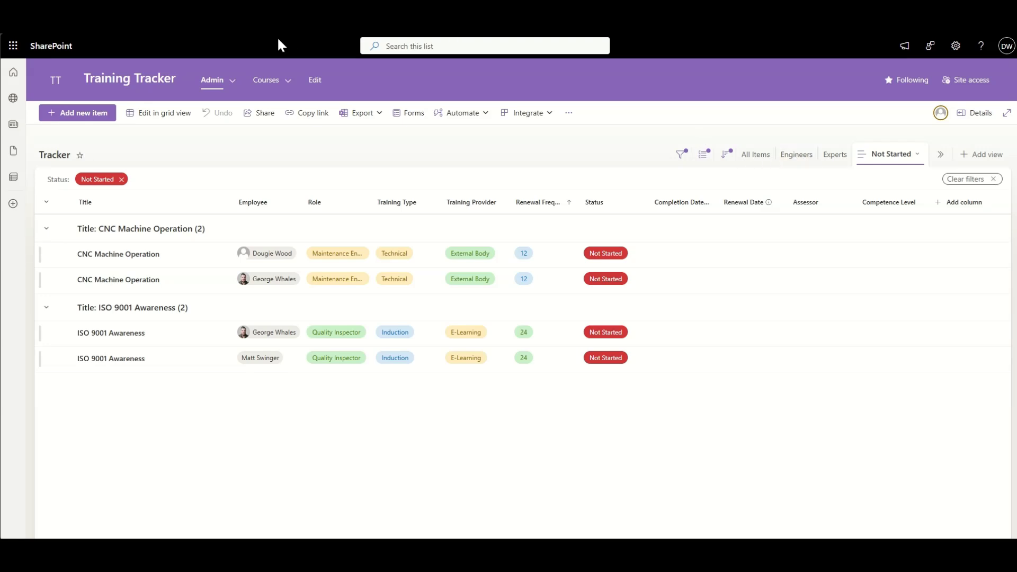
{"action": "left_click", "coordinate": [130, 79]}
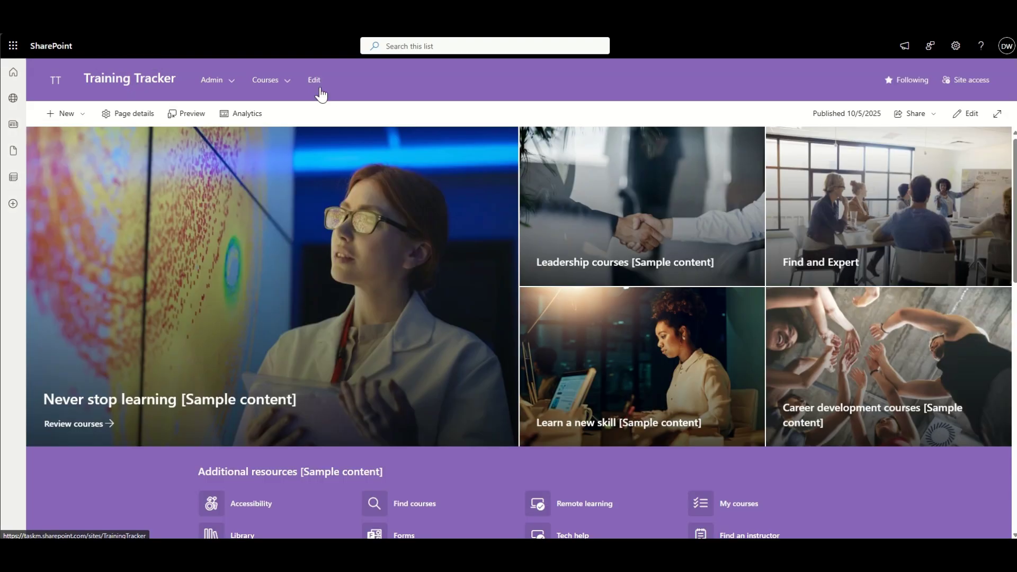
{"action": "left_click", "coordinate": [309, 83]}
{"action": "mouse_move", "coordinate": [89, 187]}
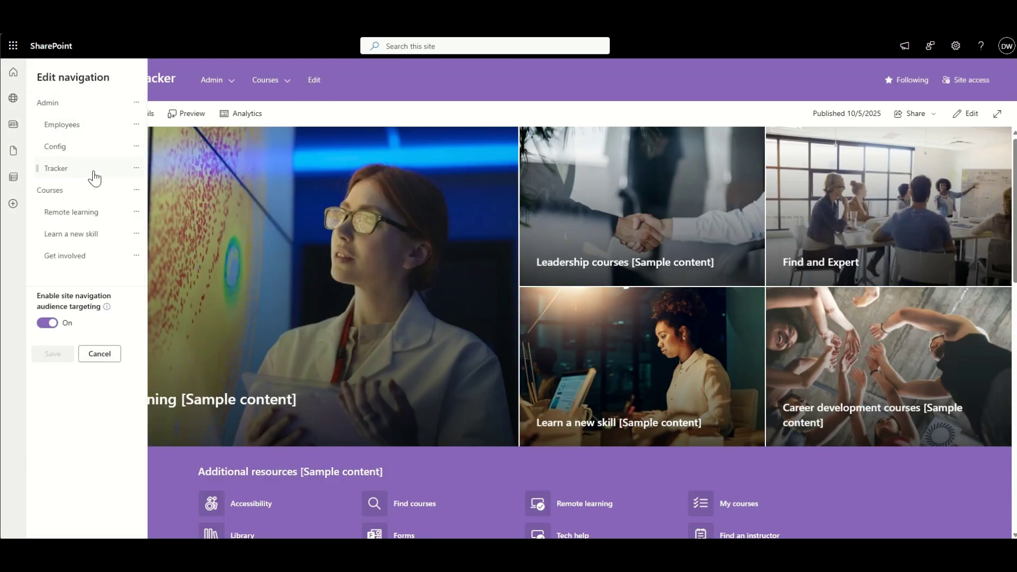
{"action": "left_click", "coordinate": [92, 180]}
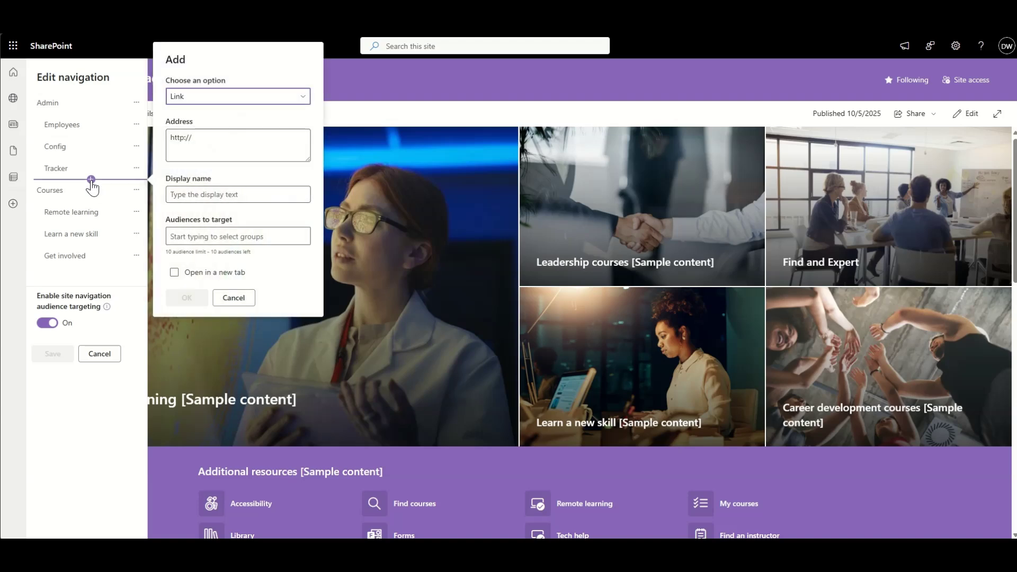
{"action": "left_click", "coordinate": [233, 295]}
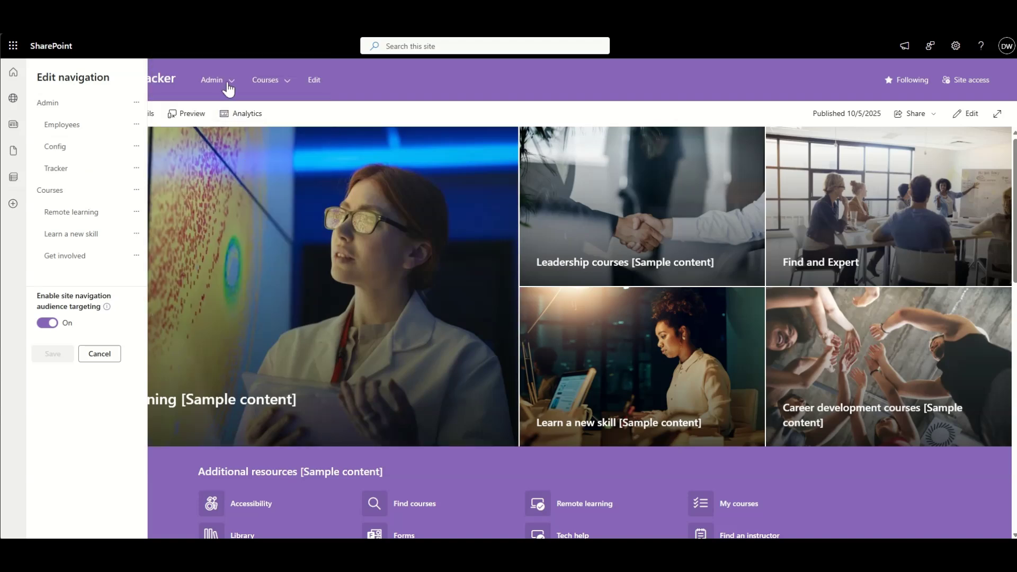
{"action": "left_click", "coordinate": [96, 350]}
{"action": "mouse_move", "coordinate": [220, 90]}
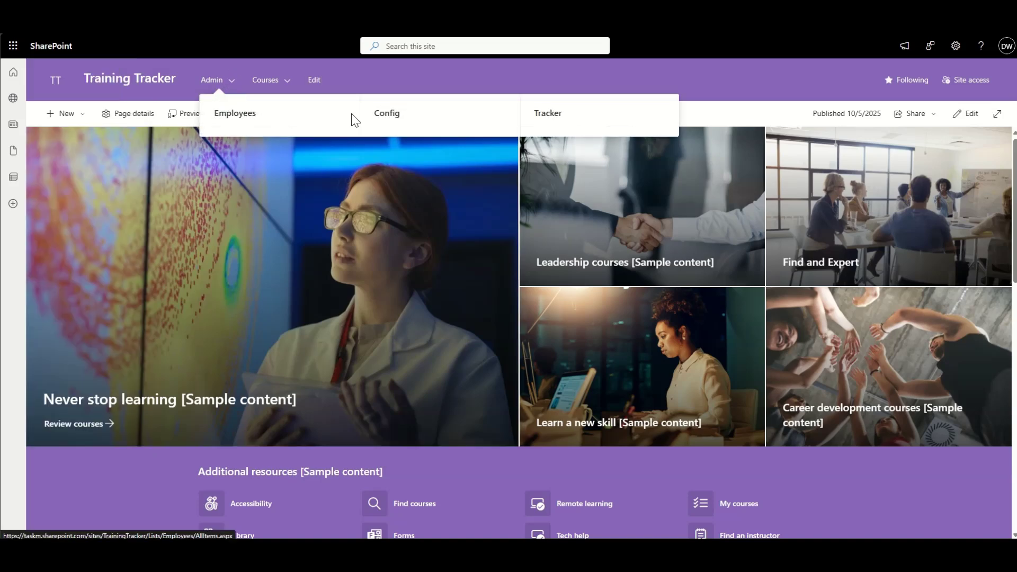
Step: Add a label named "System" beneath Tracker in the Admin section of the site navigation
{"action": "left_click", "coordinate": [316, 80]}
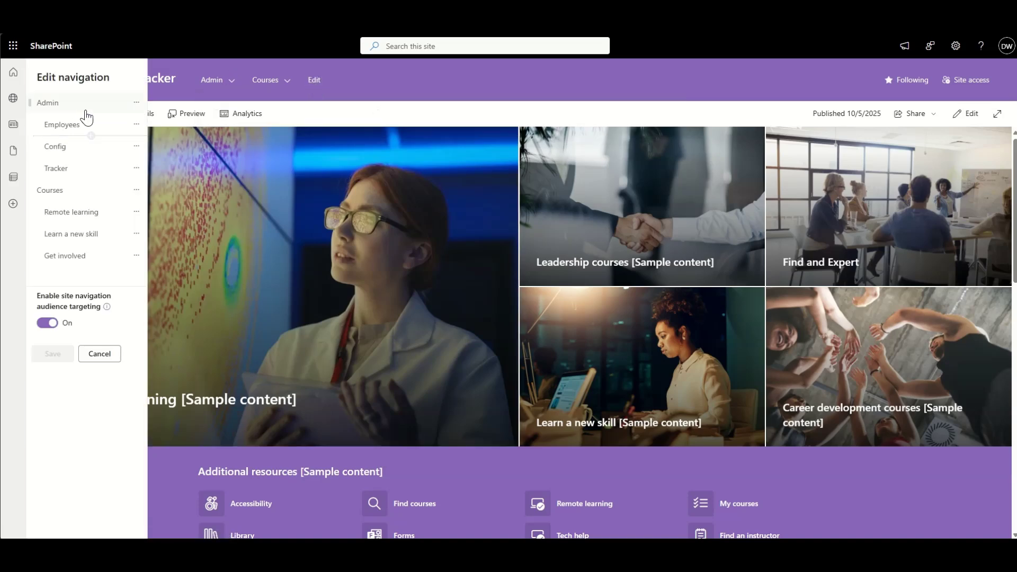
{"action": "left_click", "coordinate": [91, 179]}
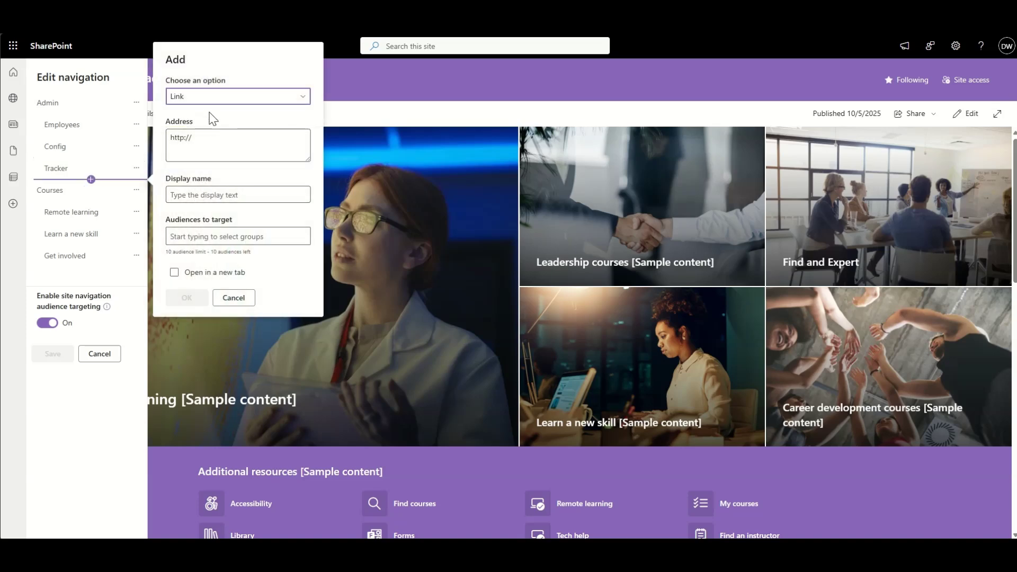
{"action": "left_click", "coordinate": [195, 96]}
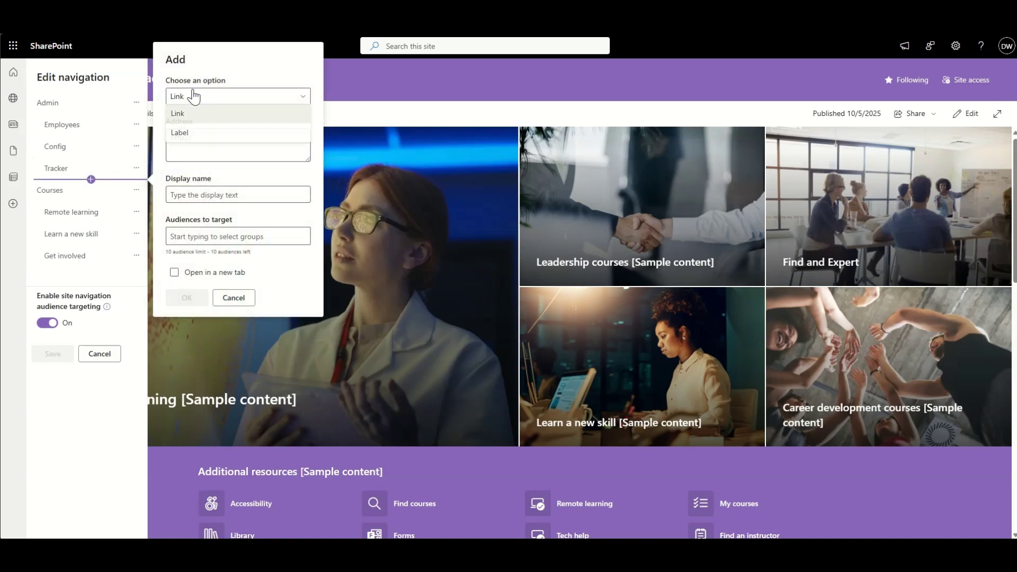
{"action": "left_click", "coordinate": [200, 136]}
{"action": "left_click", "coordinate": [198, 194]}
{"action": "type", "text": "C"}
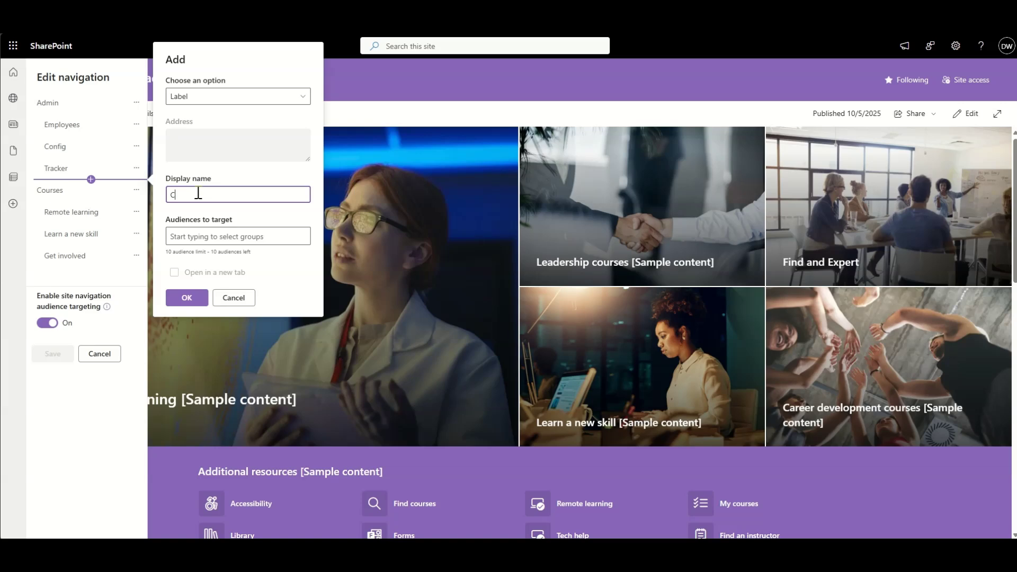
{"action": "key", "text": "BackSpace"}
{"action": "type", "text": "System"}
{"action": "left_click", "coordinate": [186, 297]}
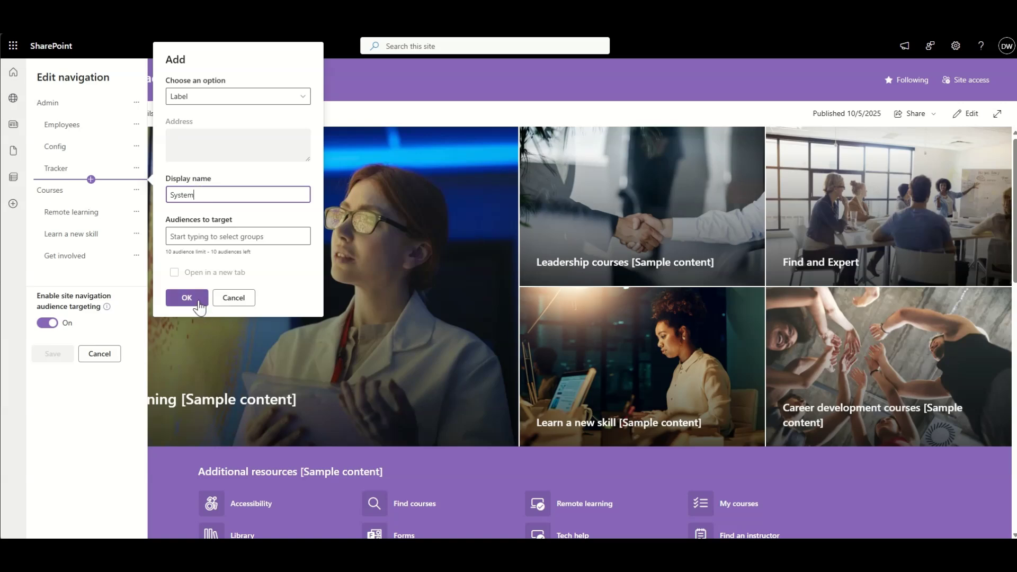
Step: Move the System label up between Employees and Config in the Admin navigation and open its options
{"action": "left_click", "coordinate": [137, 189]}
{"action": "left_click", "coordinate": [164, 236]}
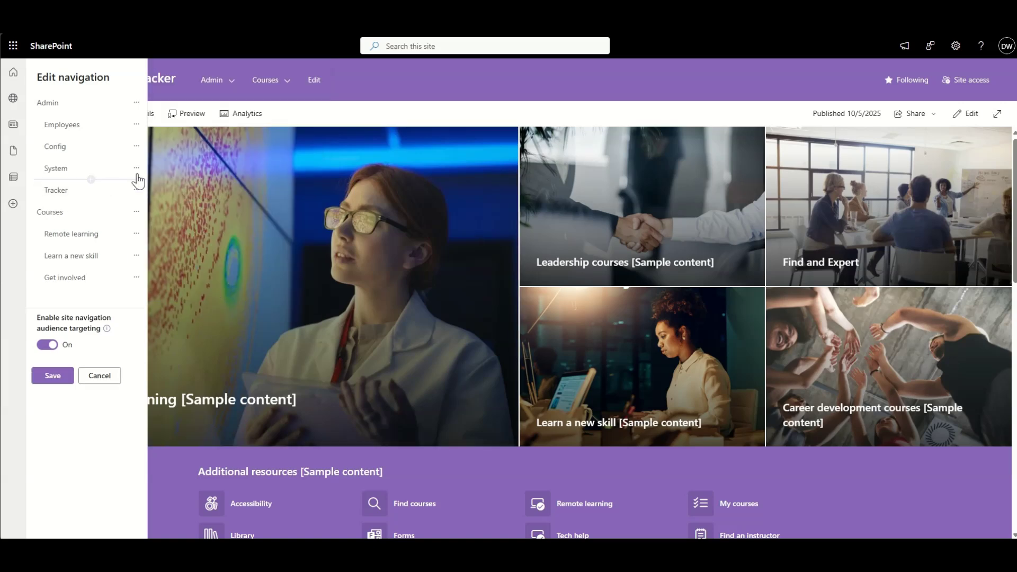
{"action": "left_click", "coordinate": [136, 168]}
{"action": "left_click", "coordinate": [156, 211]}
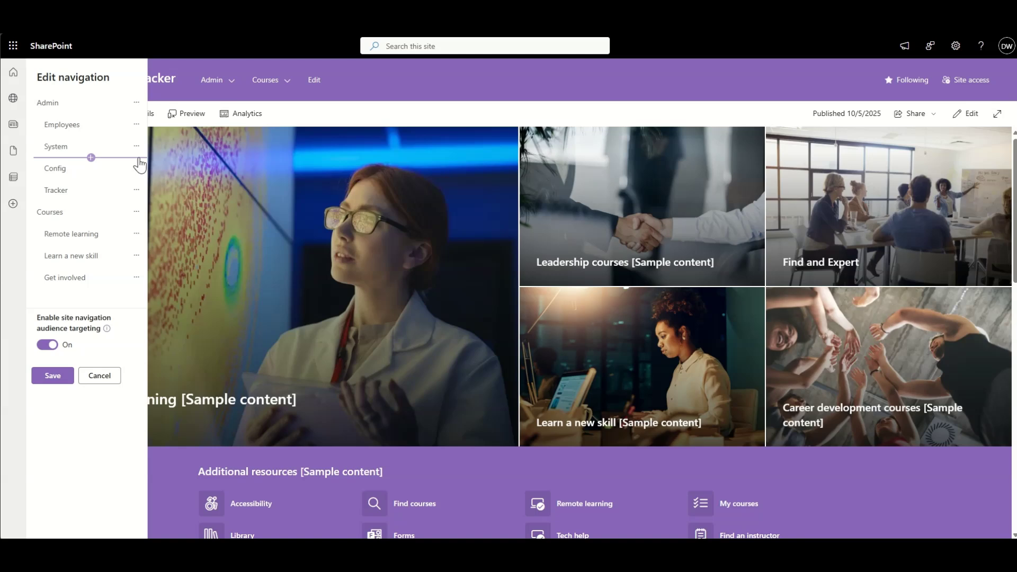
{"action": "left_click", "coordinate": [136, 147]}
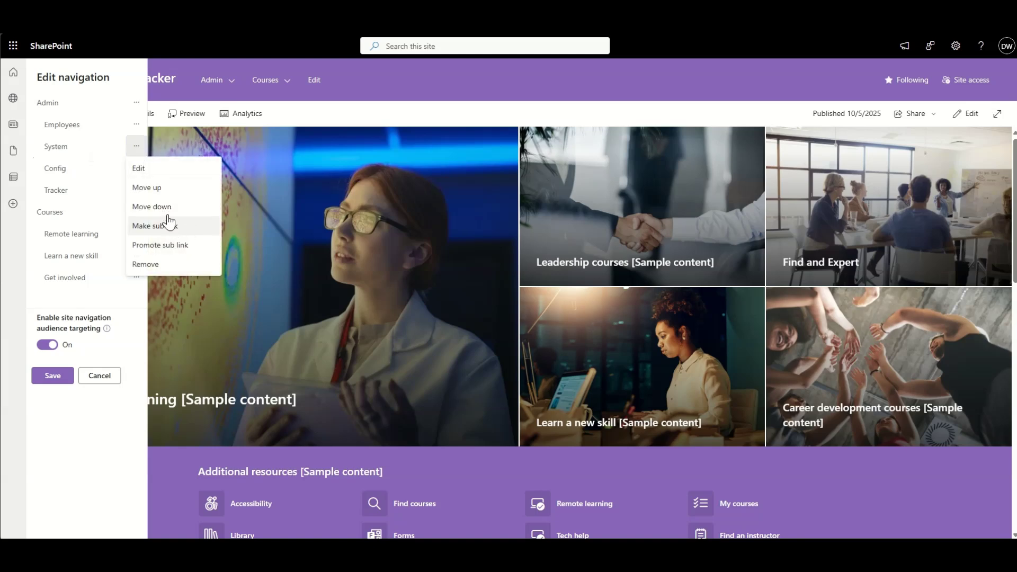
Step: Move System above Employees, nest Employees, Config and Tracker under System as sub links, and save the site navigation
{"action": "left_click", "coordinate": [167, 185]}
{"action": "left_click", "coordinate": [137, 149]}
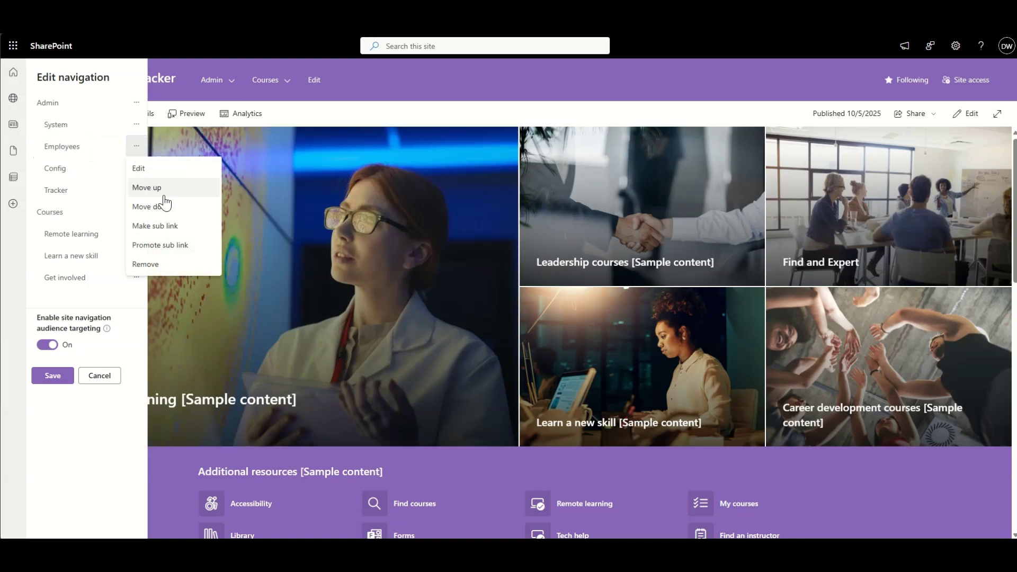
{"action": "left_click", "coordinate": [178, 226]}
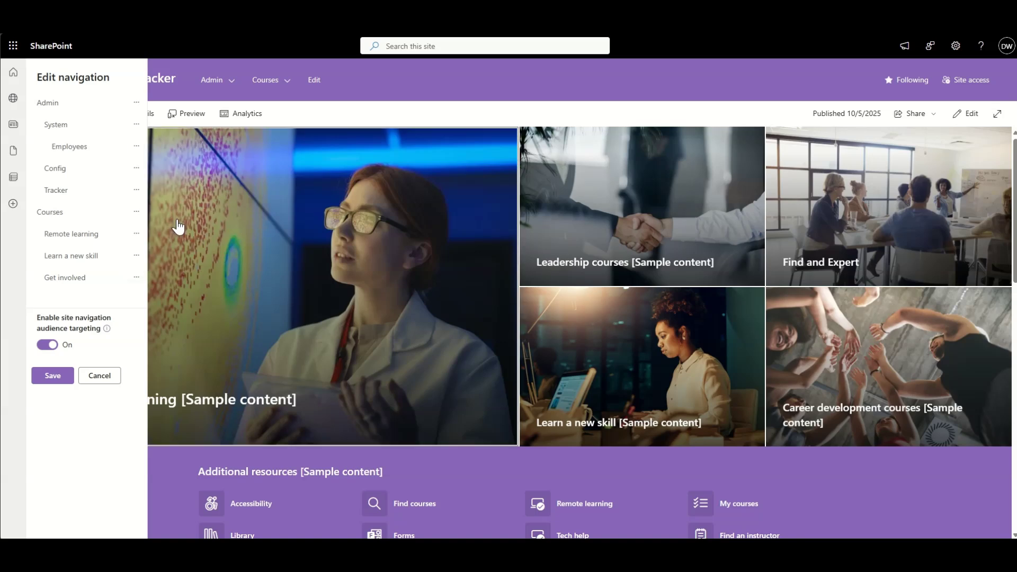
{"action": "left_click", "coordinate": [137, 168]}
{"action": "left_click", "coordinate": [171, 248]}
{"action": "left_click", "coordinate": [136, 190]}
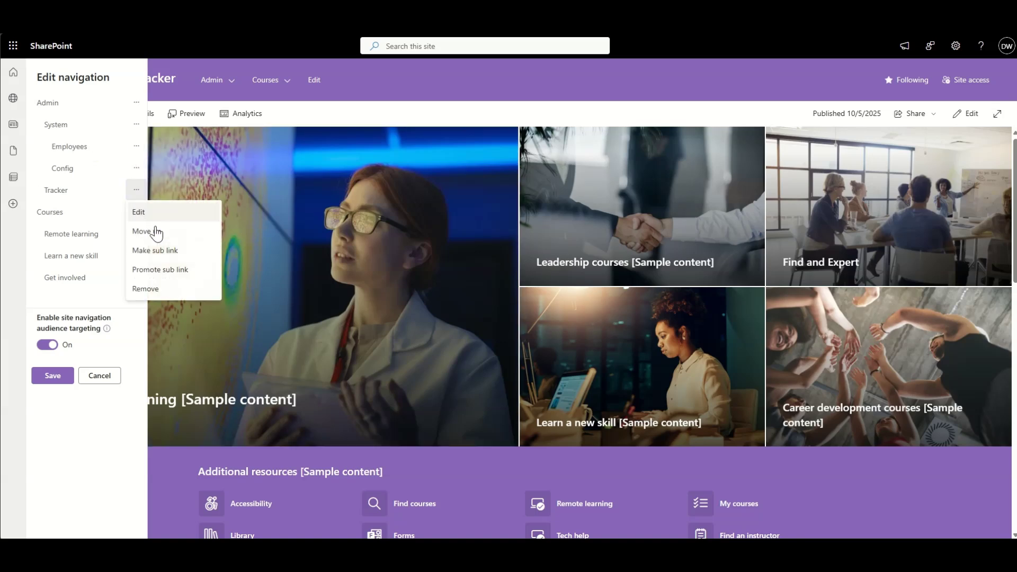
{"action": "left_click", "coordinate": [155, 249]}
{"action": "left_click", "coordinate": [51, 377]}
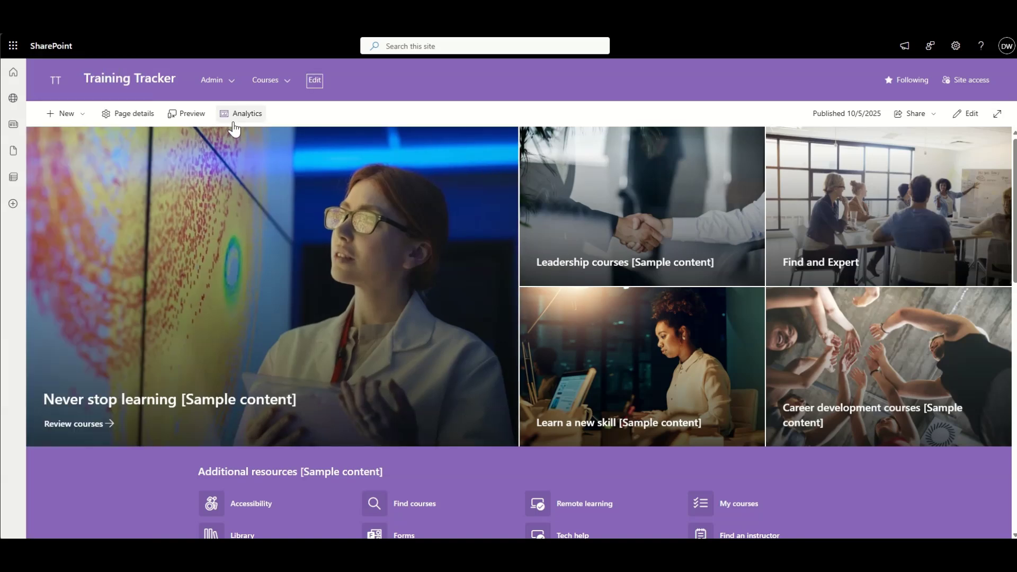
{"action": "left_click", "coordinate": [228, 84]}
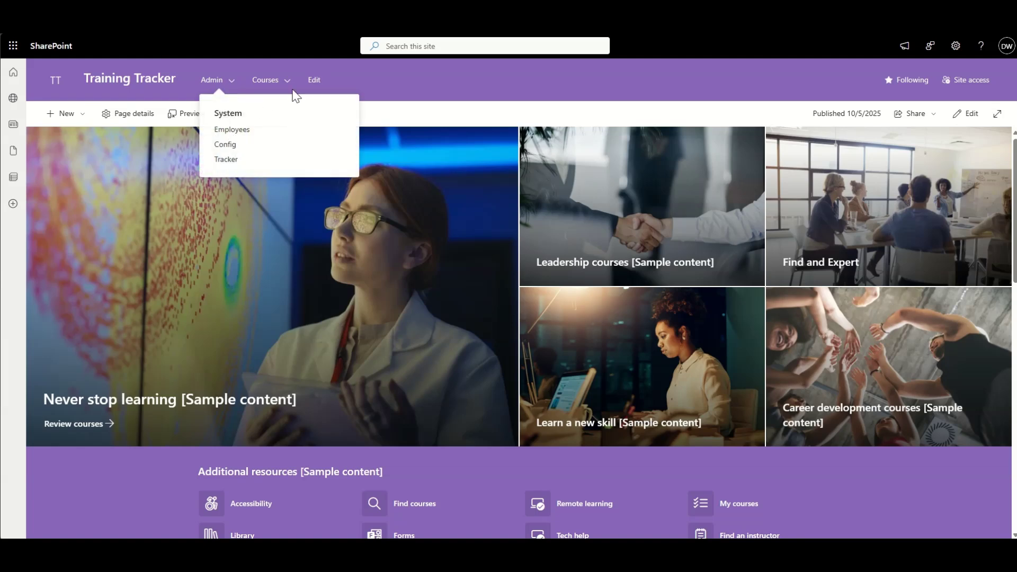
Step: Add a label named Status below Tracker in the site navigation and promote it to the same level as System
{"action": "left_click", "coordinate": [314, 80]}
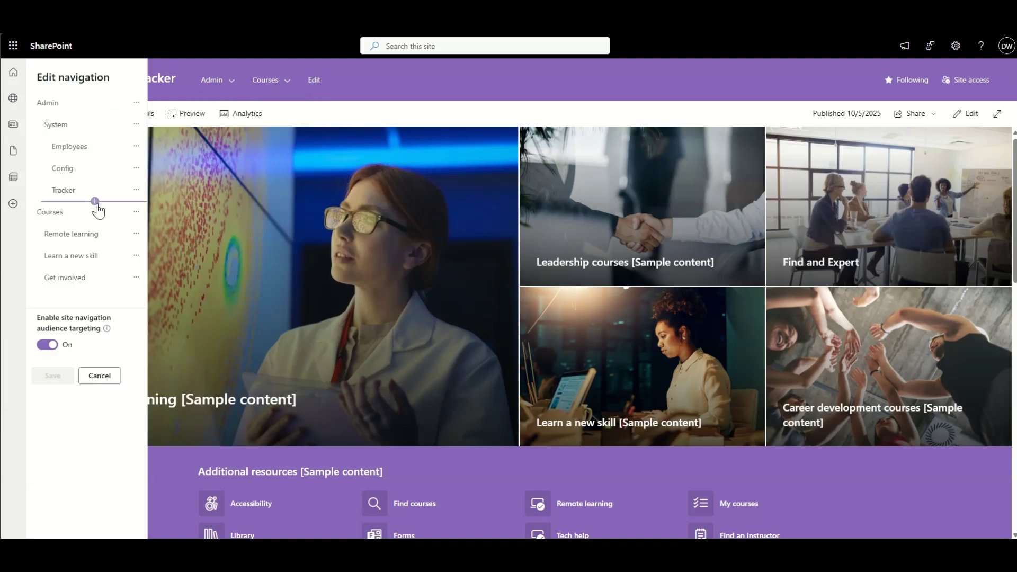
{"action": "left_click", "coordinate": [95, 201]}
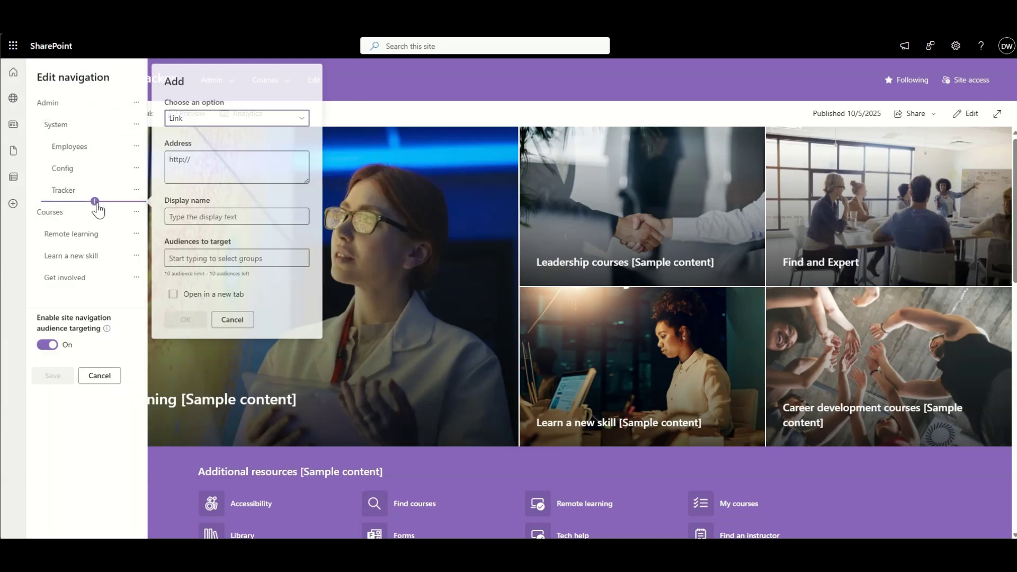
{"action": "left_click", "coordinate": [244, 123]}
{"action": "left_click", "coordinate": [234, 155]}
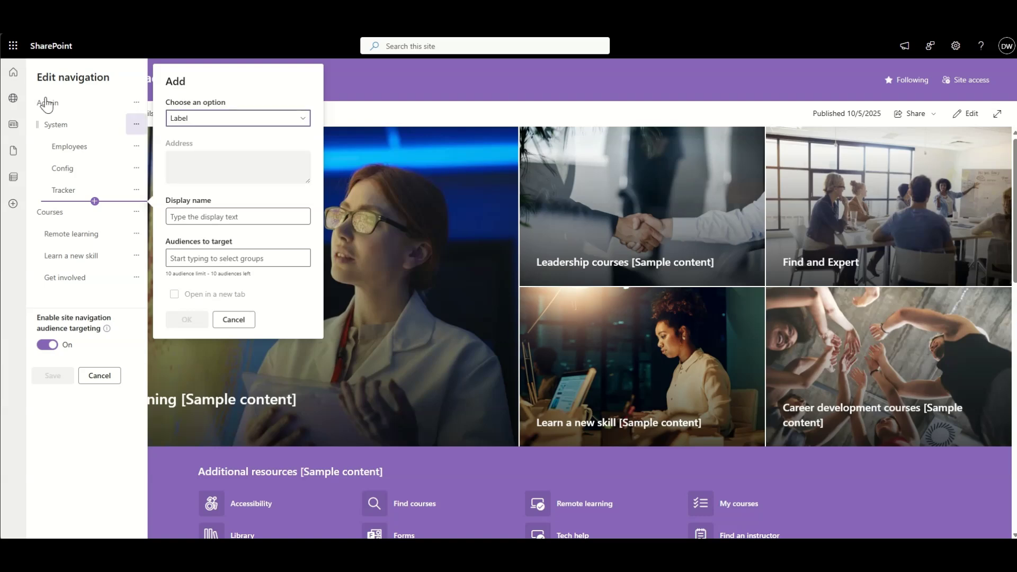
{"action": "left_click", "coordinate": [222, 219]}
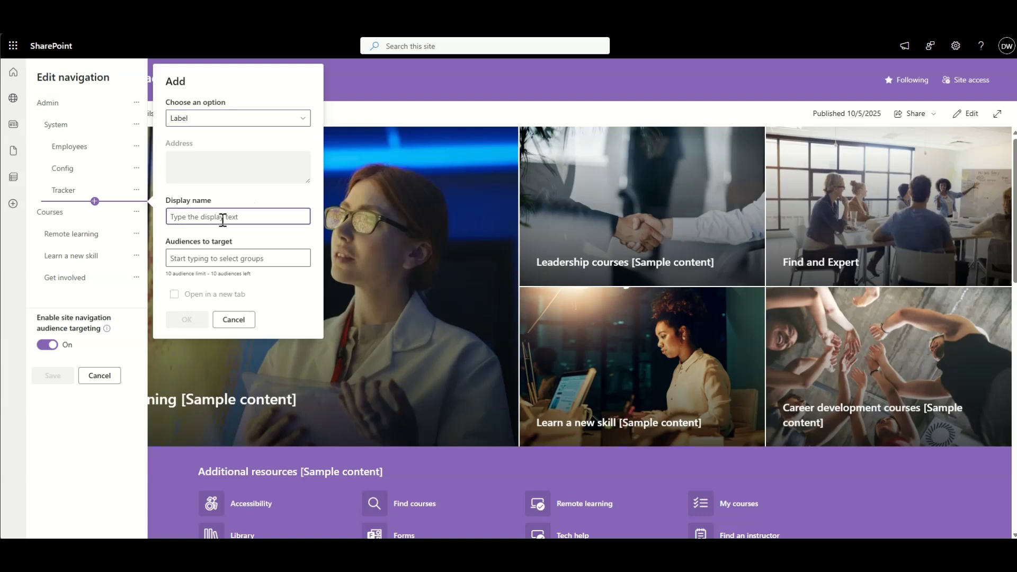
{"action": "type", "text": "Status"}
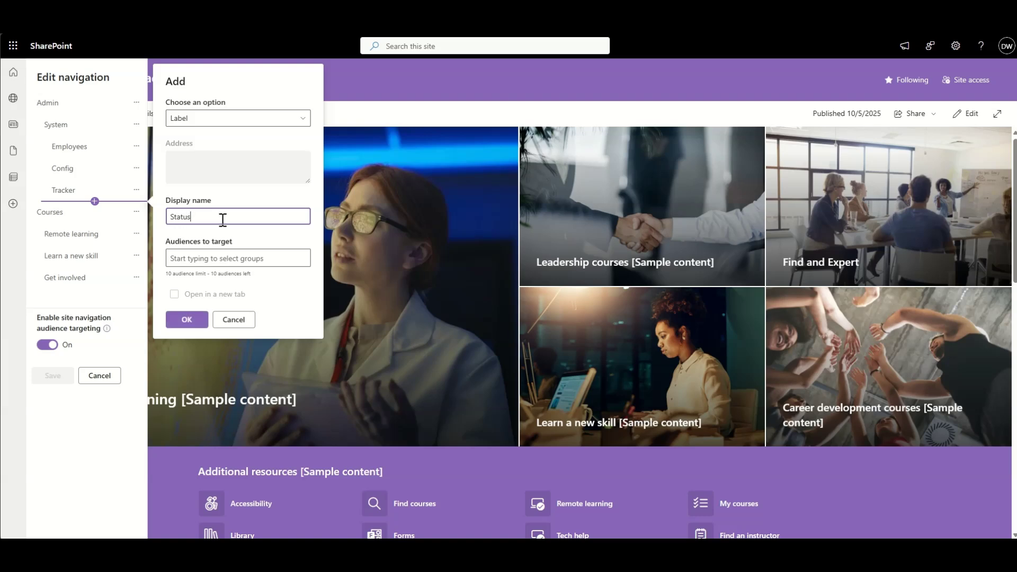
{"action": "key", "text": "ctrl+a"}
{"action": "type", "text": "T"}
{"action": "key", "text": "ctrl+a"}
{"action": "type", "text": "D"}
{"action": "key", "text": "ctrl+a"}
{"action": "type", "text": "S"}
{"action": "left_click", "coordinate": [185, 319]}
{"action": "left_click", "coordinate": [136, 211]}
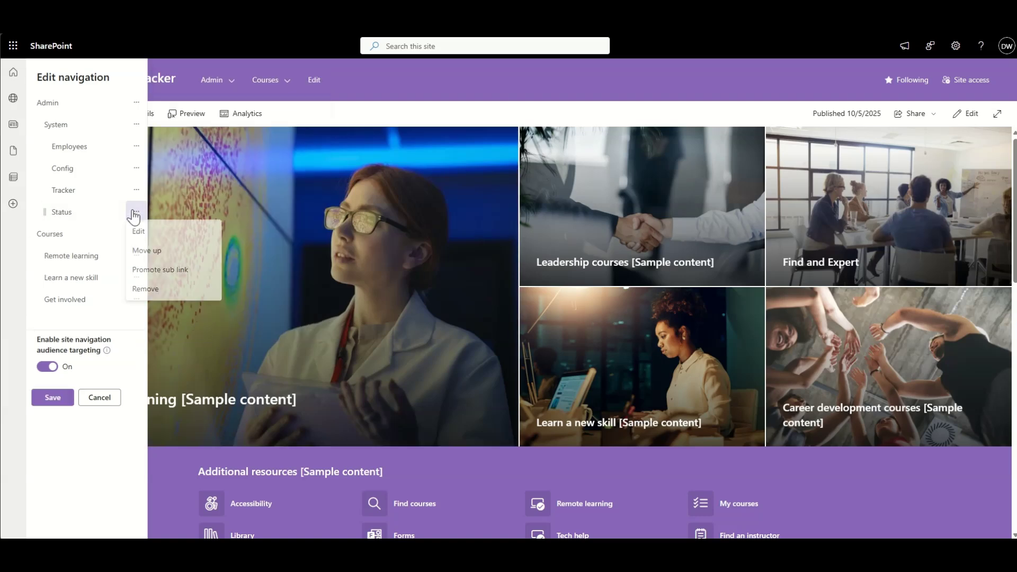
{"action": "left_click", "coordinate": [181, 274]}
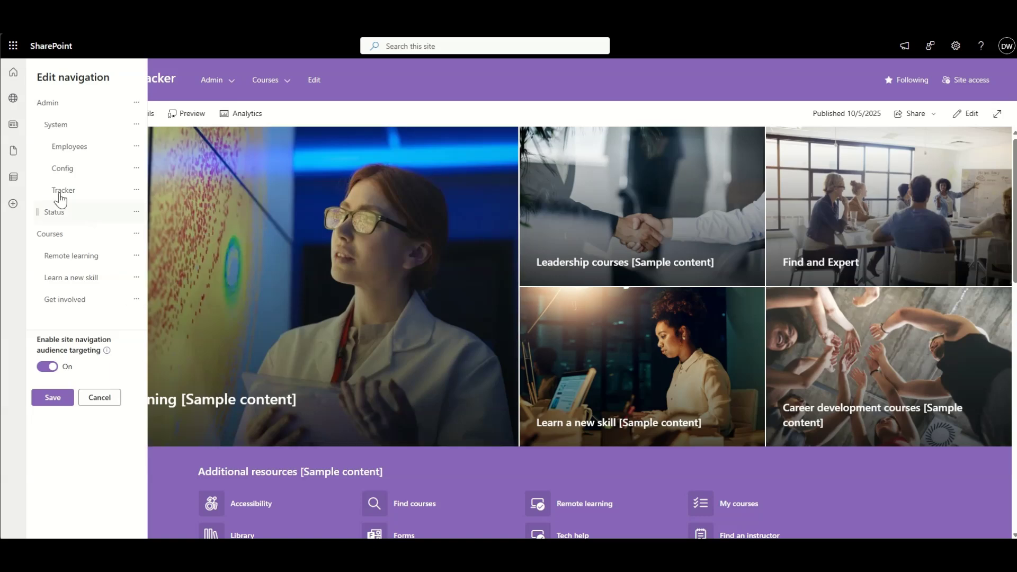
Step: Begin a new navigation entry directly below Status and set its type to Link
{"action": "left_click", "coordinate": [91, 223]}
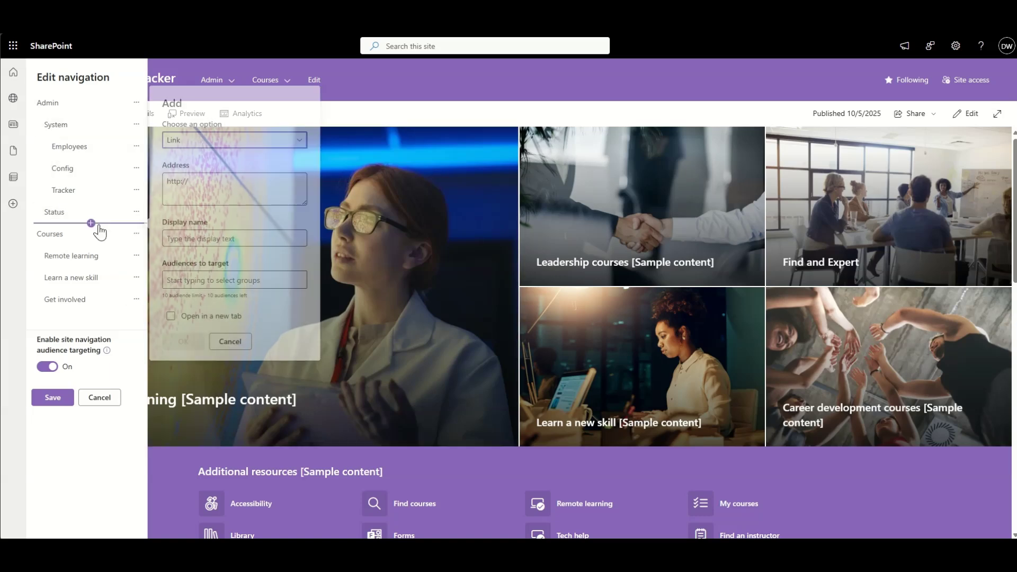
{"action": "left_click", "coordinate": [212, 140]}
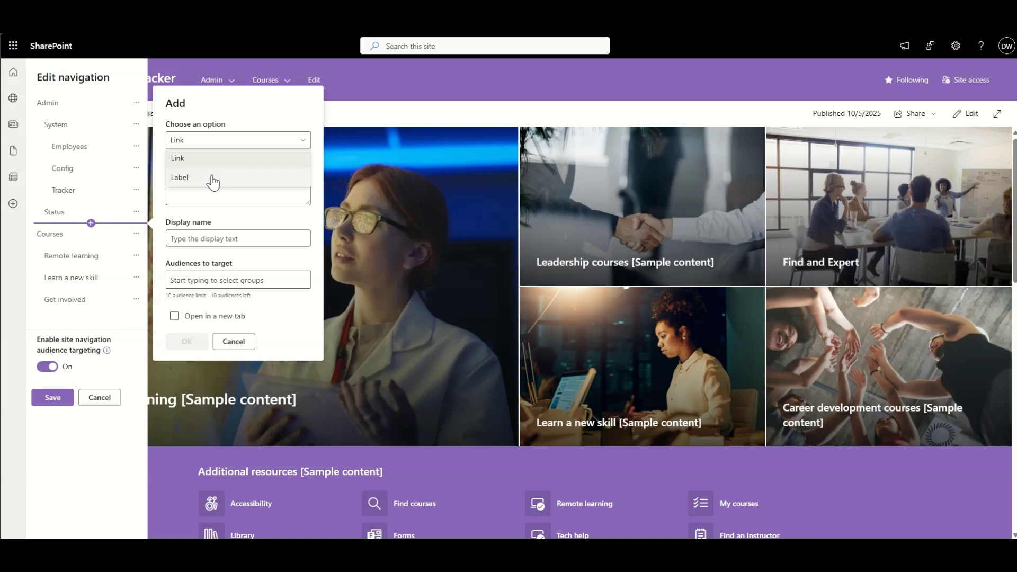
{"action": "left_click", "coordinate": [211, 180]}
{"action": "left_click", "coordinate": [217, 240]}
{"action": "type", "text": "Not S"}
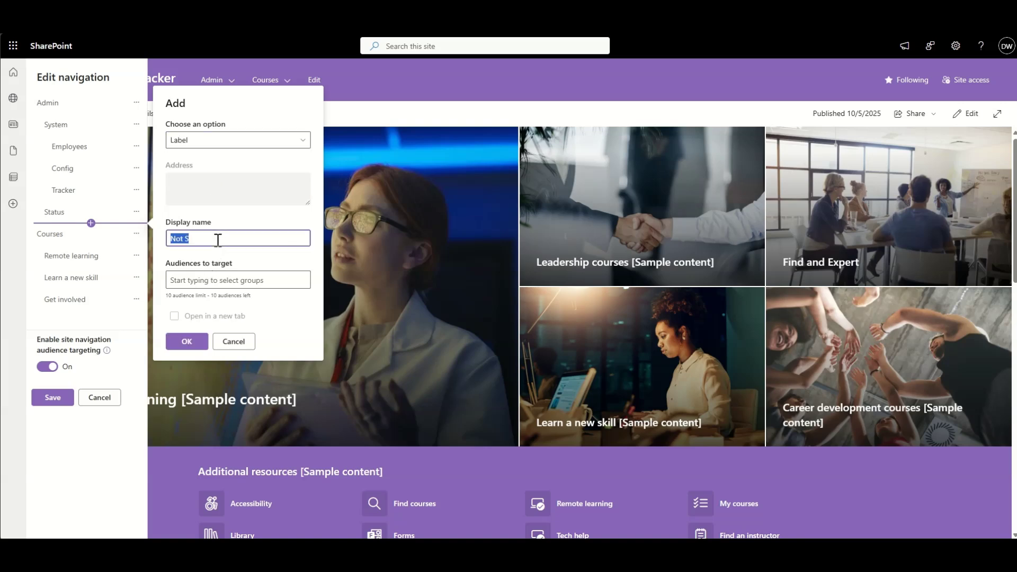
{"action": "left_click", "coordinate": [225, 142]}
{"action": "left_click", "coordinate": [212, 157]}
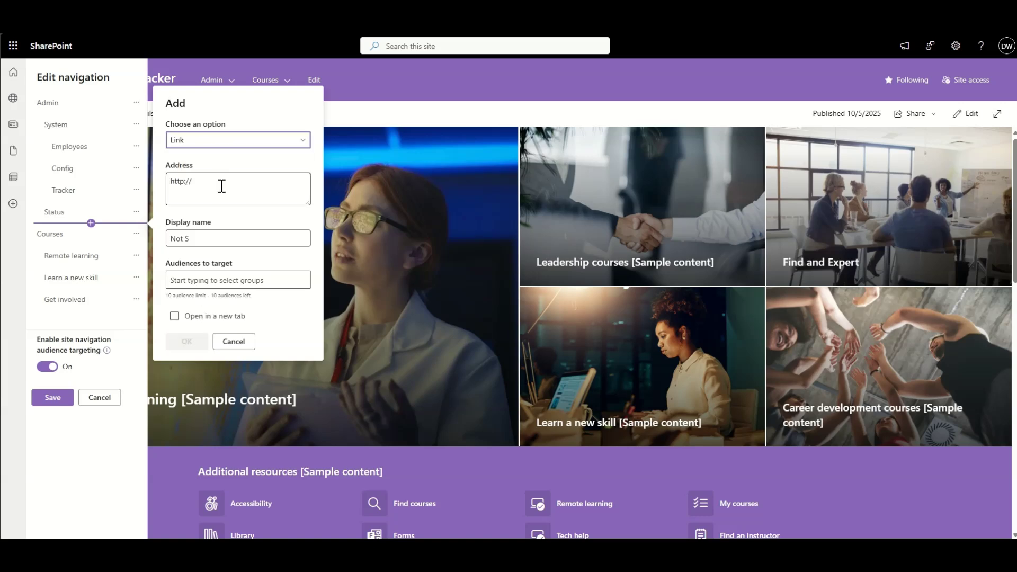
Step: Paste the copied Tracker list view URL as the new link's address, replacing the default text
{"action": "left_click", "coordinate": [221, 186]}
{"action": "key", "text": "ctrl+v"}
{"action": "key", "text": "ctrl+s"}
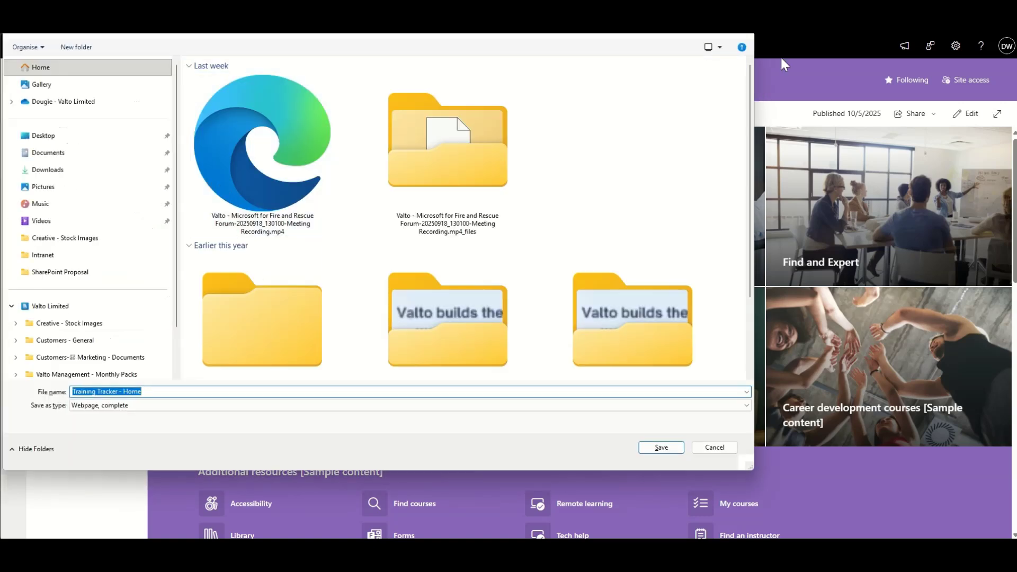
{"action": "key", "text": "Escape"}
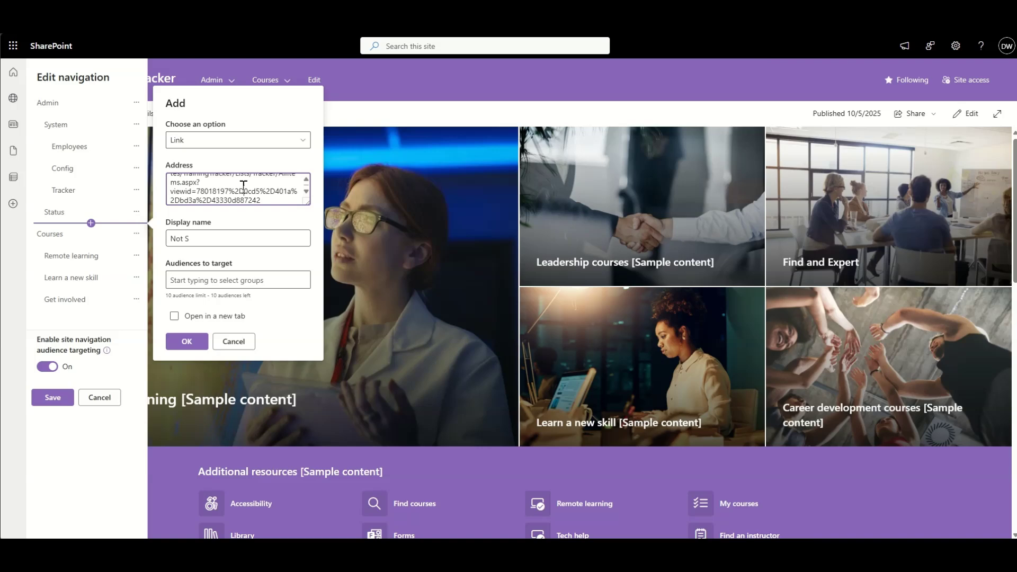
{"action": "key", "text": "ctrl+a"}
{"action": "key", "text": "ctrl+v"}
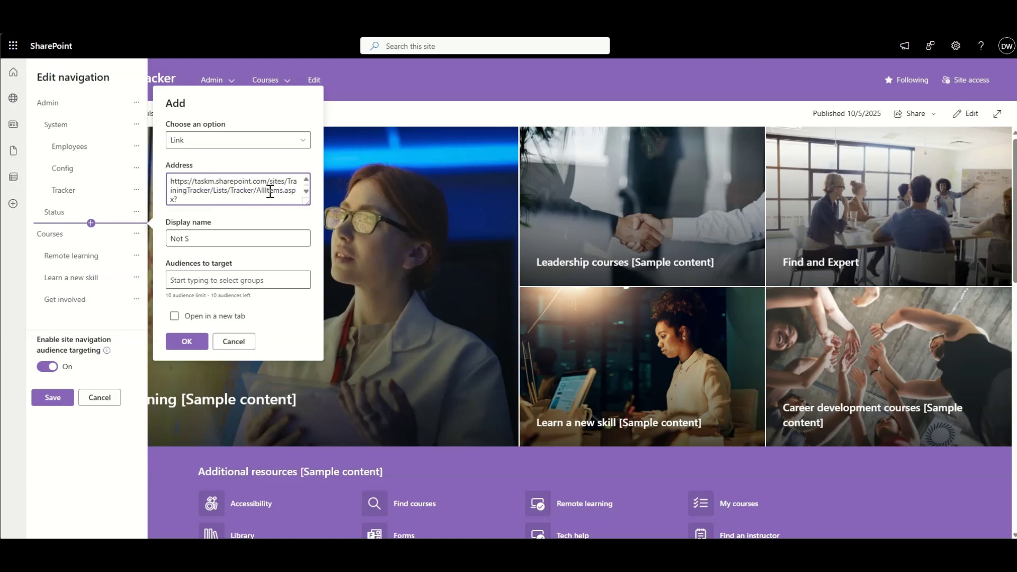
Step: Name the link Not Started, nest it under Status as a sub link, and save the navigation
{"action": "left_click", "coordinate": [243, 242]}
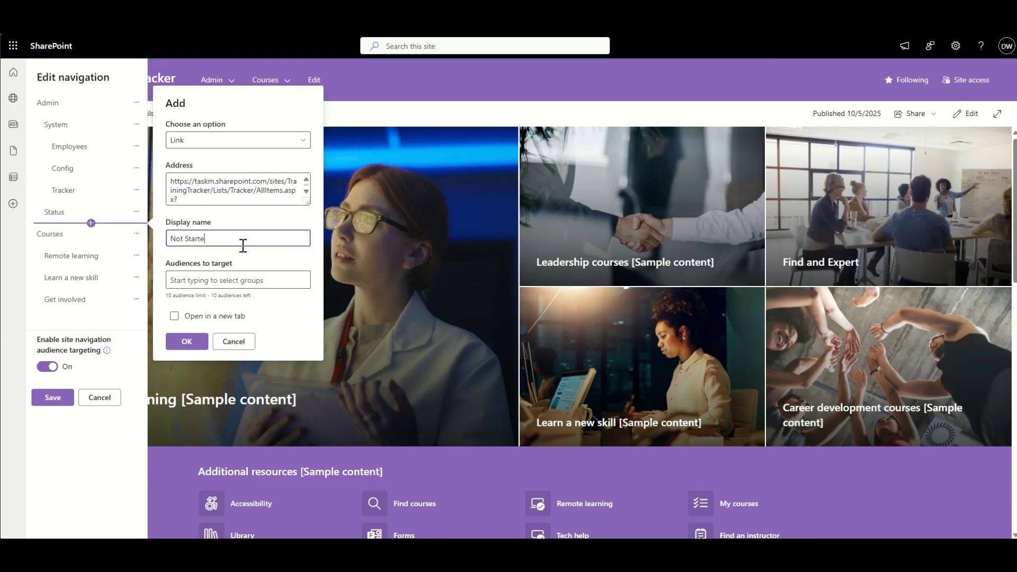
{"action": "left_click", "coordinate": [188, 342]}
{"action": "left_click", "coordinate": [134, 238]}
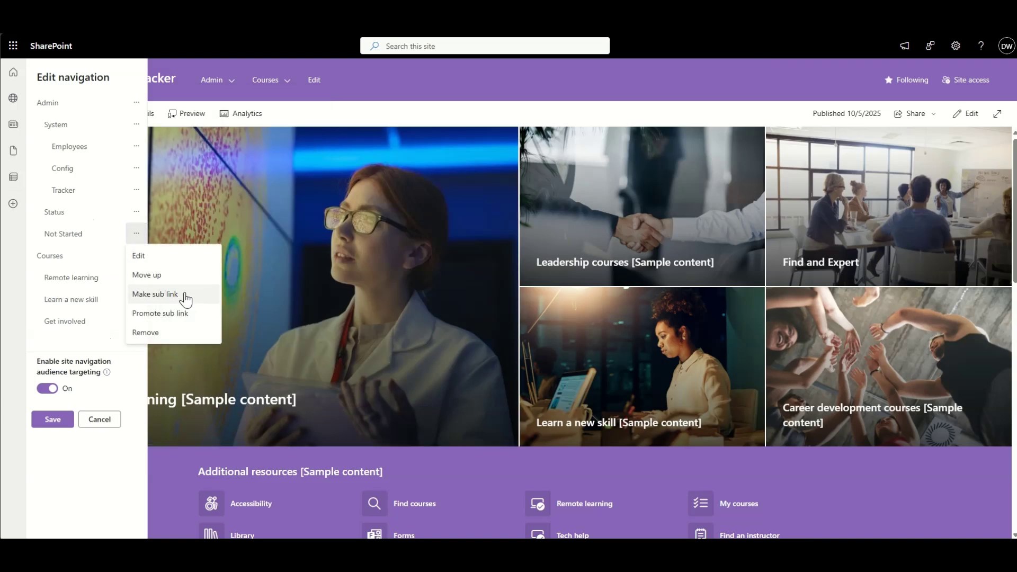
{"action": "left_click", "coordinate": [186, 295]}
{"action": "left_click", "coordinate": [58, 418]}
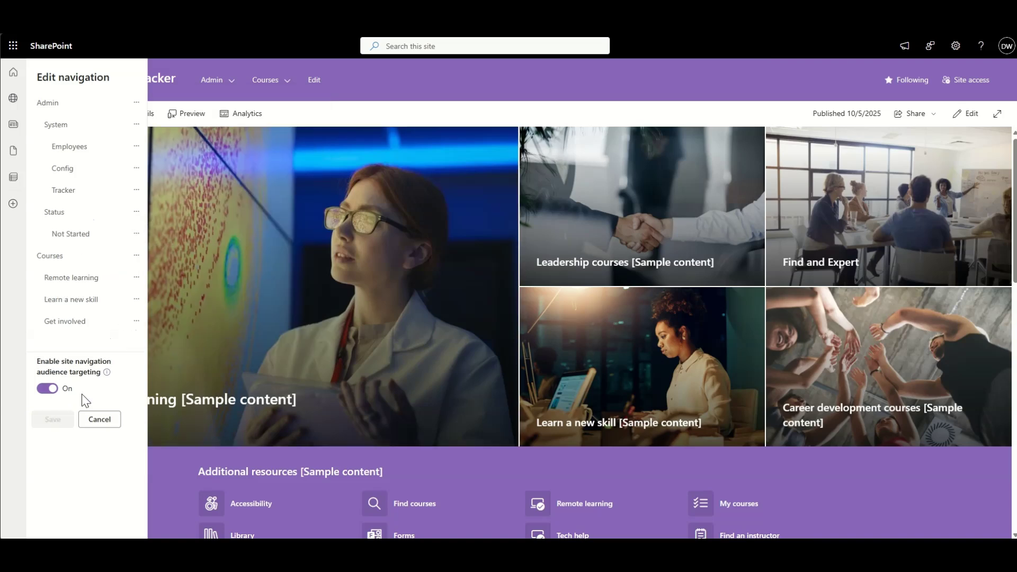
Step: Test the Not Started link under Admin and review the Tracker list's All Items view
{"action": "left_click", "coordinate": [235, 83]}
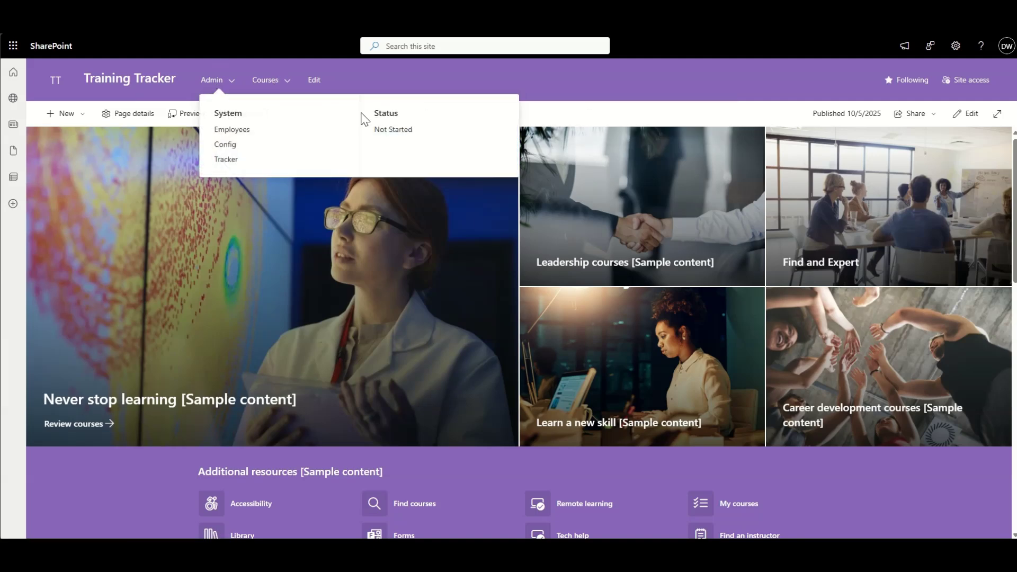
{"action": "left_click", "coordinate": [387, 131]}
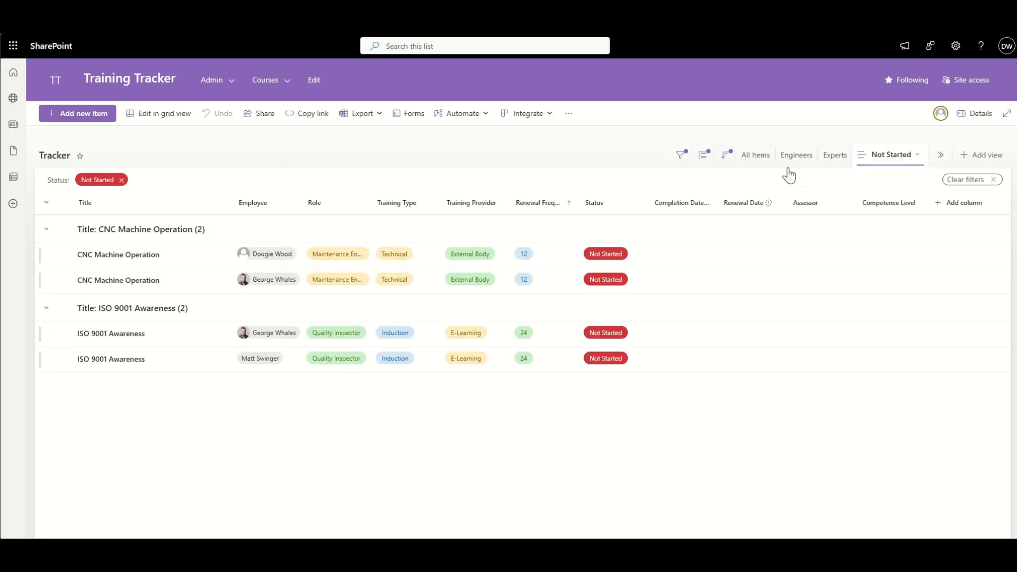
{"action": "left_click", "coordinate": [747, 168]}
{"action": "scroll", "coordinate": [674, 273], "scroll_direction": "down", "scroll_amount": 1}
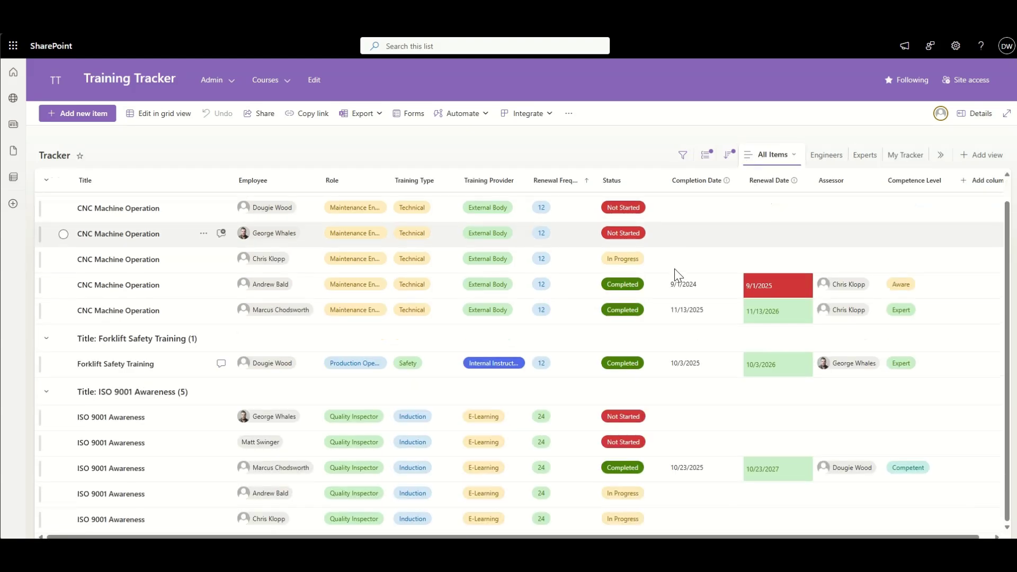
{"action": "scroll", "coordinate": [675, 268], "scroll_direction": "up", "scroll_amount": 1}
Step: Return to the Training Tracker site's home page without changing the navigation
{"action": "left_click", "coordinate": [314, 80]}
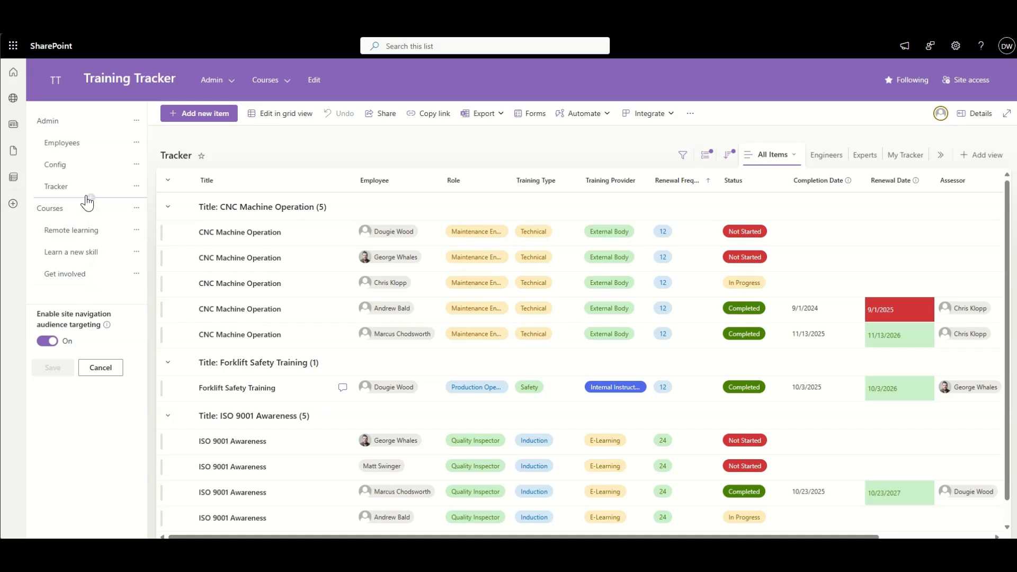
{"action": "left_click", "coordinate": [96, 368]}
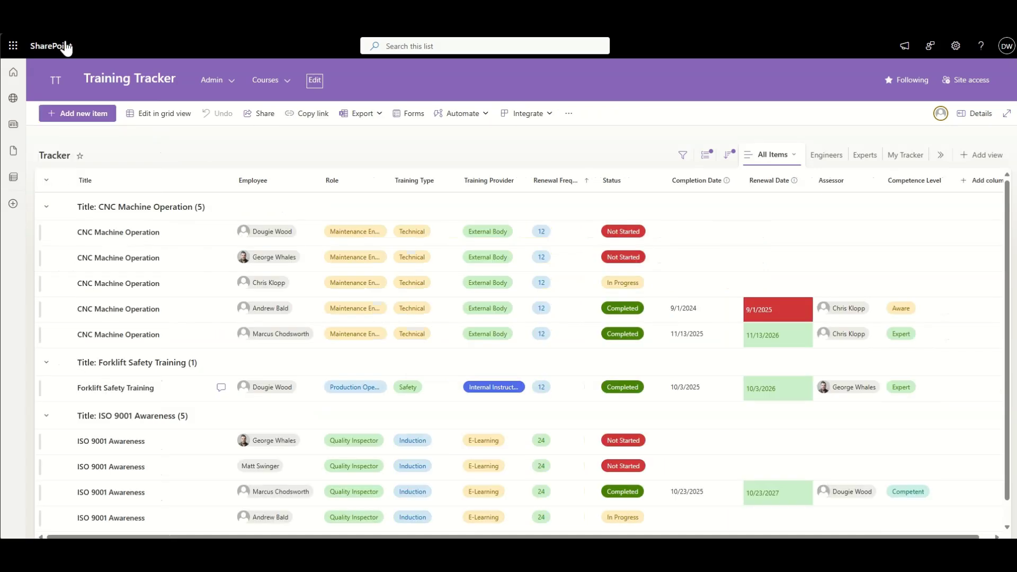
{"action": "left_click", "coordinate": [65, 82]}
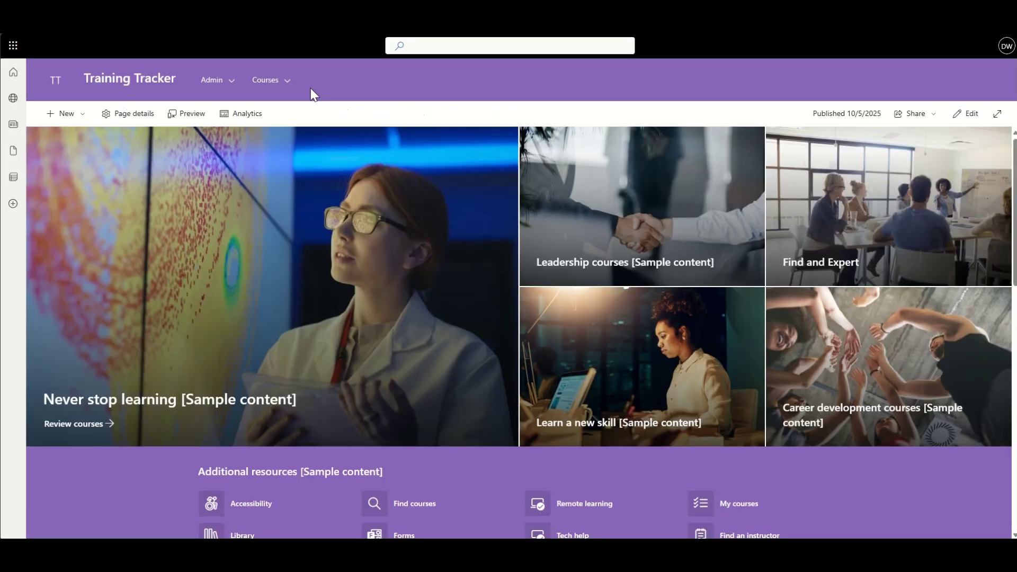
{"action": "left_click", "coordinate": [273, 91]}
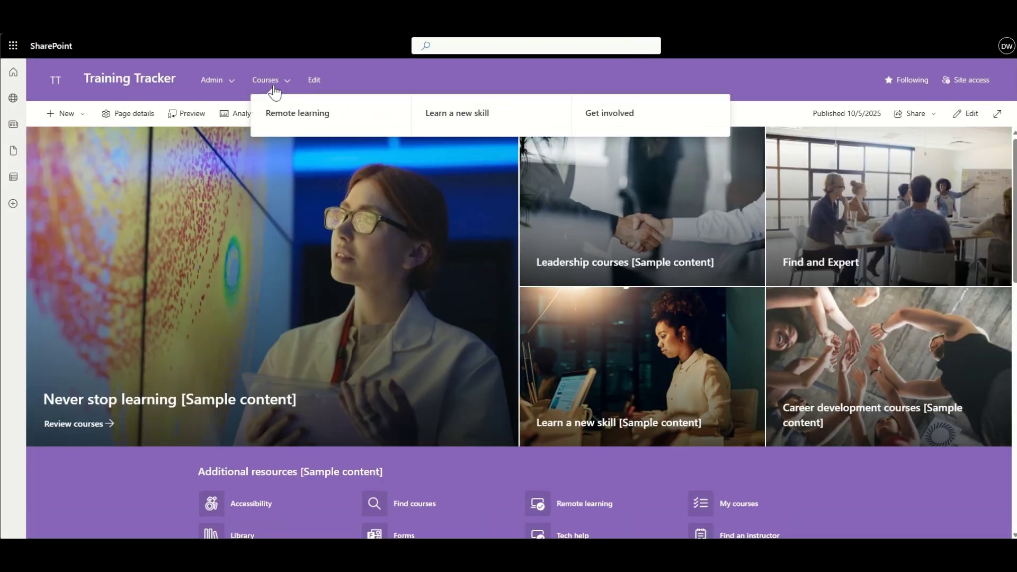
Step: Add a label named In Progress below Not Started in the site navigation
{"action": "left_click", "coordinate": [316, 82]}
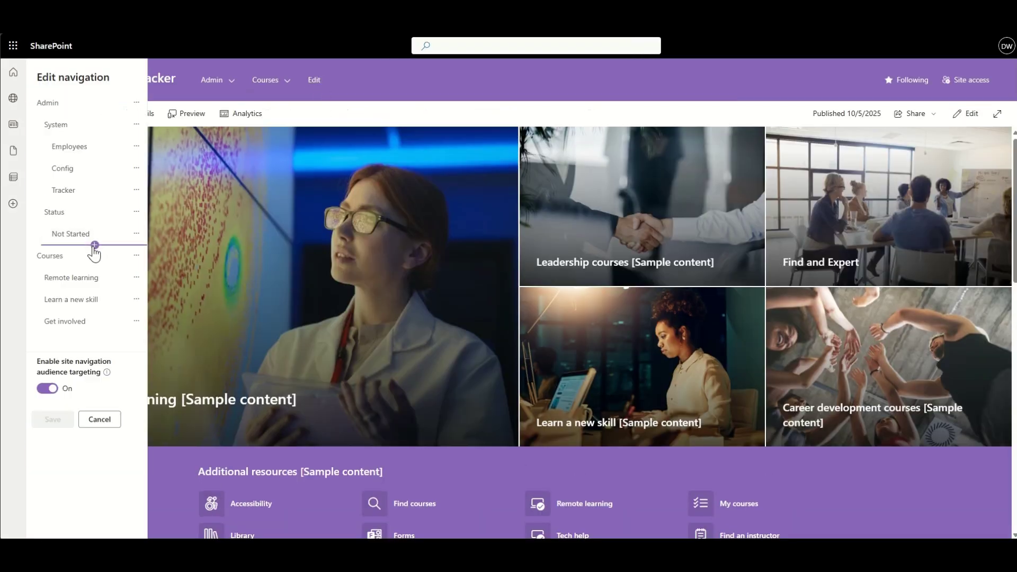
{"action": "left_click", "coordinate": [95, 246]}
{"action": "left_click", "coordinate": [223, 162]}
{"action": "left_click", "coordinate": [205, 197]}
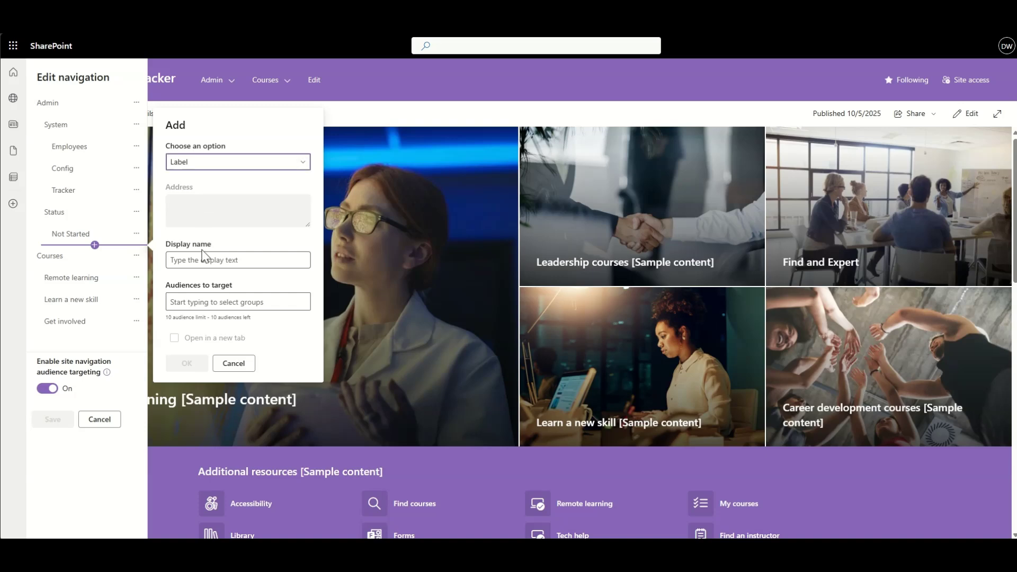
{"action": "left_click", "coordinate": [202, 258]}
{"action": "type", "text": "In Progress"}
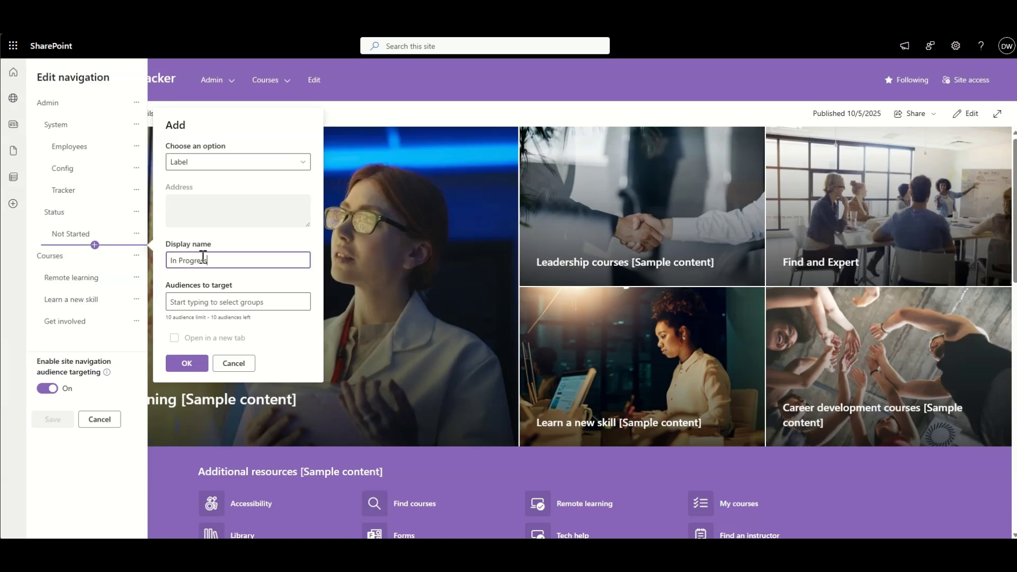
{"action": "left_click", "coordinate": [186, 363]}
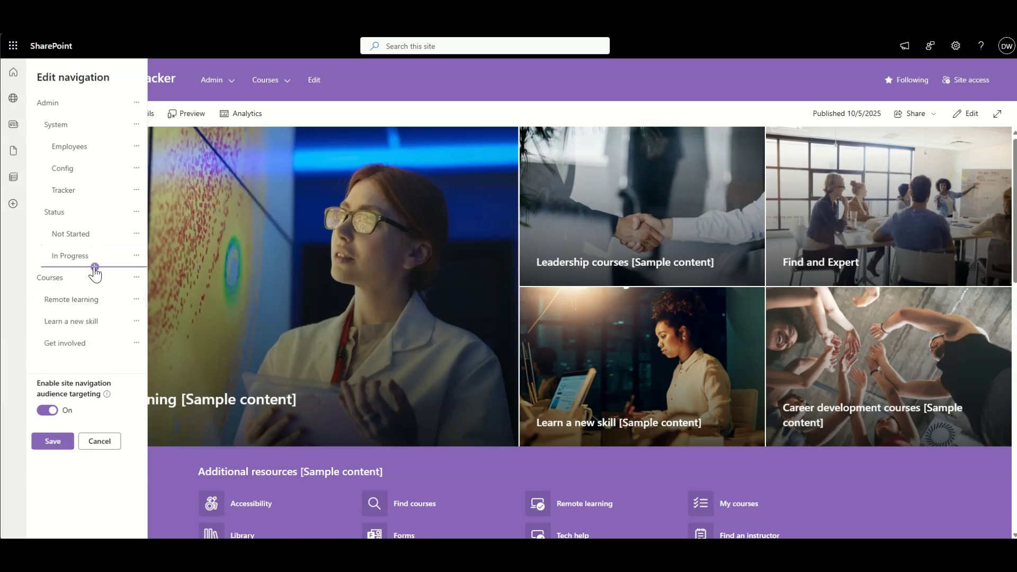
Step: Add a label named Completed below In Progress in the site navigation and save the navigation
{"action": "left_click", "coordinate": [95, 267]}
{"action": "left_click", "coordinate": [220, 186]}
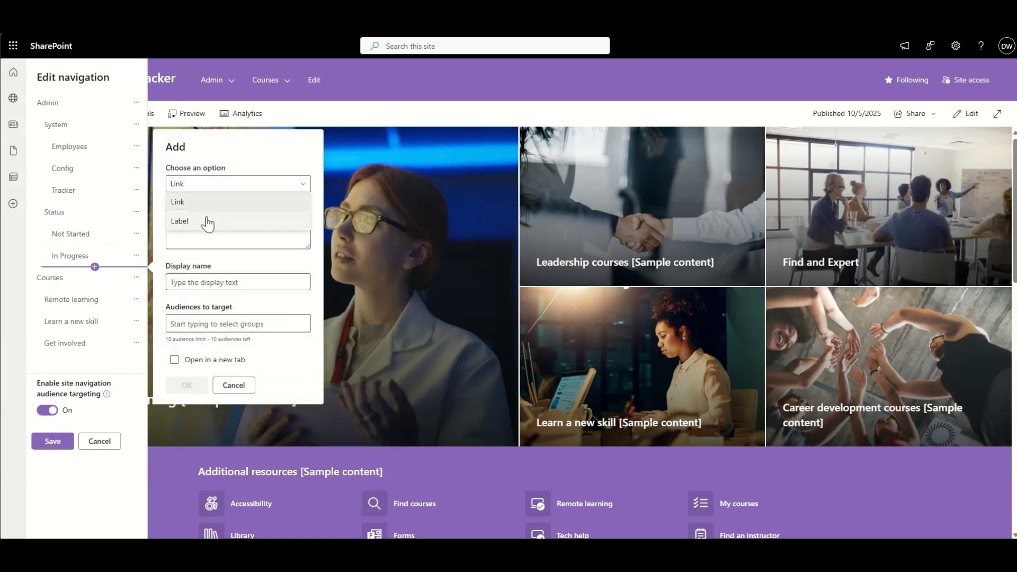
{"action": "left_click", "coordinate": [207, 220]}
{"action": "left_click", "coordinate": [206, 286]}
{"action": "type", "text": "Completed"}
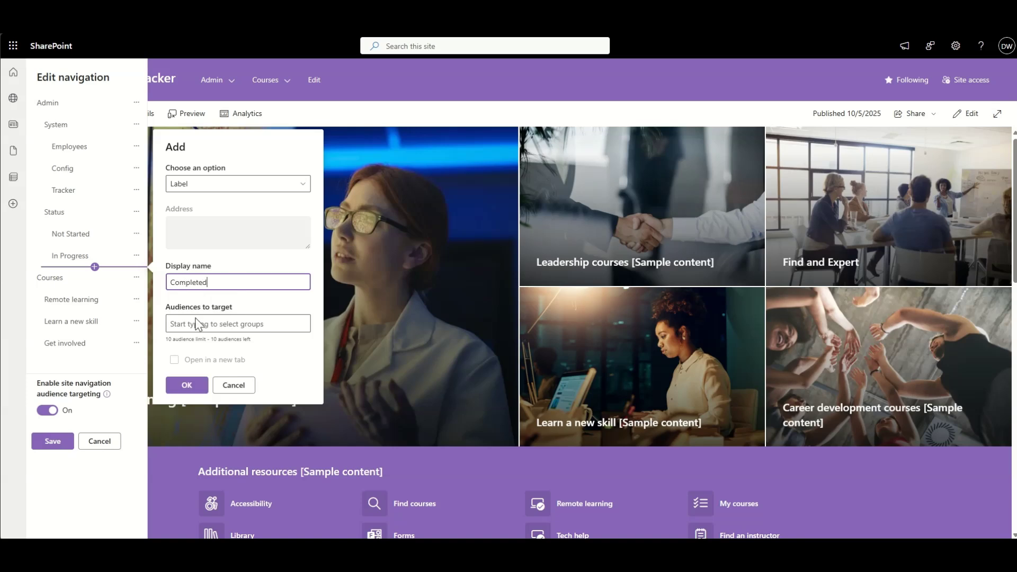
{"action": "left_click", "coordinate": [185, 385]}
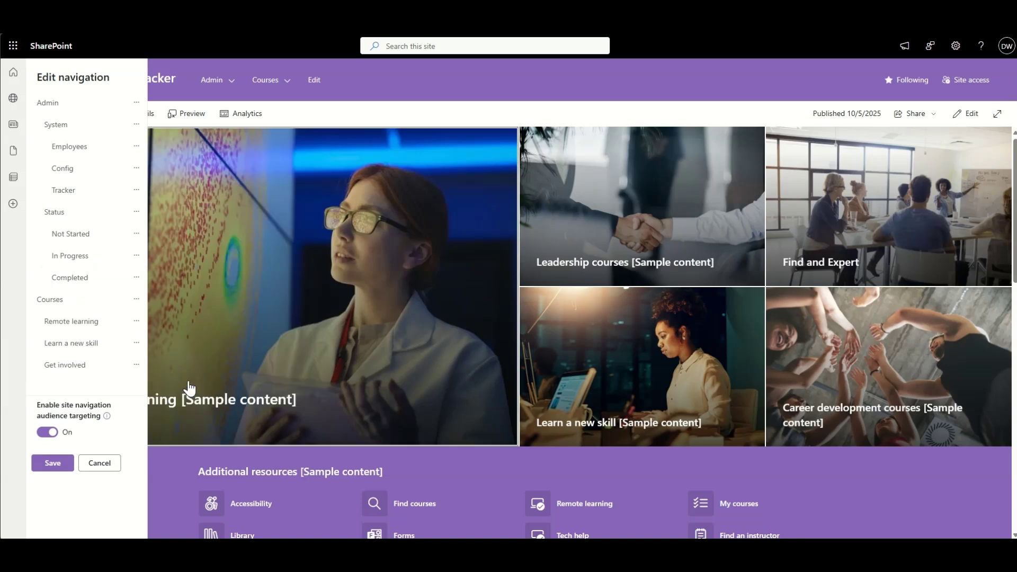
{"action": "left_click", "coordinate": [49, 464]}
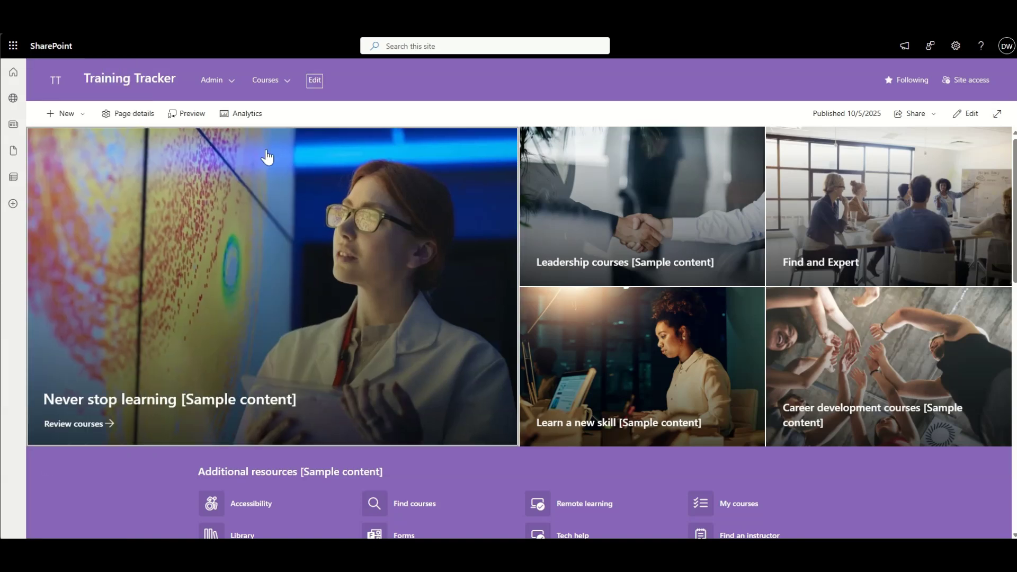
Step: Open the Tracker list from the Admin menu's System group and switch it to the All Items view
{"action": "left_click", "coordinate": [225, 84]}
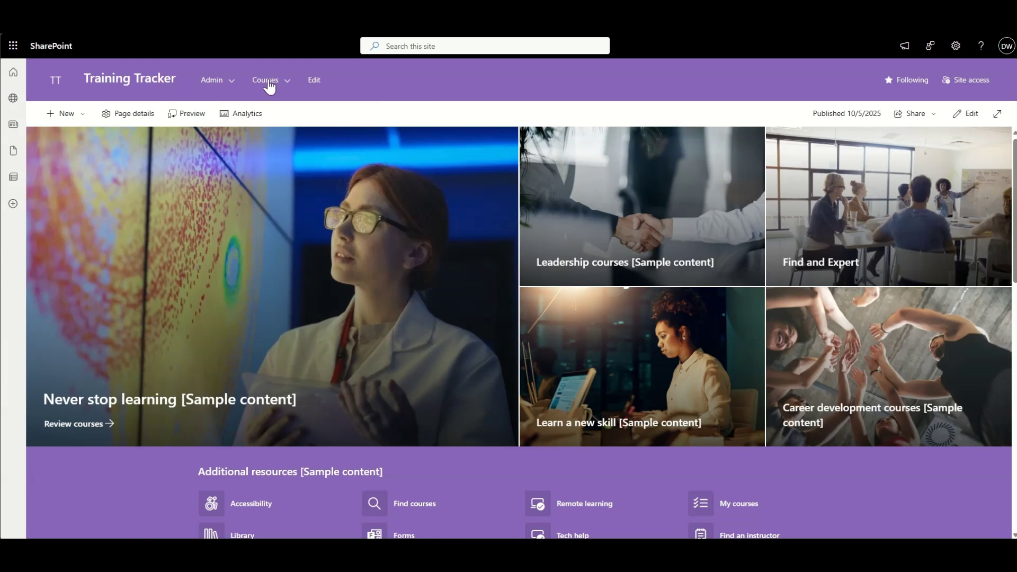
{"action": "left_click", "coordinate": [230, 83]}
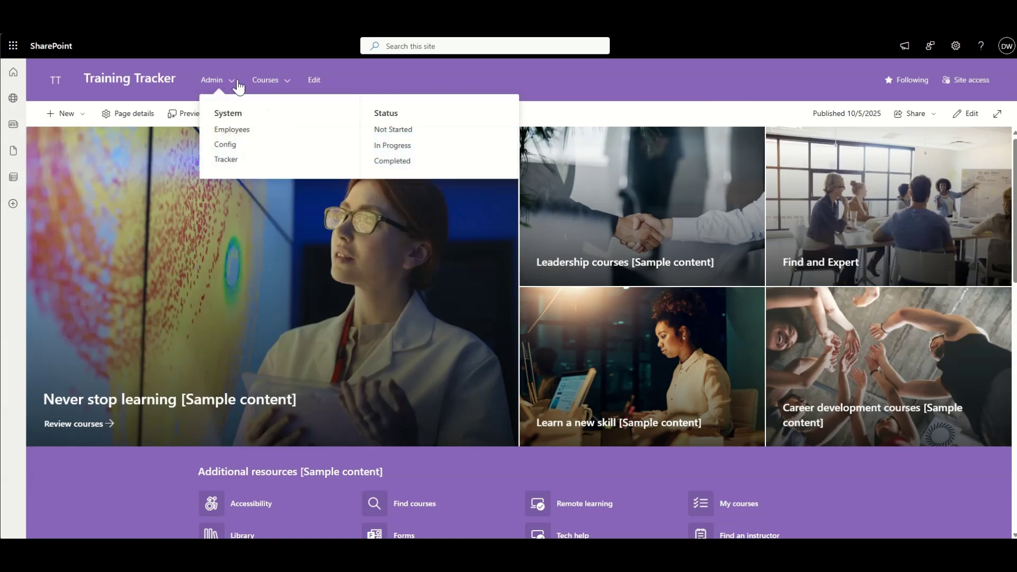
{"action": "left_click", "coordinate": [224, 159]}
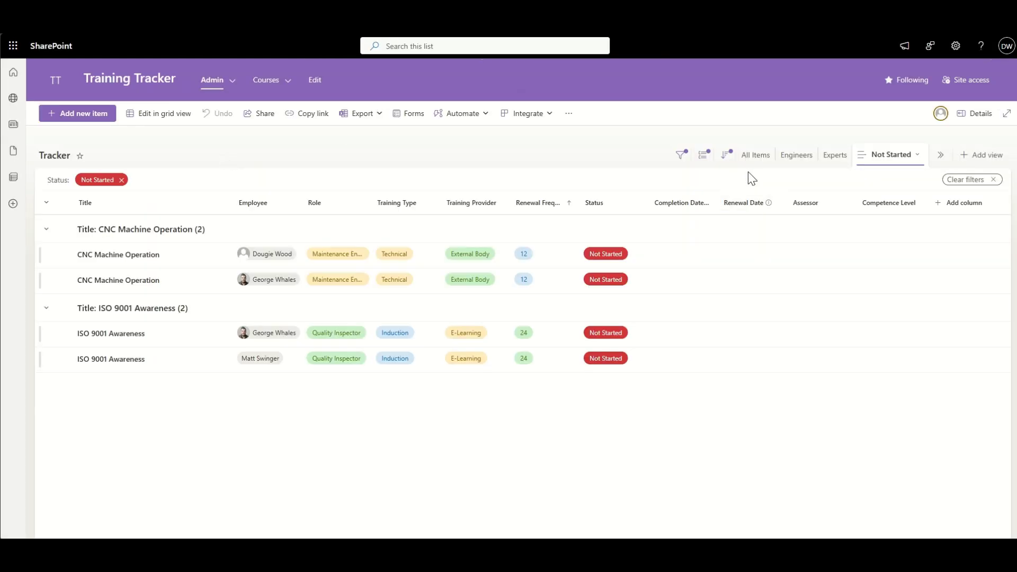
{"action": "left_click", "coordinate": [756, 155]}
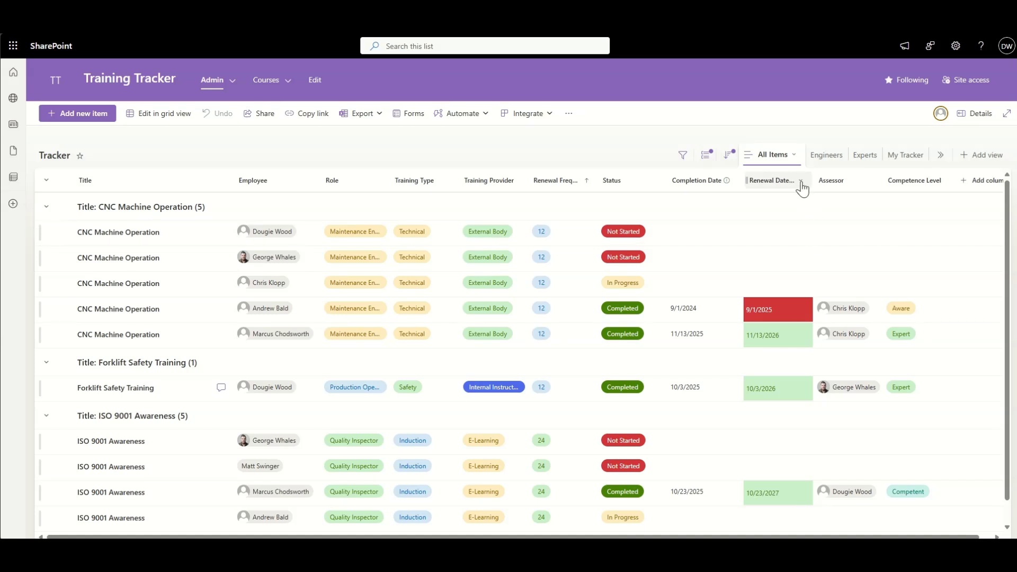
{"action": "left_click", "coordinate": [797, 183]}
{"action": "left_click", "coordinate": [778, 239]}
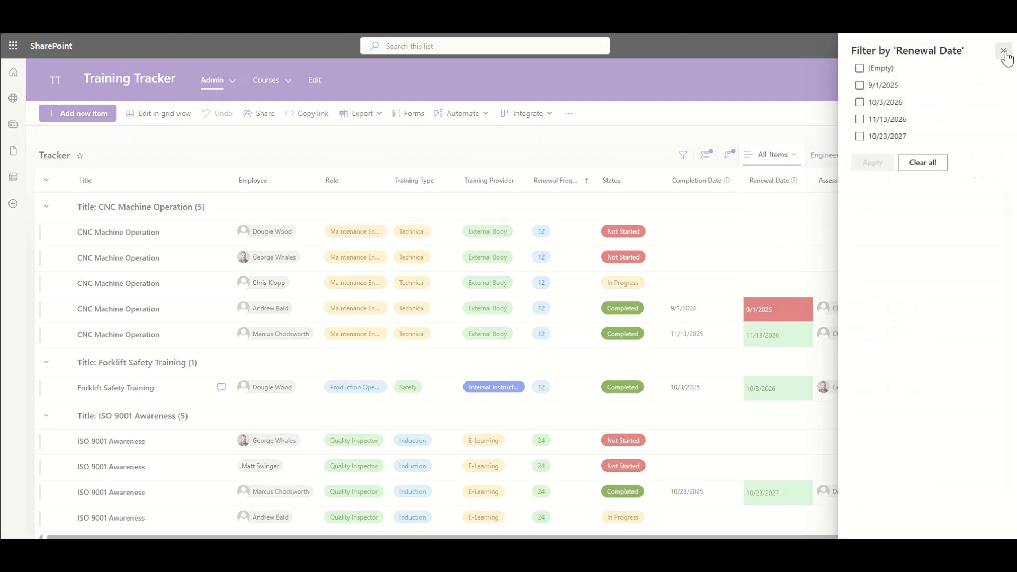
{"action": "left_click", "coordinate": [1003, 51]}
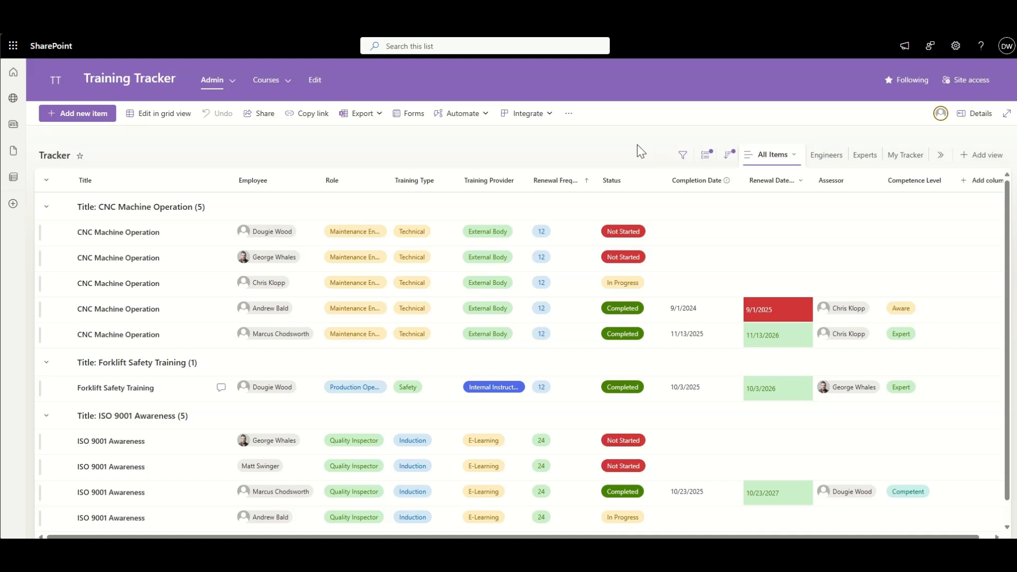
Step: Save the All Items view as a new public view named Past Renewal Date
{"action": "left_click", "coordinate": [793, 158]}
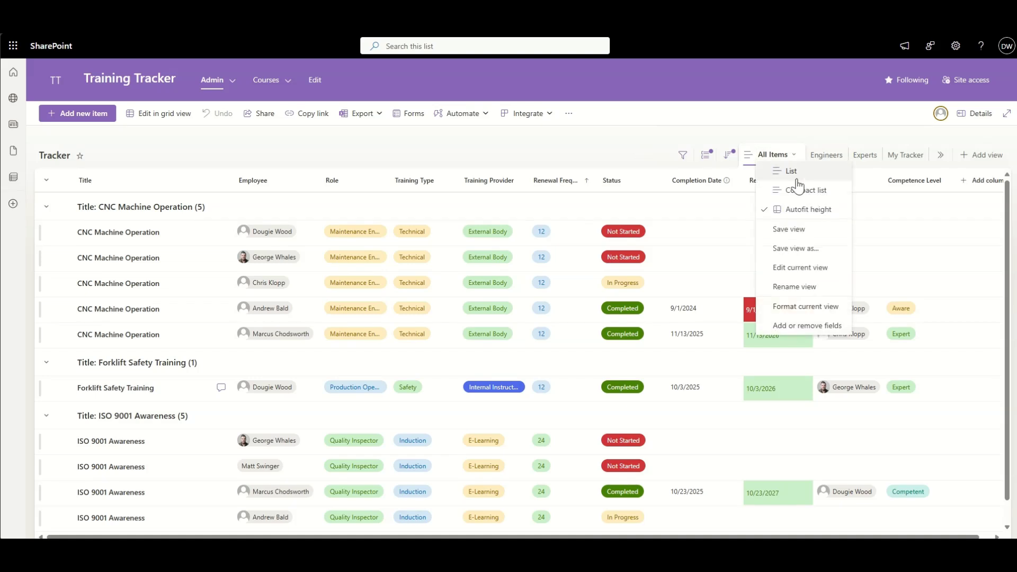
{"action": "left_click", "coordinate": [814, 253]}
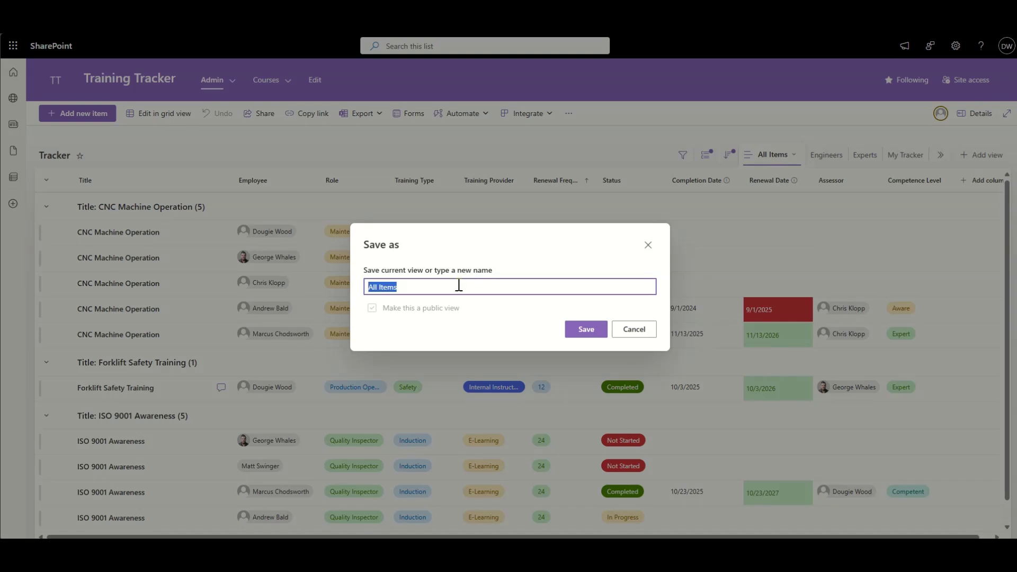
{"action": "type", "text": "Expired"}
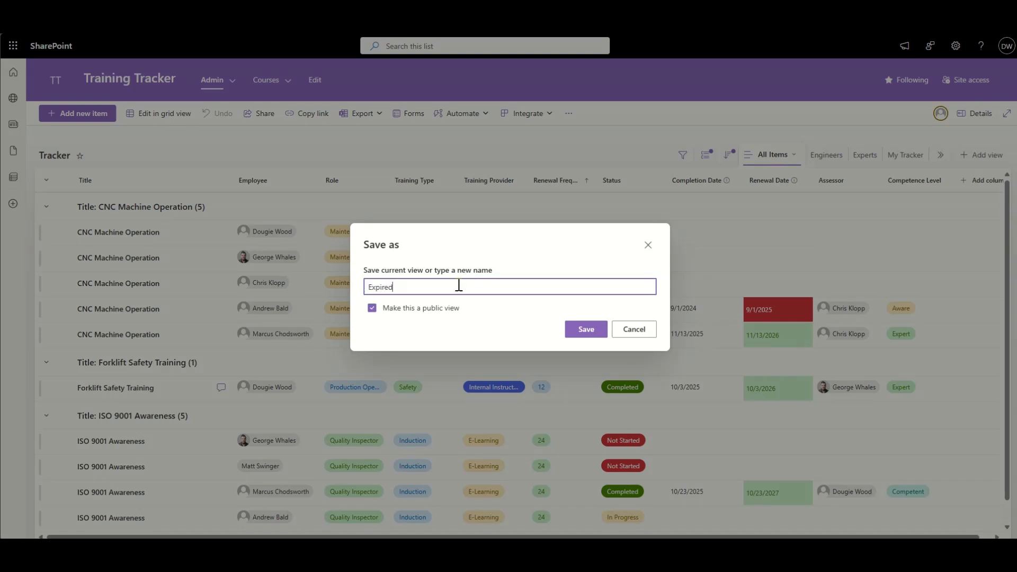
{"action": "key", "text": "ctrl+a"}
{"action": "type", "text": "Pa"}
{"action": "left_click", "coordinate": [584, 329]}
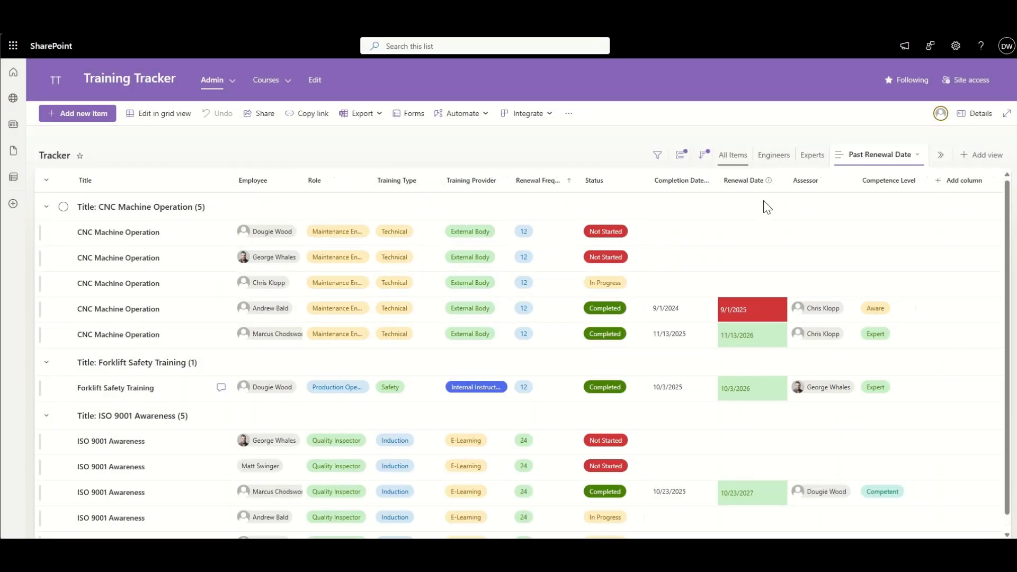
Step: Edit the Past Renewal Date view's settings and choose Renewal Date as its first filter column
{"action": "left_click", "coordinate": [912, 155]}
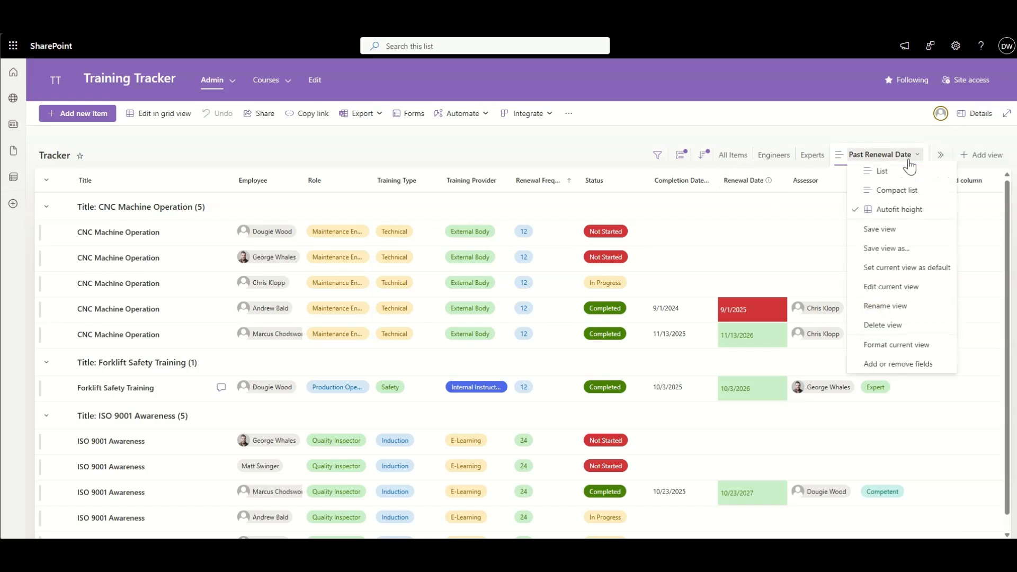
{"action": "left_click", "coordinate": [913, 293]}
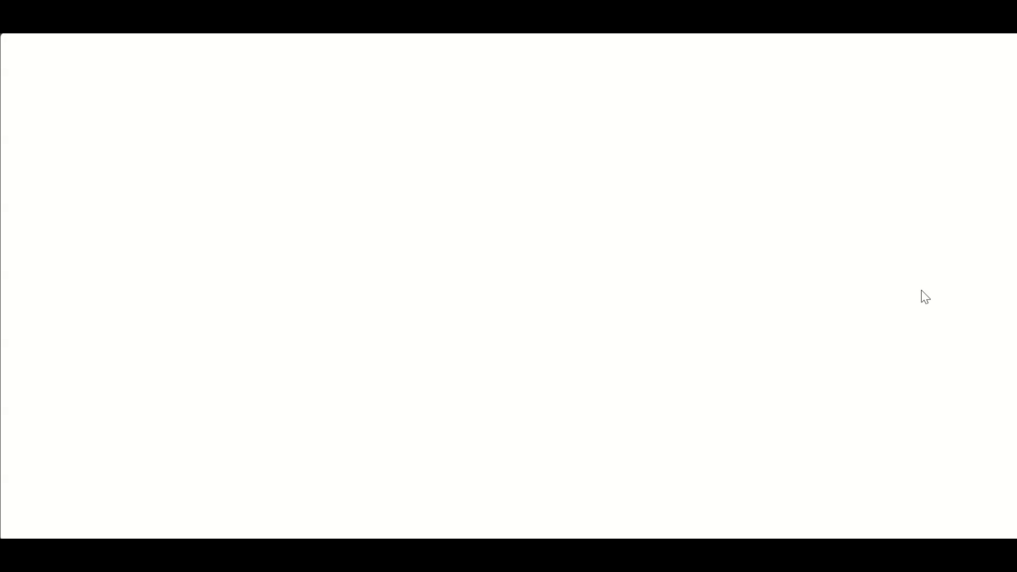
{"action": "scroll", "coordinate": [518, 386], "scroll_direction": "down", "scroll_amount": 15}
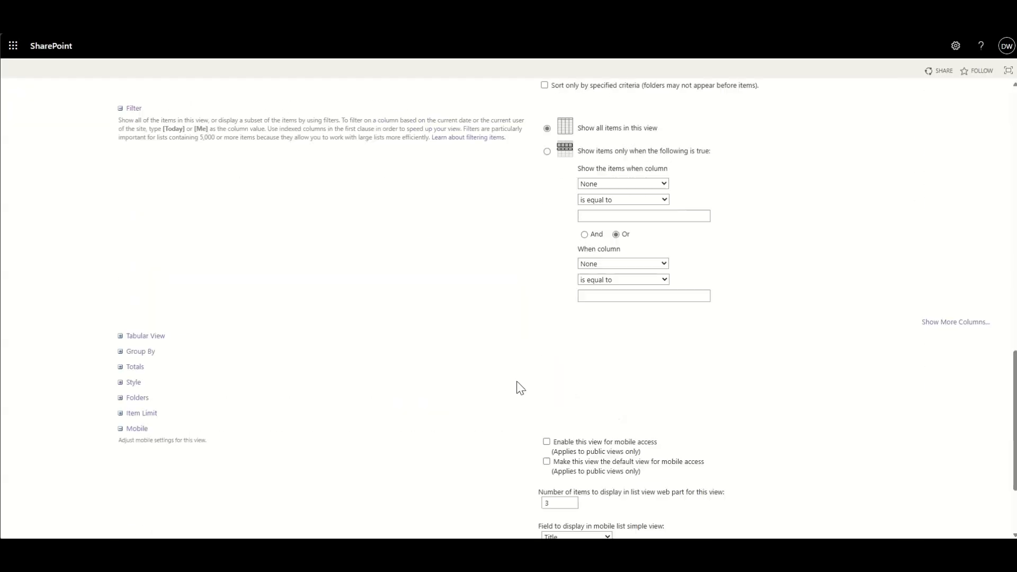
{"action": "scroll", "coordinate": [517, 386], "scroll_direction": "up", "scroll_amount": 4}
{"action": "scroll", "coordinate": [524, 399], "scroll_direction": "down", "scroll_amount": 2}
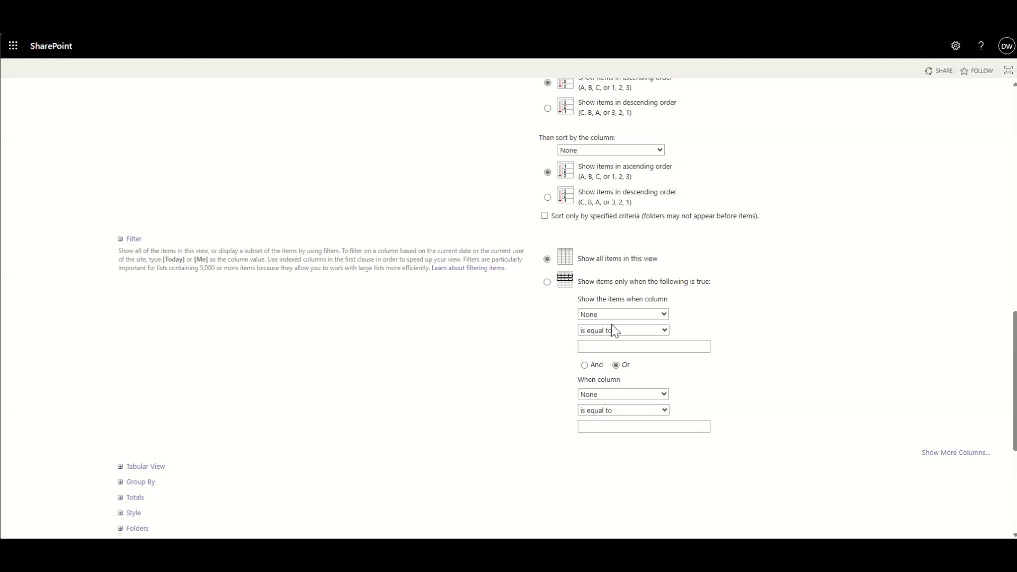
{"action": "left_click", "coordinate": [623, 315]}
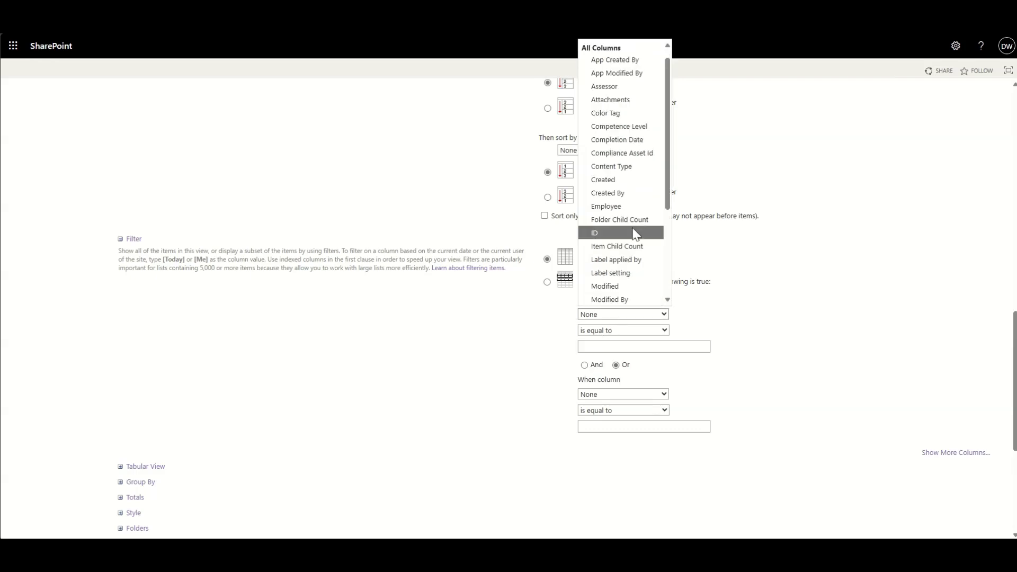
{"action": "scroll", "coordinate": [636, 234], "scroll_direction": "down", "scroll_amount": 3}
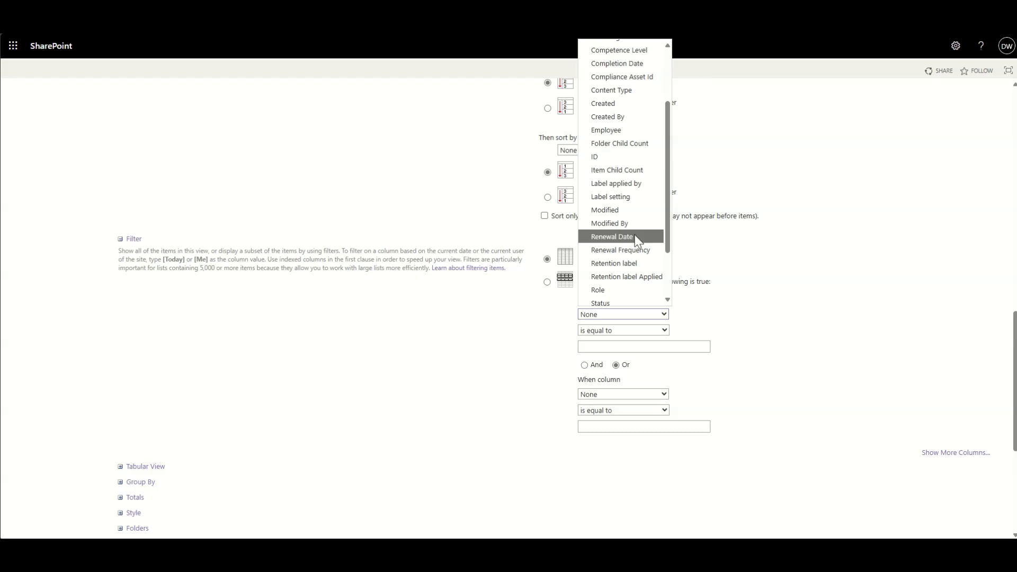
{"action": "left_click", "coordinate": [638, 236]}
Step: Set the Renewal Date filter condition to is less than or equal to [Today] and save the view
{"action": "left_click", "coordinate": [609, 331]}
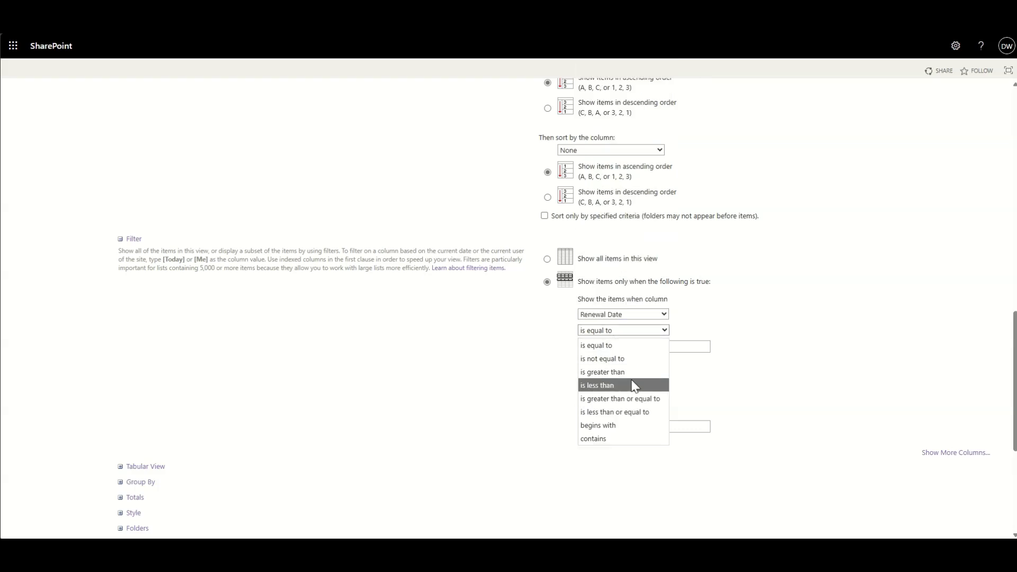
{"action": "left_click", "coordinate": [625, 412]}
{"action": "left_click", "coordinate": [611, 348]}
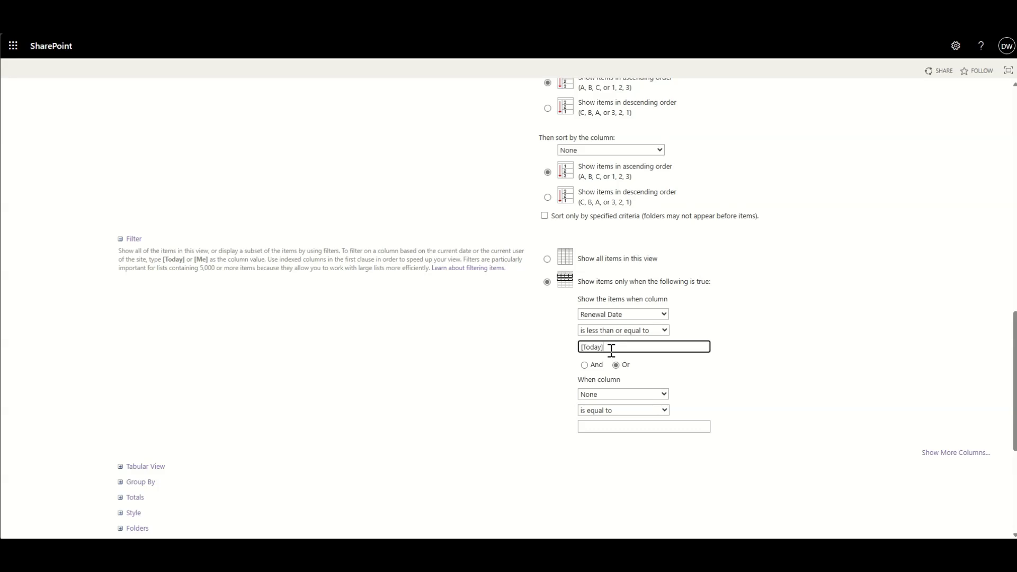
{"action": "left_click", "coordinate": [547, 357]}
{"action": "scroll", "coordinate": [536, 366], "scroll_direction": "down", "scroll_amount": 5}
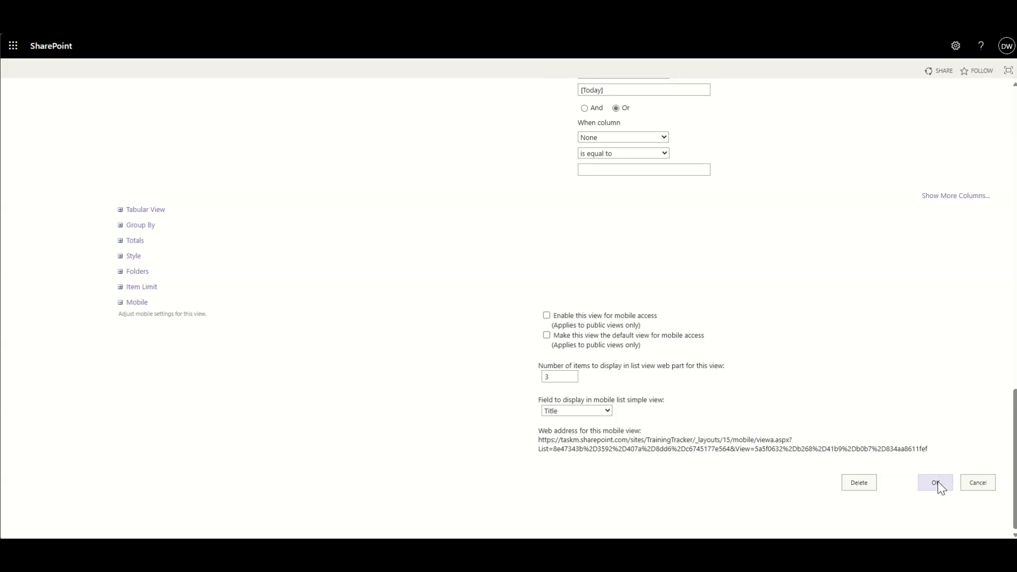
{"action": "left_click", "coordinate": [935, 483]}
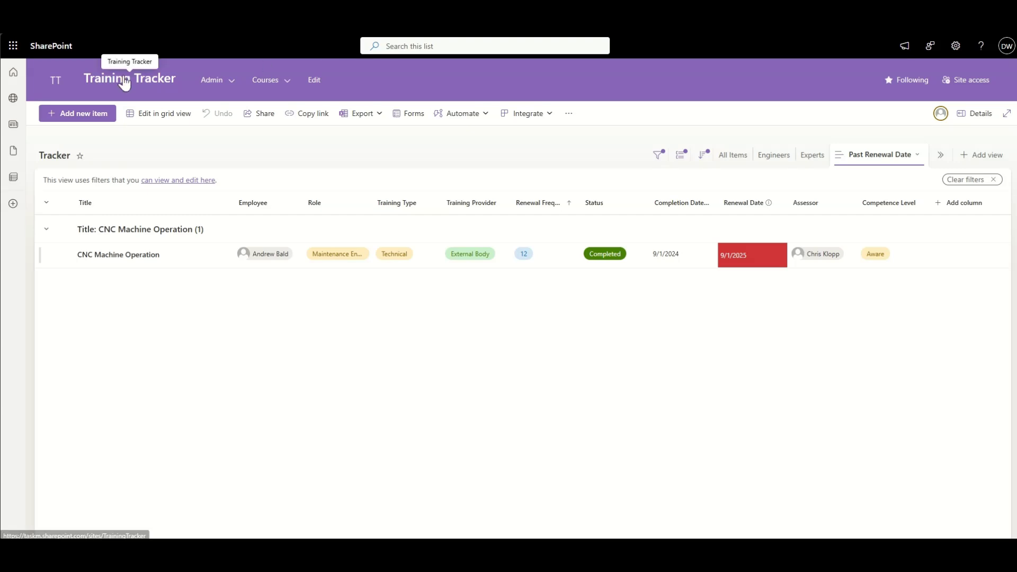
Step: From the site's home page, add a navigation link below Completed with the Tracker list's Past%20Renewal%20Date.aspx address
{"action": "left_click", "coordinate": [250, 75]}
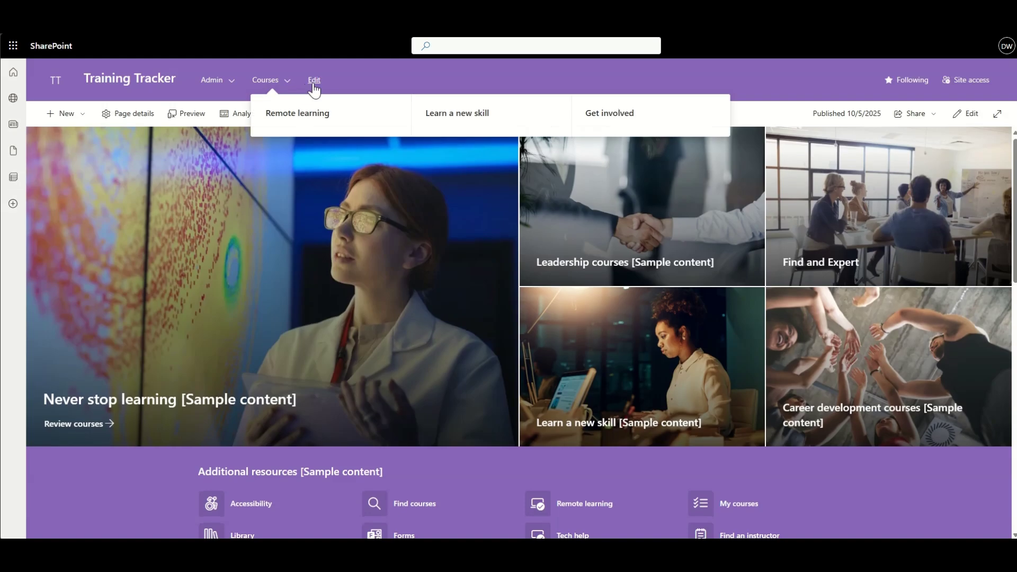
{"action": "left_click", "coordinate": [313, 85]}
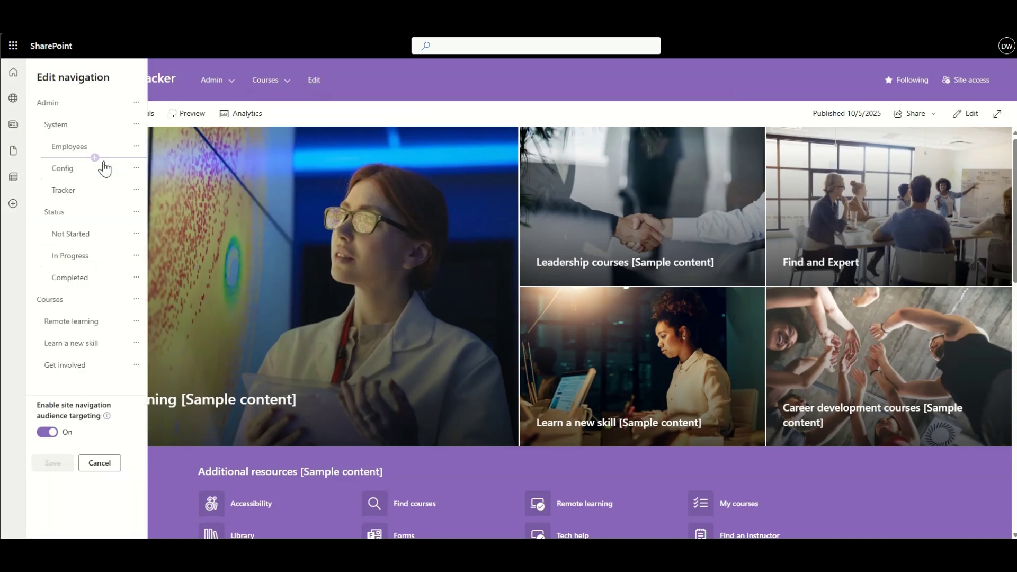
{"action": "left_click", "coordinate": [94, 289]}
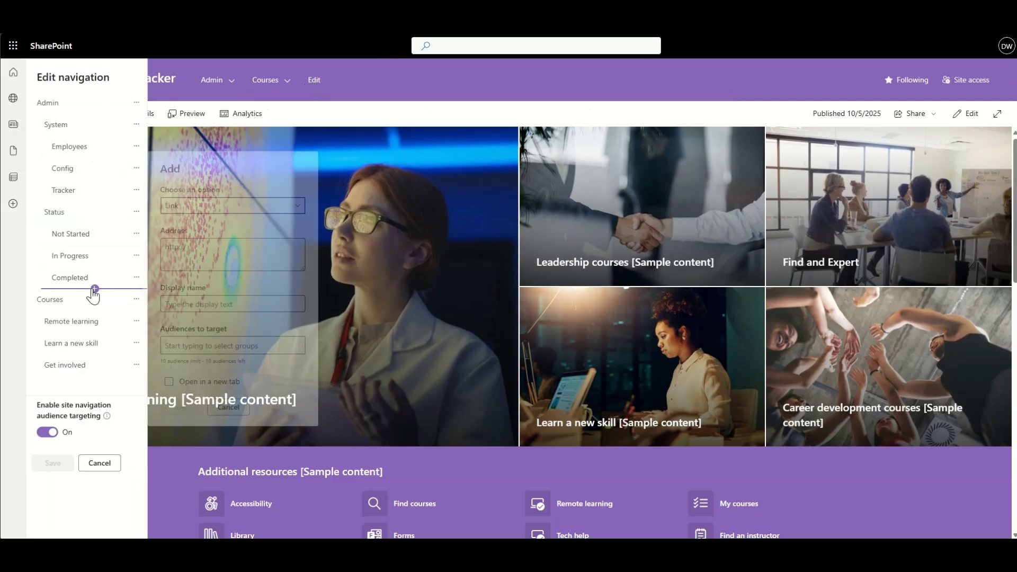
{"action": "left_click", "coordinate": [210, 262]}
{"action": "key", "text": "ctrl+a"}
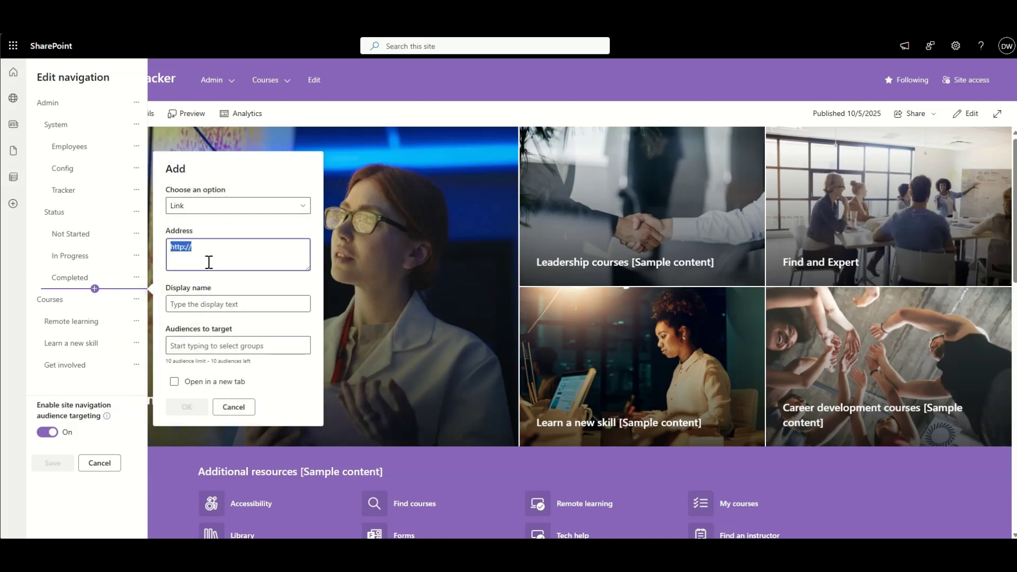
{"action": "type", "text": "https://taskm.sharepoint.com/sites/TrainingTracker/Lists/Tracker/Past%20Renewal%20Date.aspx"}
Step: Set the new link's display name to Expired, add it under Status, and save the navigation
{"action": "left_click", "coordinate": [228, 310]}
{"action": "type", "text": "Pa"}
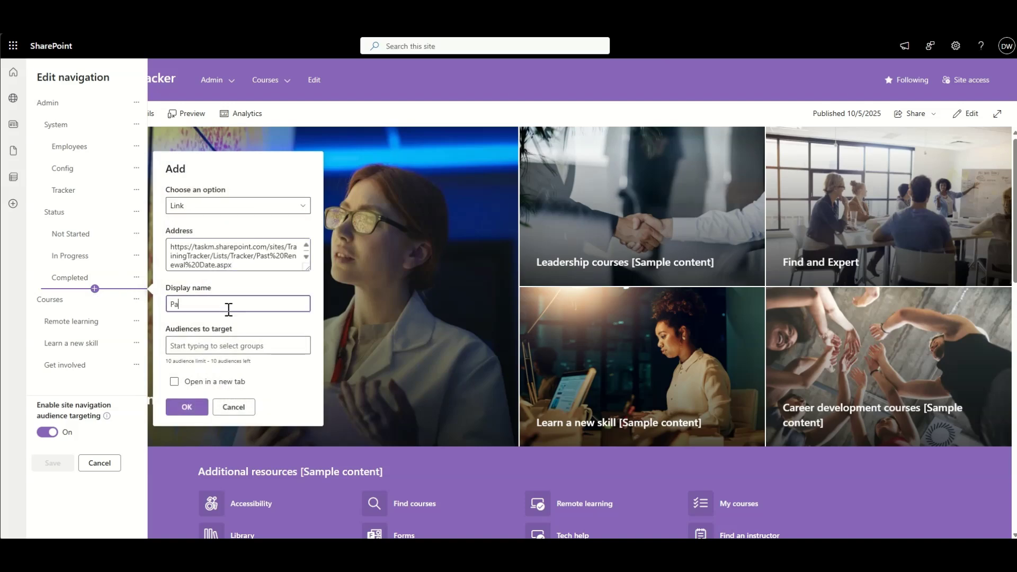
{"action": "key", "text": "ctrl+a"}
{"action": "type", "text": "Exp"}
{"action": "left_click", "coordinate": [178, 407]}
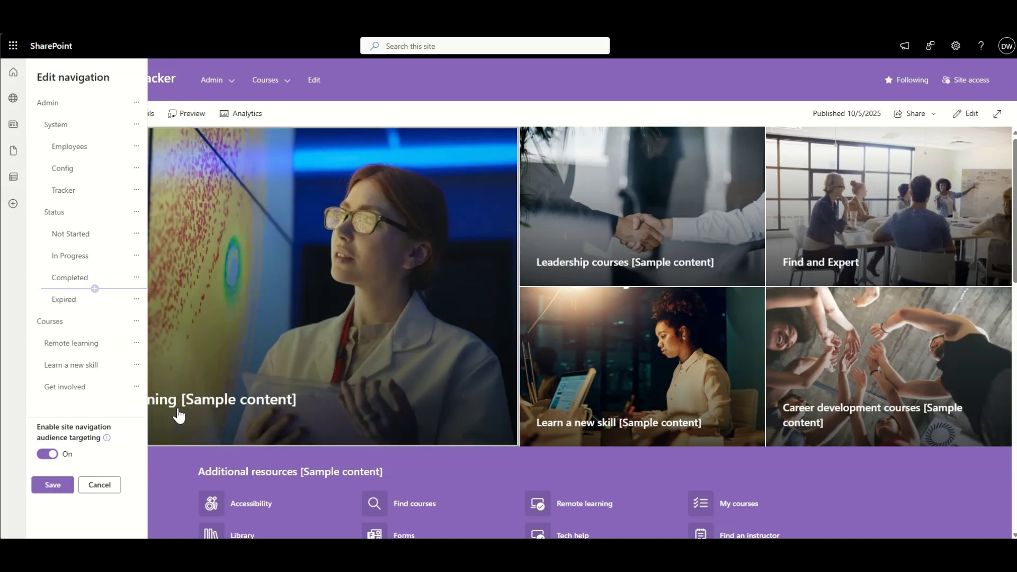
{"action": "left_click", "coordinate": [51, 481]}
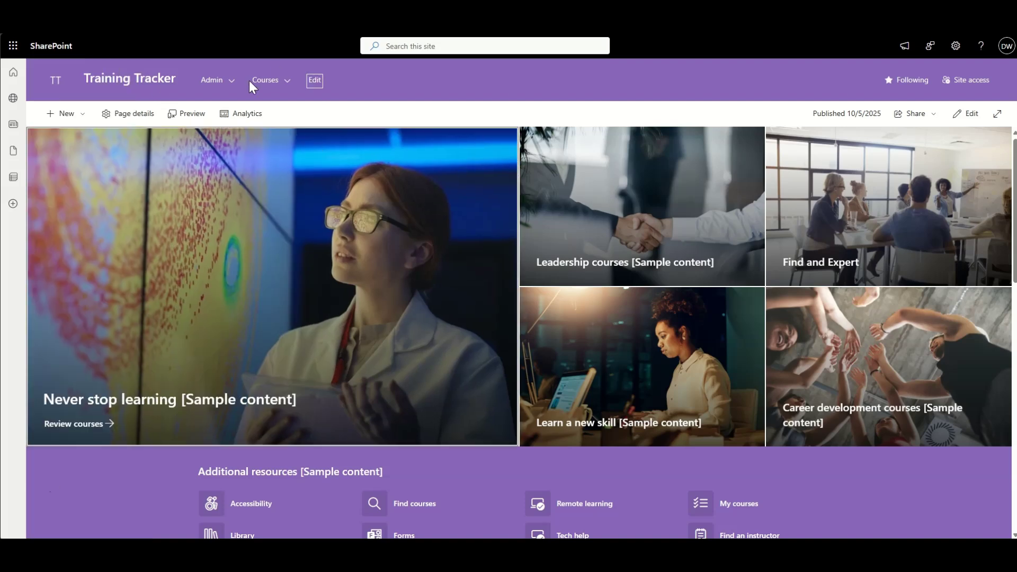
Step: Test the Expired link in the Admin menu's Status group
{"action": "left_click", "coordinate": [236, 83]}
{"action": "left_click", "coordinate": [386, 176]}
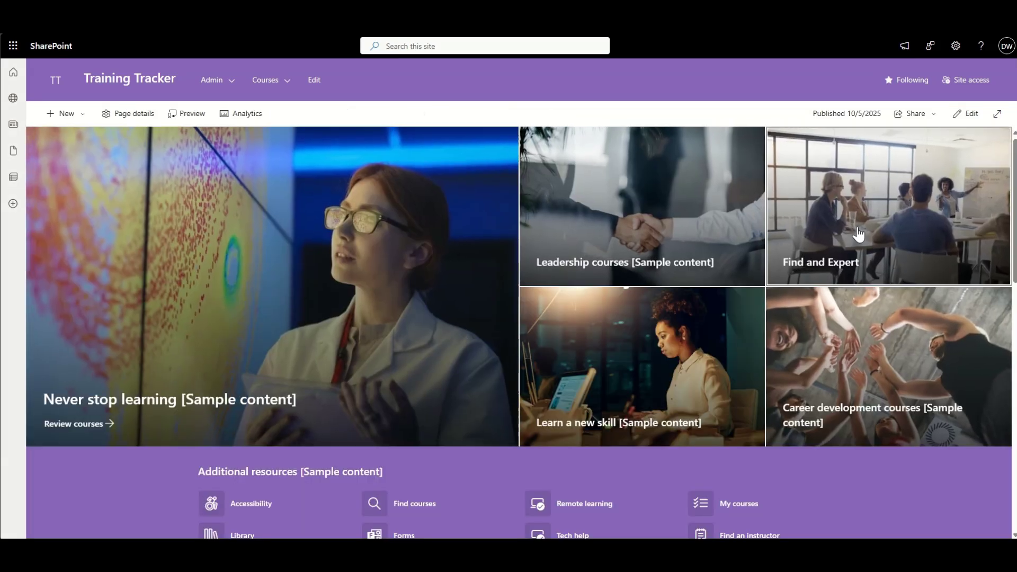
Step: Open the home page for editing and set the Leadership courses Hero tile's header to "Book on a Course"
{"action": "left_click", "coordinate": [965, 114]}
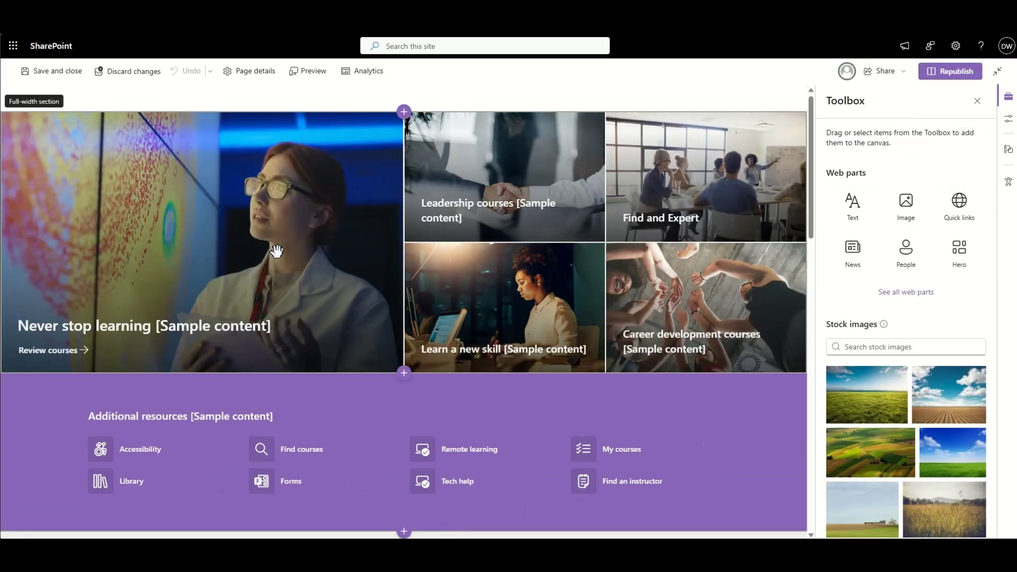
{"action": "left_click", "coordinate": [482, 211]}
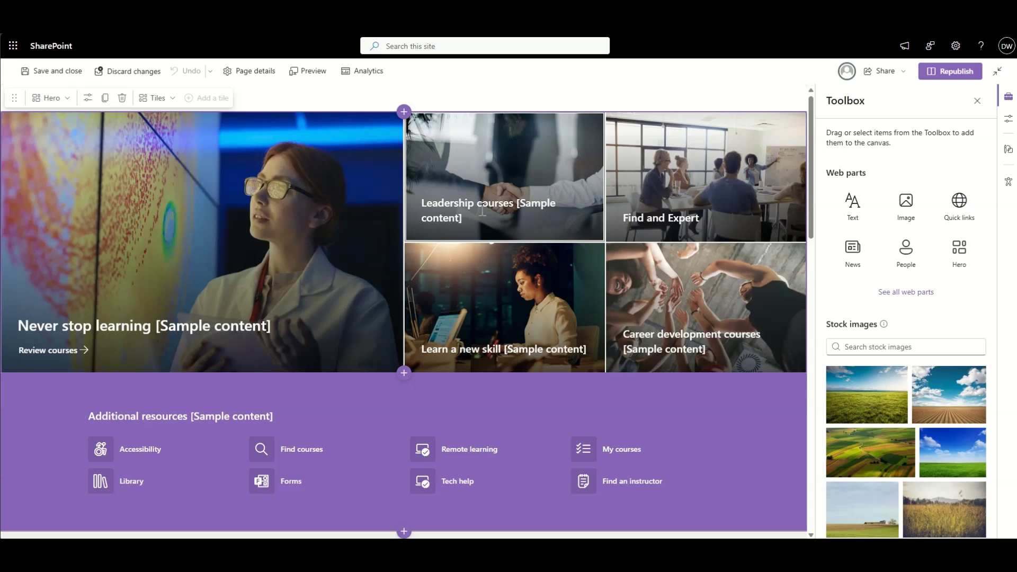
{"action": "left_click", "coordinate": [486, 325]}
{"action": "left_click", "coordinate": [546, 186]}
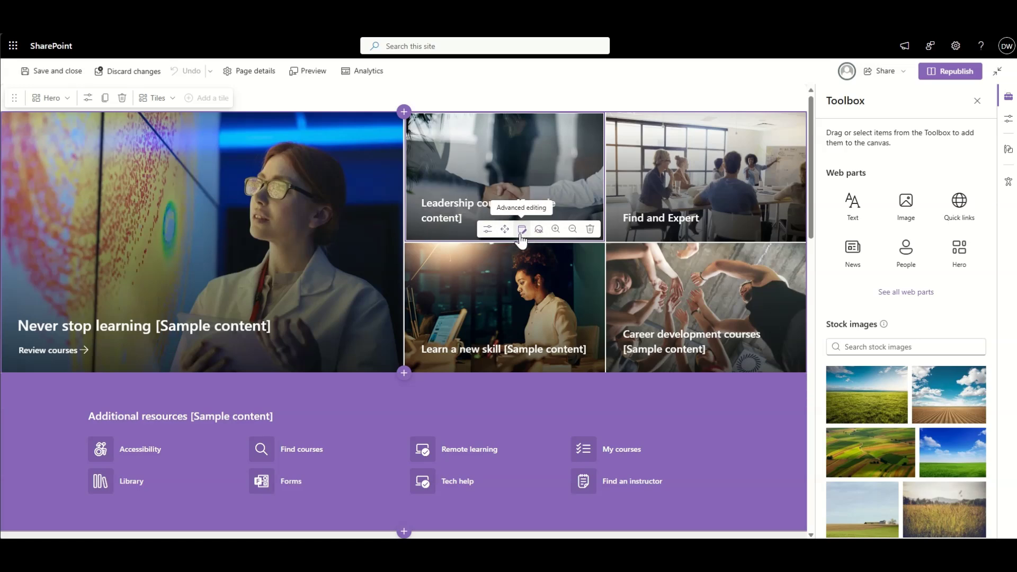
{"action": "left_click", "coordinate": [488, 229]}
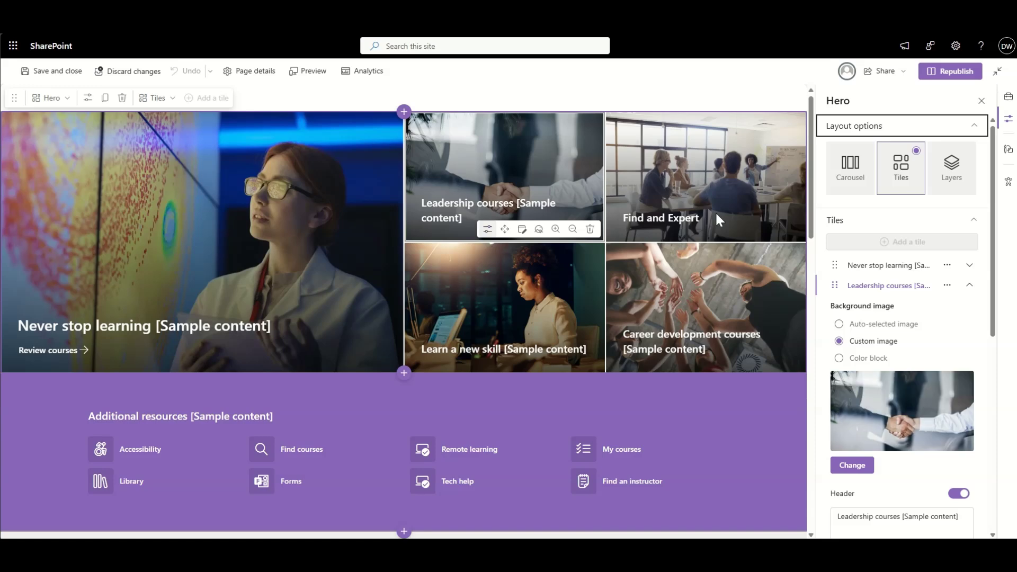
{"action": "scroll", "coordinate": [896, 357], "scroll_direction": "down", "scroll_amount": 4}
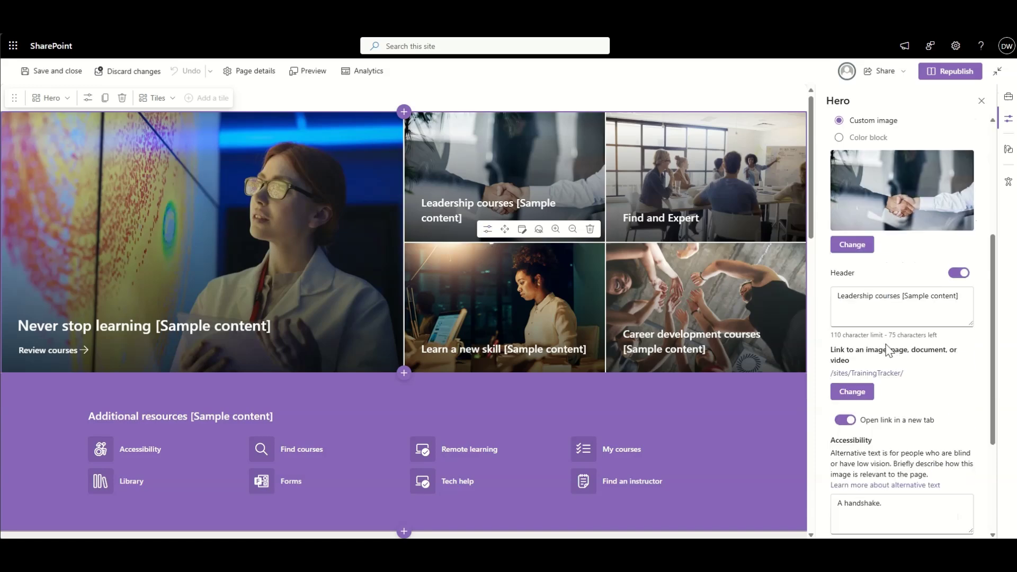
{"action": "triple_click", "coordinate": [886, 305]}
{"action": "type", "text": "Book"}
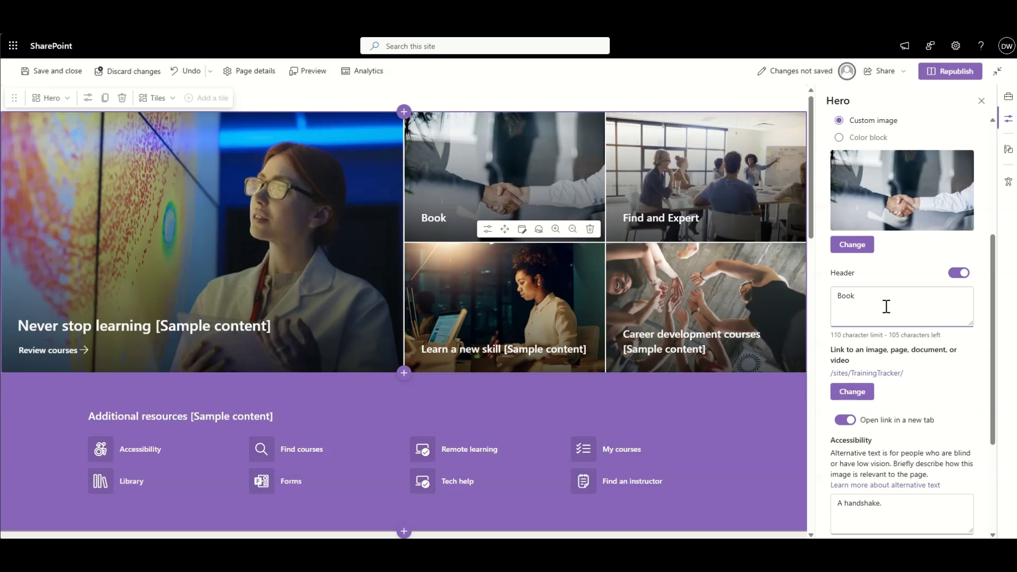
{"action": "type", "text": " on a Course"}
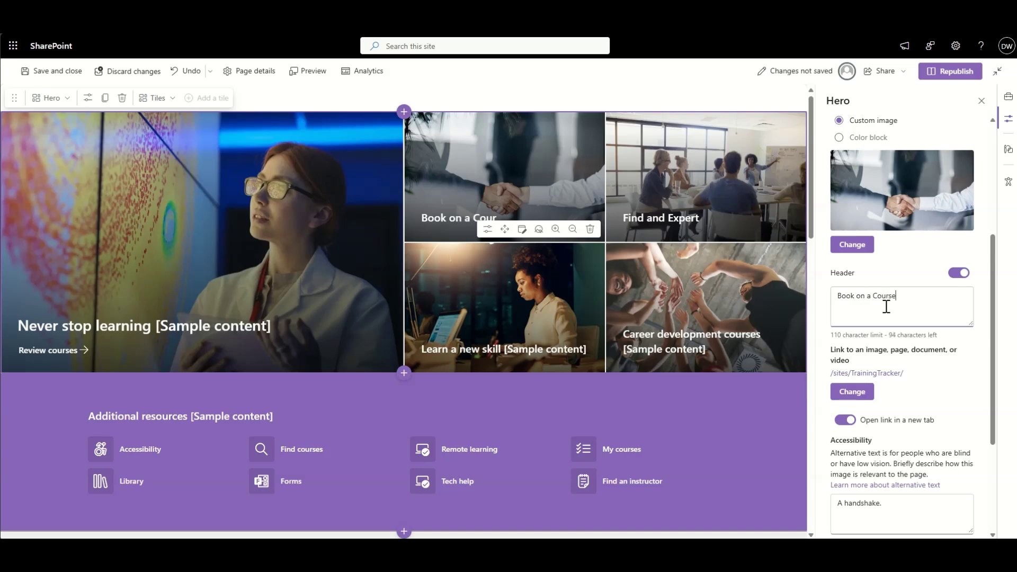
Step: Set the header of the Learn a new skill Hero tile to "Access E-Learning"
{"action": "left_click", "coordinate": [494, 297]}
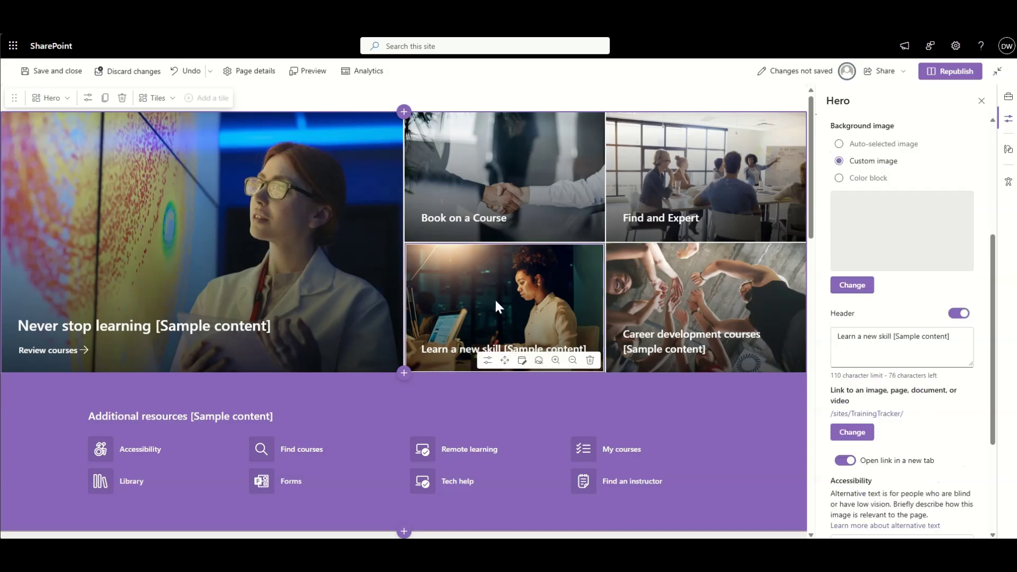
{"action": "triple_click", "coordinate": [880, 335]}
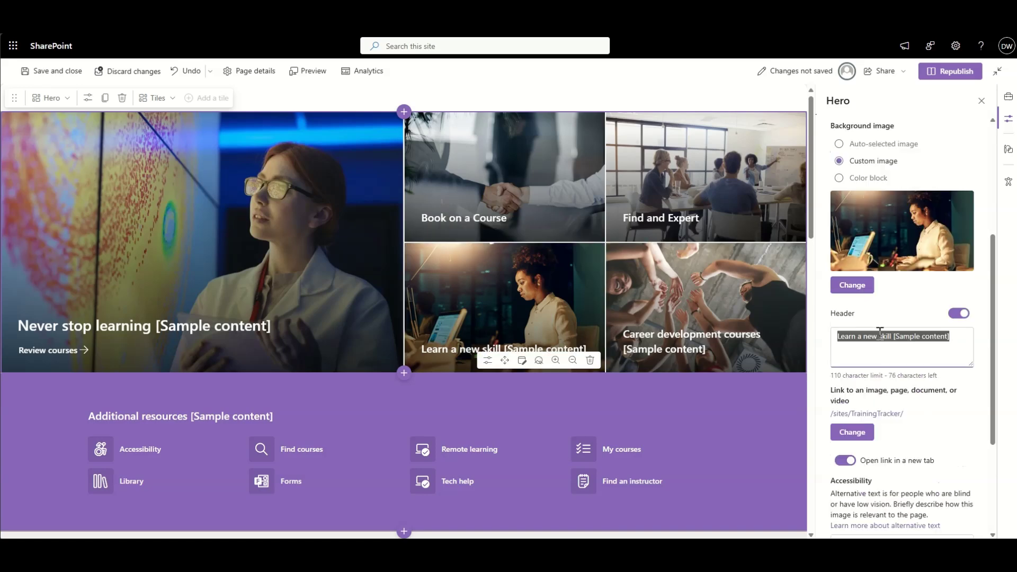
{"action": "type", "text": "Acc"}
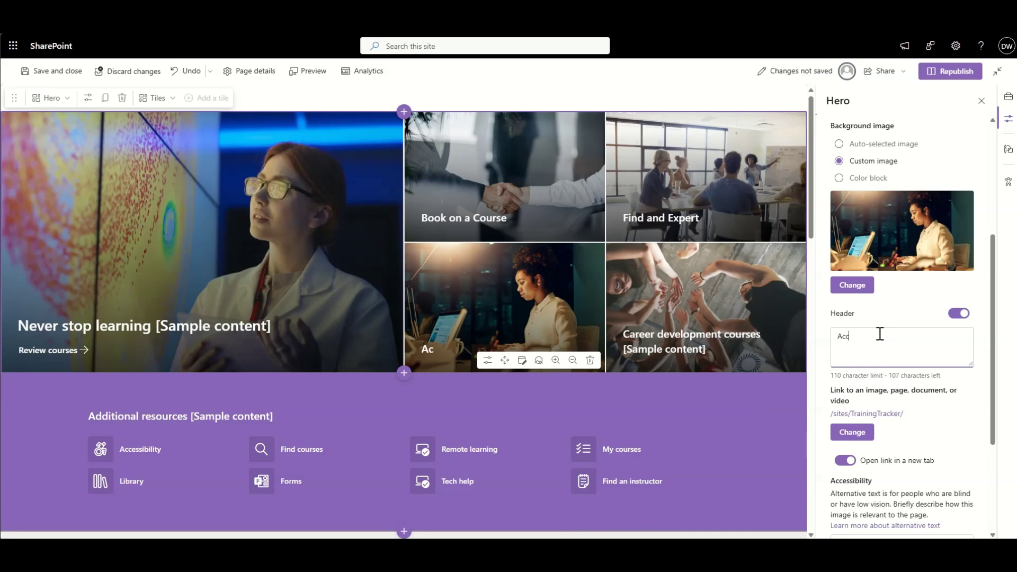
{"action": "type", "text": "ess E-IE"}
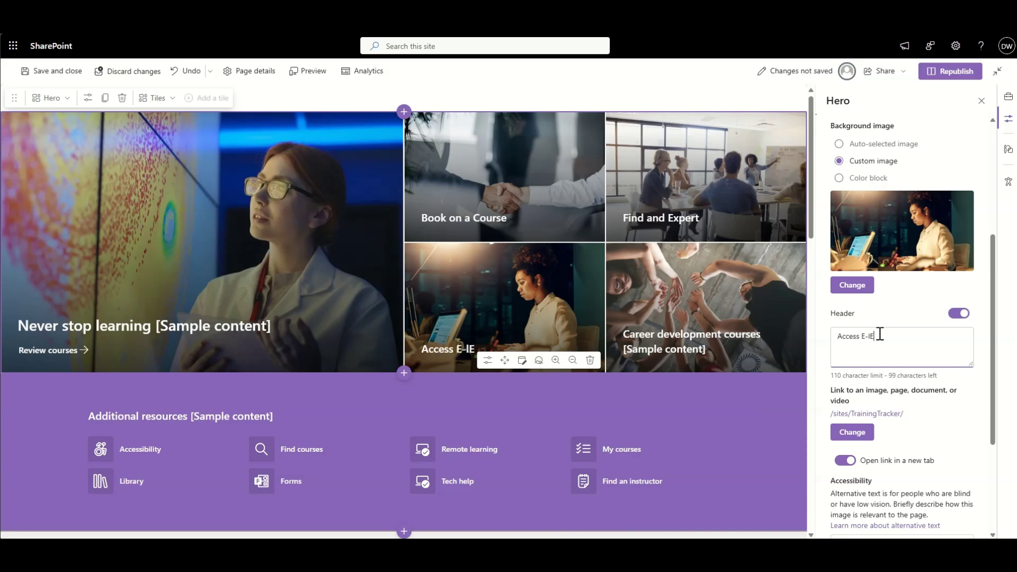
{"action": "type", "text": "arning"}
Step: Delete the Career development courses tile from the Hero web part
{"action": "left_click", "coordinate": [736, 323]}
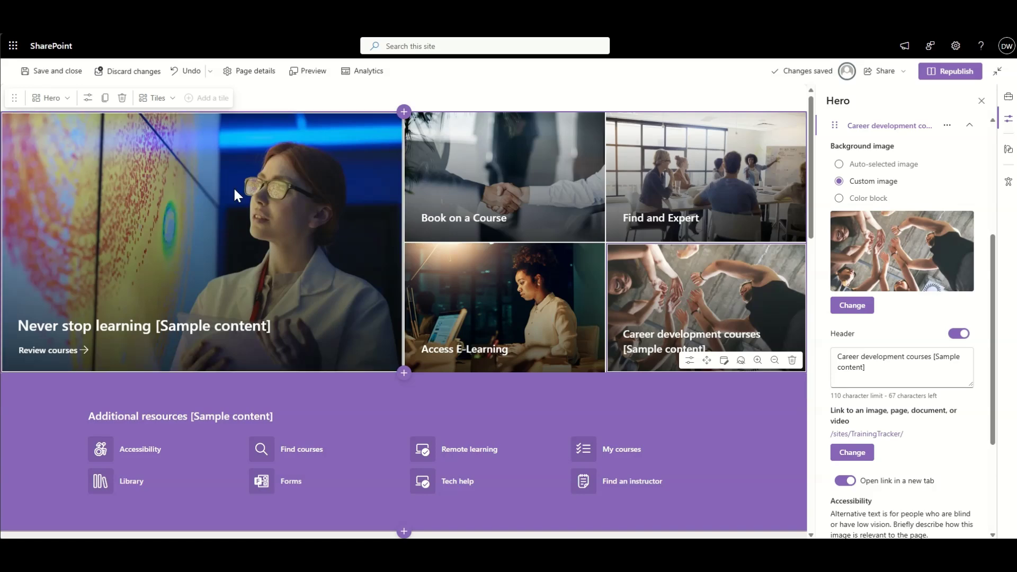
{"action": "left_click", "coordinate": [178, 212]}
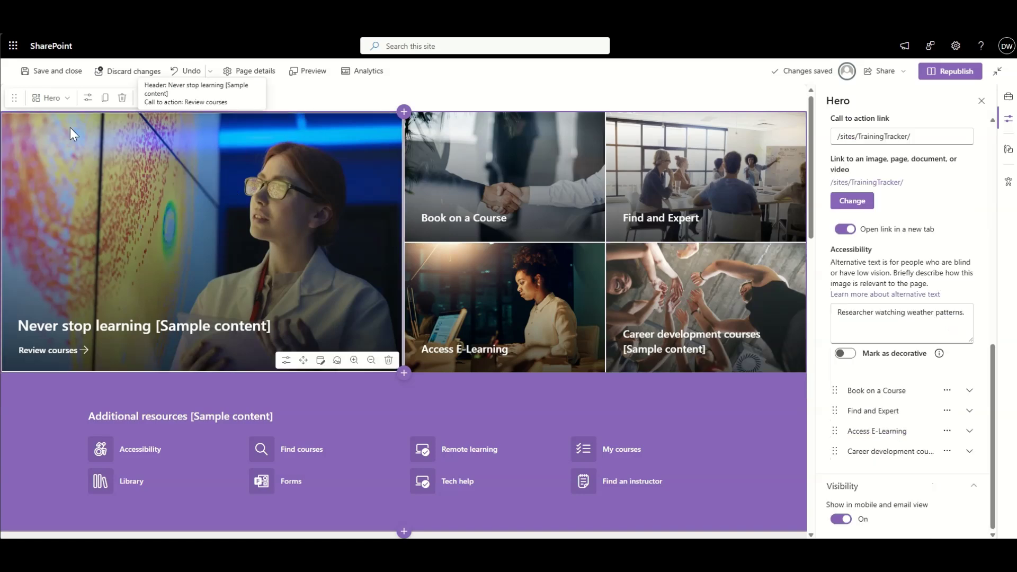
{"action": "left_click", "coordinate": [502, 260]}
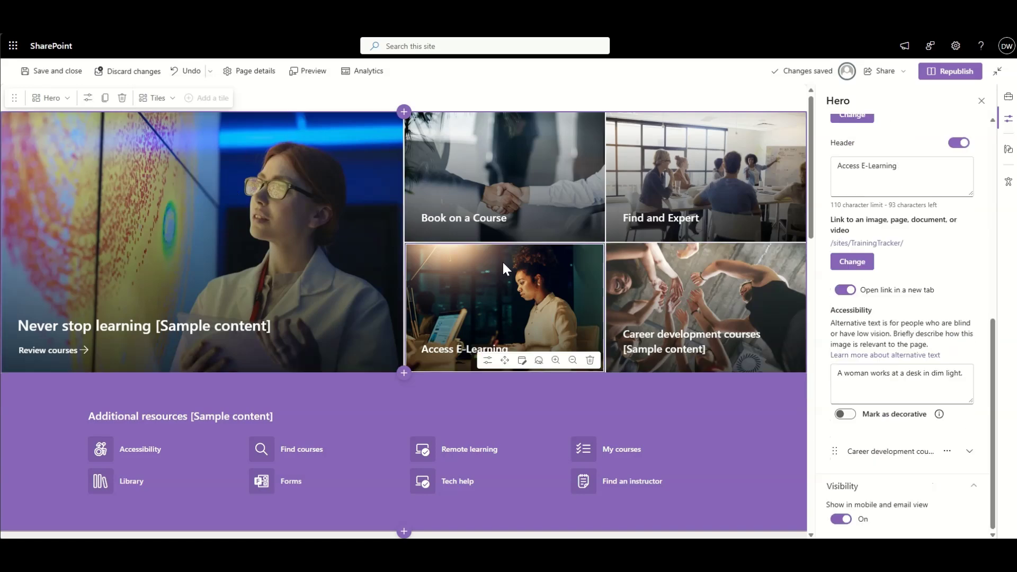
{"action": "left_click", "coordinate": [685, 277]}
{"action": "scroll", "coordinate": [897, 249], "scroll_direction": "up", "scroll_amount": 5}
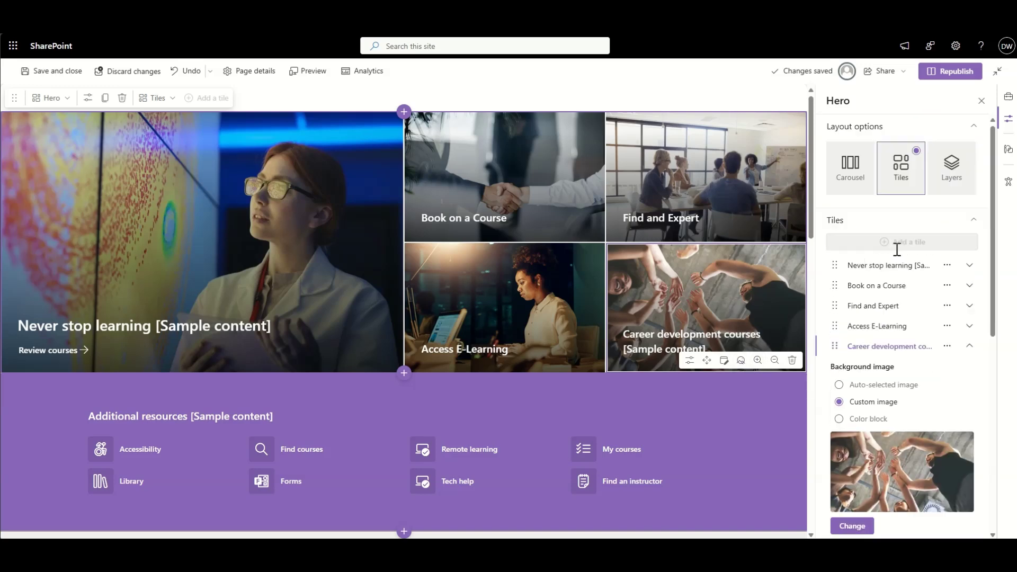
{"action": "left_click", "coordinate": [256, 184]}
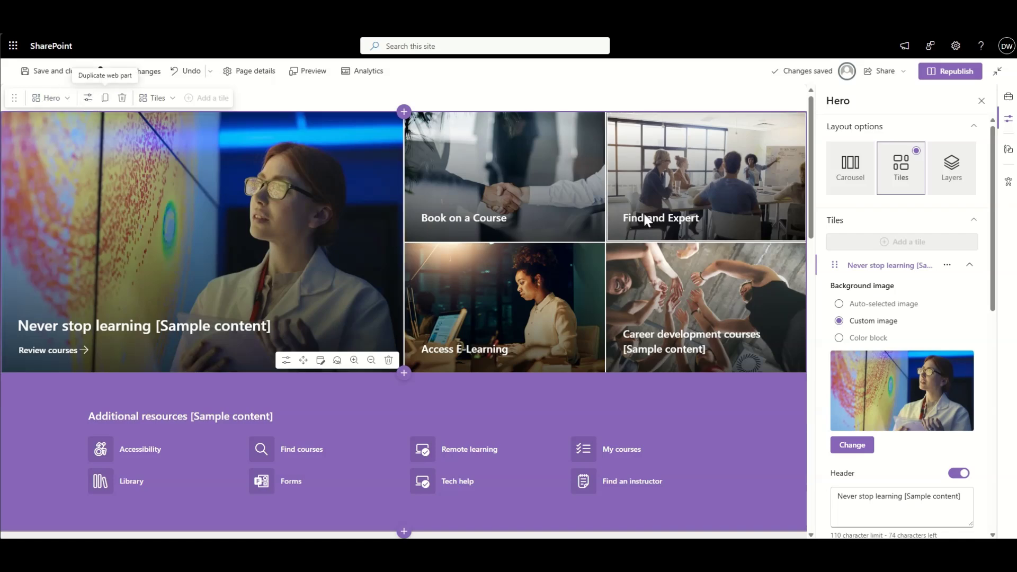
{"action": "scroll", "coordinate": [854, 291], "scroll_direction": "down", "scroll_amount": 6}
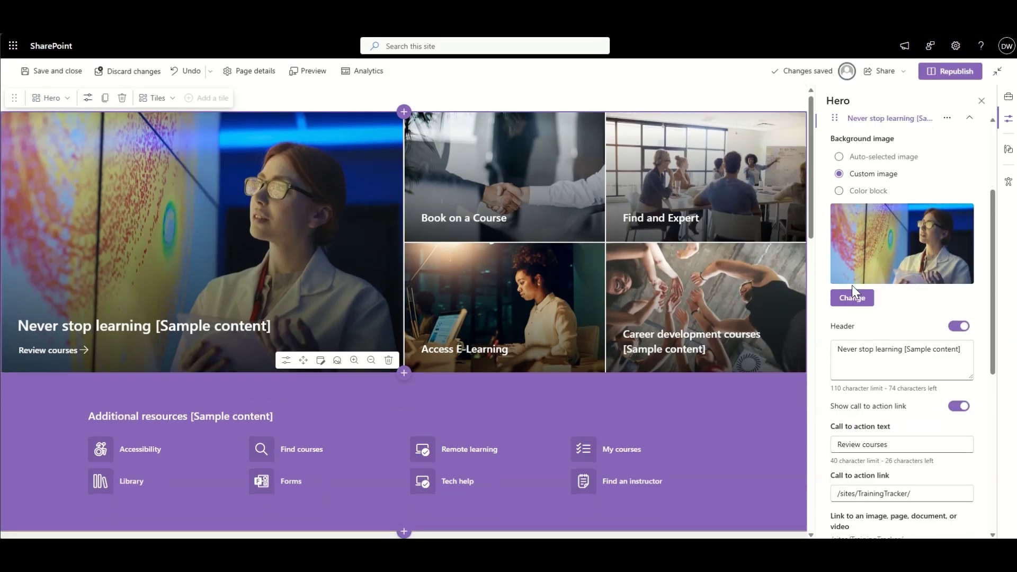
{"action": "scroll", "coordinate": [854, 290], "scroll_direction": "down", "scroll_amount": 3}
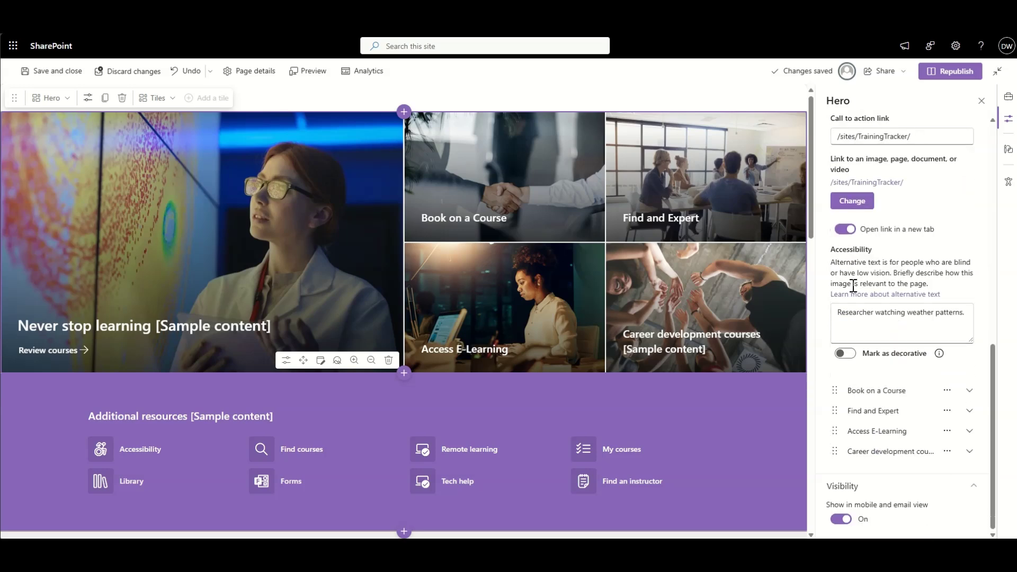
{"action": "left_click", "coordinate": [946, 452]}
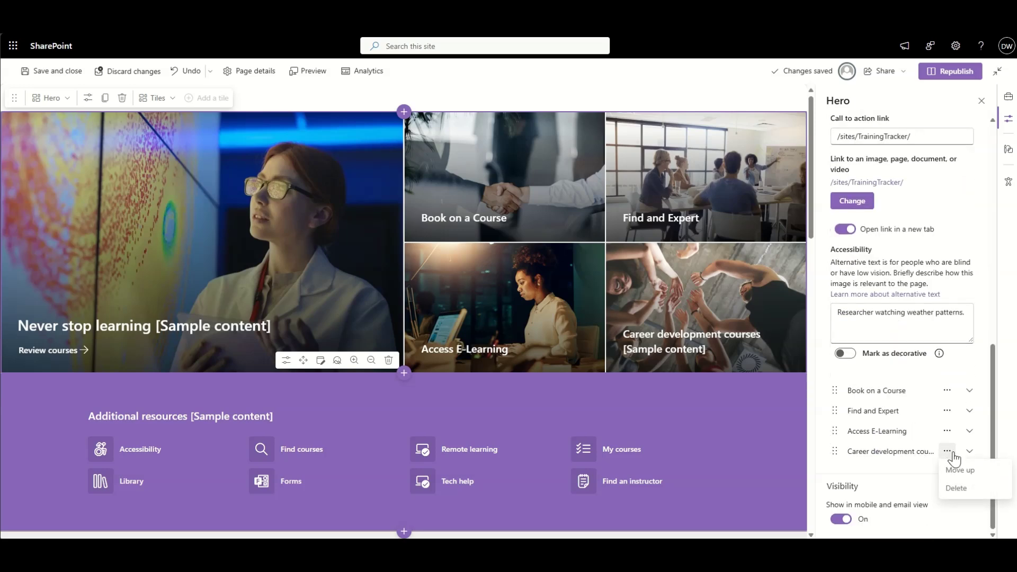
{"action": "left_click", "coordinate": [966, 490]}
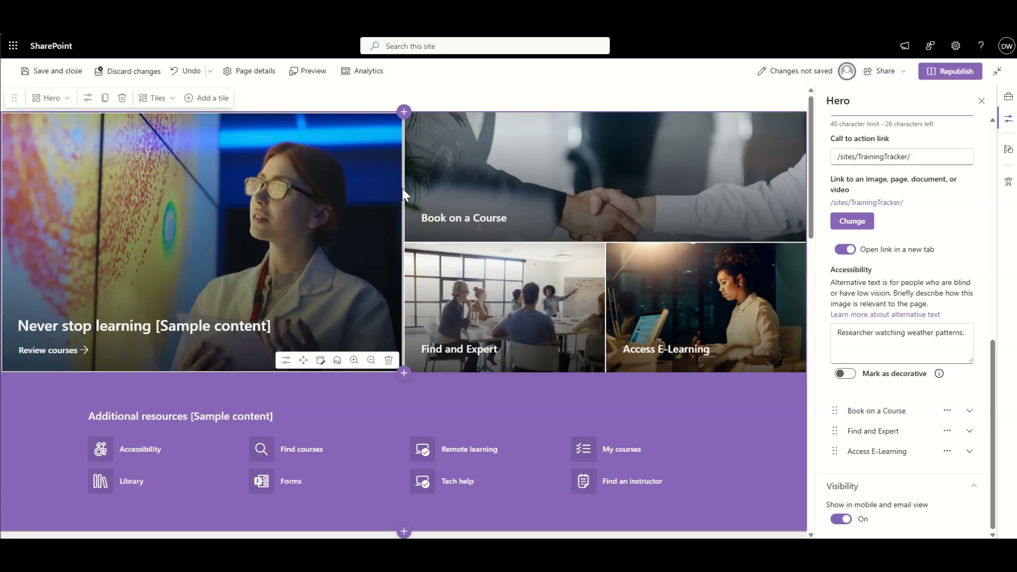
Step: Start changing the Book on a Course tile's background image and search the stock images for "factory"
{"action": "left_click", "coordinate": [516, 185]}
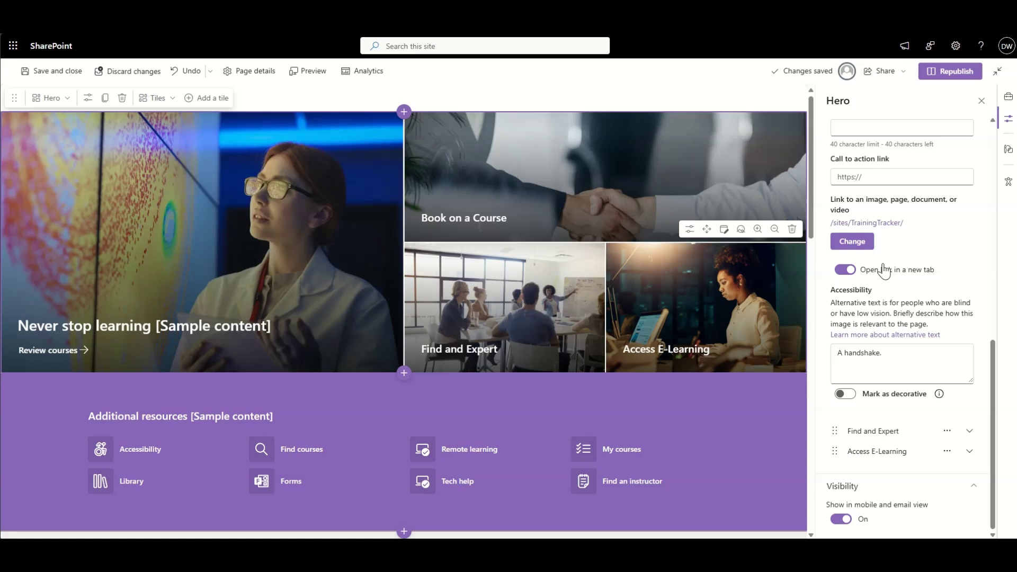
{"action": "scroll", "coordinate": [906, 366], "scroll_direction": "down", "scroll_amount": 3}
{"action": "scroll", "coordinate": [907, 317], "scroll_direction": "up", "scroll_amount": 10}
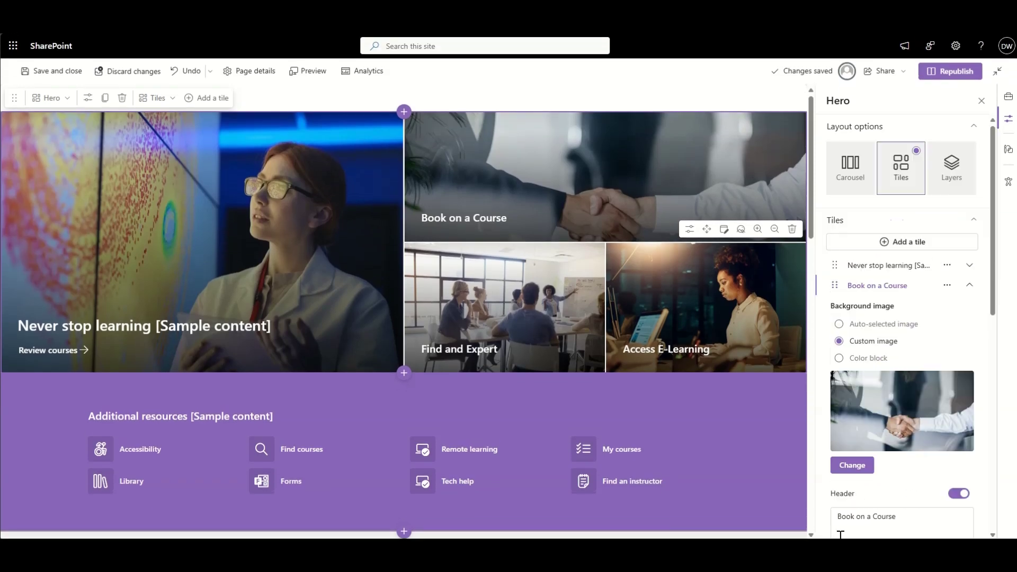
{"action": "left_click", "coordinate": [859, 468]}
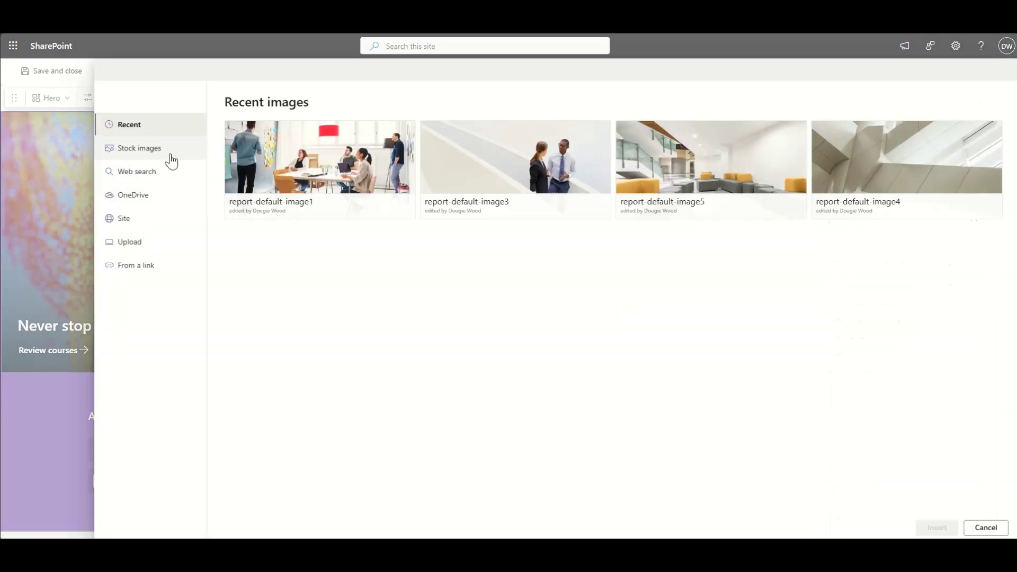
{"action": "left_click", "coordinate": [169, 152]}
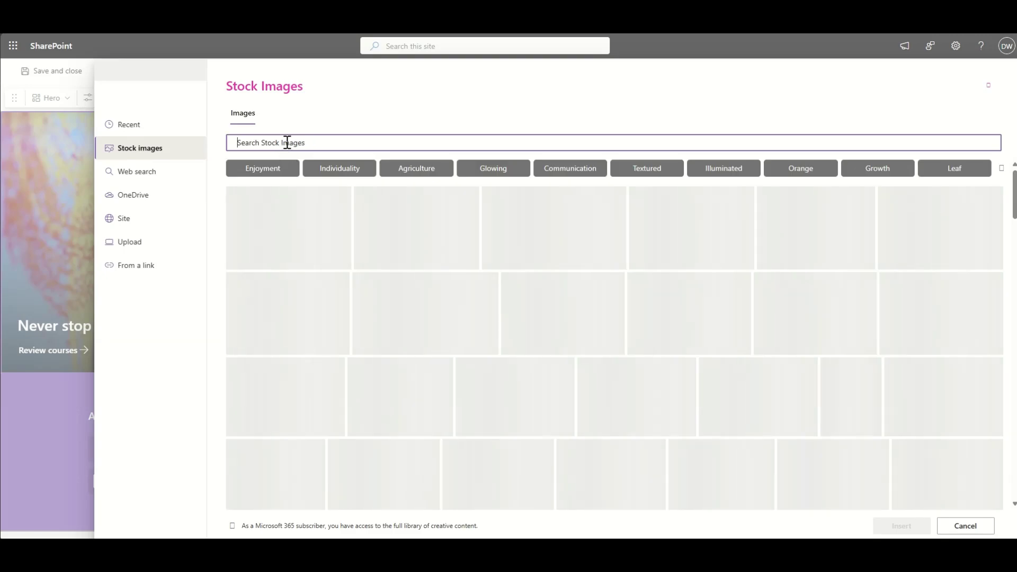
{"action": "type", "text": "factory"}
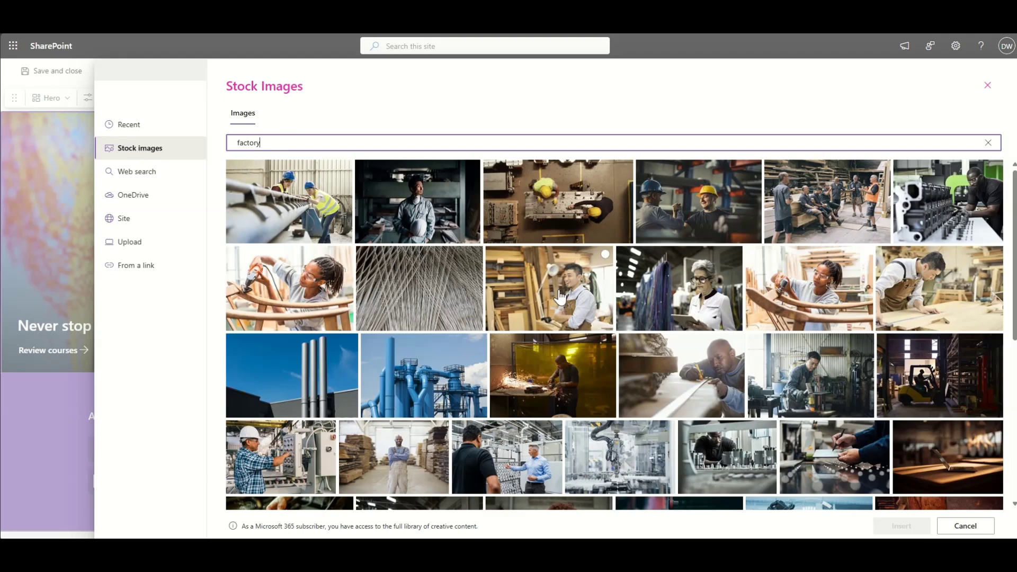
Step: Insert the stock photo of a factory worker using a laptop and move its focal point down to the tile's lower edge
{"action": "scroll", "coordinate": [592, 303], "scroll_direction": "down", "scroll_amount": 3}
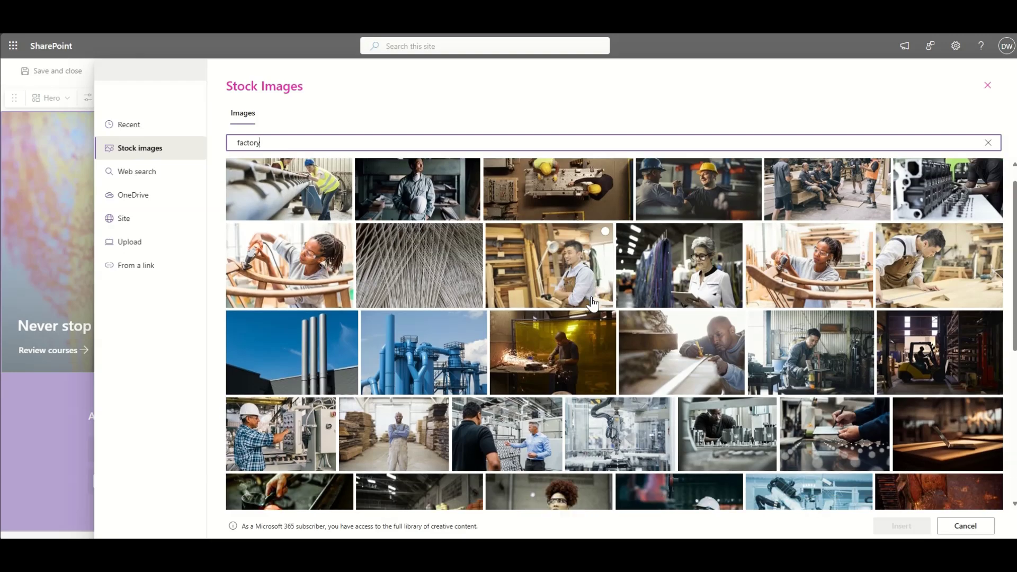
{"action": "scroll", "coordinate": [592, 304], "scroll_direction": "down", "scroll_amount": 5}
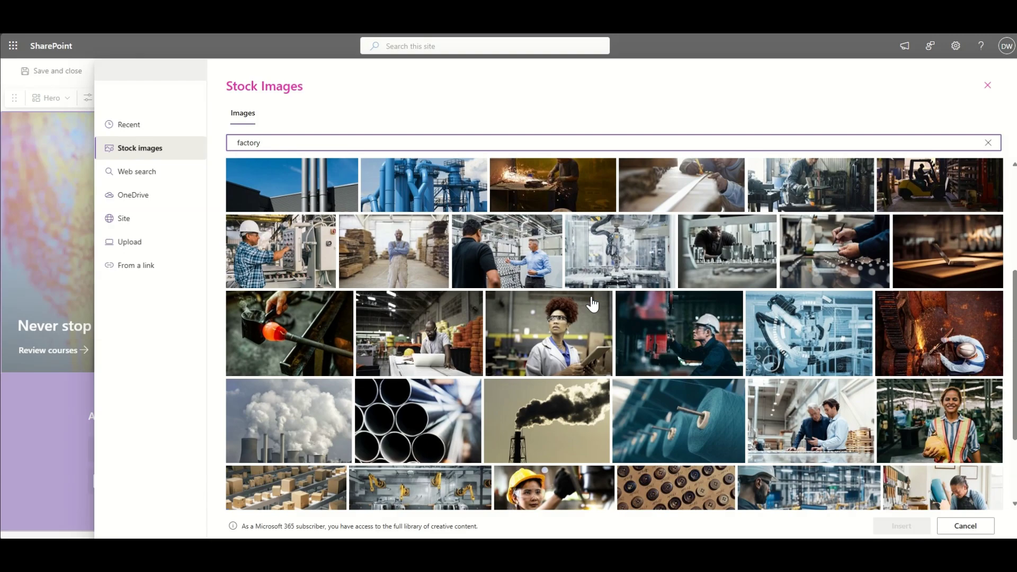
{"action": "scroll", "coordinate": [592, 303], "scroll_direction": "down", "scroll_amount": 1}
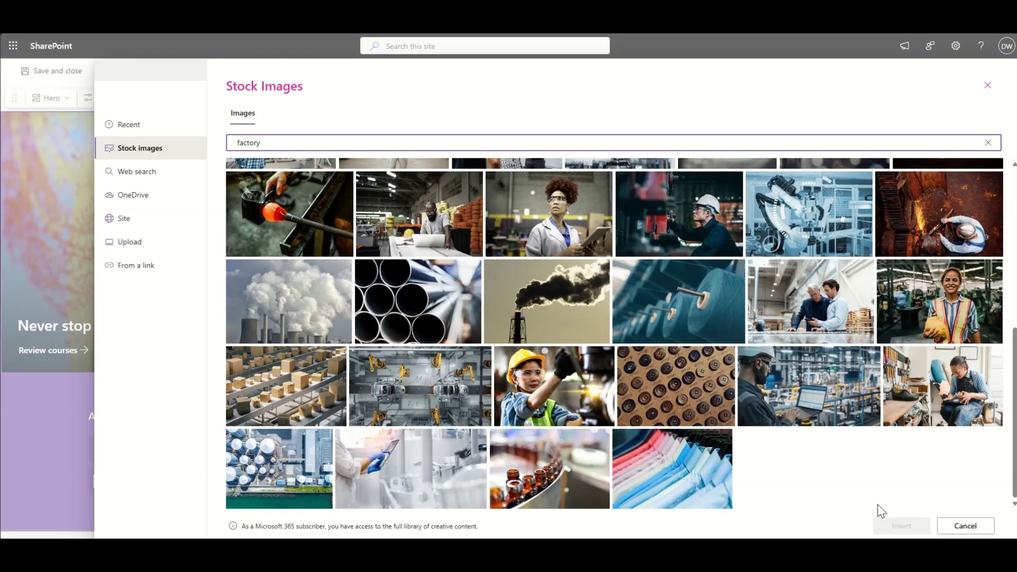
{"action": "left_click", "coordinate": [820, 423]}
{"action": "left_click", "coordinate": [900, 525]}
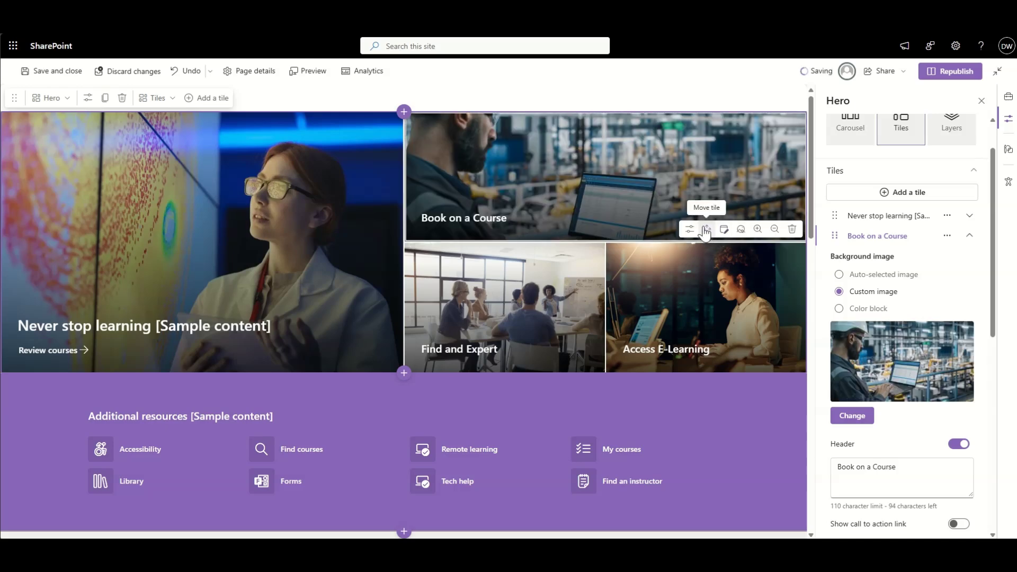
{"action": "left_click", "coordinate": [741, 229]}
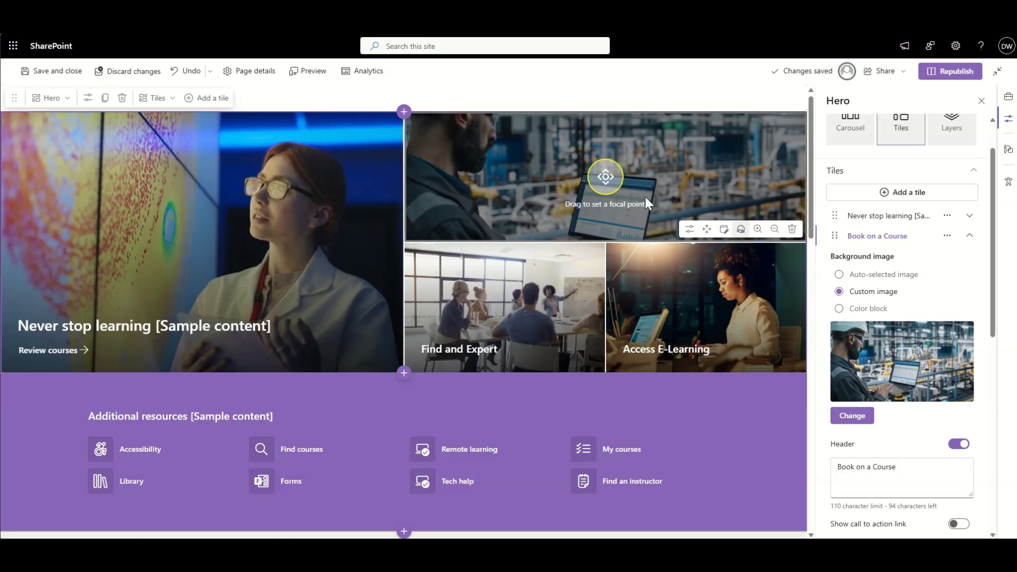
{"action": "left_click_drag", "start_coordinate": [605, 177], "coordinate": [602, 228]}
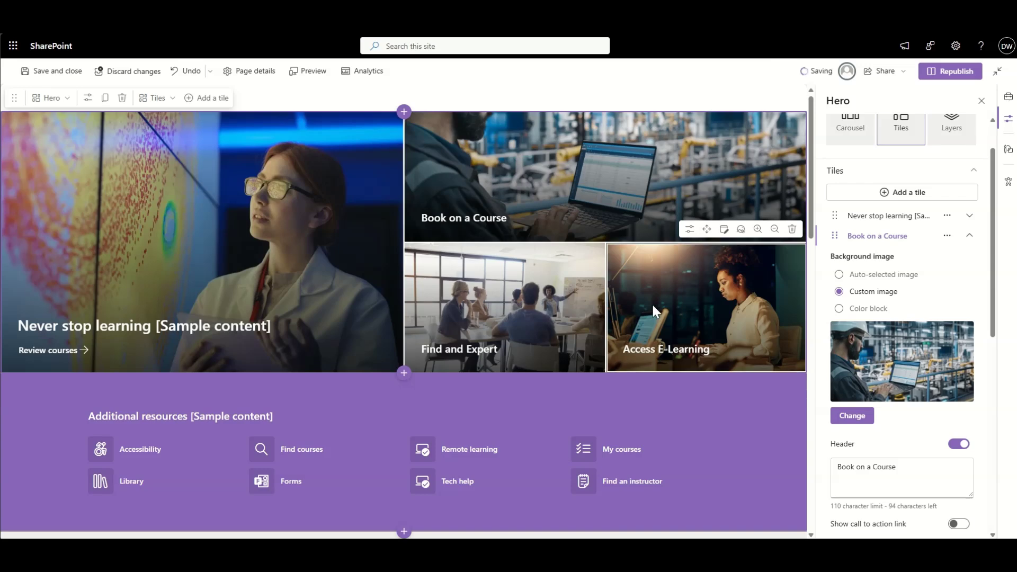
Step: Set the call to action text of the Never stop learning Hero tile to "FIND OUT MORE"
{"action": "left_click", "coordinate": [295, 220]}
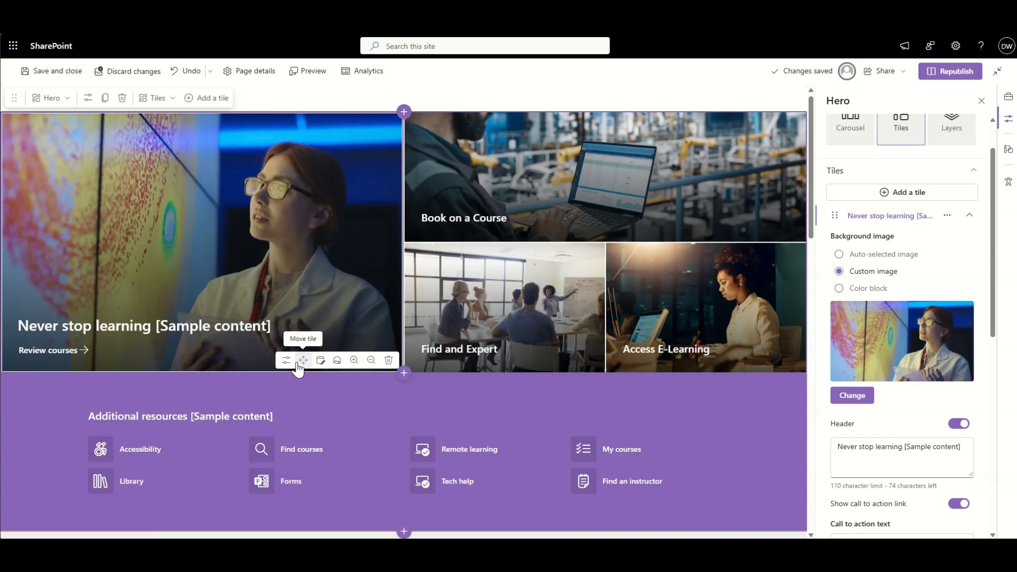
{"action": "scroll", "coordinate": [906, 325], "scroll_direction": "down", "scroll_amount": 8}
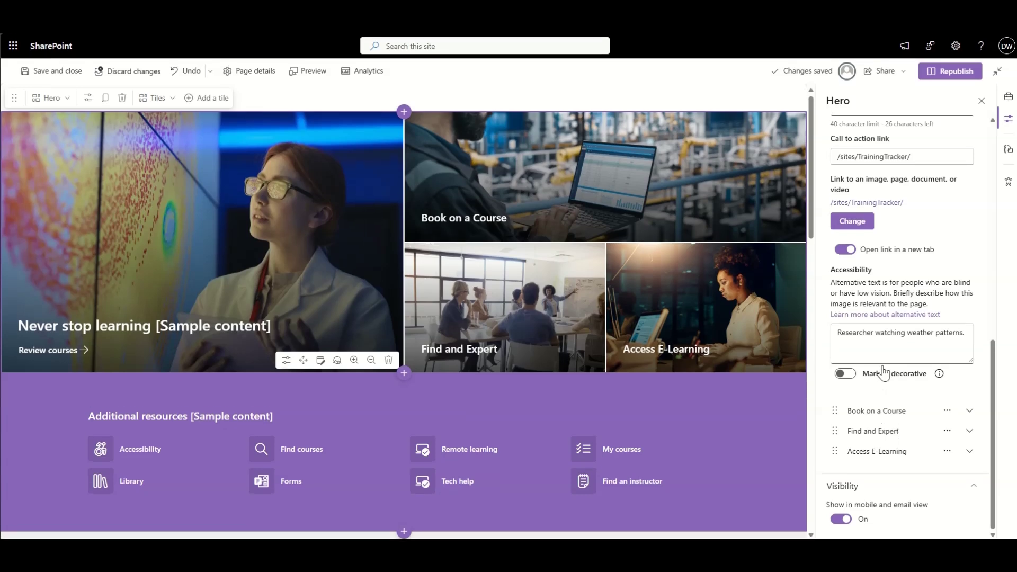
{"action": "scroll", "coordinate": [881, 365], "scroll_direction": "up", "scroll_amount": 5}
{"action": "triple_click", "coordinate": [875, 336]}
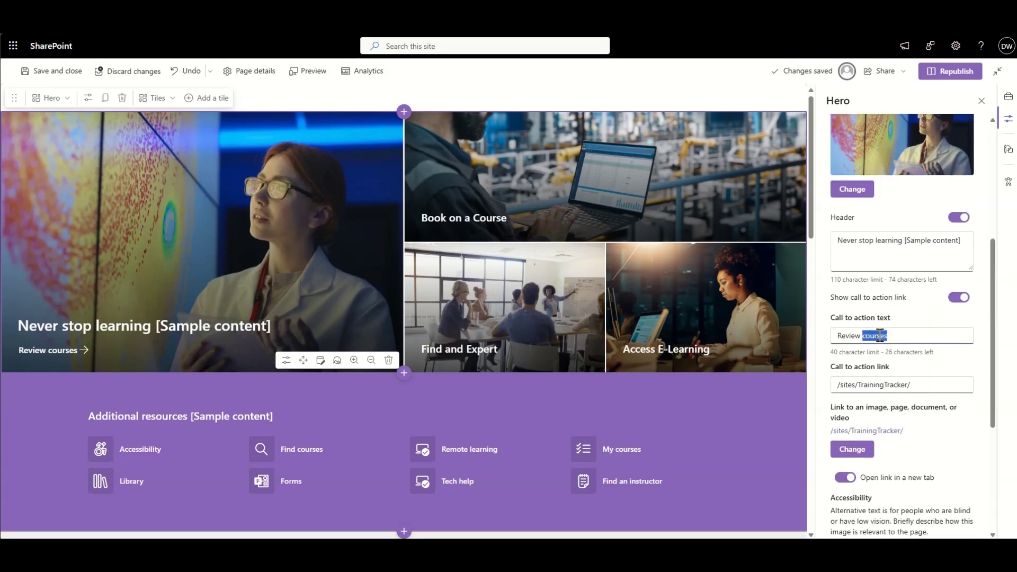
{"action": "type", "text": "Find ou"}
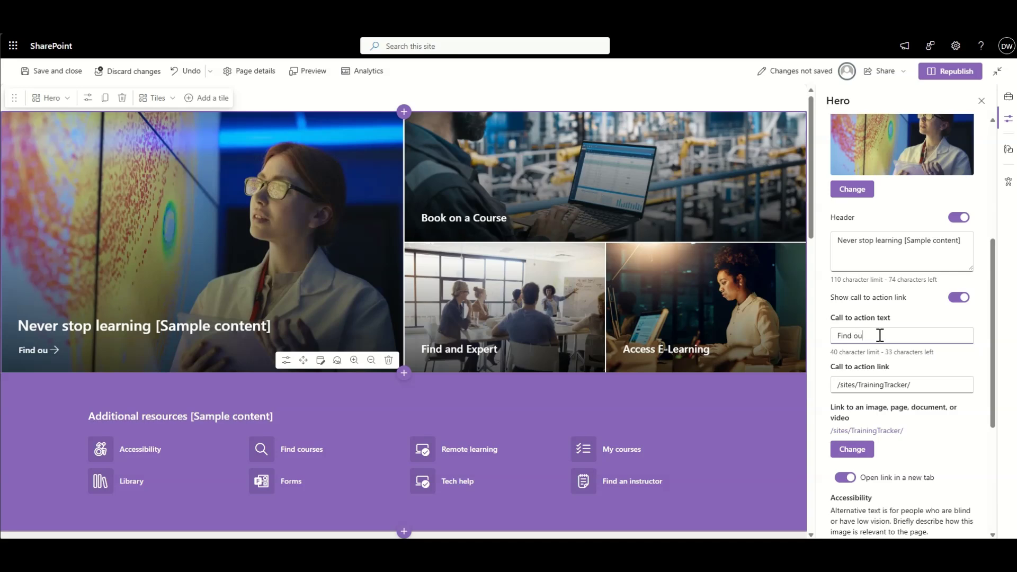
{"action": "type", "text": "t more"}
{"action": "key", "text": "ctrl+a"}
{"action": "type", "text": "FIND OUT MORE"}
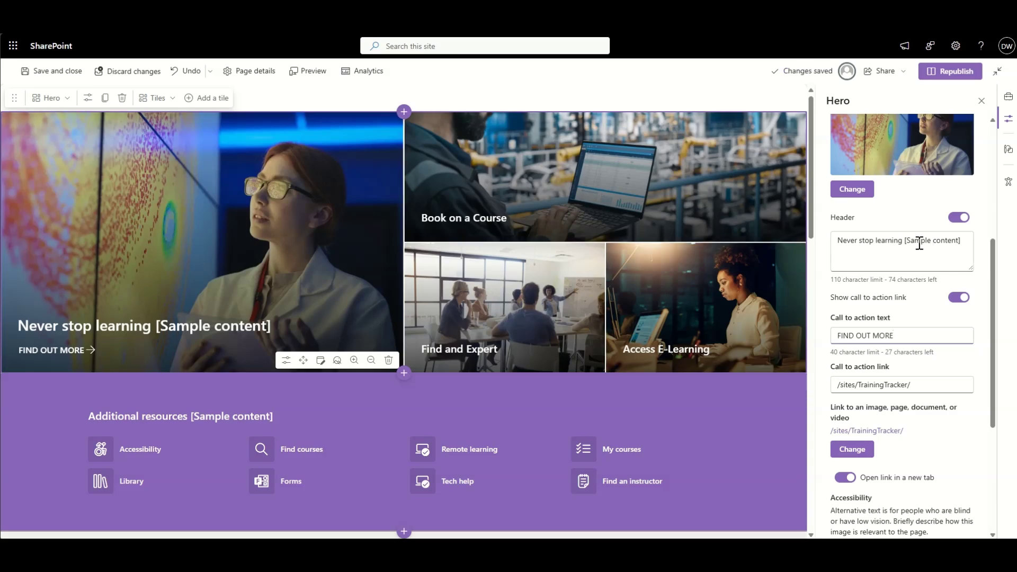
Step: Set the header of the Never stop learning Hero tile to "Welcome to the Training Tracker"
{"action": "left_click", "coordinate": [902, 243]}
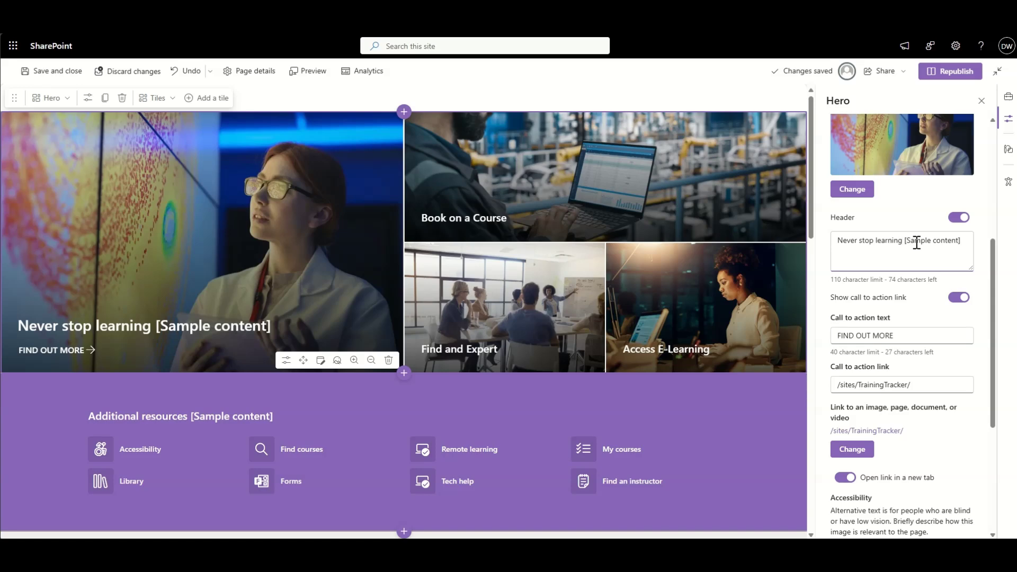
{"action": "key", "text": "ctrl+a"}
{"action": "type", "text": "wELCO"}
{"action": "key", "text": "BackSpace"}
{"action": "key", "text": "BackSpace"}
{"action": "key", "text": "BackSpace"}
{"action": "key", "text": "BackSpace"}
{"action": "key", "text": "BackSpace"}
{"action": "type", "text": "W"}
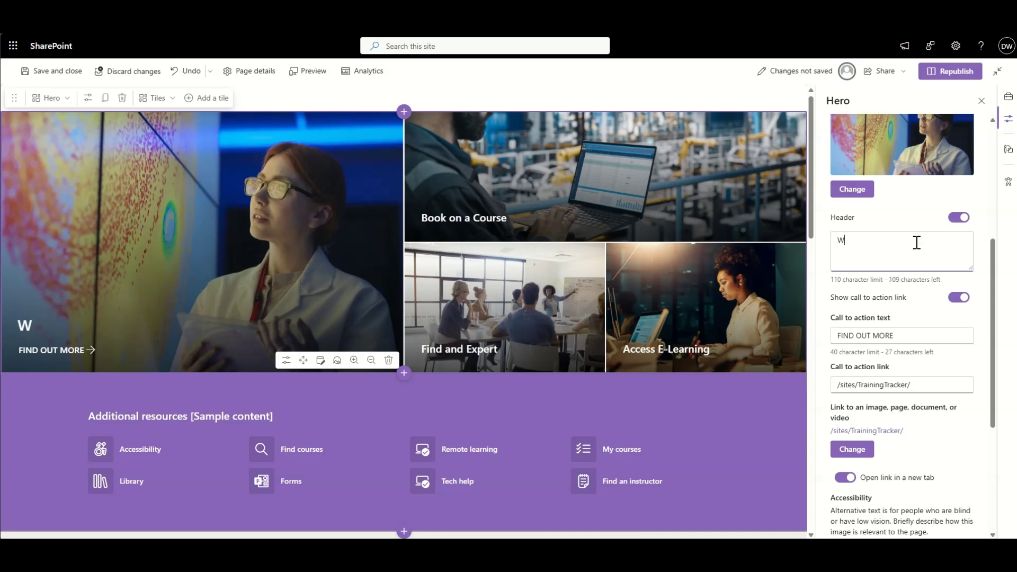
{"action": "type", "text": "elcome to the T"}
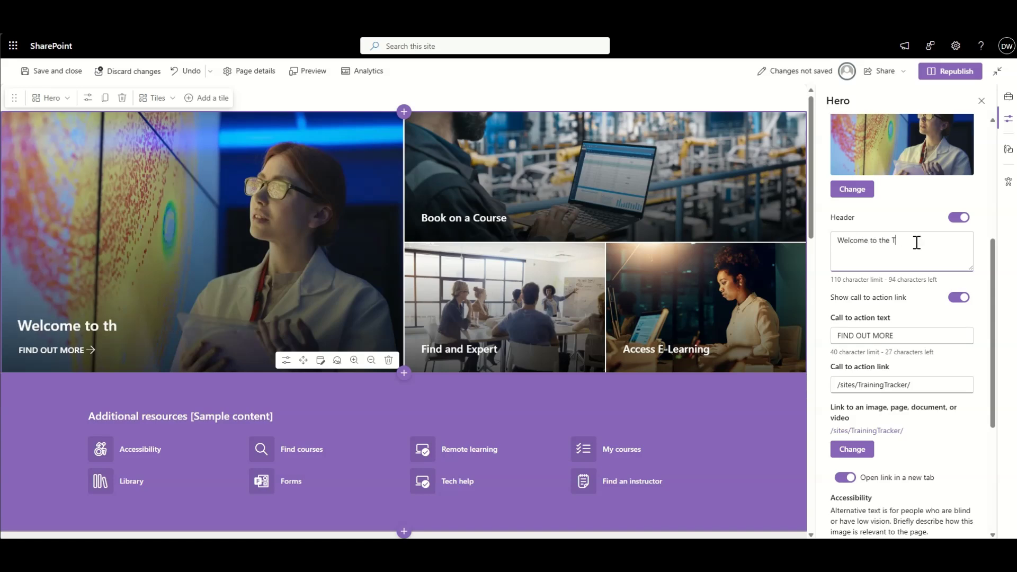
{"action": "type", "text": "raining "}
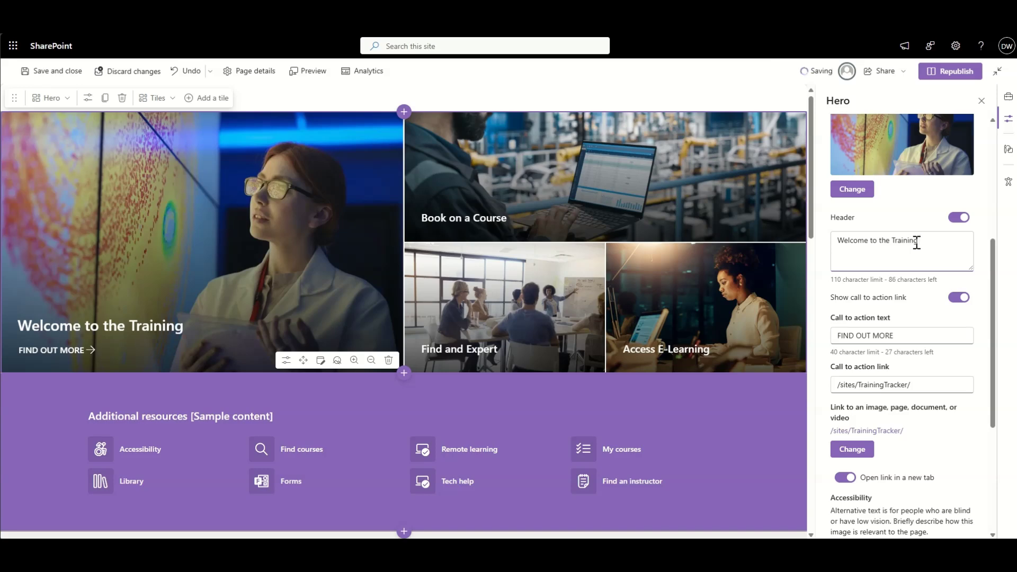
{"action": "type", "text": "Tracker"}
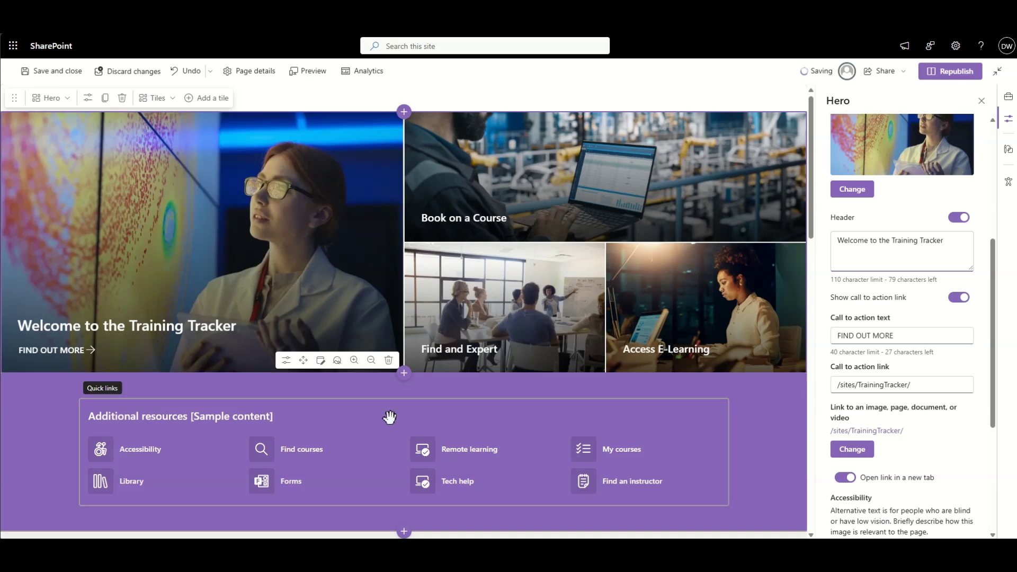
Step: Start changing the Welcome to the Training Tracker tile's background image and search the stock images for "factory"
{"action": "left_click", "coordinate": [862, 189]}
{"action": "left_click", "coordinate": [145, 151]}
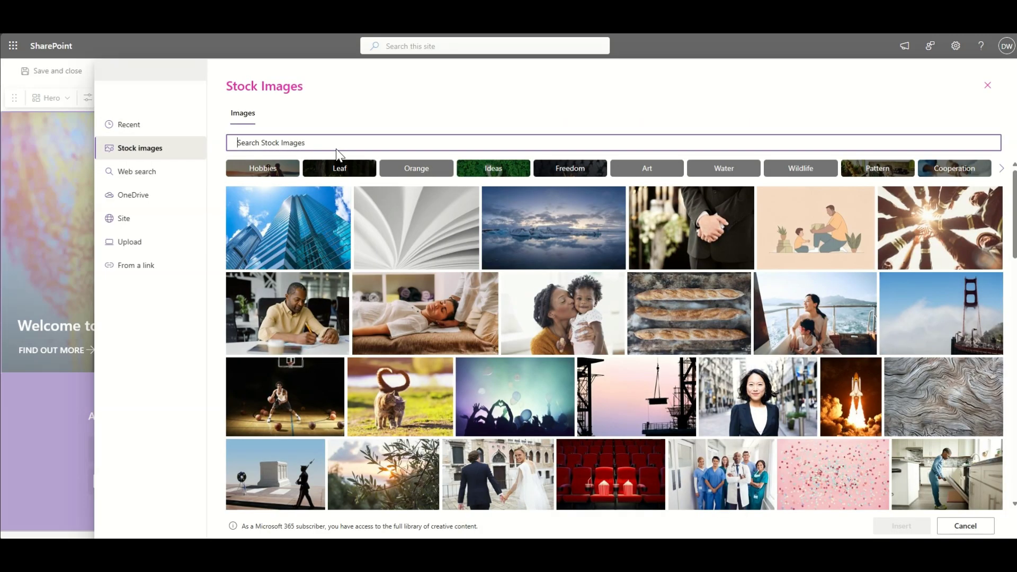
{"action": "type", "text": "fa"}
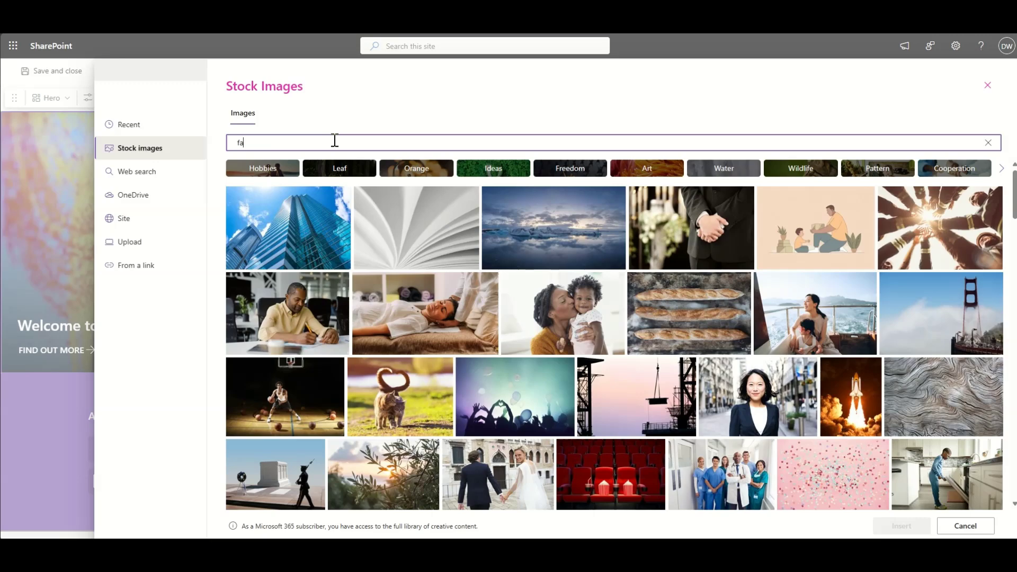
{"action": "type", "text": "cotry"}
{"action": "key", "text": "ctrl+a"}
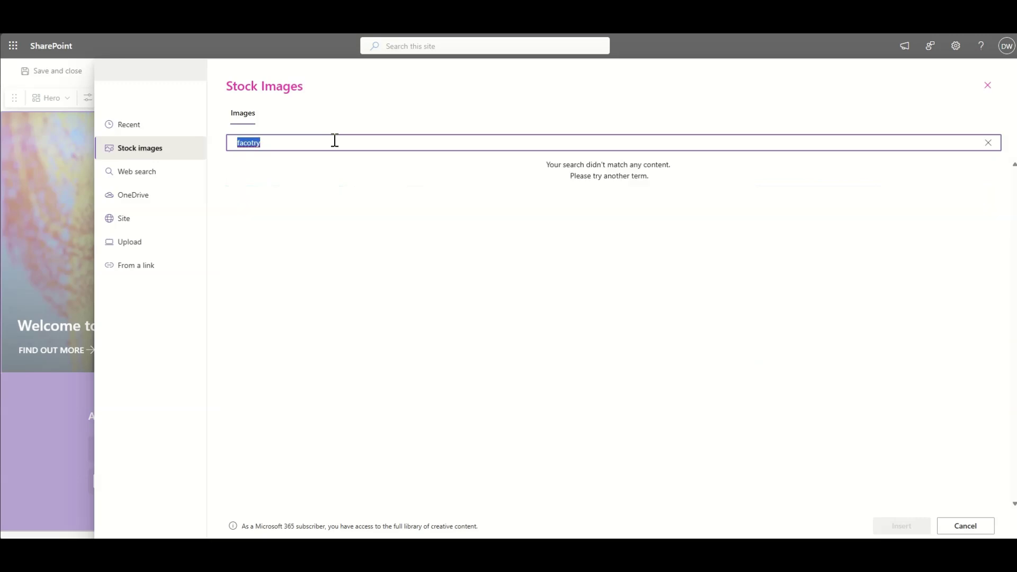
{"action": "type", "text": "fac"}
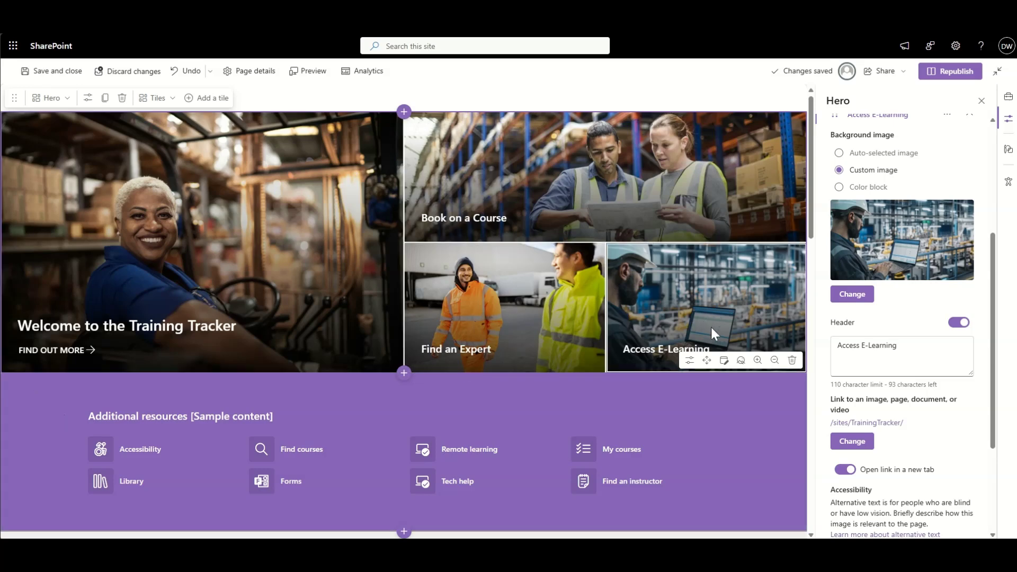
{"action": "left_click", "coordinate": [35, 450]}
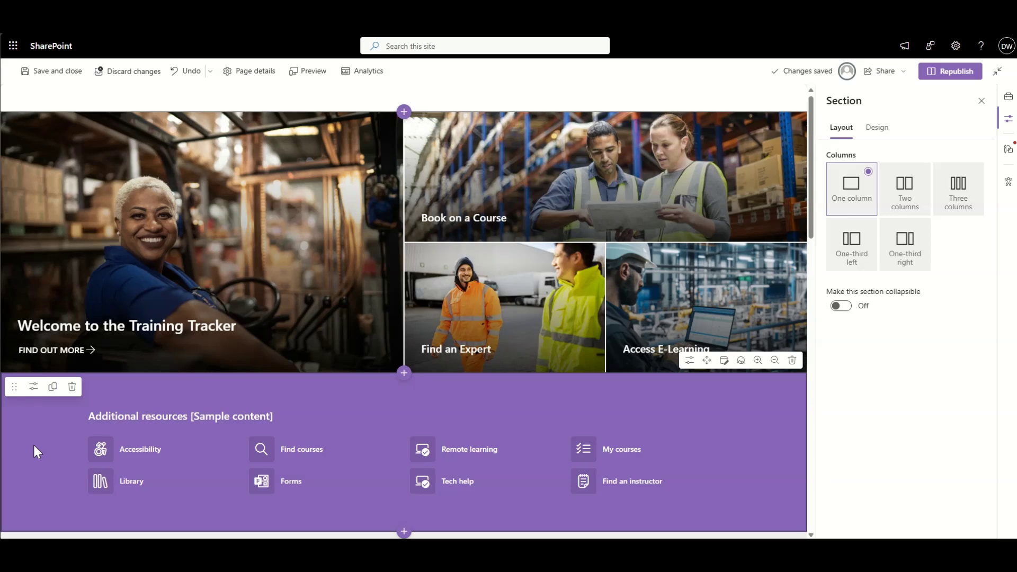
{"action": "scroll", "coordinate": [33, 443], "scroll_direction": "down", "scroll_amount": 2}
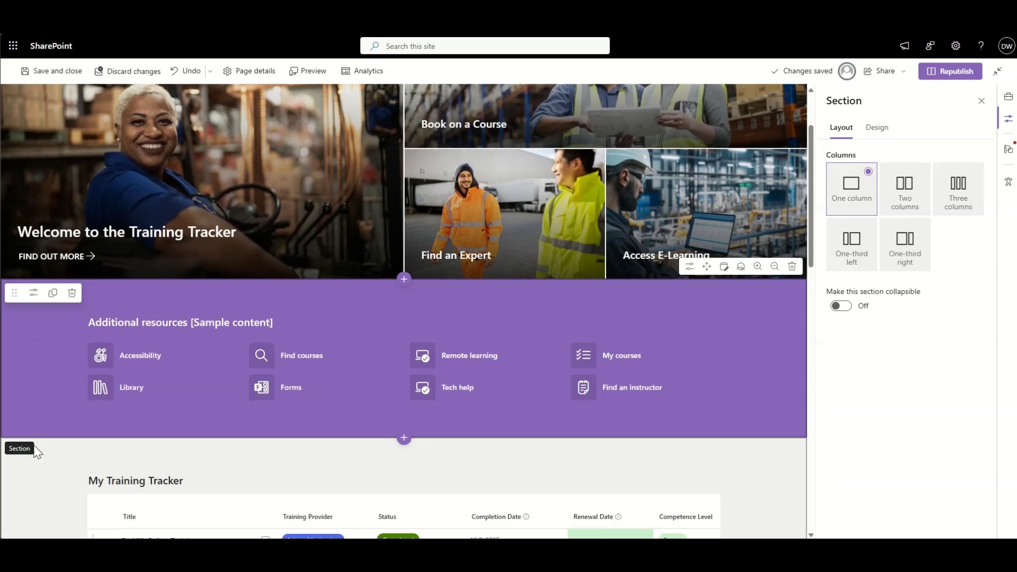
{"action": "left_click", "coordinate": [160, 338]}
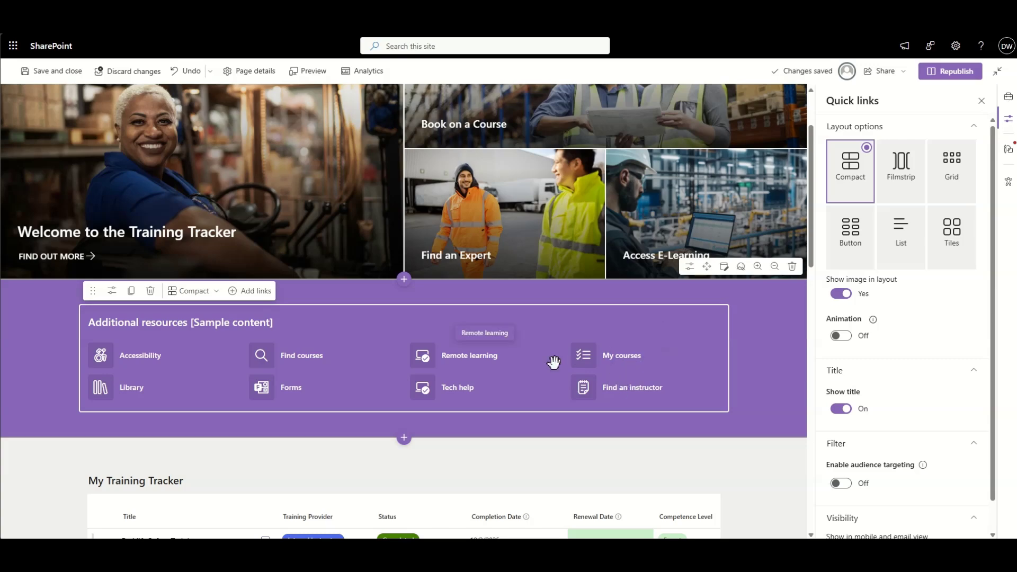
Step: Delete the True to Our Mission text web part about learning and conserving the environment, below the Upcoming events section
{"action": "scroll", "coordinate": [45, 372], "scroll_direction": "down", "scroll_amount": 10}
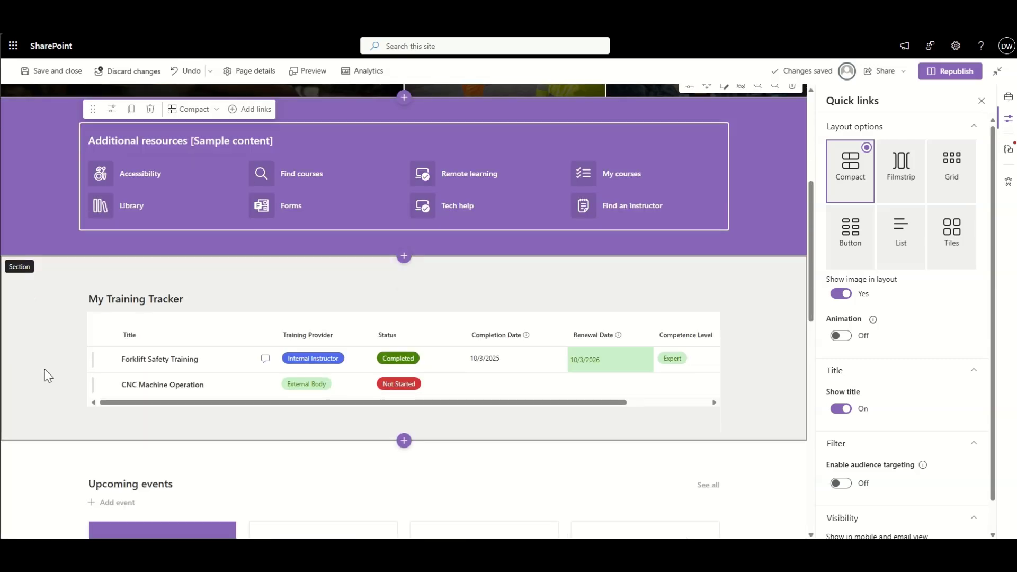
{"action": "scroll", "coordinate": [45, 374], "scroll_direction": "down", "scroll_amount": 4}
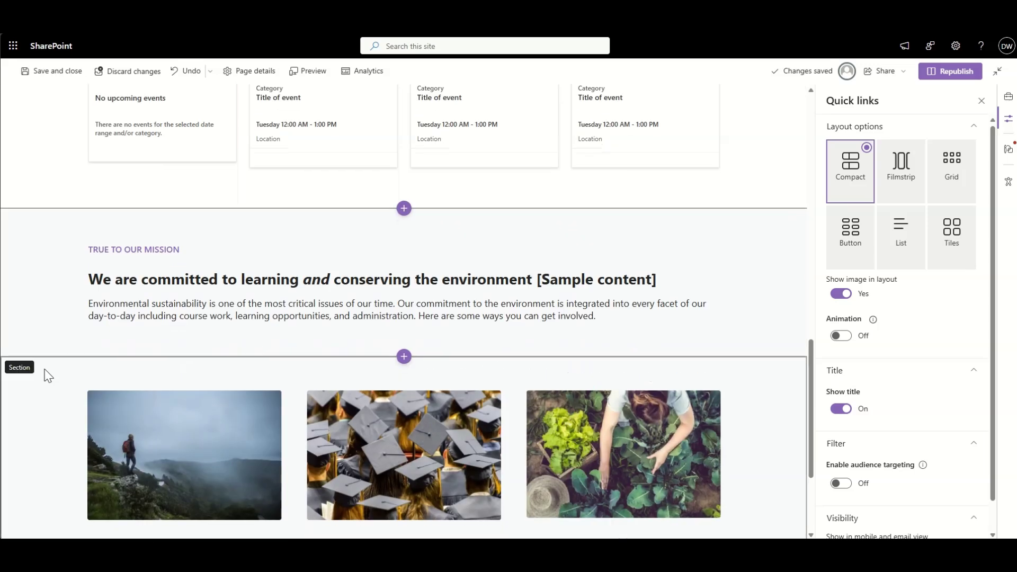
{"action": "scroll", "coordinate": [58, 294], "scroll_direction": "up", "scroll_amount": 3}
{"action": "left_click", "coordinate": [58, 294]}
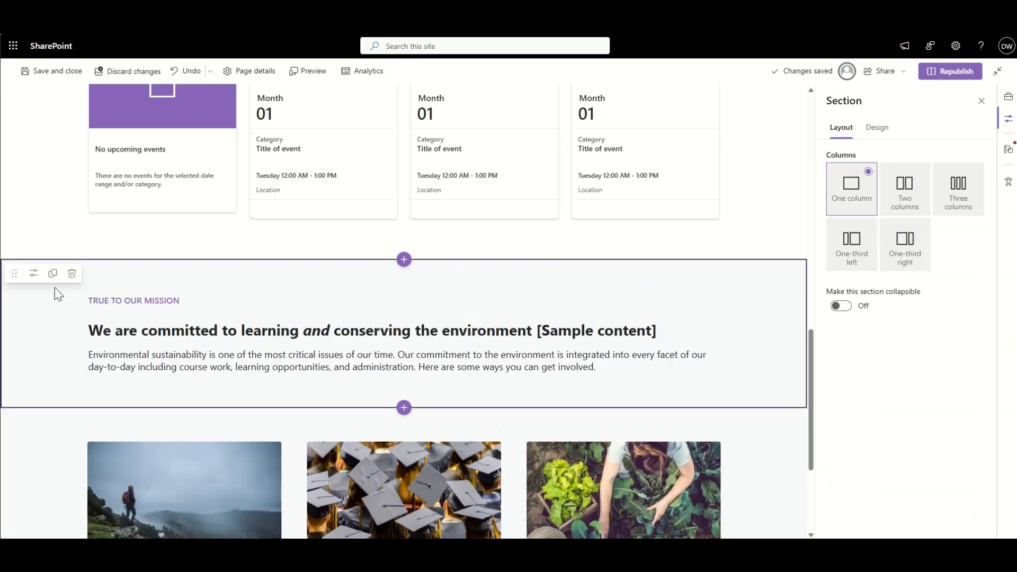
{"action": "left_click", "coordinate": [192, 320]}
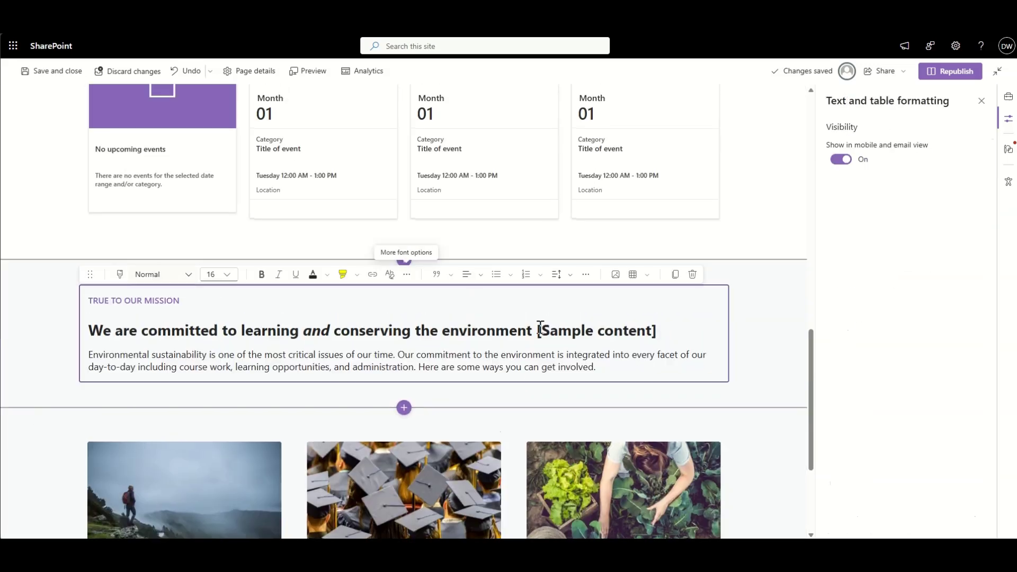
{"action": "left_click", "coordinate": [692, 274]}
Step: Delete the whole section holding the hiker, graduation caps and gardening images
{"action": "left_click", "coordinate": [188, 413]}
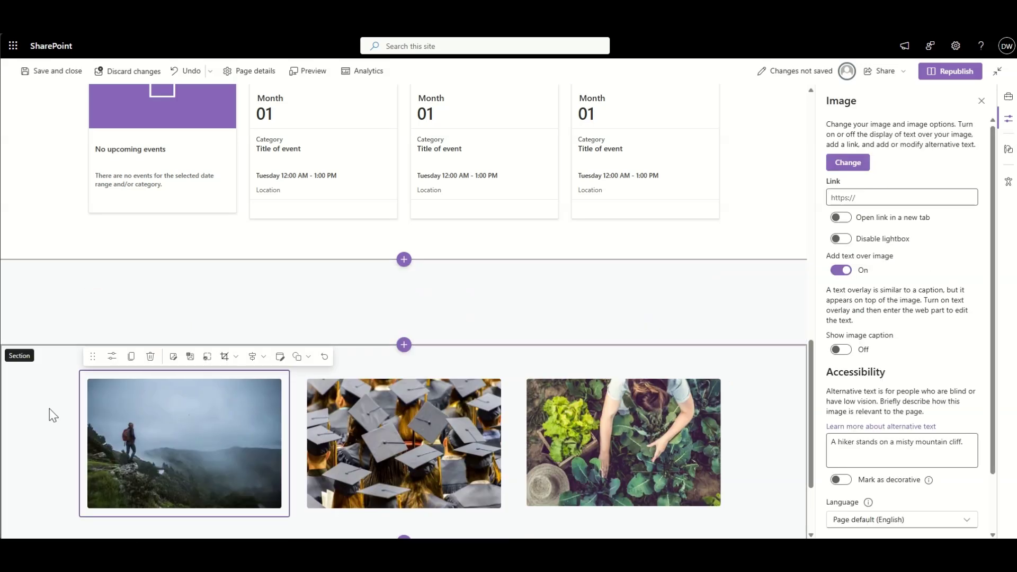
{"action": "left_click", "coordinate": [49, 409]}
{"action": "left_click", "coordinate": [72, 360]}
Step: Move the Additional resources Quick links web part from the purple section into the empty section below Upcoming events
{"action": "scroll", "coordinate": [136, 297], "scroll_direction": "up", "scroll_amount": 10}
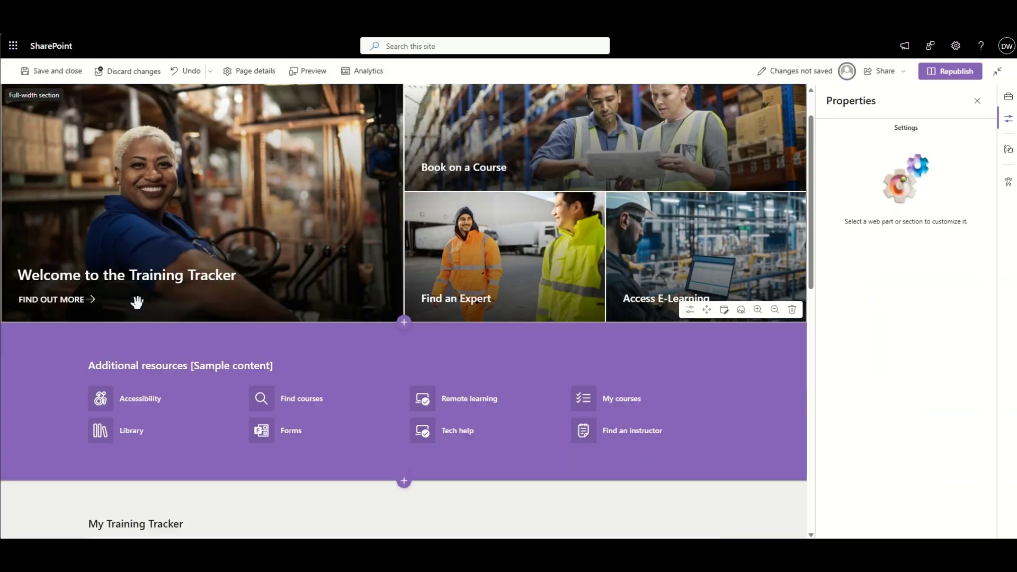
{"action": "scroll", "coordinate": [136, 297], "scroll_direction": "down", "scroll_amount": 3}
{"action": "left_click", "coordinate": [158, 259]}
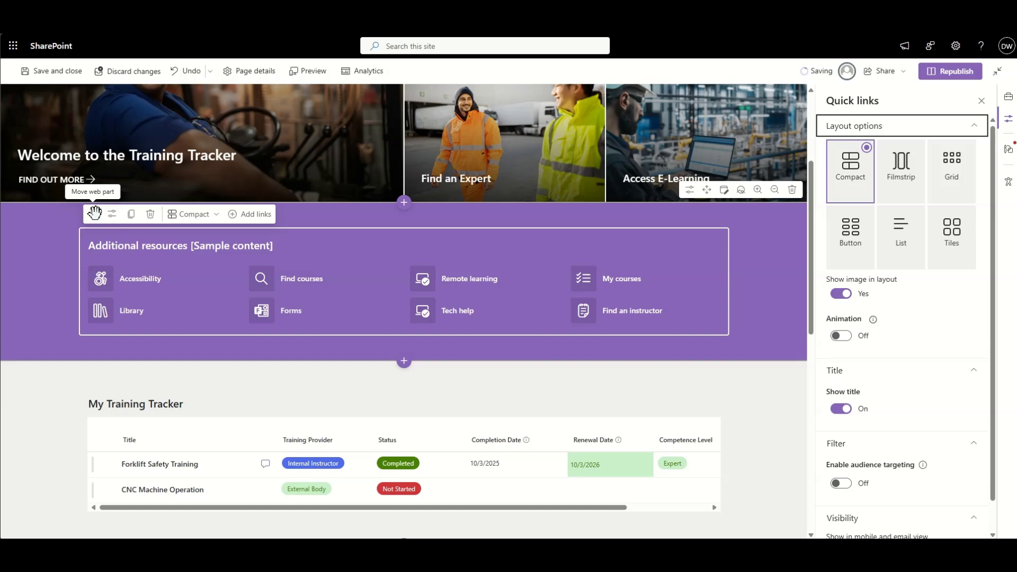
{"action": "left_click_drag", "start_coordinate": [96, 215], "coordinate": [132, 357]}
{"action": "left_click", "coordinate": [58, 384]}
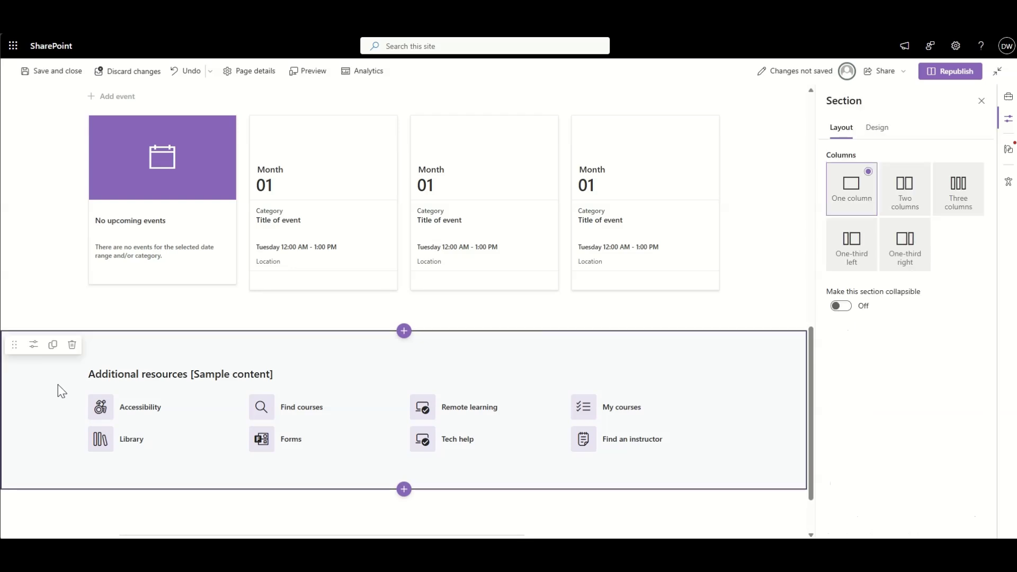
Step: Duplicate the Additional resources Quick links web part and move one copy into the empty purple section beneath the Hero
{"action": "scroll", "coordinate": [58, 384], "scroll_direction": "up", "scroll_amount": 4}
{"action": "scroll", "coordinate": [58, 384], "scroll_direction": "up", "scroll_amount": 6}
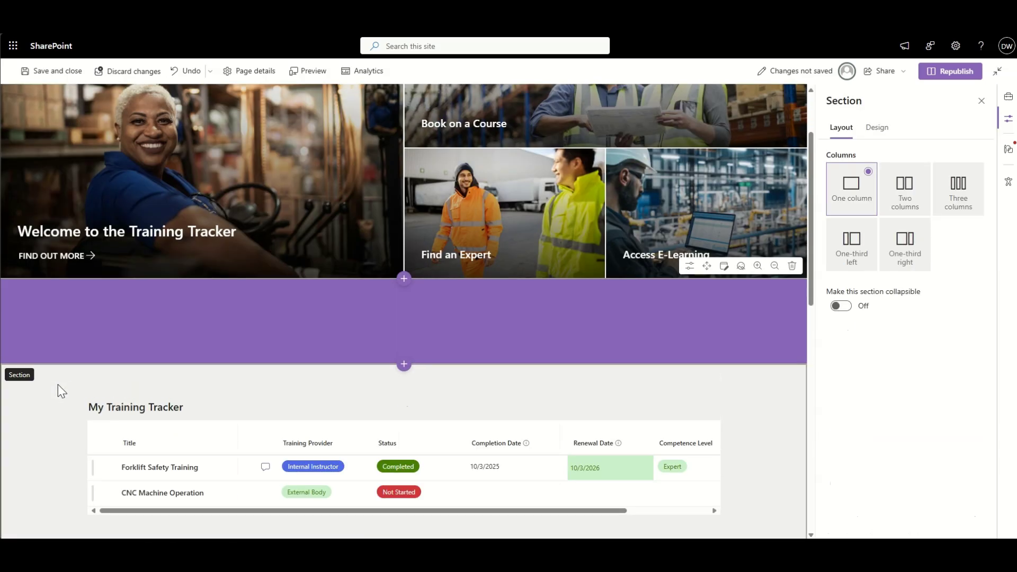
{"action": "scroll", "coordinate": [106, 388], "scroll_direction": "down", "scroll_amount": 9}
{"action": "left_click", "coordinate": [106, 391]}
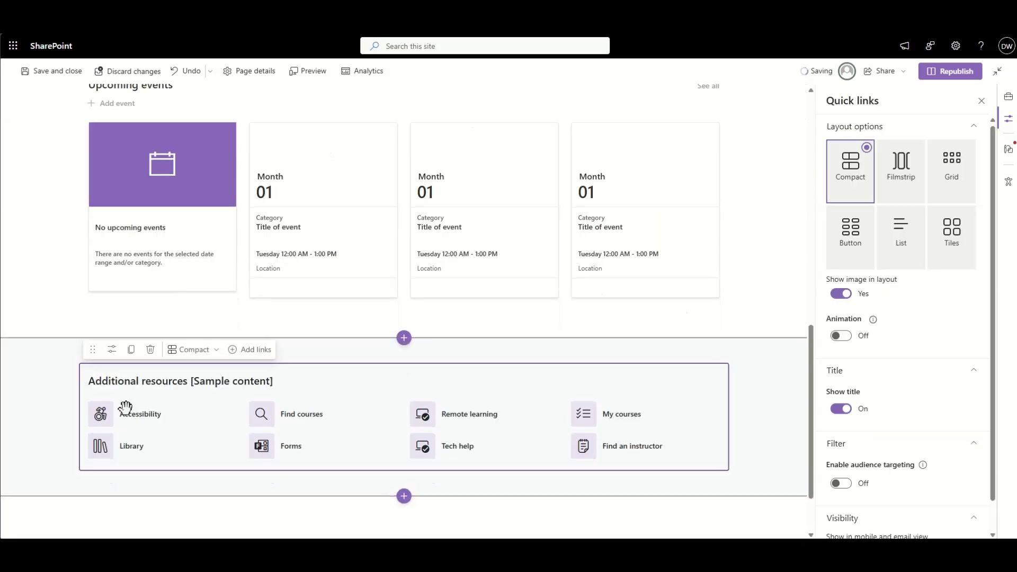
{"action": "left_click", "coordinate": [131, 351]}
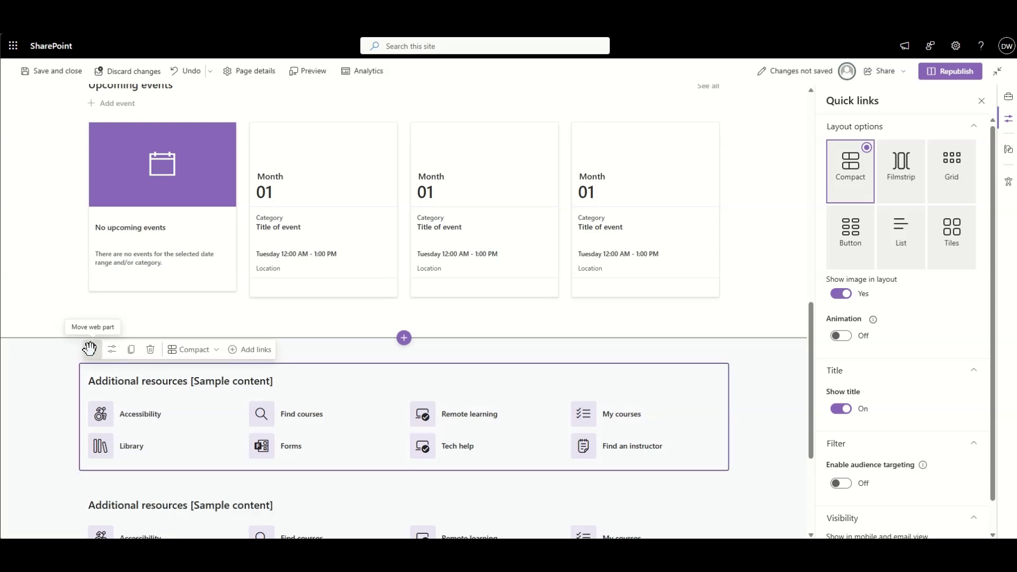
{"action": "left_click_drag", "start_coordinate": [93, 350], "coordinate": [126, 337]}
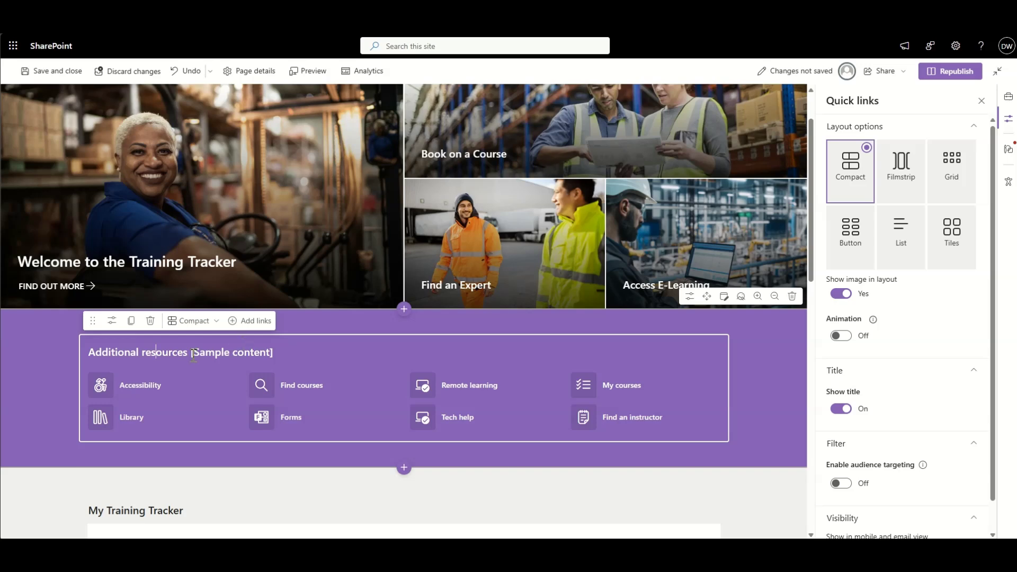
Step: Replace "Additional" with "Department" in the title of the purple section's Quick links web part
{"action": "double_click", "coordinate": [118, 354]}
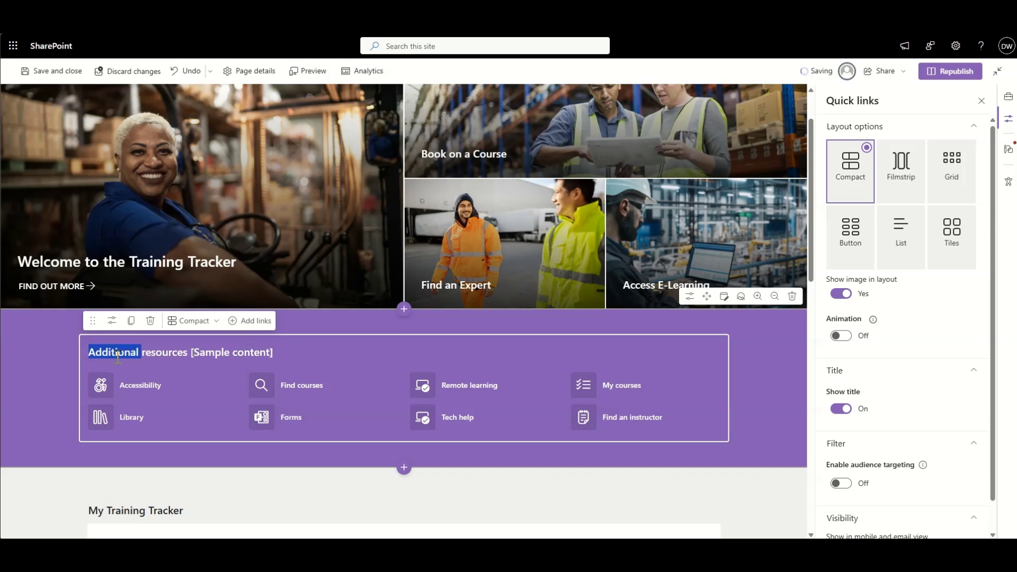
{"action": "type", "text": "Department"}
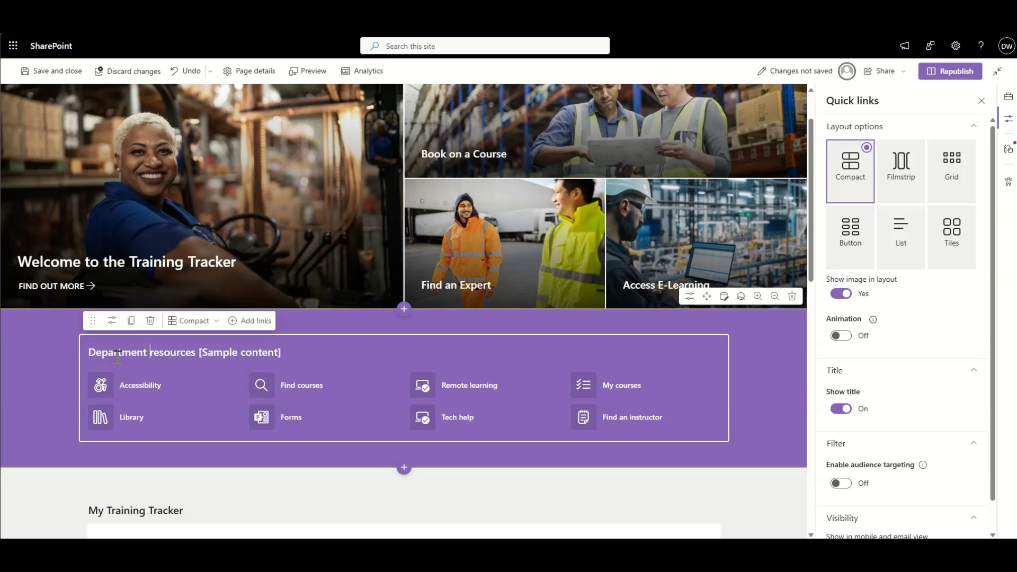
{"action": "left_click", "coordinate": [48, 388]}
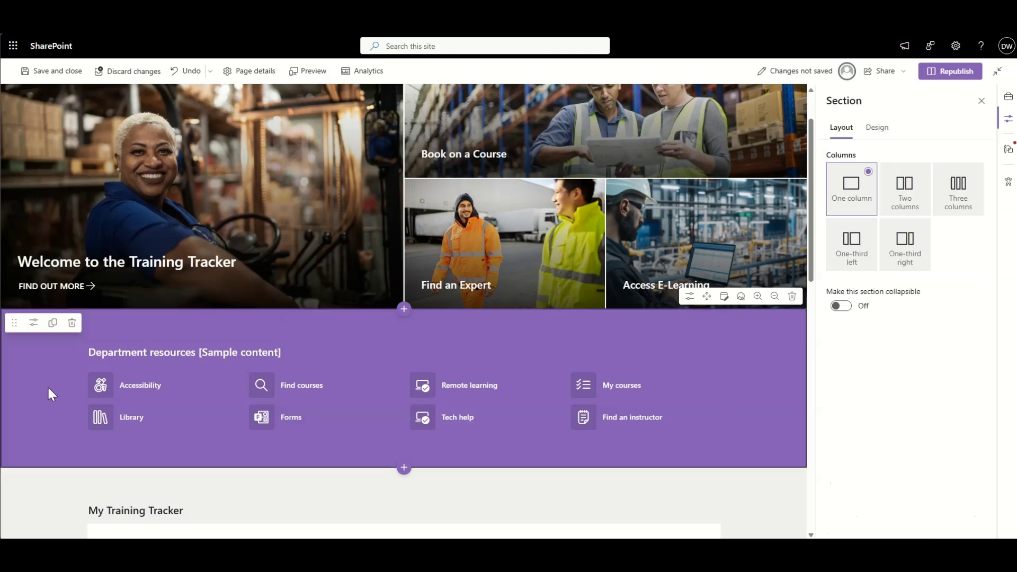
Step: Remove the Accessibility, Find courses, Remote learning and My courses links from the Department resources Quick links
{"action": "left_click", "coordinate": [176, 399]}
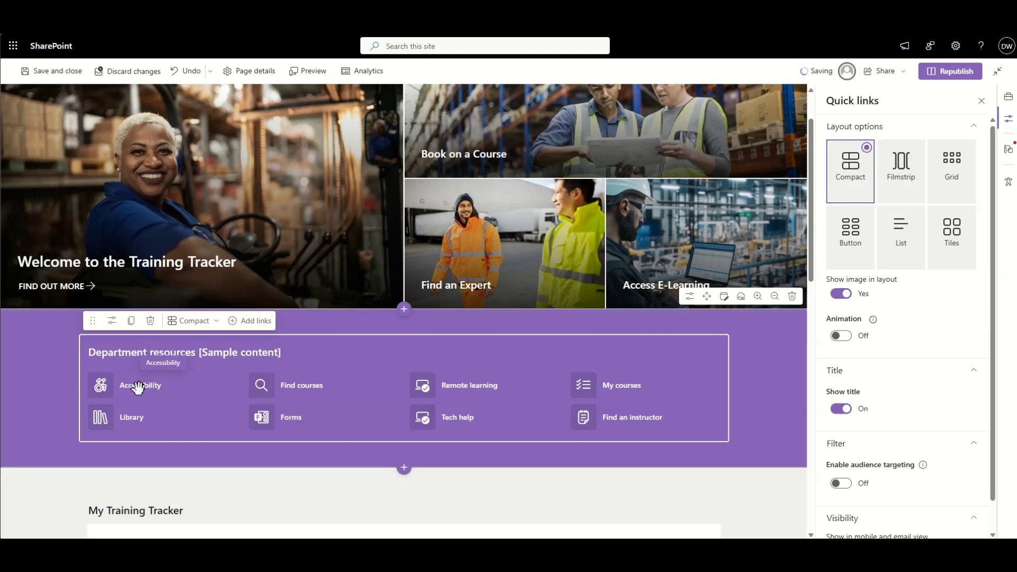
{"action": "right_click", "coordinate": [139, 390]}
{"action": "left_click", "coordinate": [208, 418]}
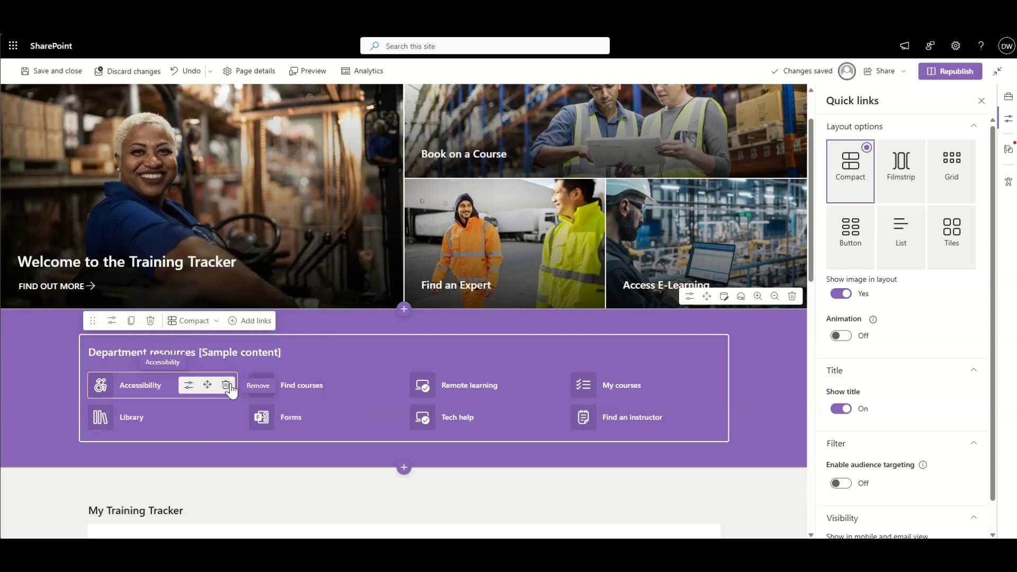
{"action": "left_click", "coordinate": [226, 387]}
{"action": "left_click", "coordinate": [226, 387]}
{"action": "left_click", "coordinate": [226, 387]}
{"action": "left_click", "coordinate": [226, 387]}
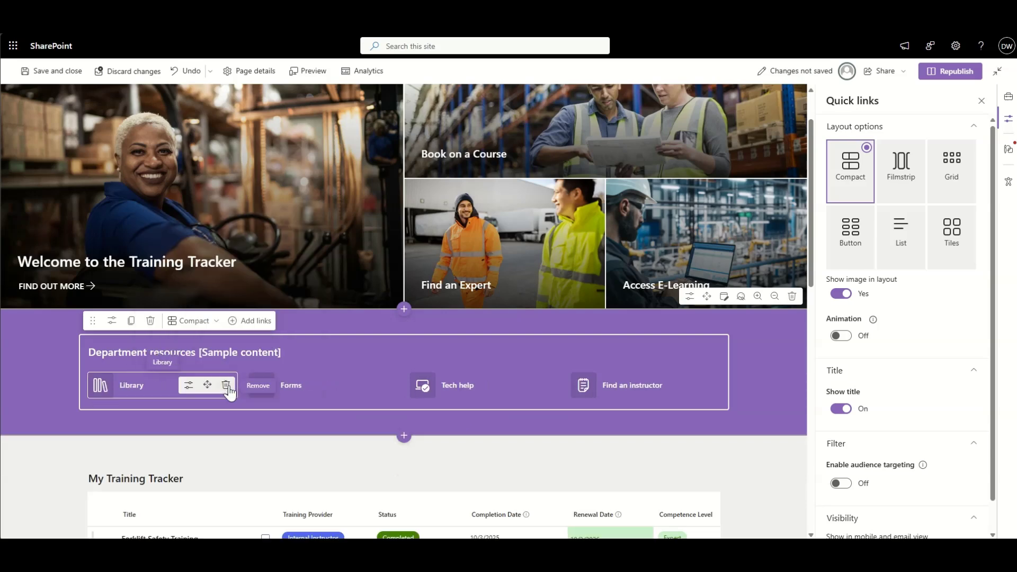
Step: Rename the Library link in the Department resources Quick links as Production
{"action": "left_click", "coordinate": [189, 385]}
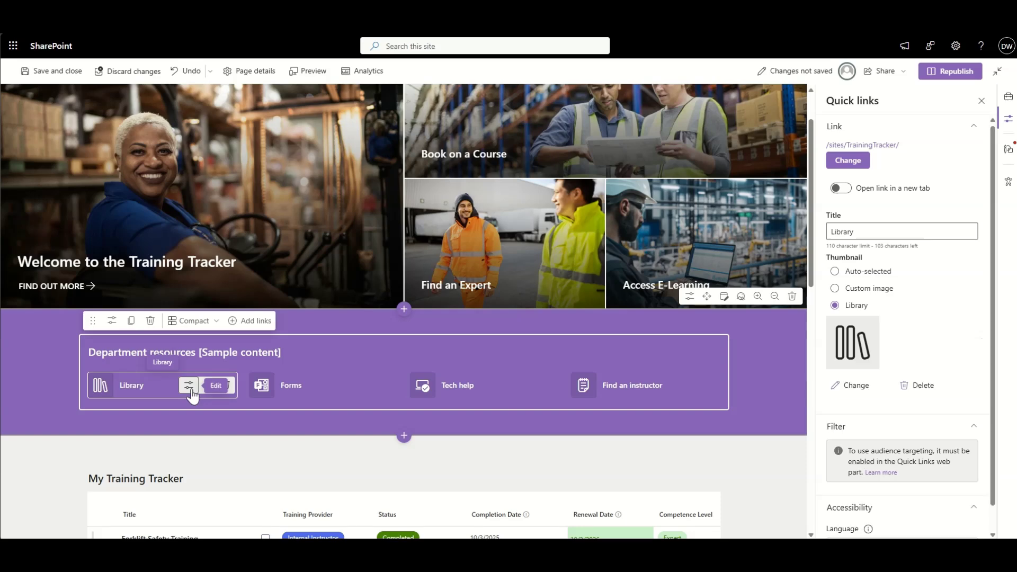
{"action": "left_click", "coordinate": [844, 232]}
{"action": "double_click", "coordinate": [844, 232]}
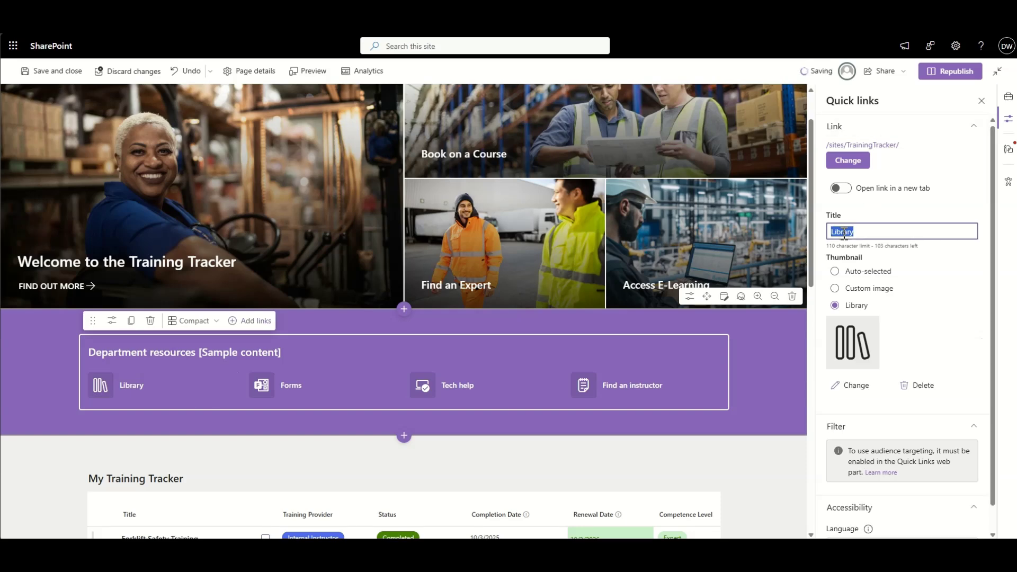
{"action": "type", "text": "Production"}
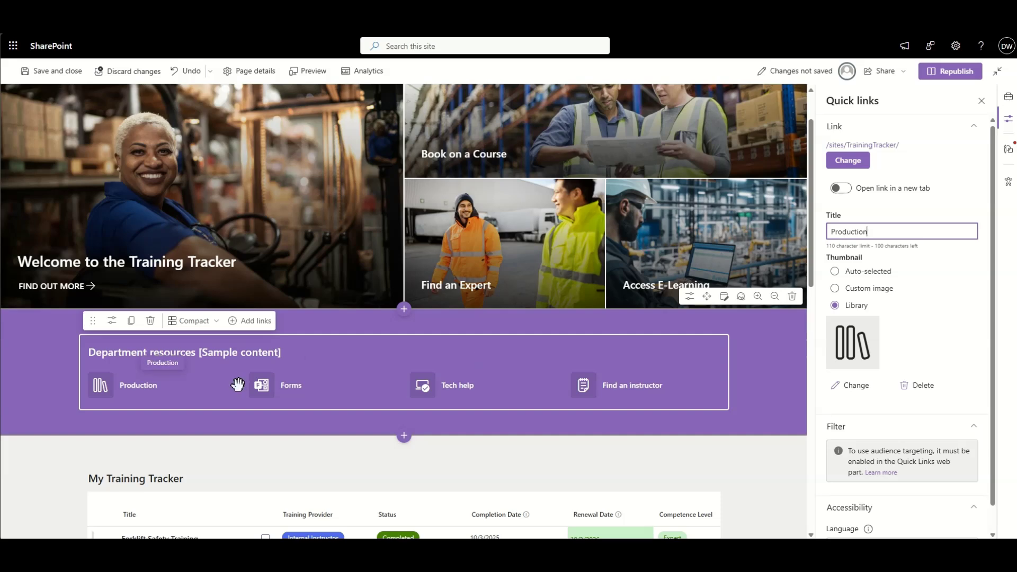
Step: Rename the Forms link in the Department resources Quick links as Maintenance
{"action": "left_click", "coordinate": [289, 384]}
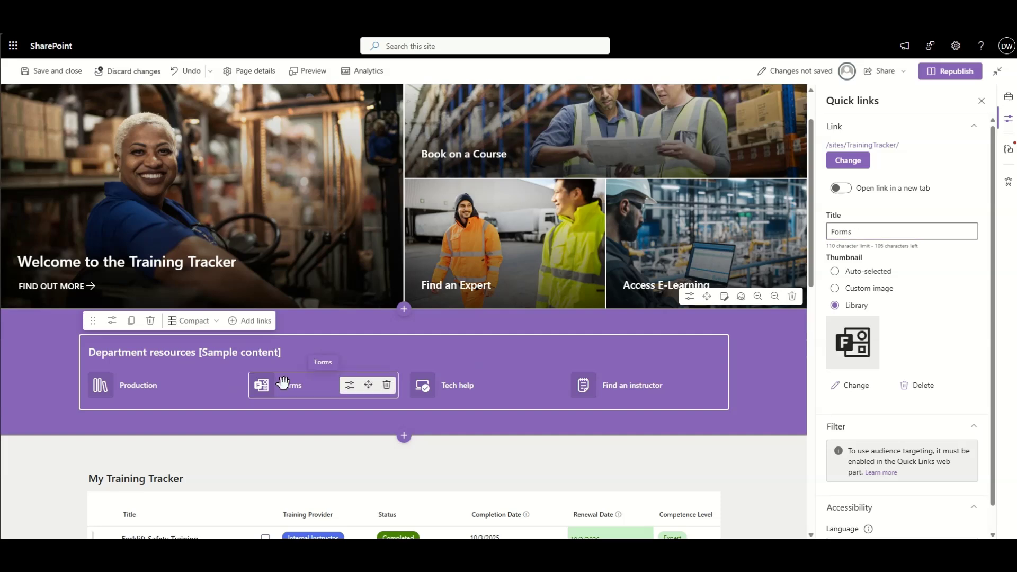
{"action": "left_click", "coordinate": [844, 232]}
{"action": "double_click", "coordinate": [844, 232]}
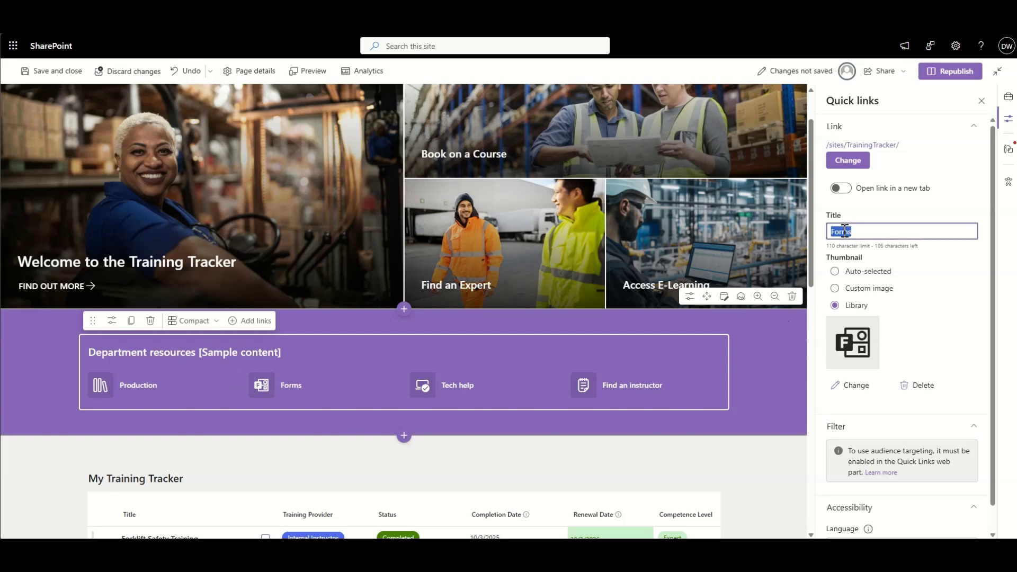
{"action": "type", "text": "Maintence"}
{"action": "right_click", "coordinate": [844, 232]}
{"action": "left_click", "coordinate": [852, 238]}
{"action": "type", "text": "Maintenance"}
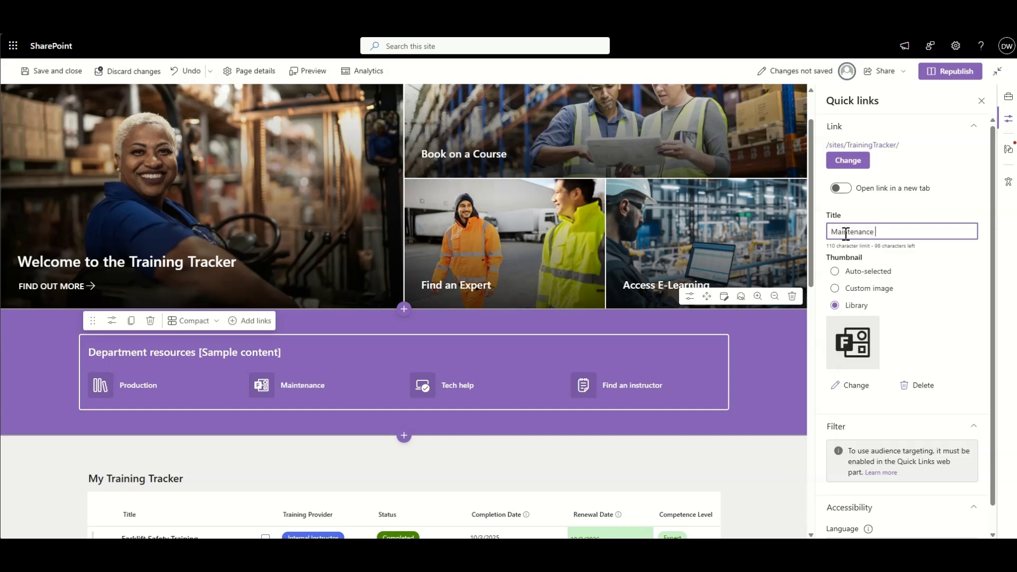
Step: Rename the Tech help link as Sales and the Find an instructor link as HR in the Department resources Quick links
{"action": "left_click", "coordinate": [479, 377]}
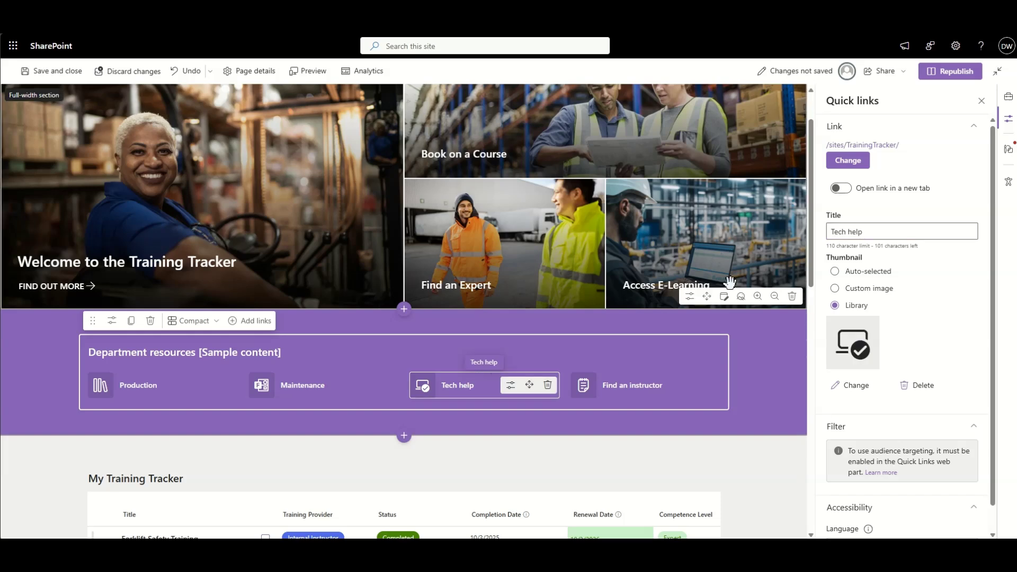
{"action": "left_click", "coordinate": [857, 233]}
{"action": "key", "text": "ctrl+a"}
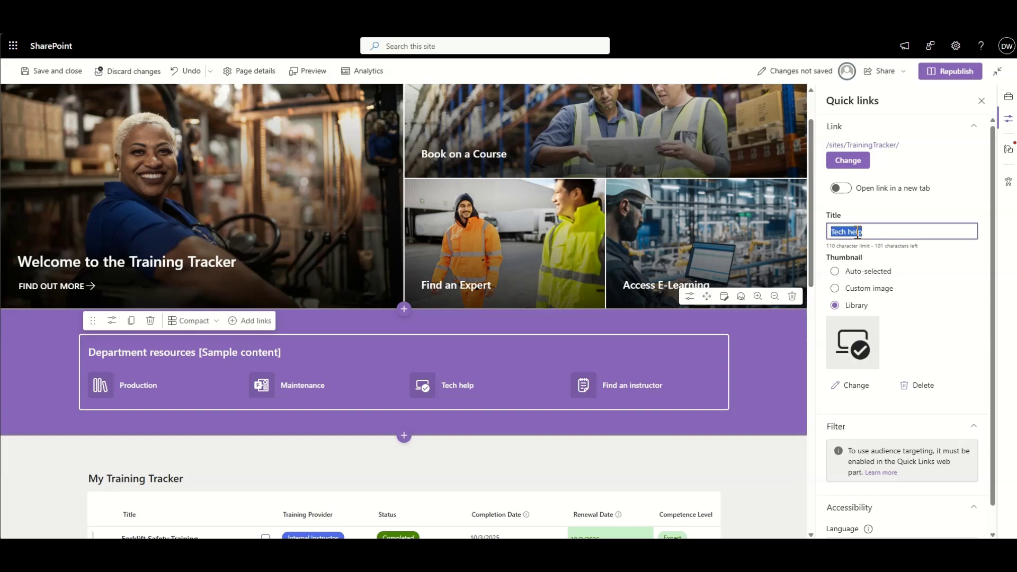
{"action": "type", "text": "Sales"}
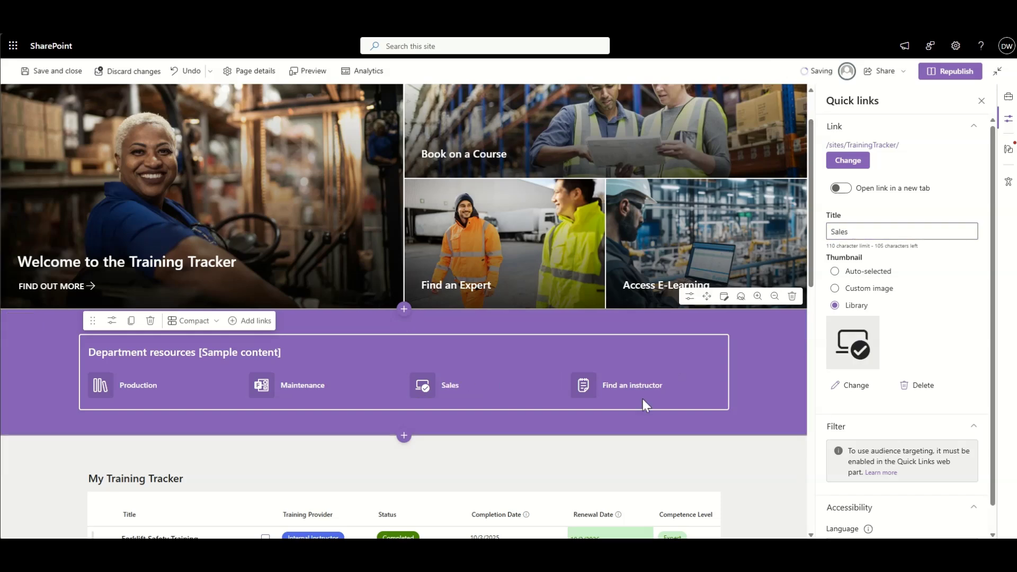
{"action": "left_click", "coordinate": [641, 384]}
{"action": "triple_click", "coordinate": [878, 226]}
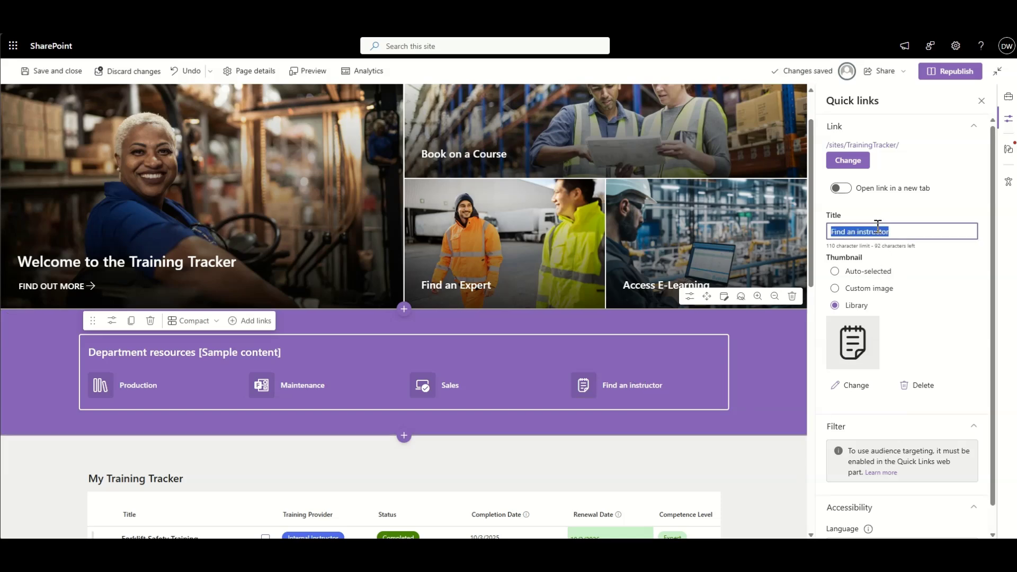
{"action": "type", "text": "HR"}
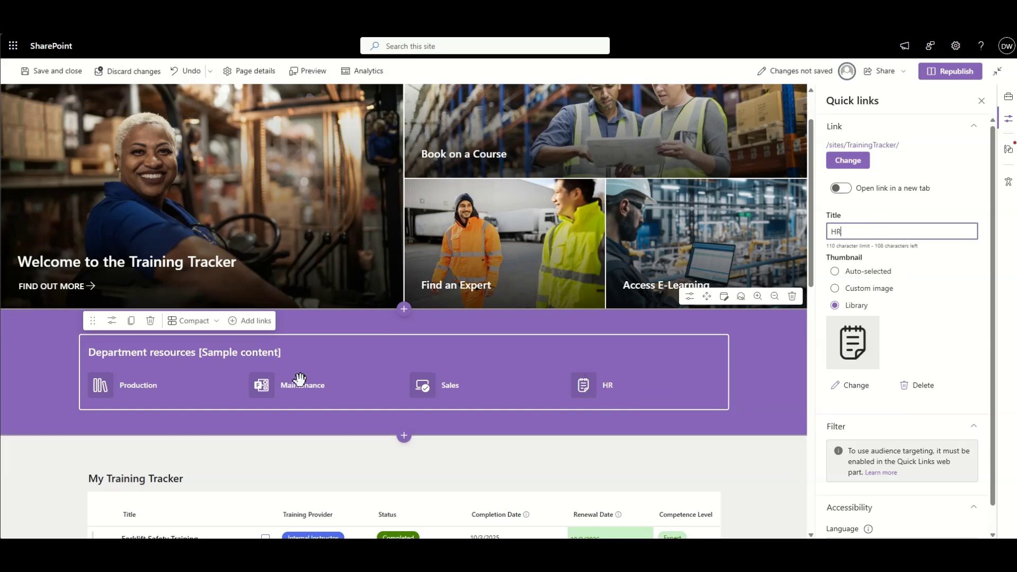
Step: Change the Production link's thumbnail to the builddefinition icon, found by searching the icon library for "build"
{"action": "left_click", "coordinate": [140, 385]}
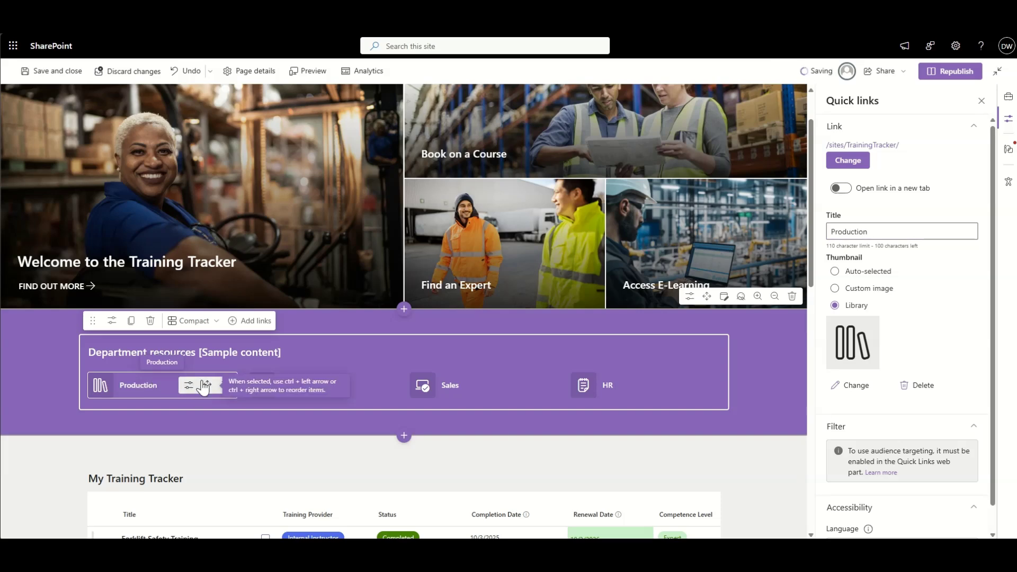
{"action": "left_click", "coordinate": [862, 388]}
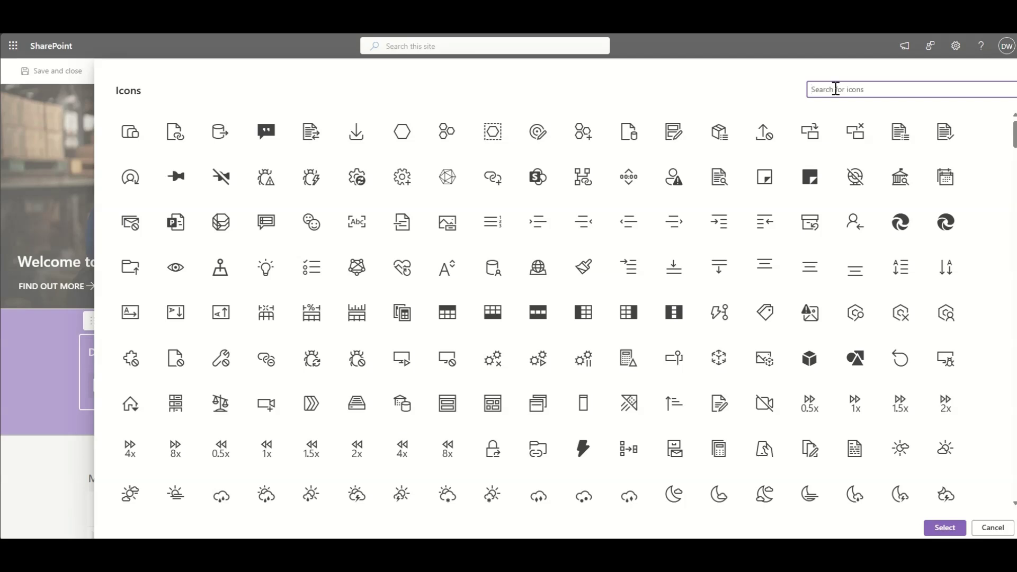
{"action": "type", "text": "hammer"}
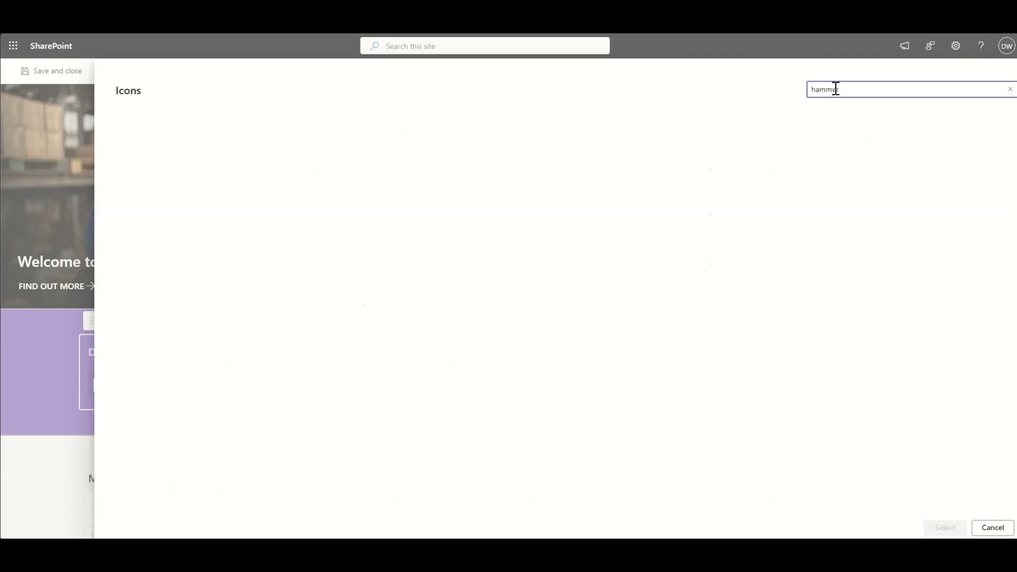
{"action": "key", "text": "ctrl+a"}
{"action": "type", "text": "build"}
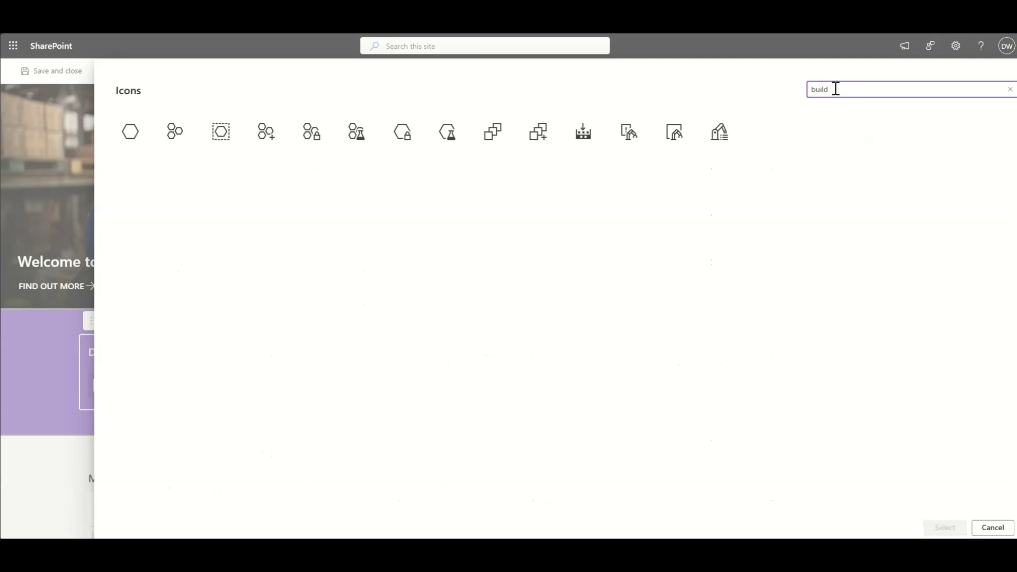
{"action": "left_click", "coordinate": [722, 137]}
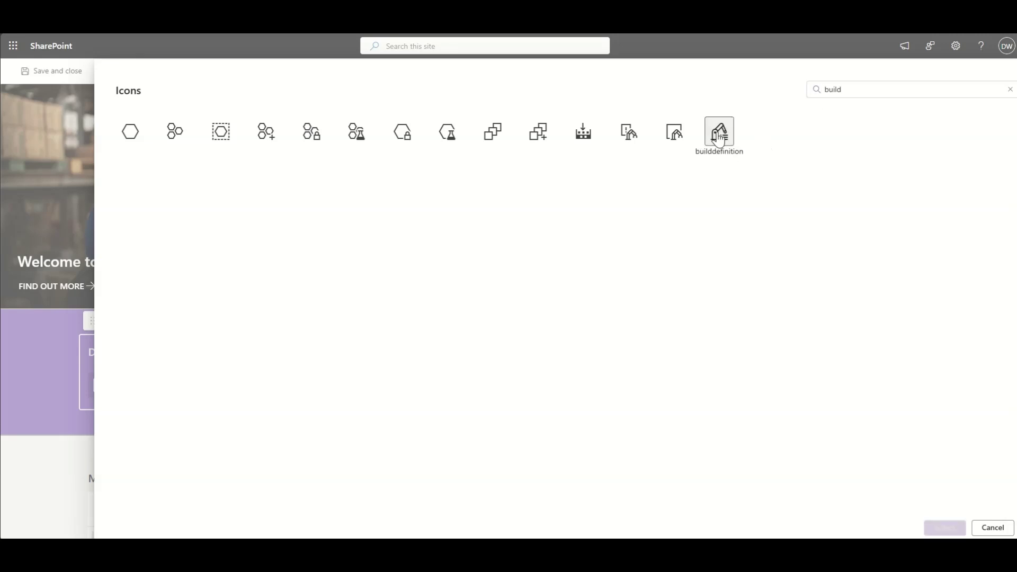
{"action": "left_click", "coordinate": [944, 528]}
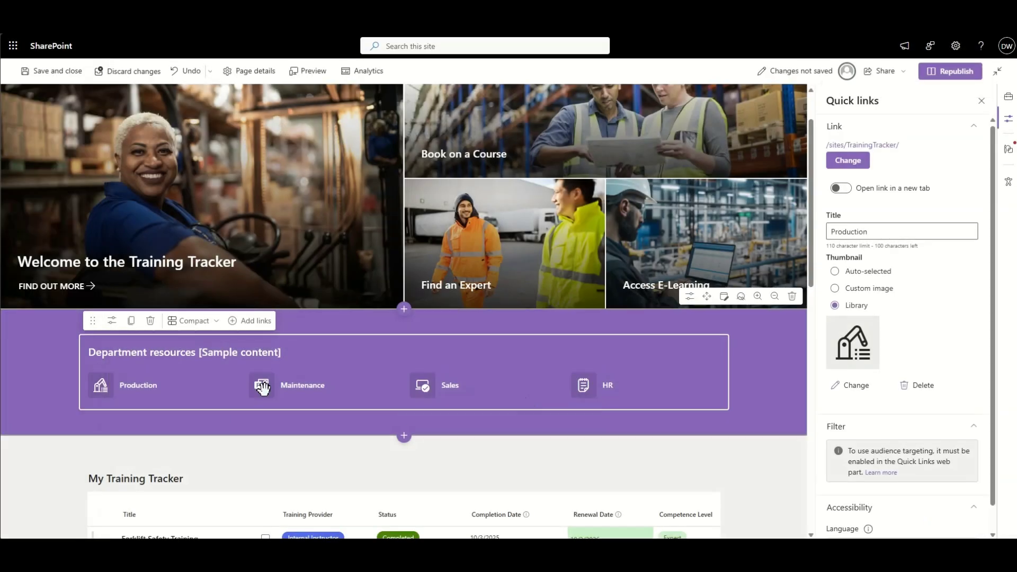
Step: Change the Maintenance link's thumbnail to the wrench and screwdriver icon, found by searching the icon library for "tool"
{"action": "left_click", "coordinate": [307, 385]}
{"action": "left_click", "coordinate": [850, 385]}
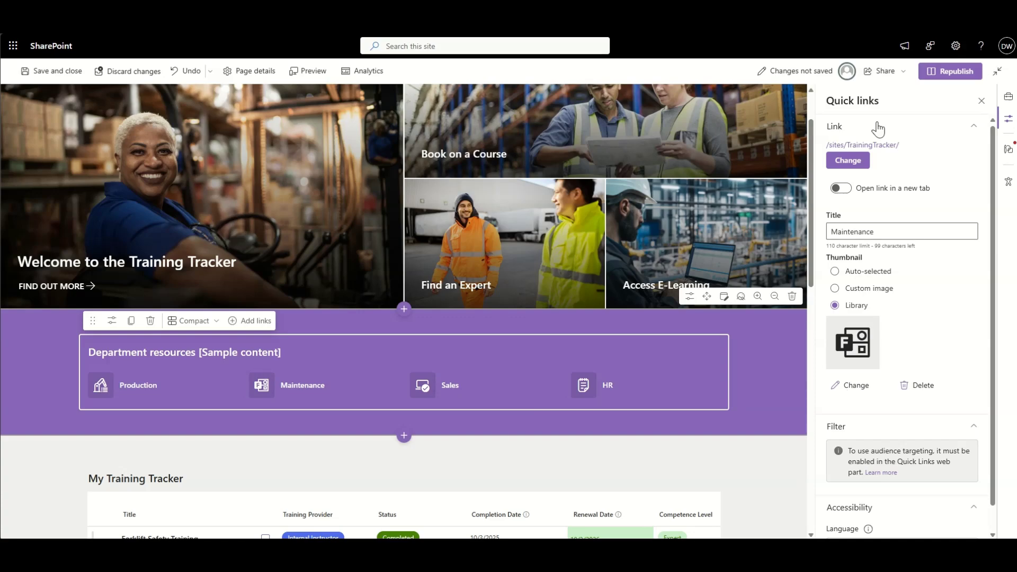
{"action": "type", "text": "n"}
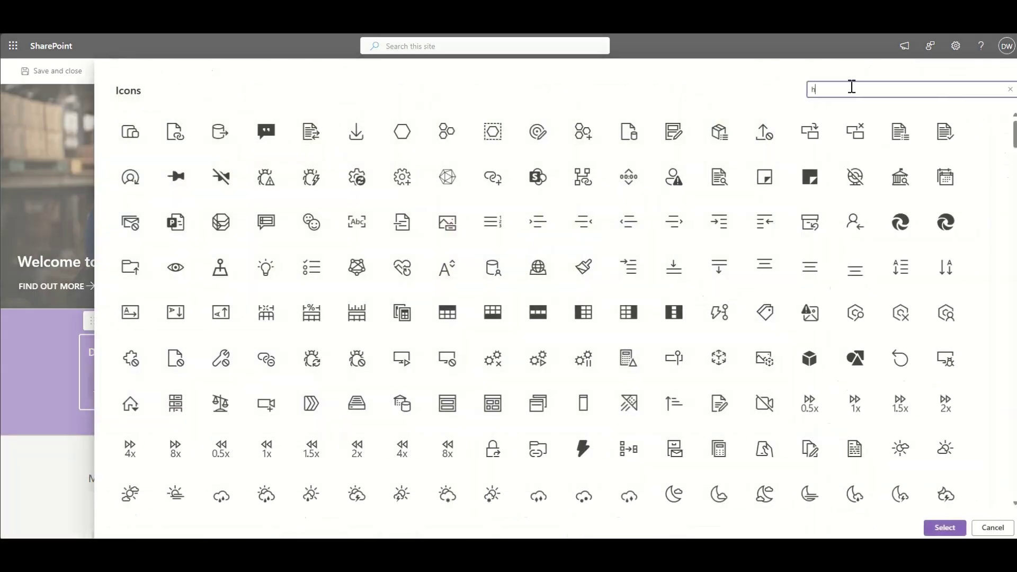
{"action": "key", "text": "BackSpace"}
{"action": "type", "text": "tool"}
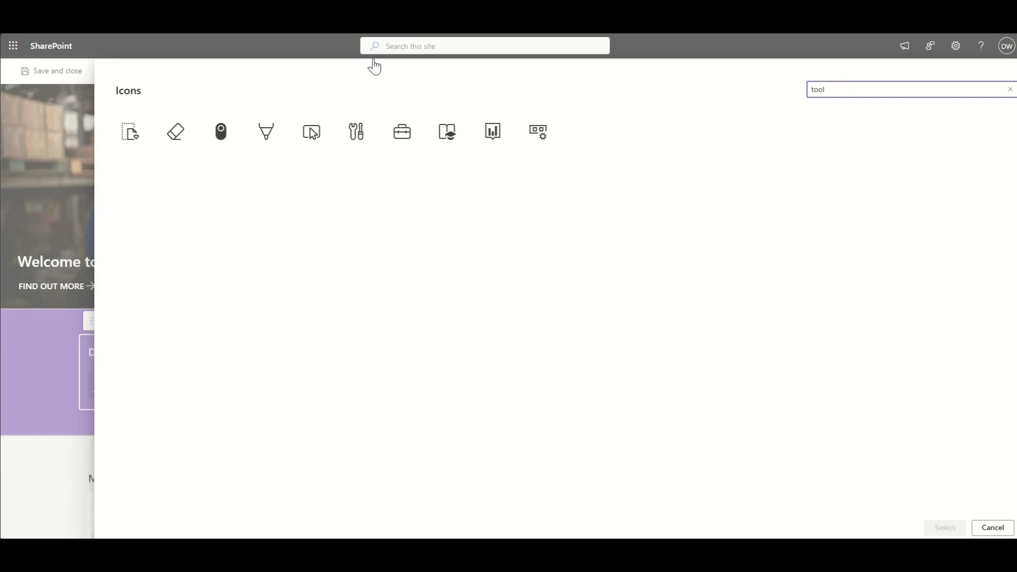
{"action": "left_click", "coordinate": [361, 138]}
{"action": "left_click", "coordinate": [936, 528]}
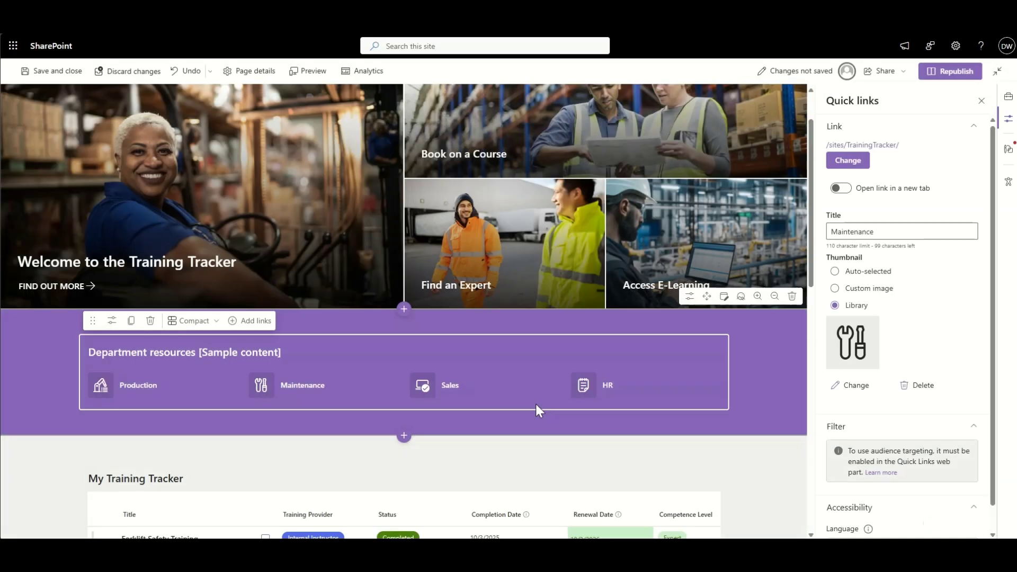
Step: Change the Sales link's thumbnail to the money icon from the icon library
{"action": "left_click", "coordinate": [856, 385]}
{"action": "type", "text": "money"}
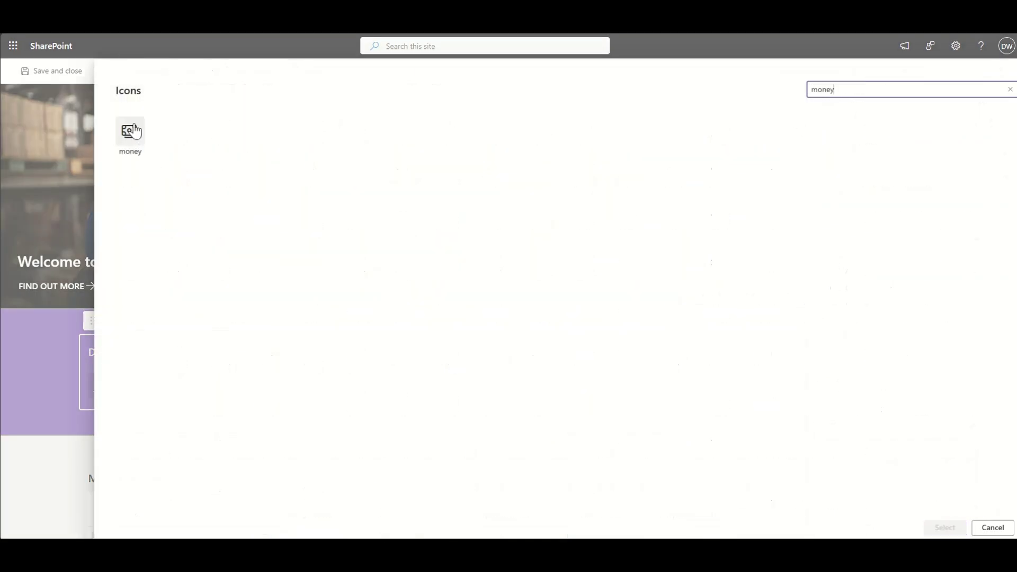
{"action": "left_click", "coordinate": [136, 132]}
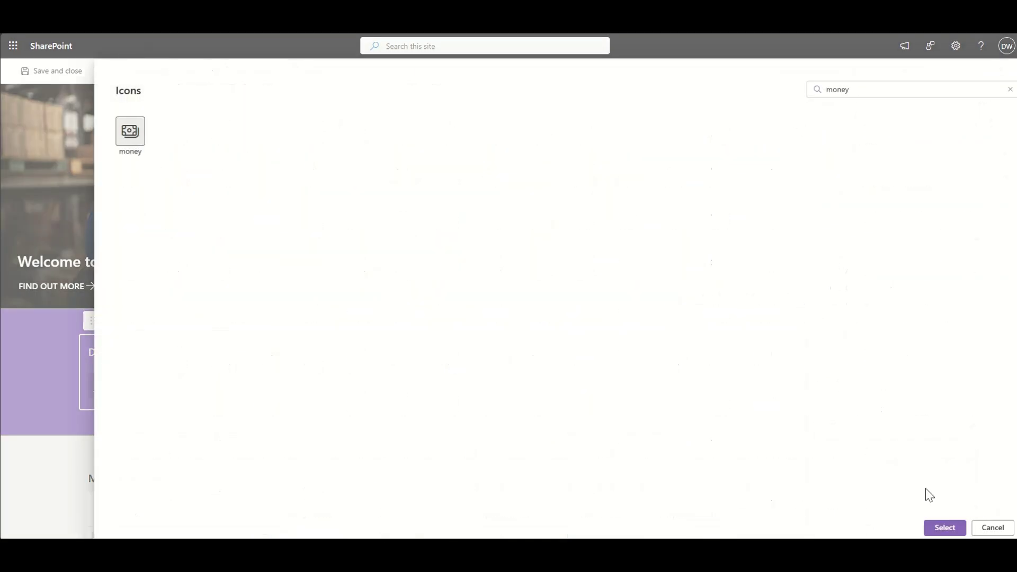
{"action": "left_click", "coordinate": [943, 527]}
Step: Change the HR link's thumbnail to the people icon from the icon library
{"action": "left_click", "coordinate": [602, 384]}
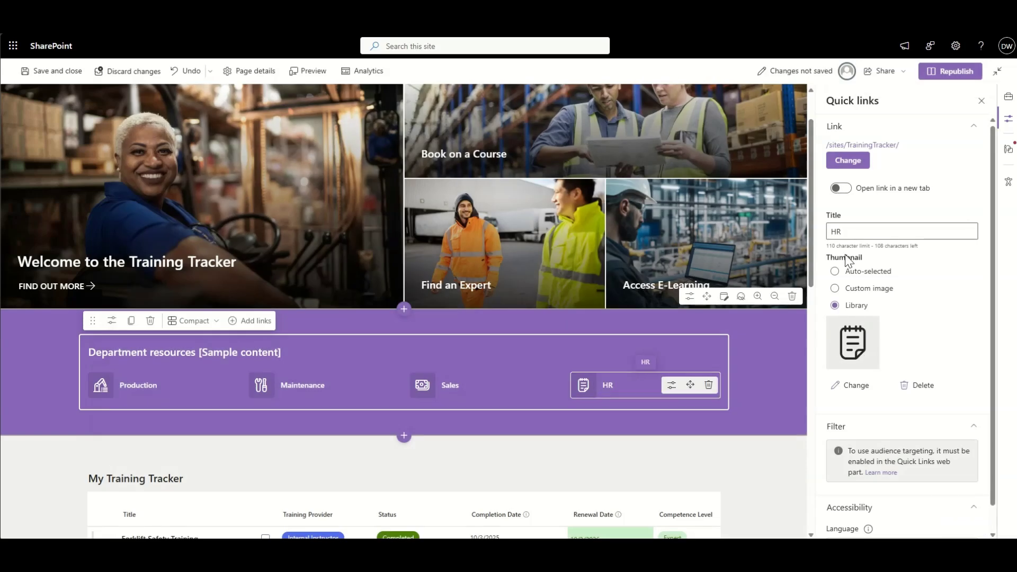
{"action": "double_click", "coordinate": [835, 231]}
{"action": "left_click", "coordinate": [858, 385]}
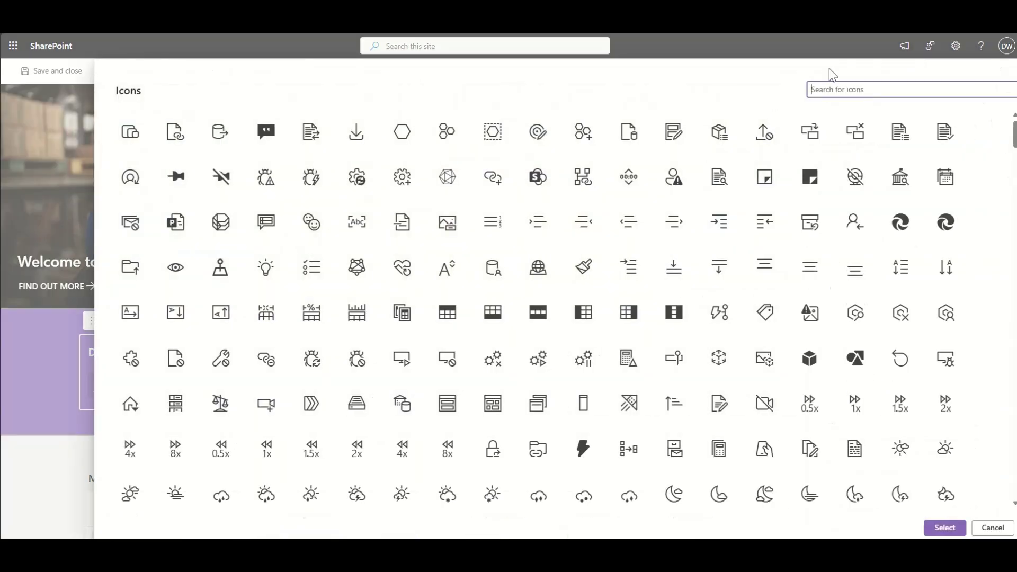
{"action": "type", "text": "people"}
{"action": "left_click", "coordinate": [175, 131]}
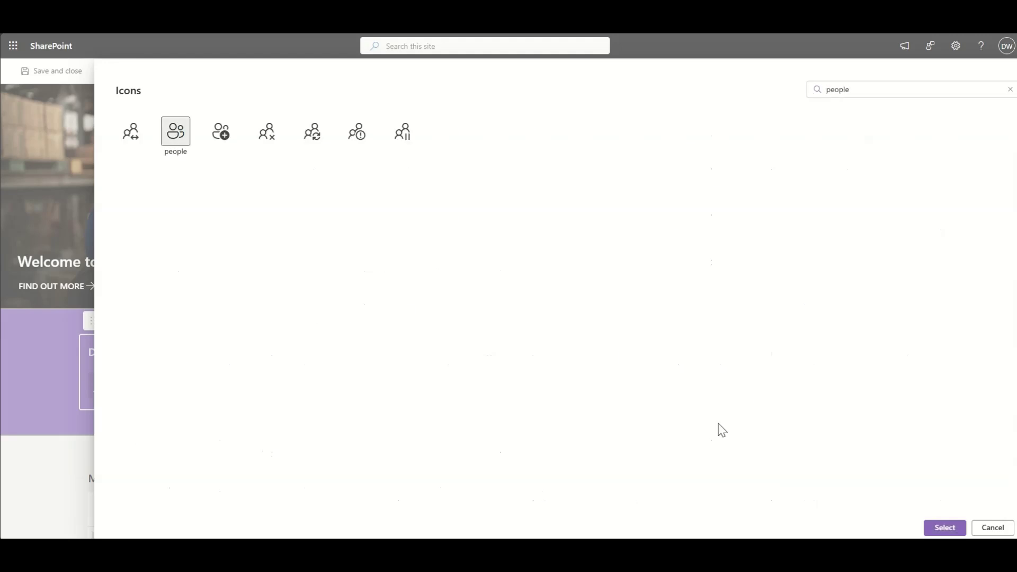
{"action": "left_click", "coordinate": [943, 526]}
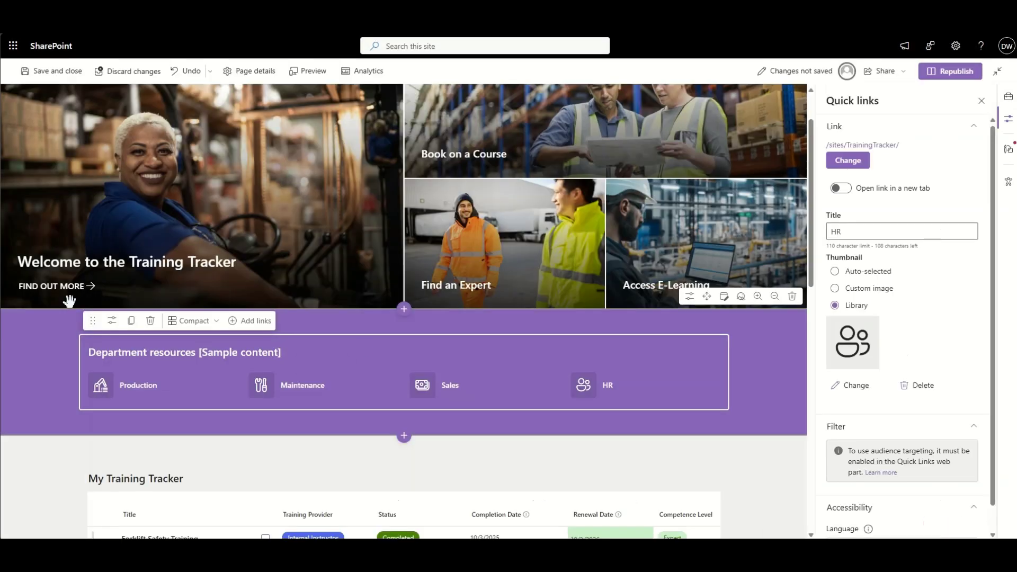
Step: Review the page layout from the Hero and Department resources section down to My Training Tracker and Upcoming events
{"action": "left_click", "coordinate": [28, 379]}
{"action": "scroll", "coordinate": [27, 379], "scroll_direction": "up", "scroll_amount": 1}
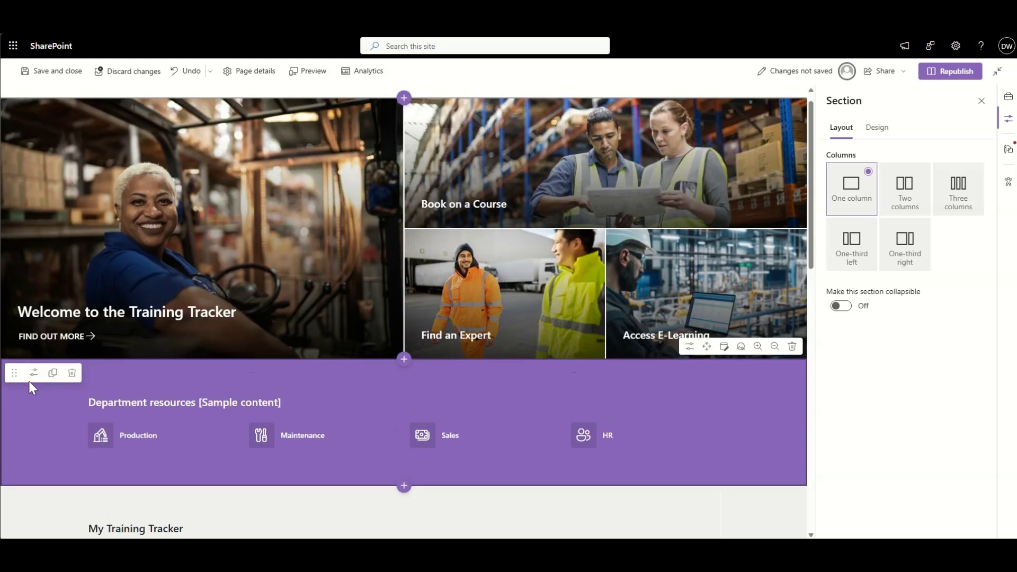
{"action": "scroll", "coordinate": [28, 380], "scroll_direction": "up", "scroll_amount": 1}
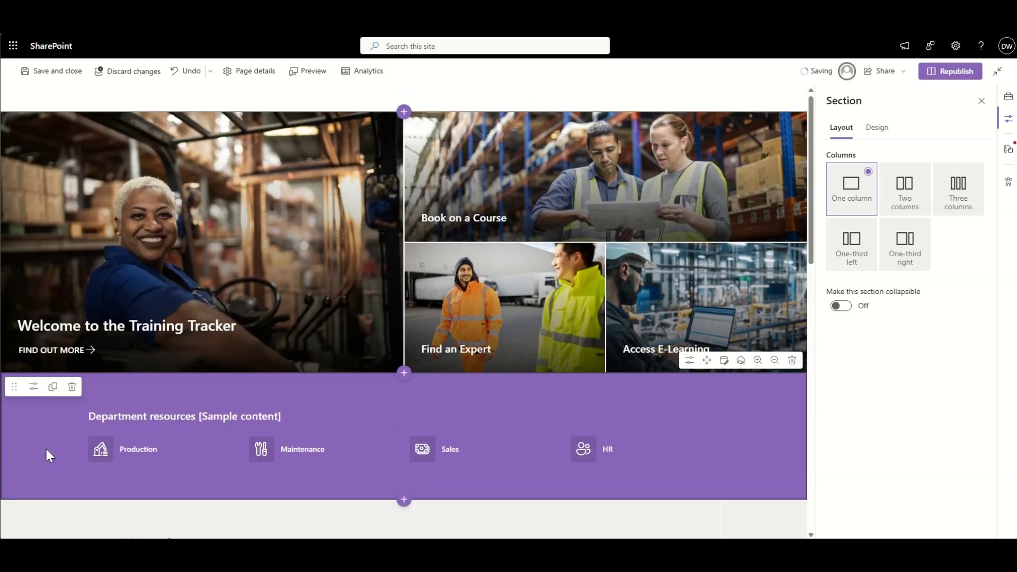
{"action": "scroll", "coordinate": [46, 450], "scroll_direction": "down", "scroll_amount": 1}
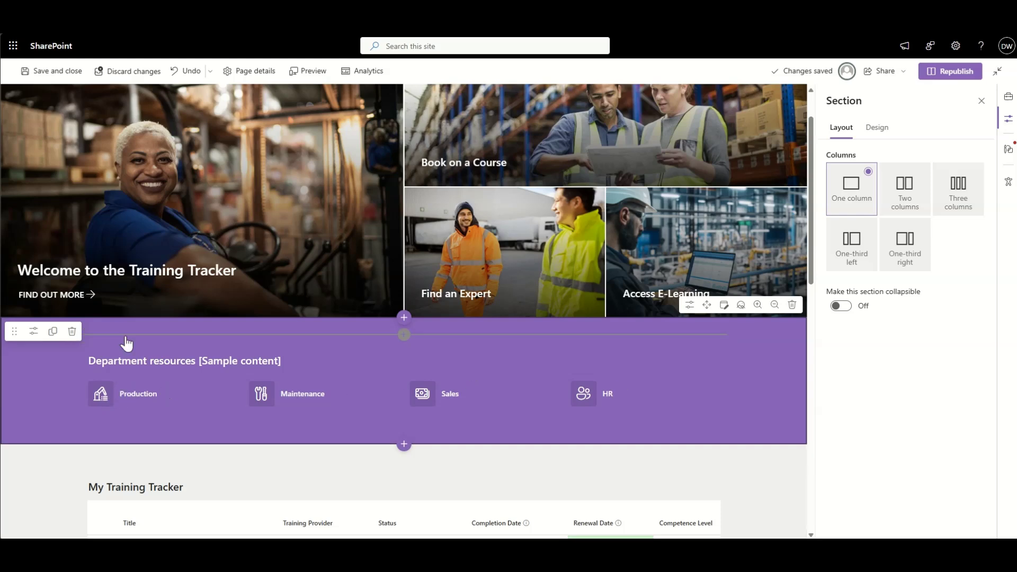
{"action": "scroll", "coordinate": [27, 408], "scroll_direction": "up", "scroll_amount": 1}
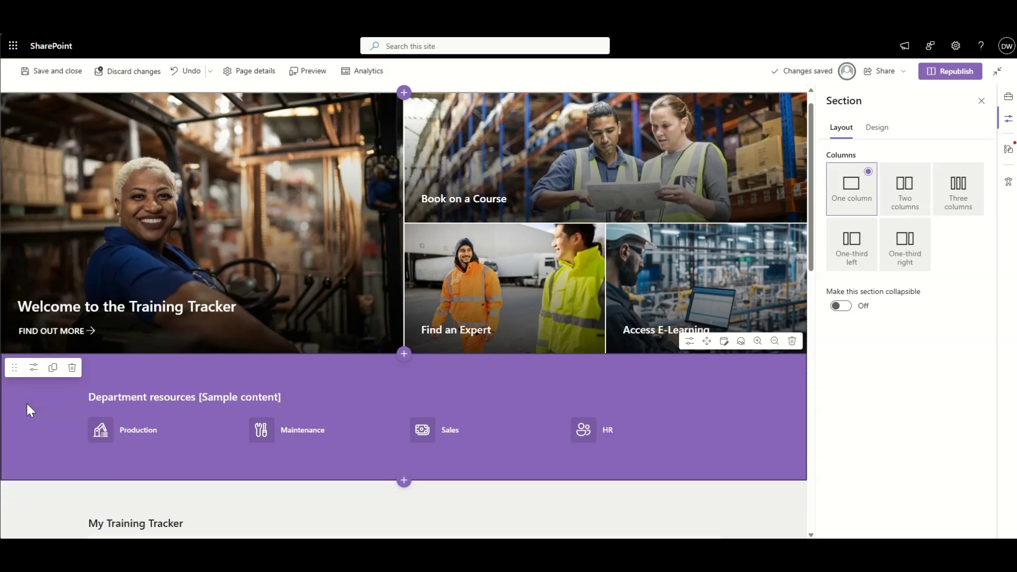
{"action": "scroll", "coordinate": [34, 441], "scroll_direction": "down", "scroll_amount": 1}
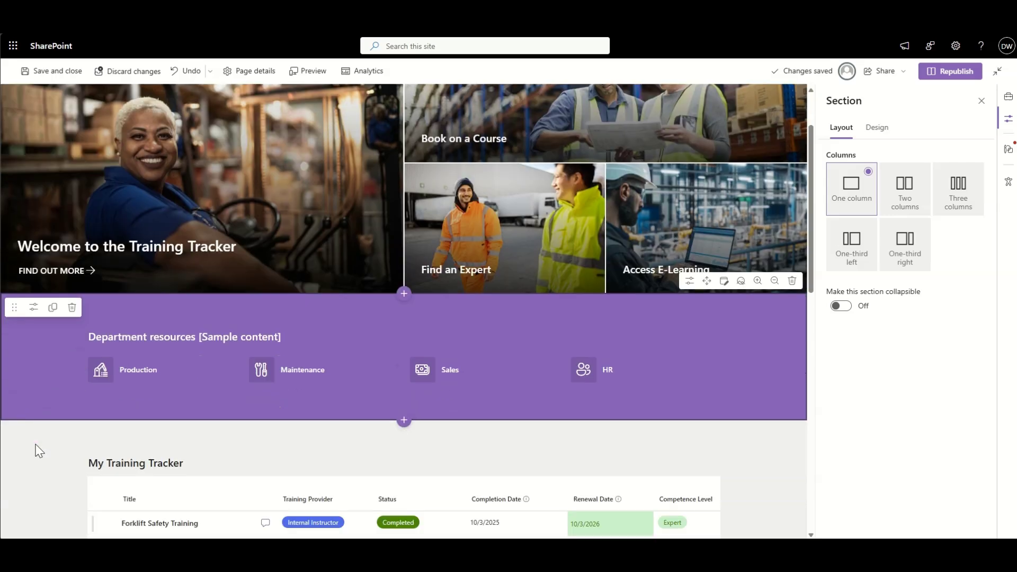
{"action": "scroll", "coordinate": [39, 450], "scroll_direction": "down", "scroll_amount": 3}
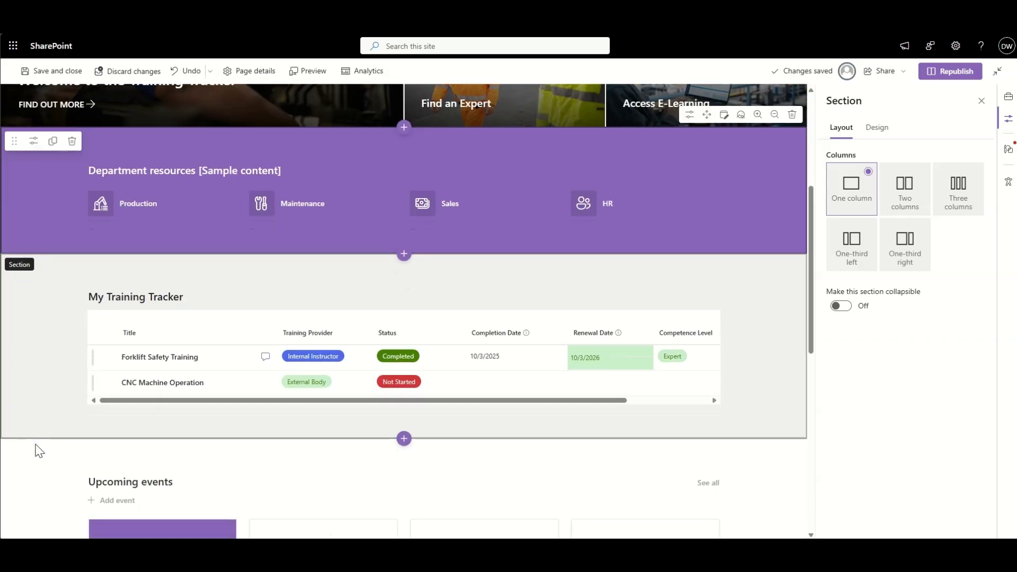
{"action": "scroll", "coordinate": [59, 311], "scroll_direction": "down", "scroll_amount": 2}
Step: Republish the Training Tracker home page with the edited sections
{"action": "right_click", "coordinate": [59, 310]}
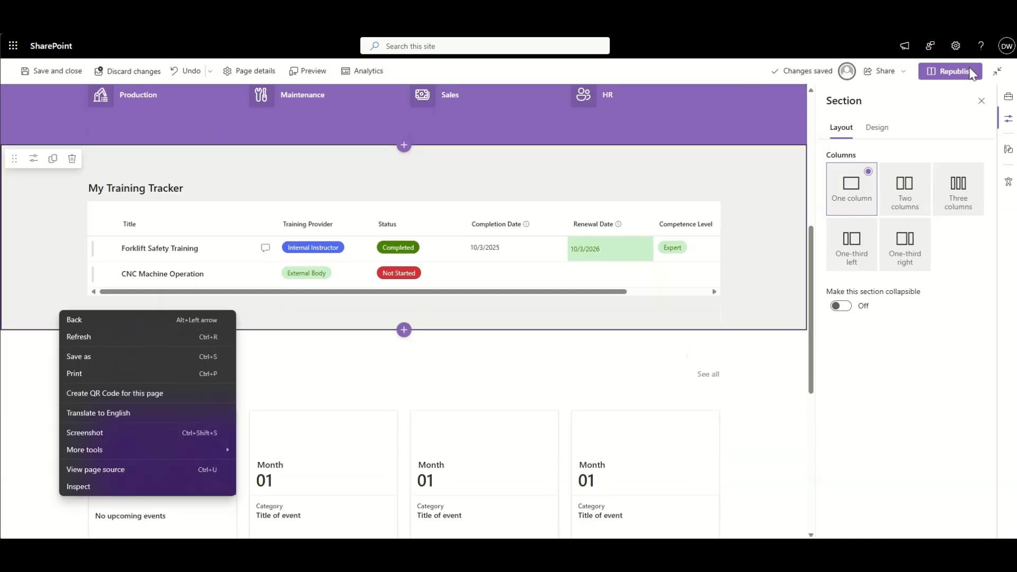
{"action": "left_click", "coordinate": [973, 74]}
{"action": "left_click", "coordinate": [973, 74]}
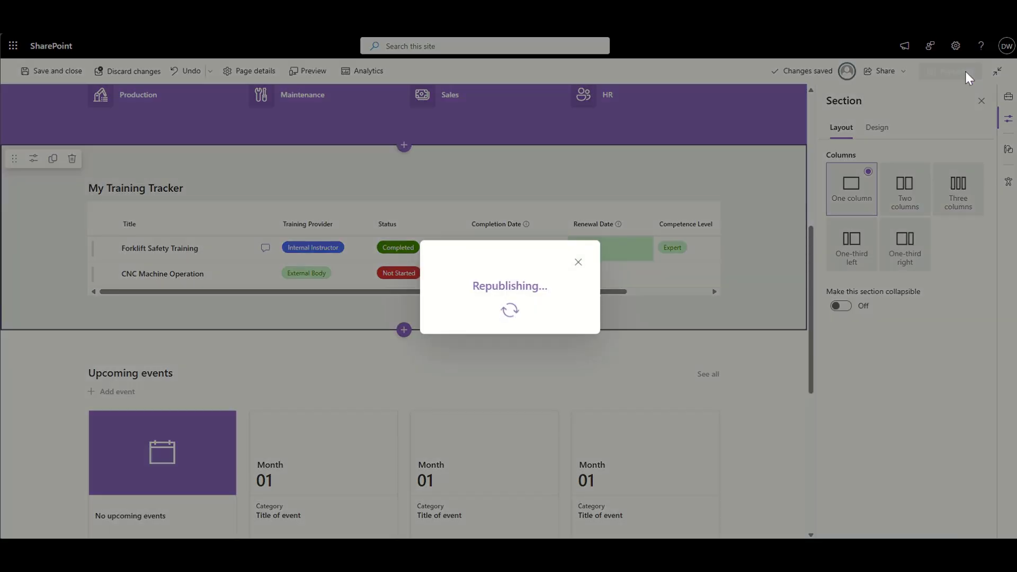
Step: Rename the Upcoming events web part to "Upcoming Training" and republish the page
{"action": "scroll", "coordinate": [185, 355], "scroll_direction": "down", "scroll_amount": 3}
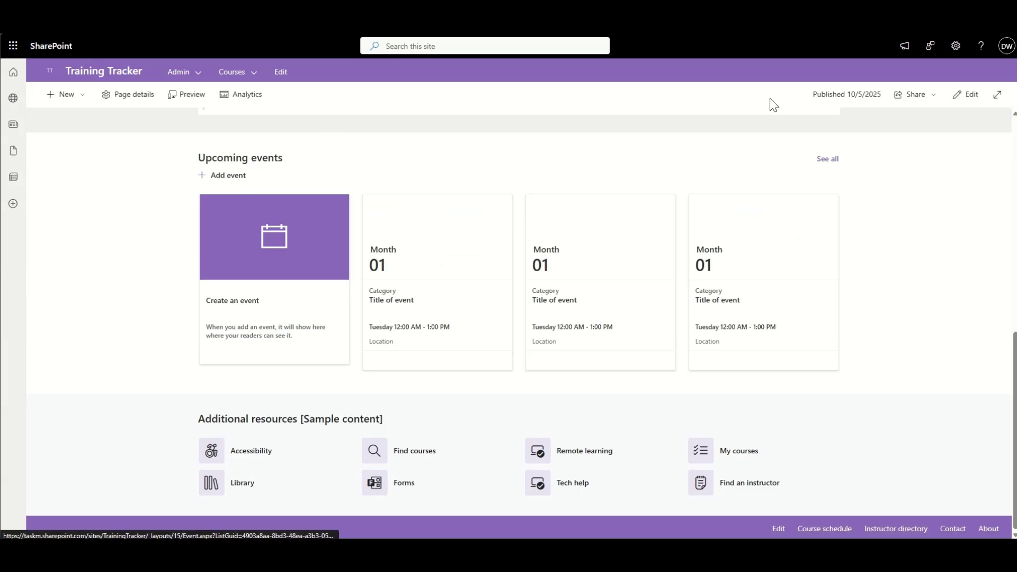
{"action": "left_click", "coordinate": [971, 98]}
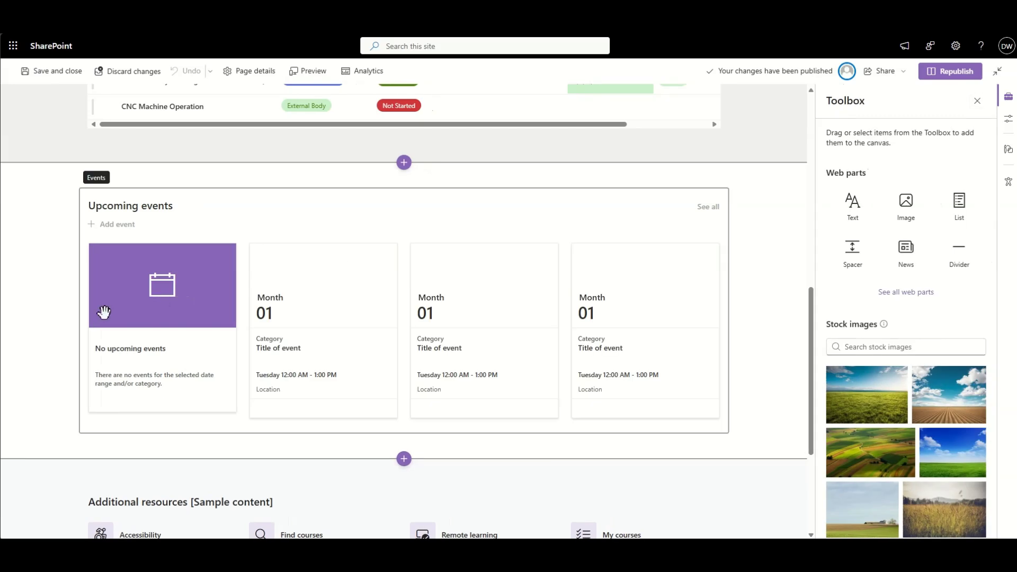
{"action": "double_click", "coordinate": [131, 207]}
{"action": "triple_click", "coordinate": [131, 207]}
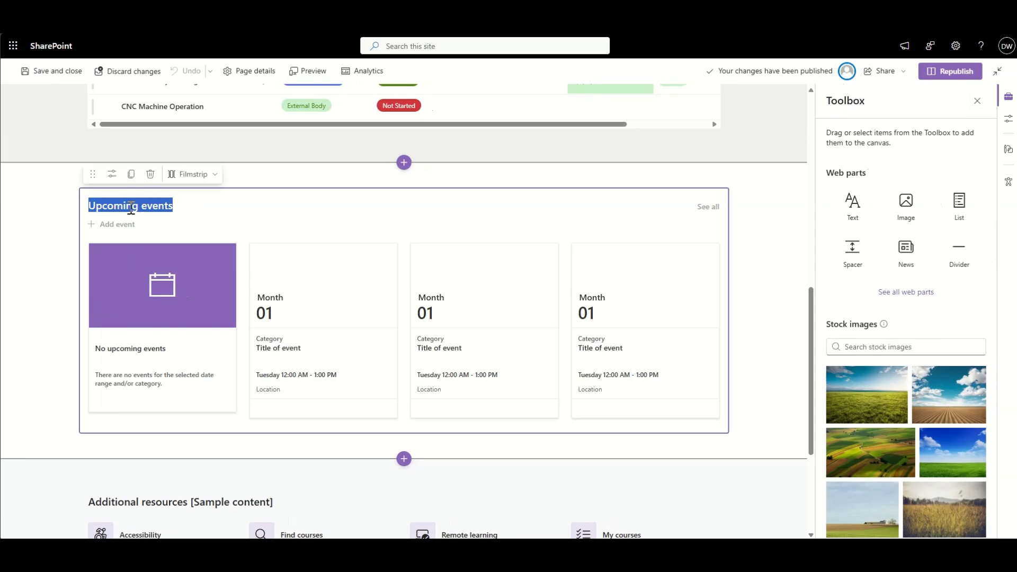
{"action": "double_click", "coordinate": [162, 206]}
{"action": "type", "text": "Tr"}
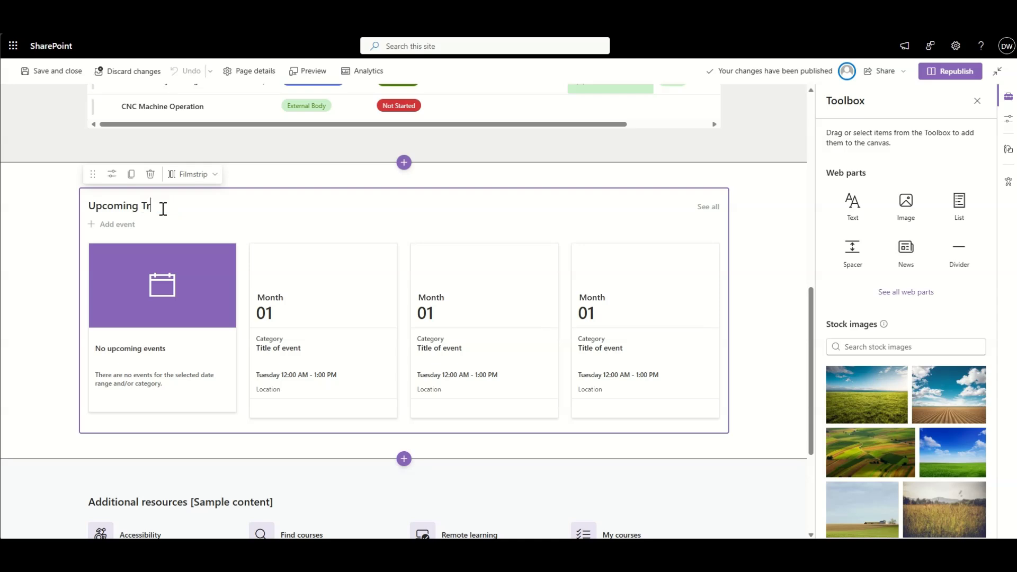
{"action": "type", "text": "aining"}
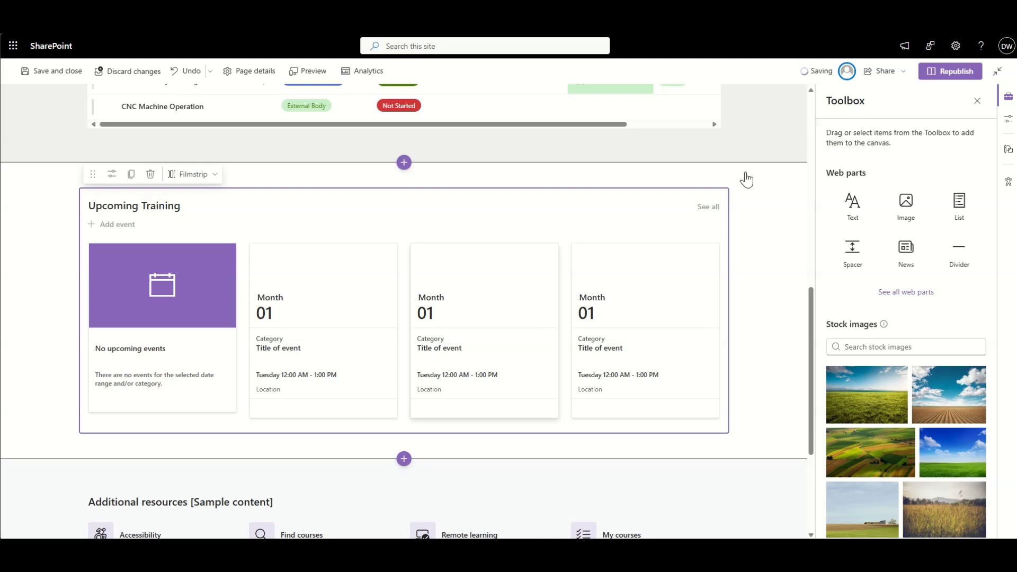
{"action": "left_click", "coordinate": [967, 72]}
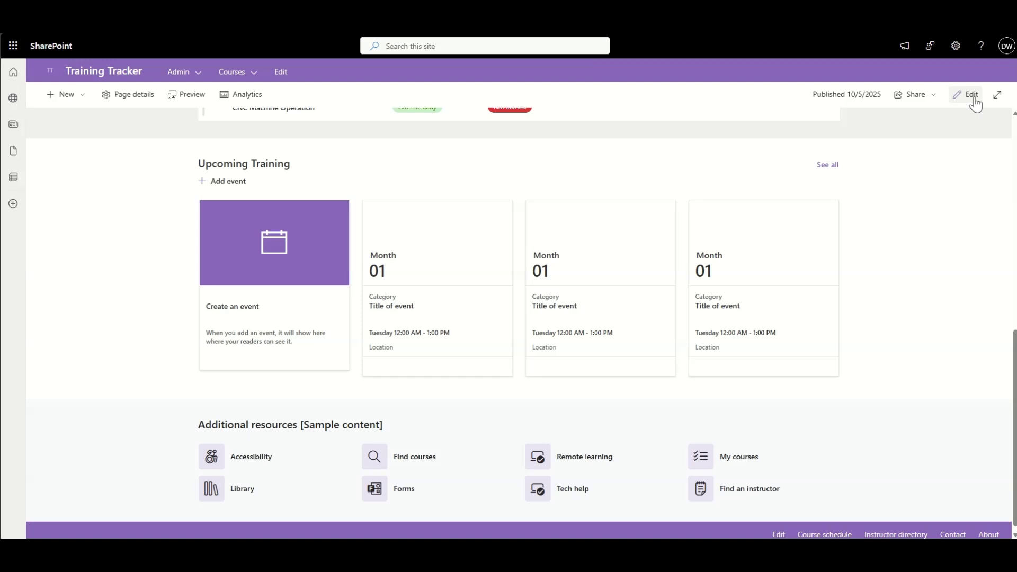
Step: Add a new event under Upcoming Training and title it "IT Data Security"
{"action": "left_click", "coordinate": [227, 184]}
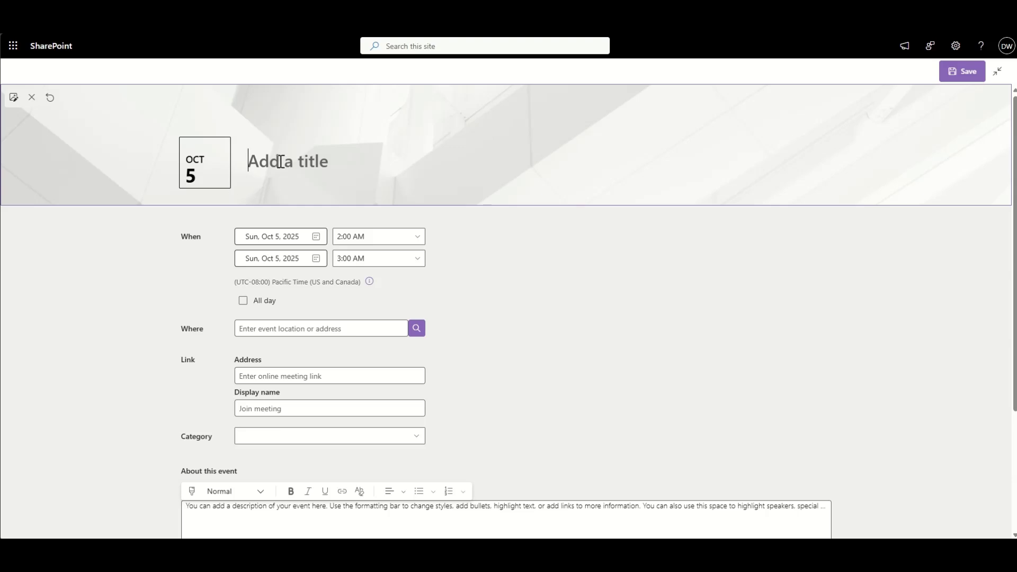
{"action": "type", "text": "IT Saf"}
{"action": "type", "text": "Da"}
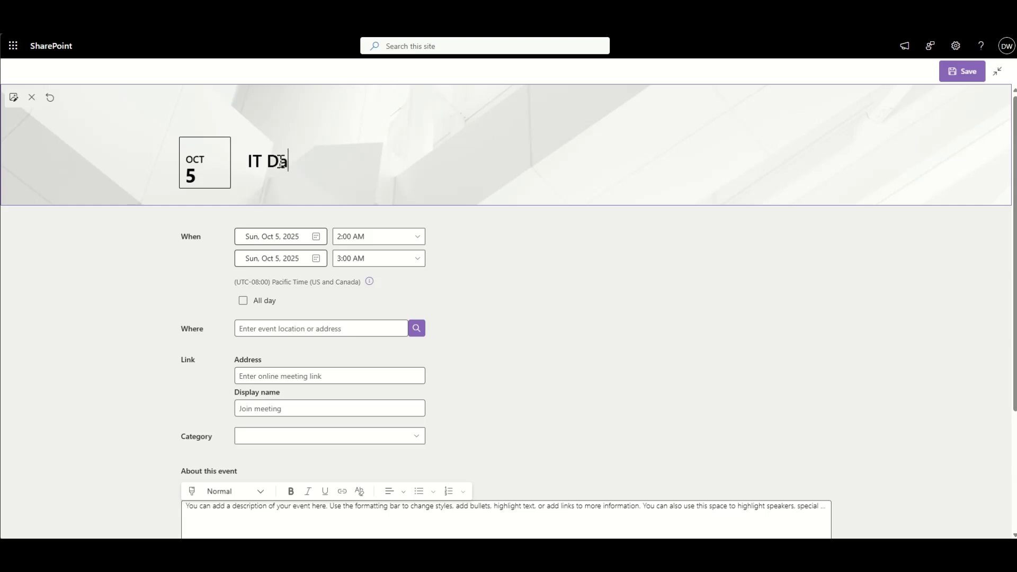
{"action": "type", "text": "ta Security"}
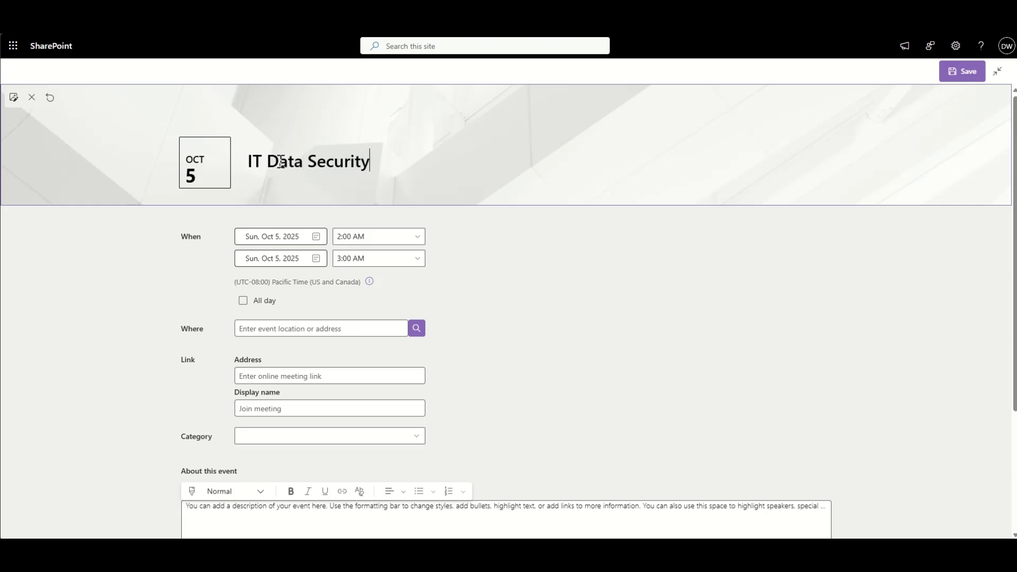
Step: Set the event's start to Wednesday, December 17, 2025 at 3:00 PM
{"action": "left_click", "coordinate": [317, 236]}
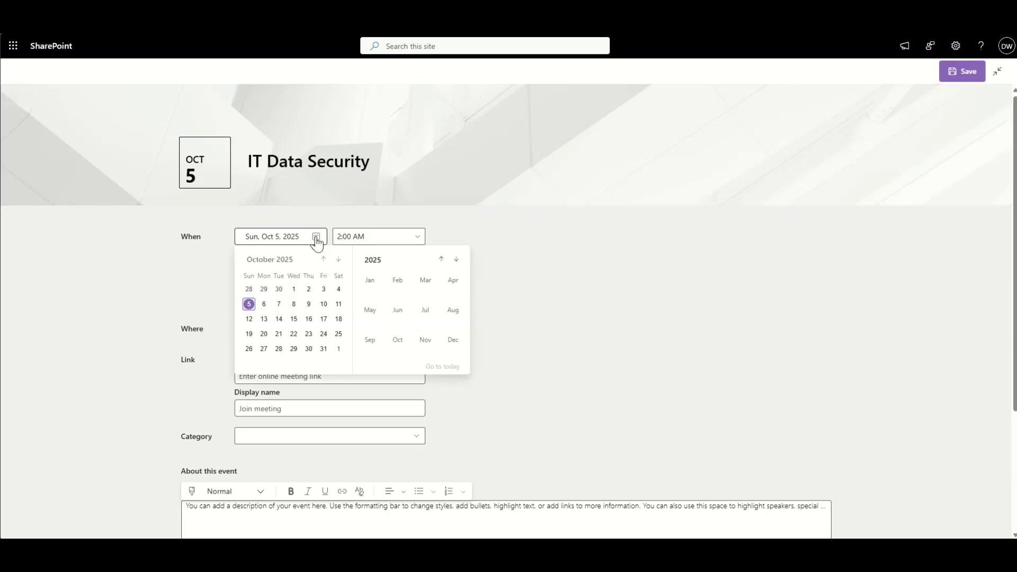
{"action": "left_click", "coordinate": [339, 260]}
{"action": "left_click", "coordinate": [339, 259]}
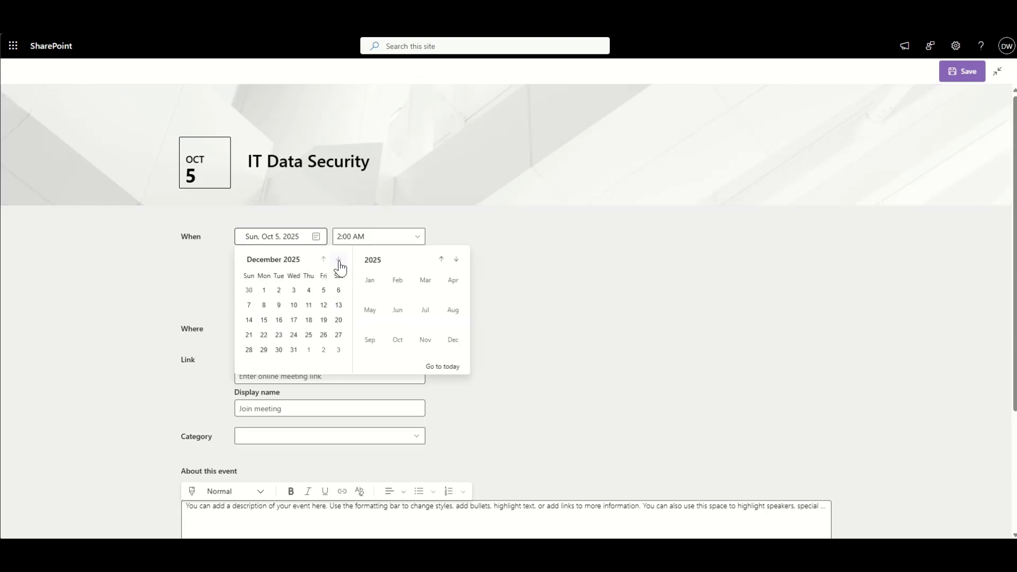
{"action": "left_click", "coordinate": [293, 318]}
{"action": "left_click", "coordinate": [408, 236]}
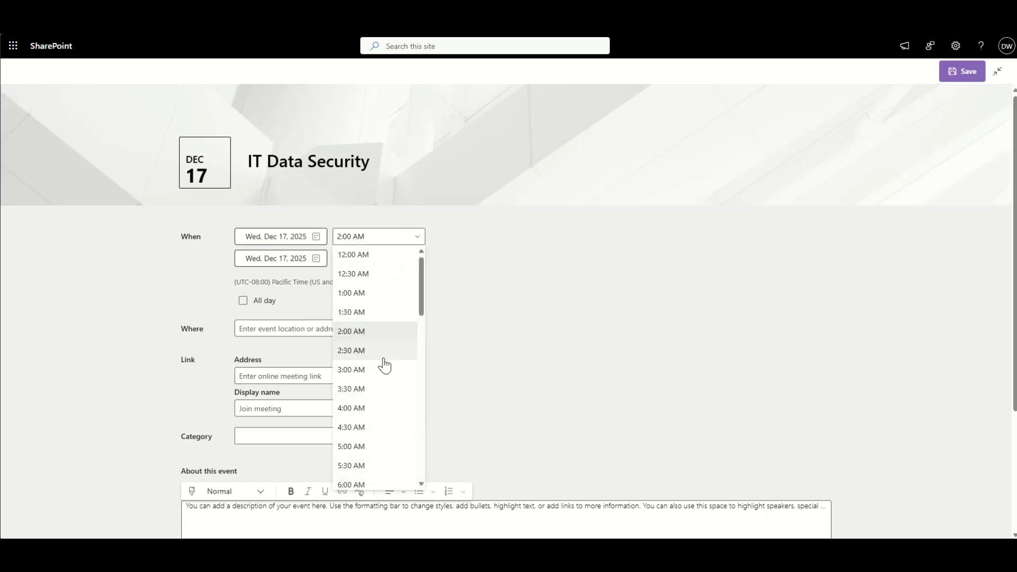
{"action": "scroll", "coordinate": [383, 364], "scroll_direction": "down", "scroll_amount": 3}
{"action": "scroll", "coordinate": [373, 382], "scroll_direction": "down", "scroll_amount": 5}
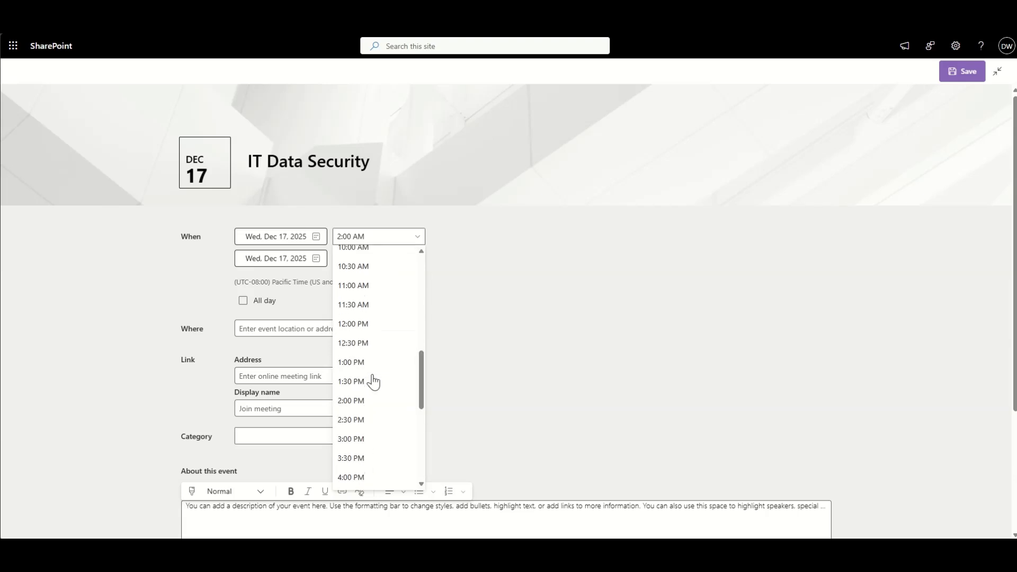
{"action": "left_click", "coordinate": [372, 433]}
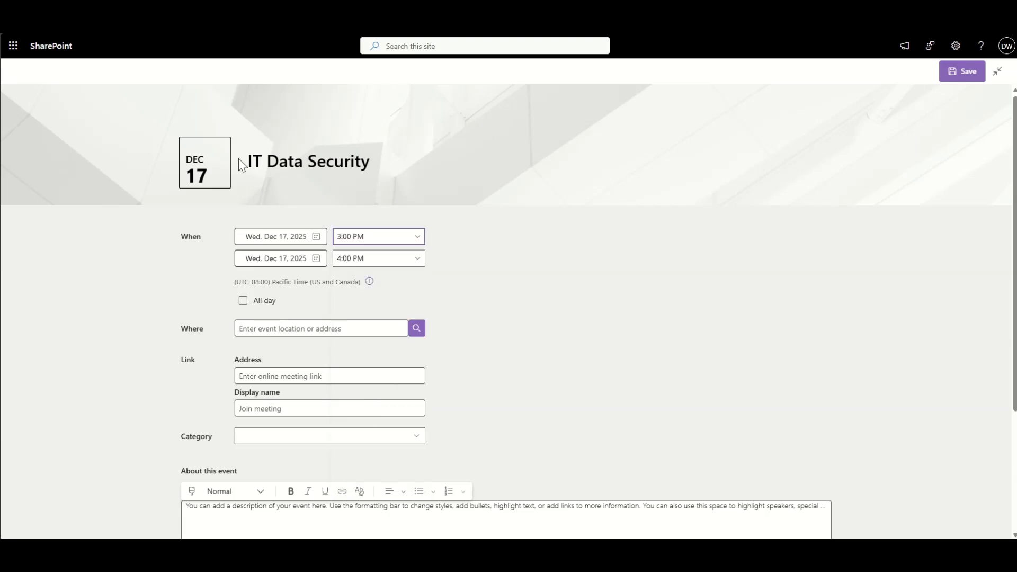
Step: Replace the event's banner with a stock image found under "office", showing a woman with glasses working at a computer
{"action": "mouse_move", "coordinate": [53, 138]}
{"action": "left_click", "coordinate": [14, 99]}
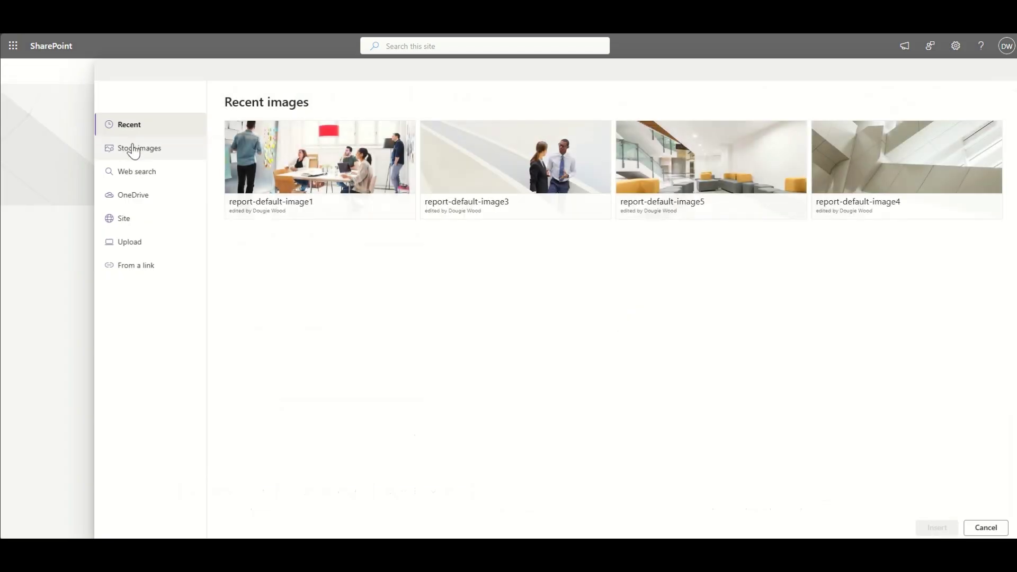
{"action": "left_click", "coordinate": [336, 144]}
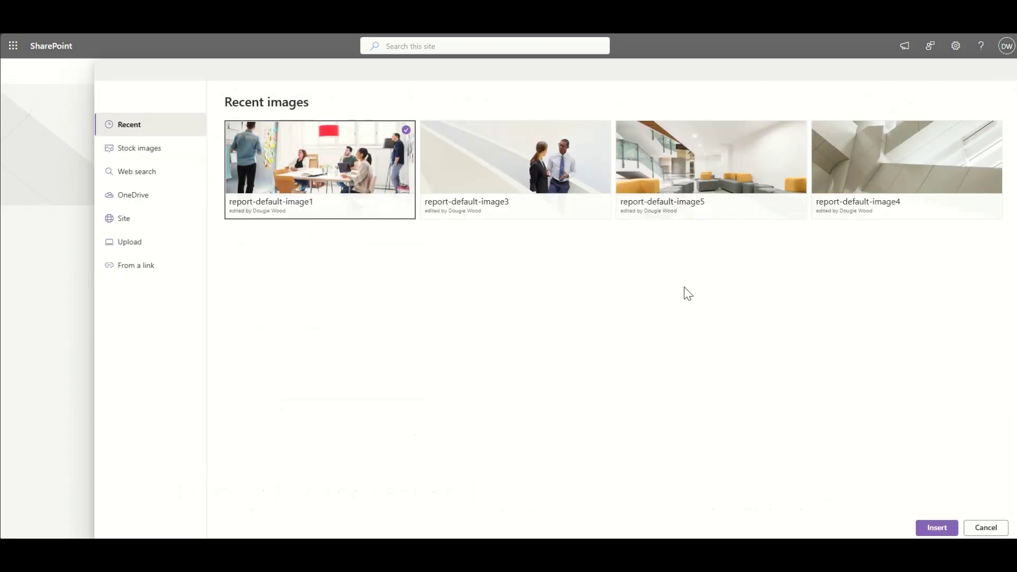
{"action": "left_click", "coordinate": [150, 151]}
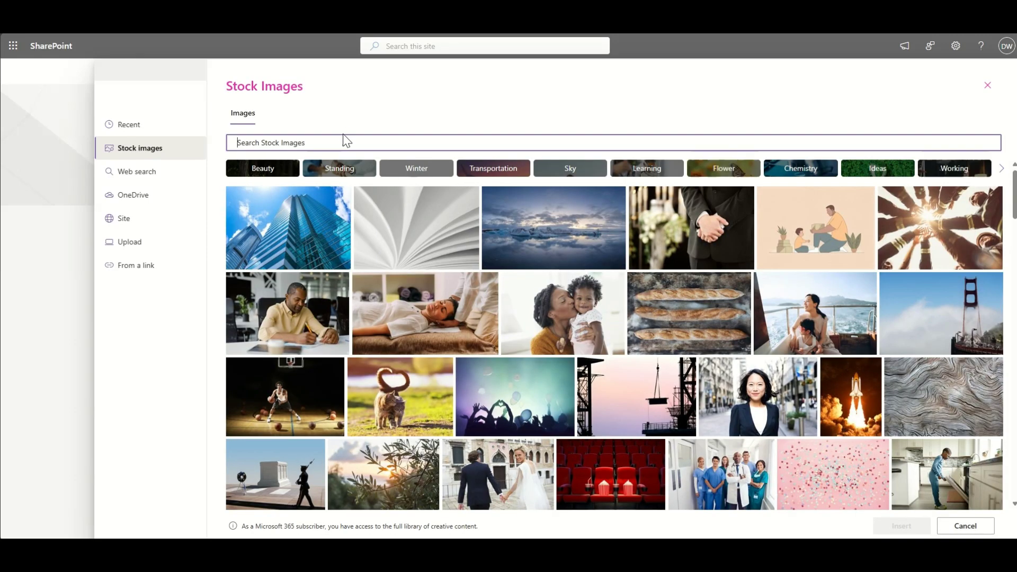
{"action": "left_click", "coordinate": [341, 145]}
{"action": "type", "text": "offic"}
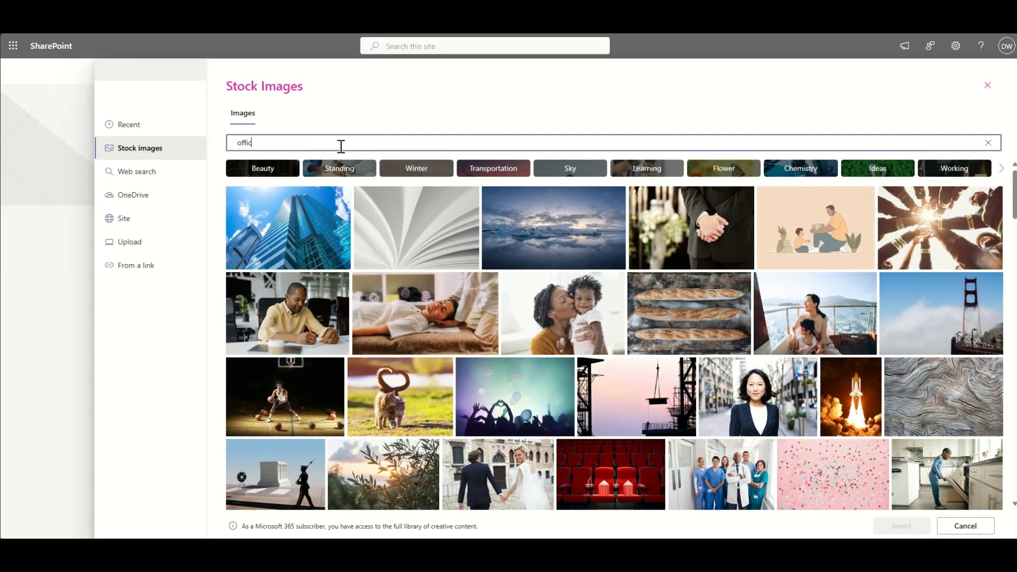
{"action": "type", "text": "e"}
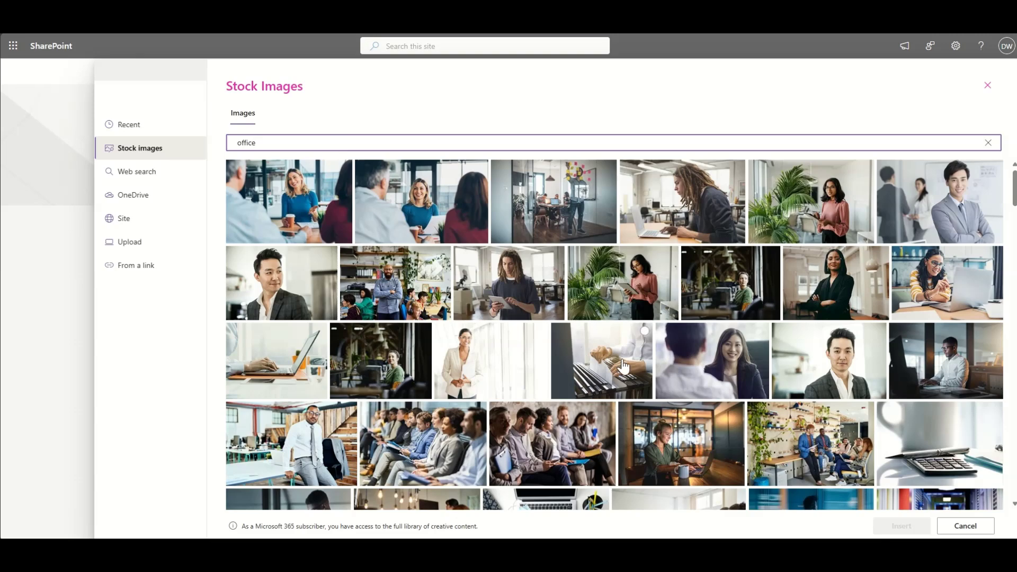
{"action": "scroll", "coordinate": [630, 367], "scroll_direction": "down", "scroll_amount": 3}
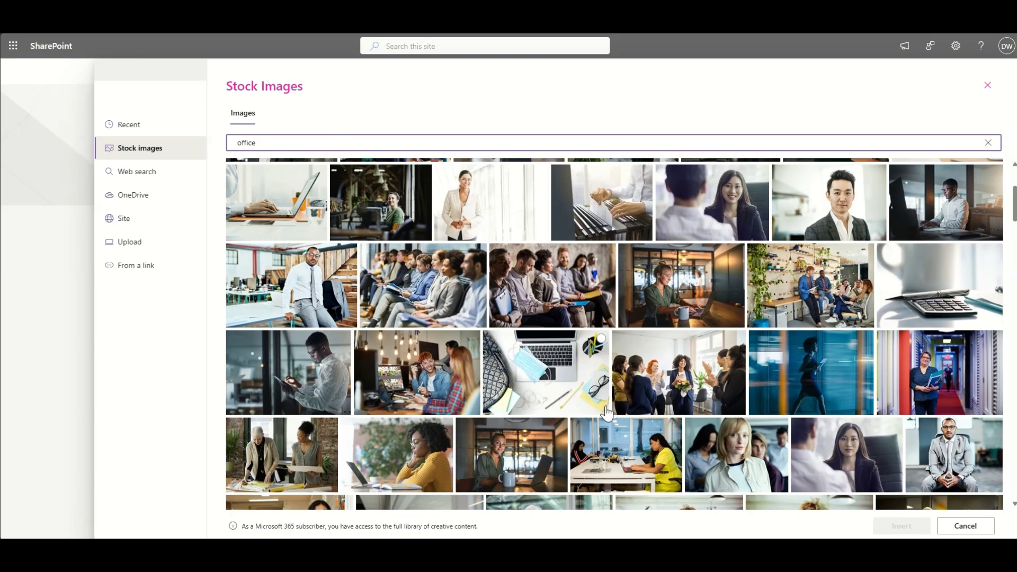
{"action": "scroll", "coordinate": [630, 367], "scroll_direction": "down", "scroll_amount": 2}
{"action": "scroll", "coordinate": [498, 265], "scroll_direction": "down", "scroll_amount": 2}
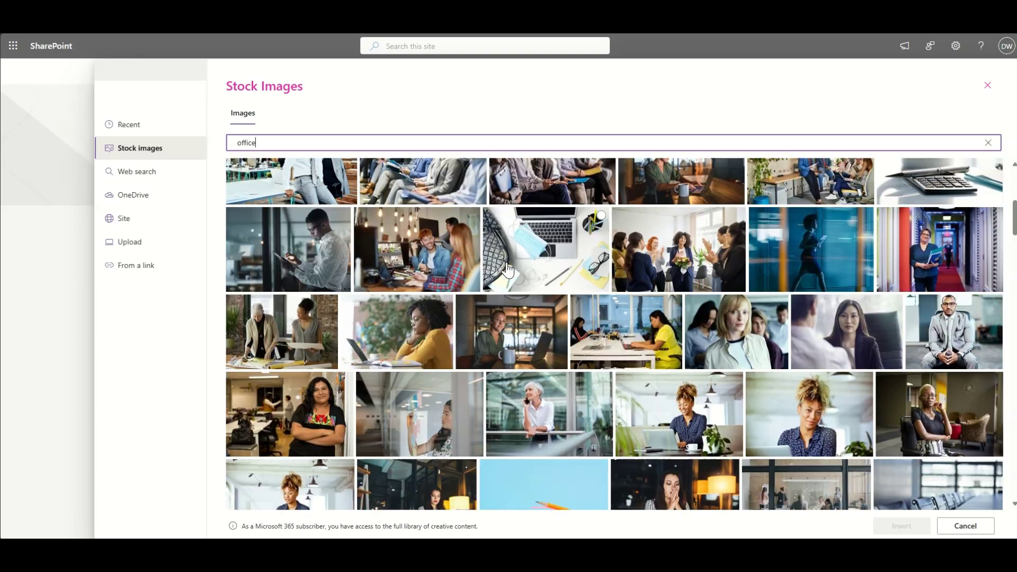
{"action": "scroll", "coordinate": [507, 270], "scroll_direction": "down", "scroll_amount": 4}
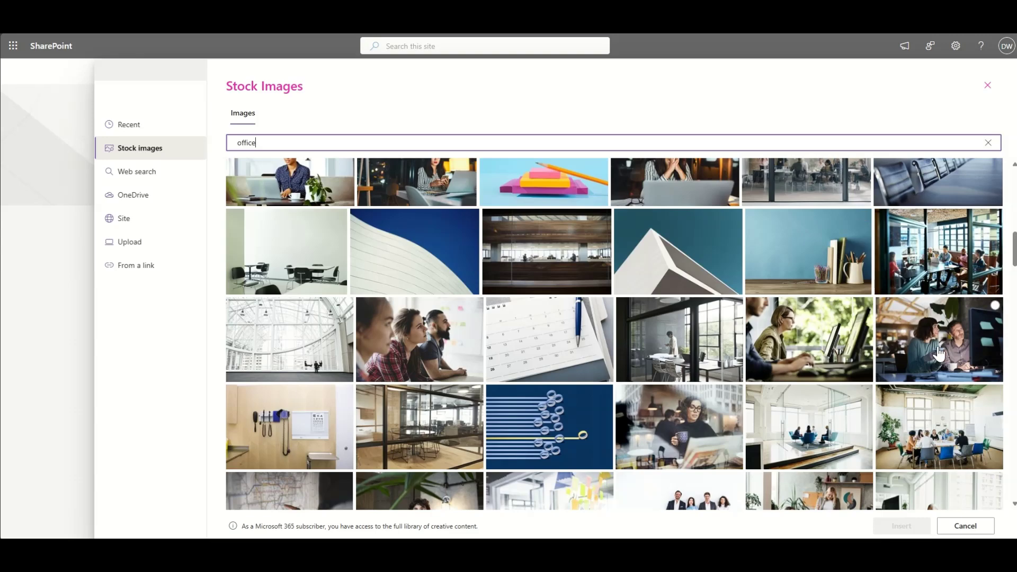
{"action": "left_click", "coordinate": [826, 355]}
{"action": "left_click", "coordinate": [901, 525]}
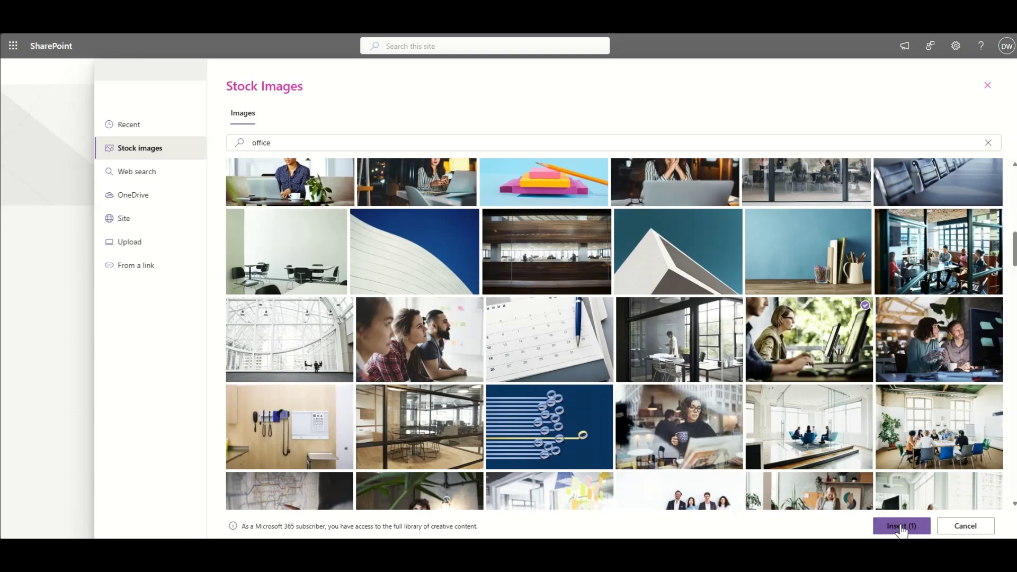
Step: Set the event's location to Chester, England and its category to Meeting
{"action": "scroll", "coordinate": [542, 333], "scroll_direction": "down", "scroll_amount": 2}
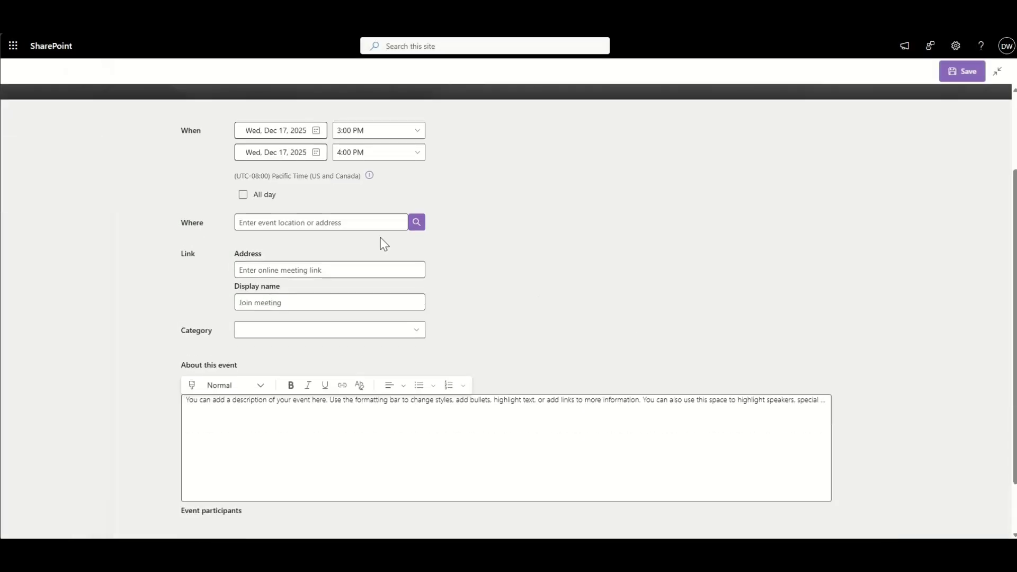
{"action": "left_click", "coordinate": [326, 222]}
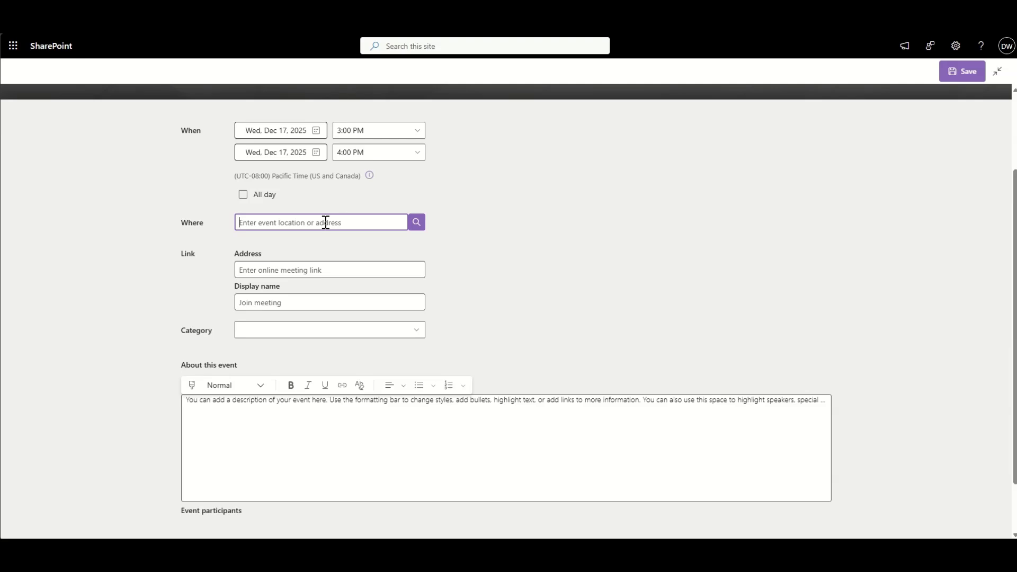
{"action": "type", "text": "chester"}
{"action": "left_click", "coordinate": [316, 246]}
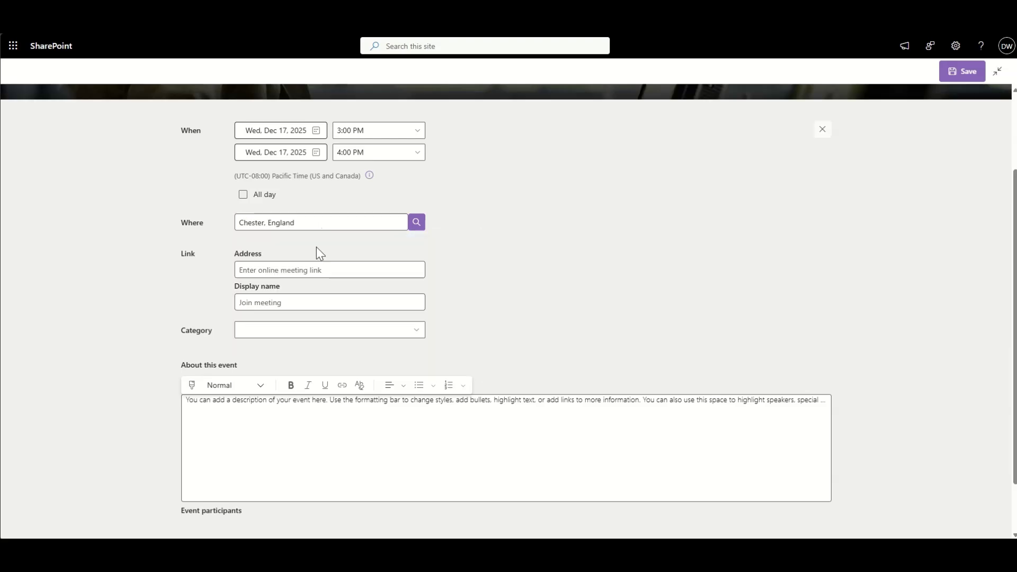
{"action": "left_click", "coordinate": [256, 269]}
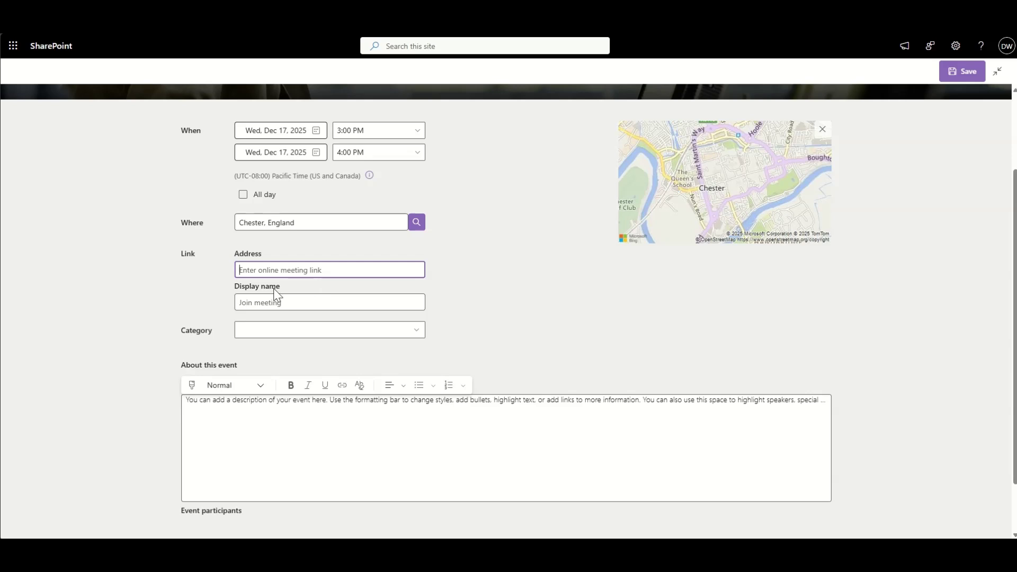
{"action": "left_click", "coordinate": [416, 329]}
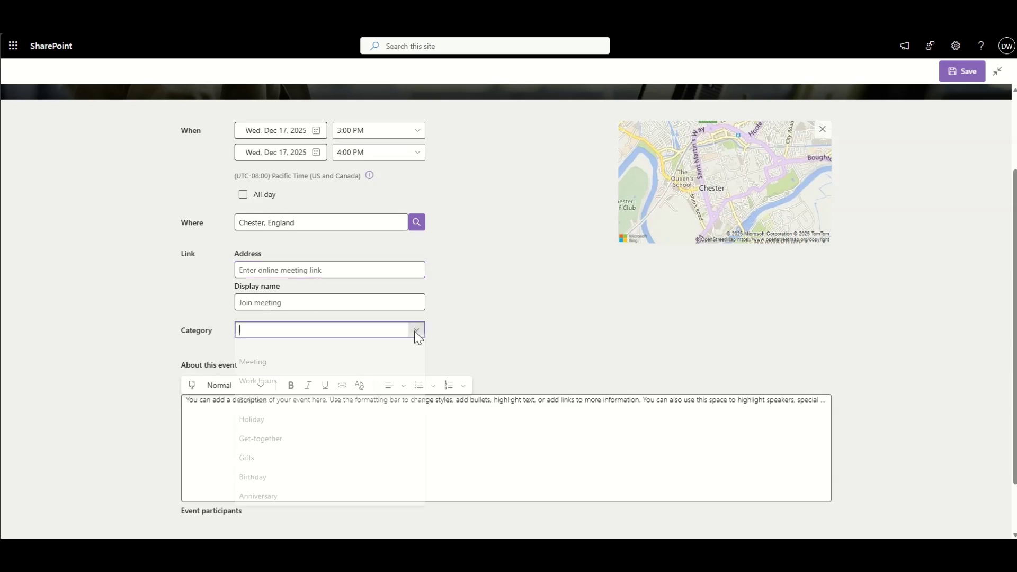
{"action": "left_click", "coordinate": [351, 372]}
Step: Add a colleague from the directory suggestions to the event participants
{"action": "scroll", "coordinate": [221, 400], "scroll_direction": "down", "scroll_amount": 1}
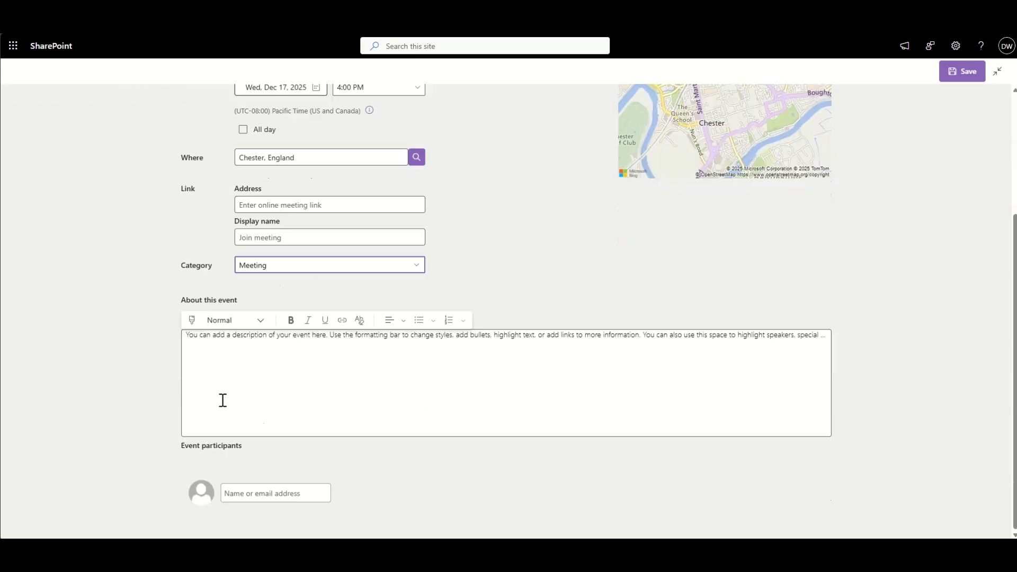
{"action": "left_click", "coordinate": [240, 389]}
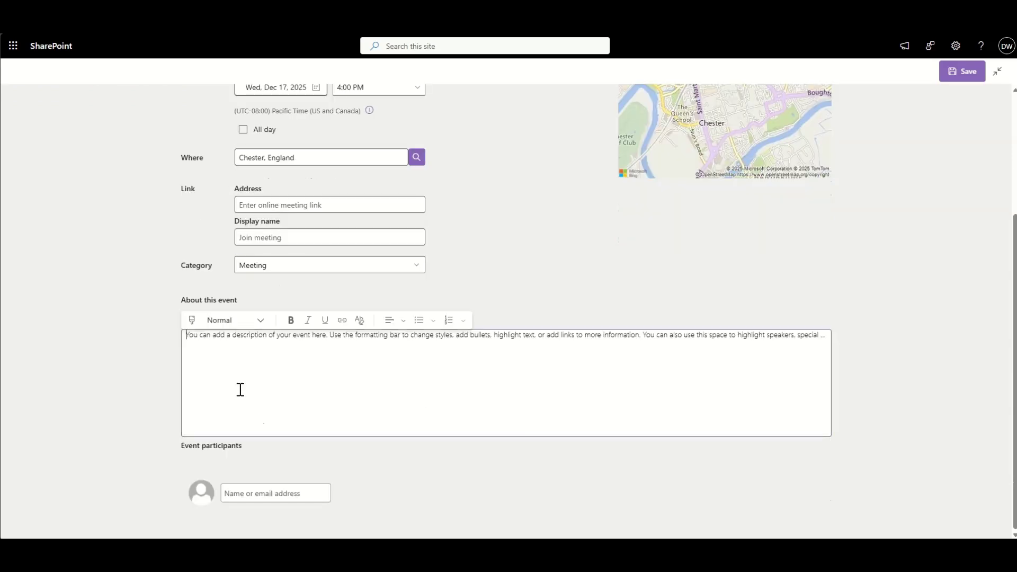
{"action": "left_click", "coordinate": [278, 493]}
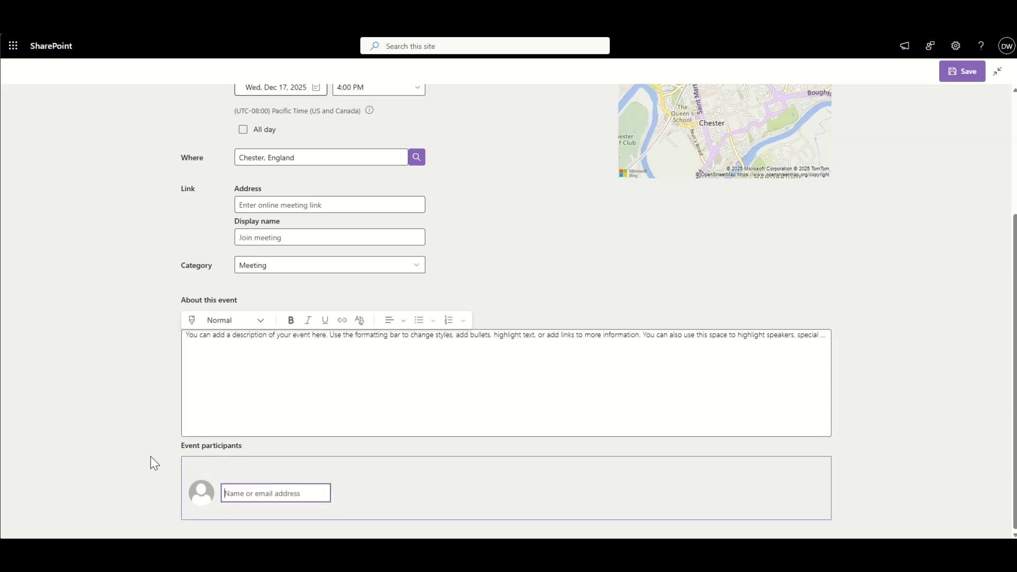
{"action": "type", "text": "geo"}
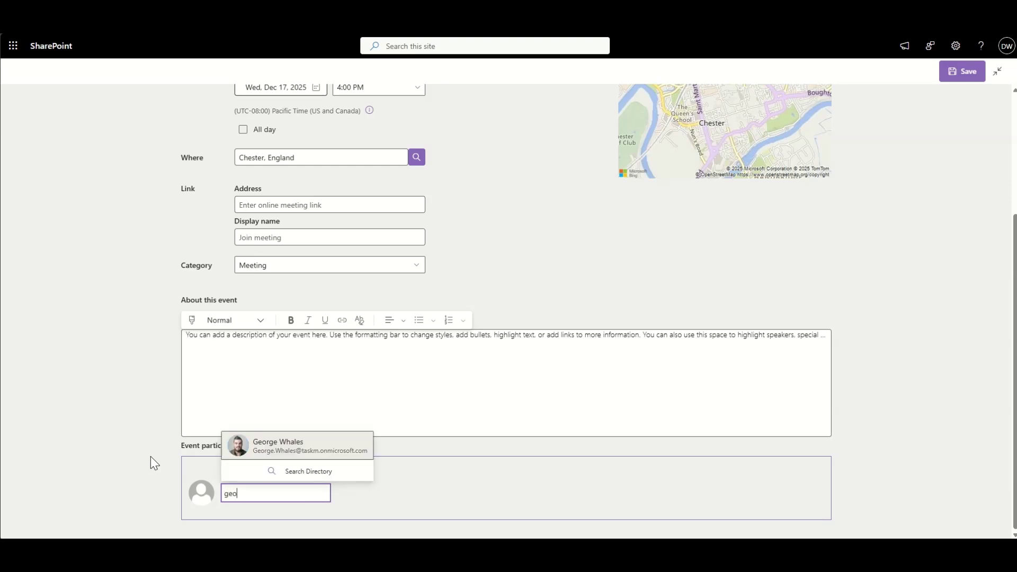
{"action": "left_click", "coordinate": [274, 450]}
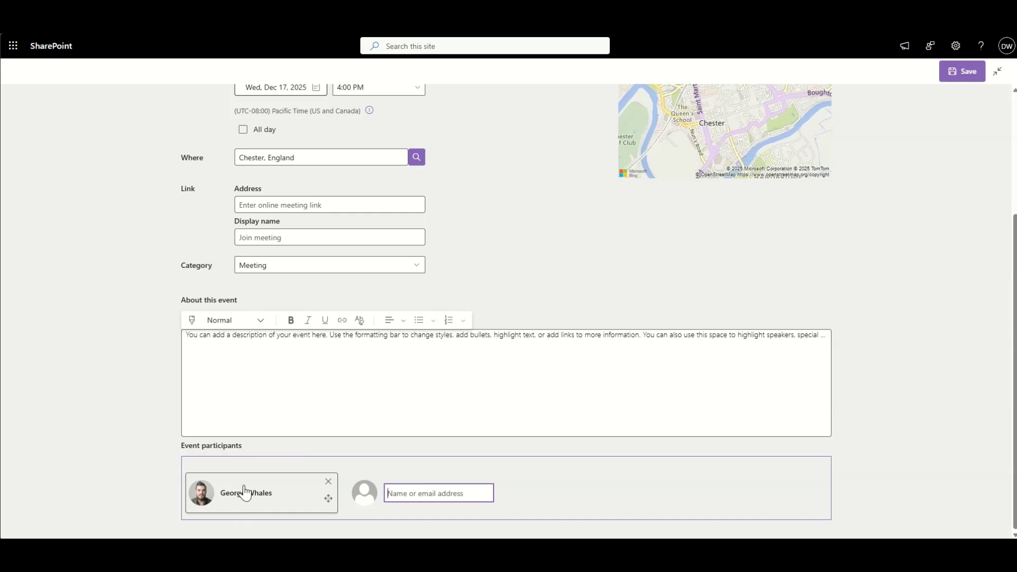
Step: Open the added participant's profile card and close it again
{"action": "left_click", "coordinate": [207, 495]}
{"action": "left_click", "coordinate": [103, 471]}
{"action": "left_click", "coordinate": [205, 490]}
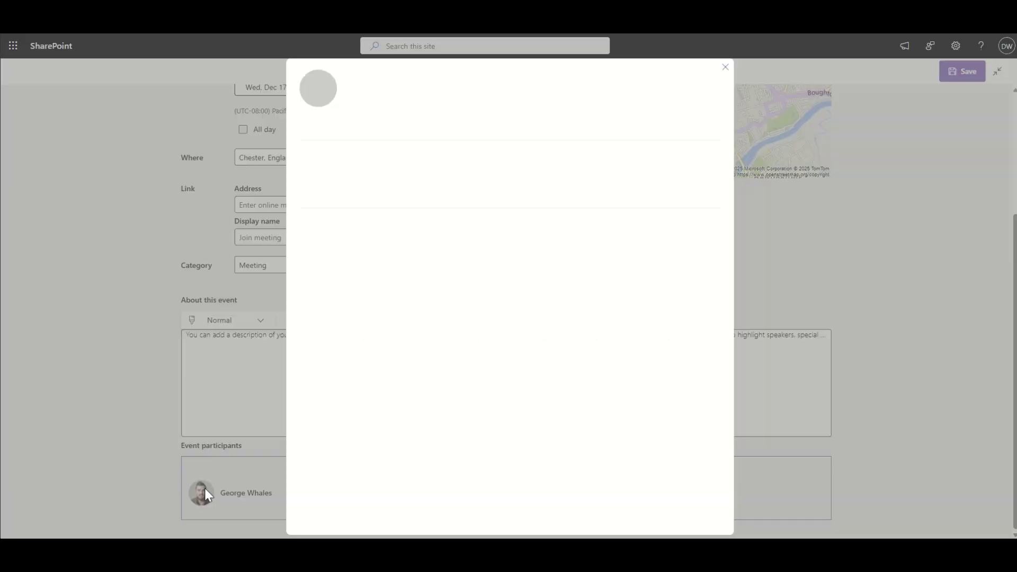
{"action": "left_click", "coordinate": [141, 287]}
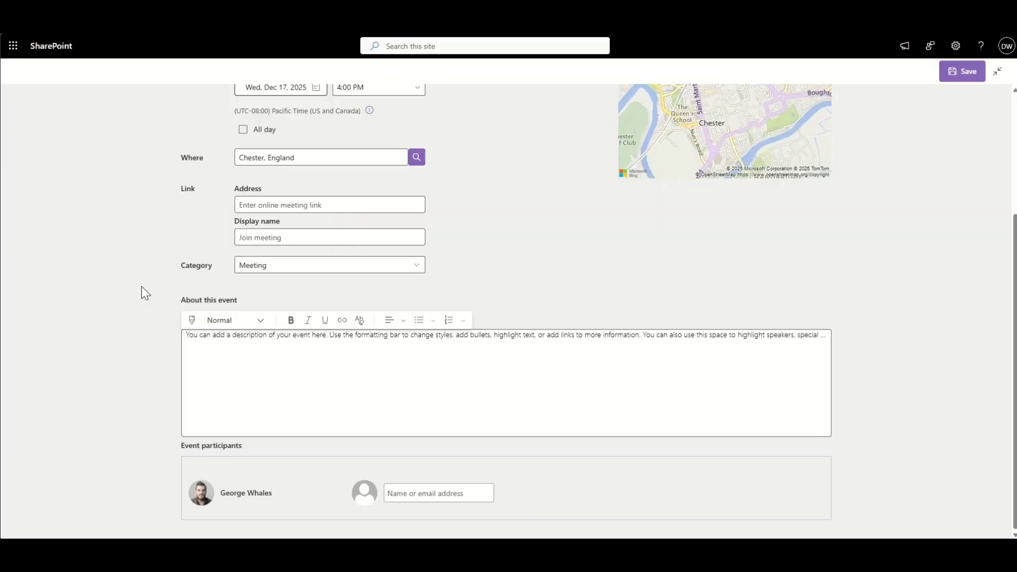
Step: Save the IT Data Security event and return to the Upcoming Training section of the Training Tracker home page
{"action": "scroll", "coordinate": [162, 291], "scroll_direction": "up", "scroll_amount": 3}
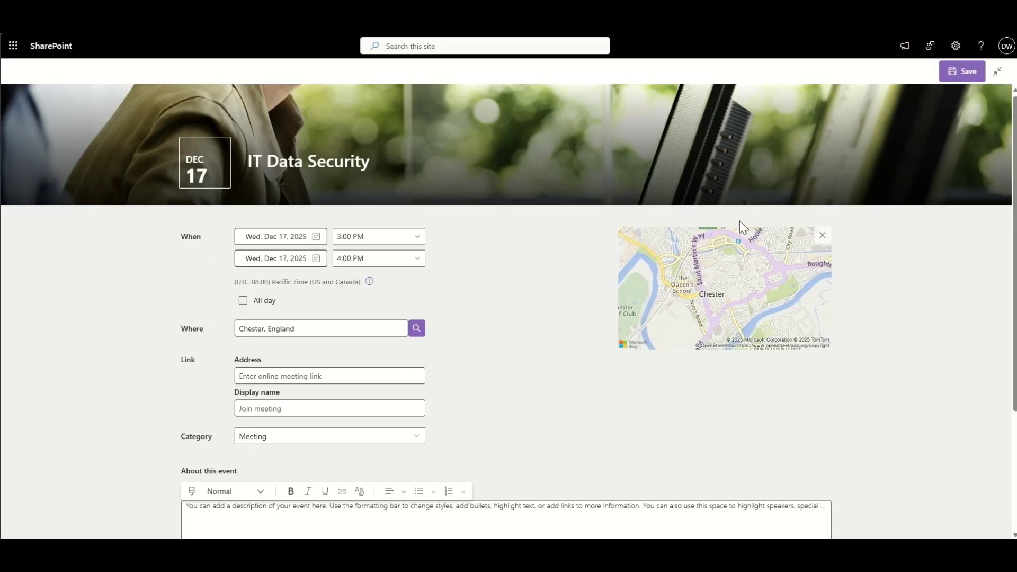
{"action": "left_click", "coordinate": [950, 67]}
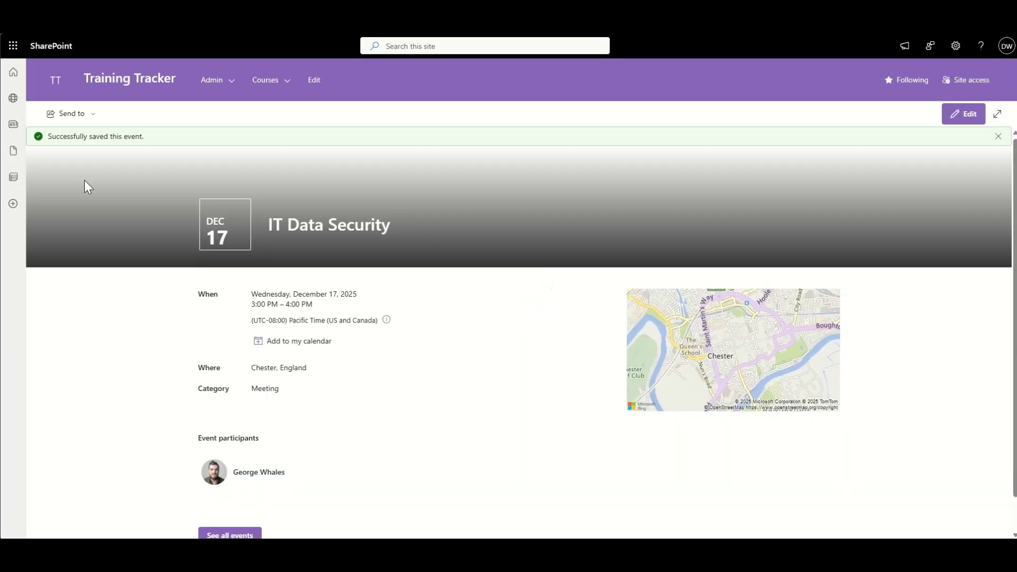
{"action": "left_click", "coordinate": [150, 81]}
{"action": "scroll", "coordinate": [148, 345], "scroll_direction": "down", "scroll_amount": 15}
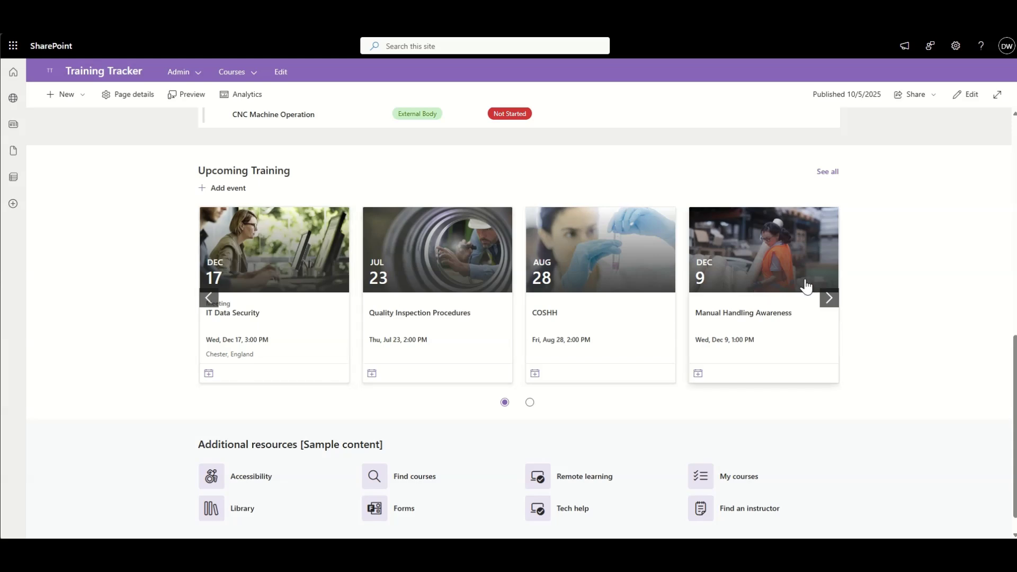
Step: View the second set of upcoming training events, open the Overhead Crane Operation & Safety event, and return to the home page
{"action": "left_click", "coordinate": [829, 299]}
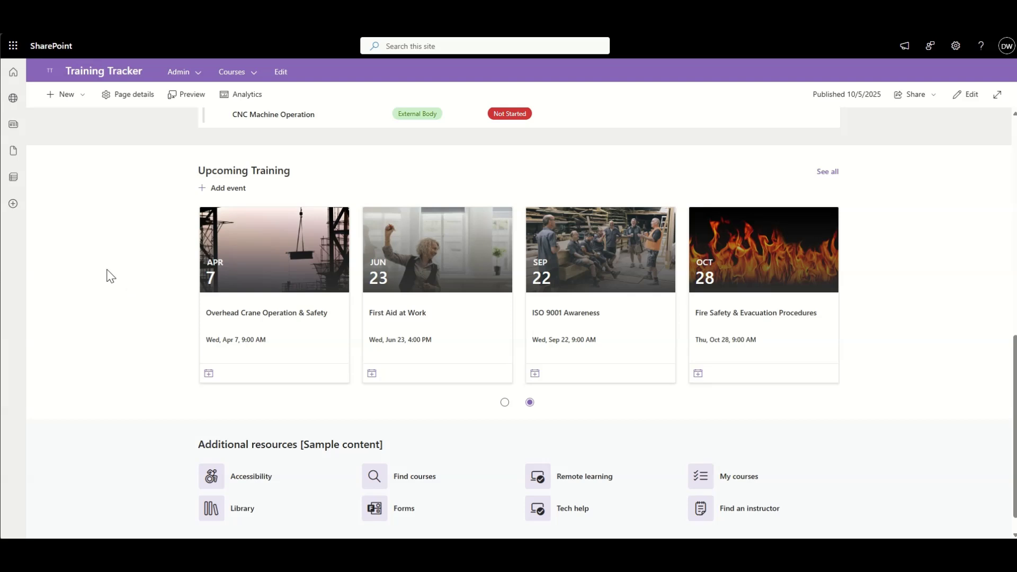
{"action": "left_click", "coordinate": [213, 289]}
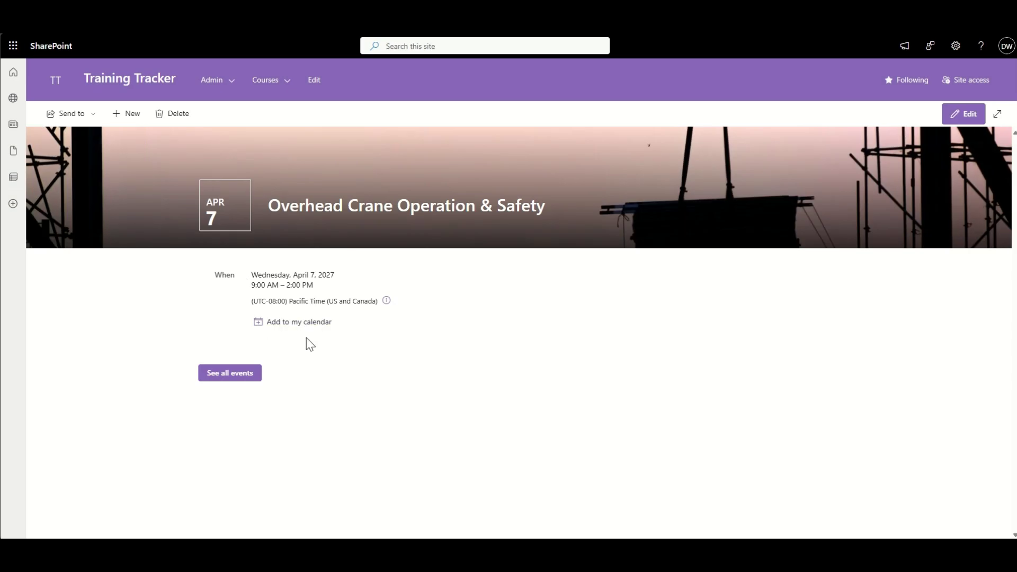
{"action": "left_click", "coordinate": [124, 81]}
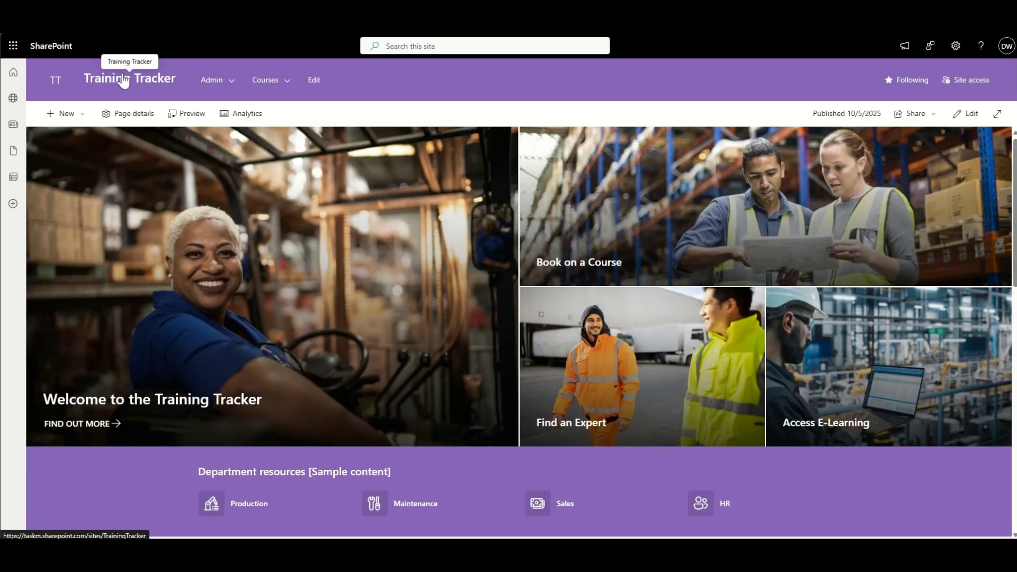
{"action": "scroll", "coordinate": [687, 312], "scroll_direction": "down", "scroll_amount": 10}
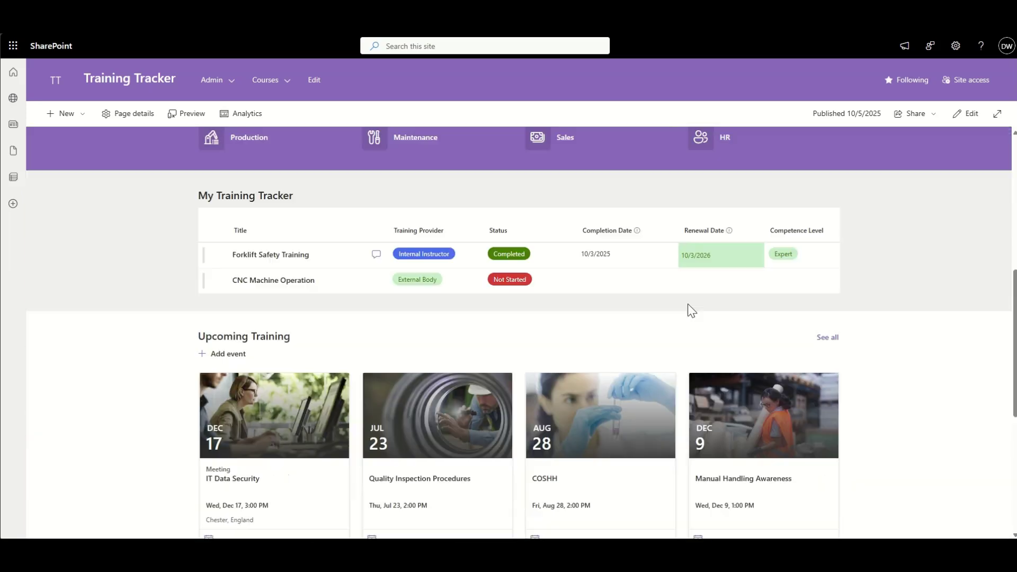
{"action": "scroll", "coordinate": [894, 358], "scroll_direction": "up", "scroll_amount": 10}
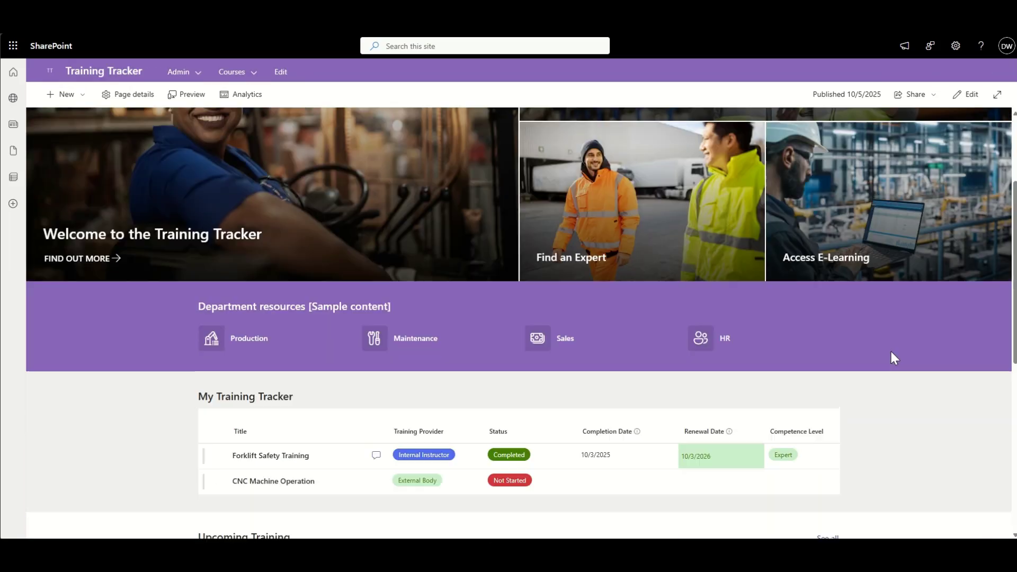
Step: Open the site's theme choices and preview the organization's UPDATE Theme and Barclays Blue Theme on the home page
{"action": "left_click", "coordinate": [955, 46]}
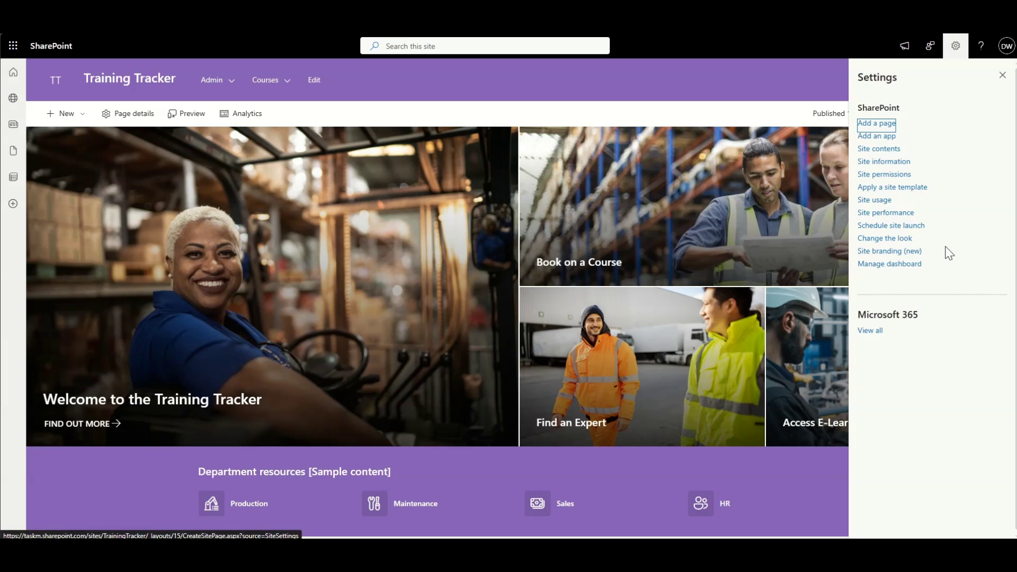
{"action": "left_click", "coordinate": [893, 243]}
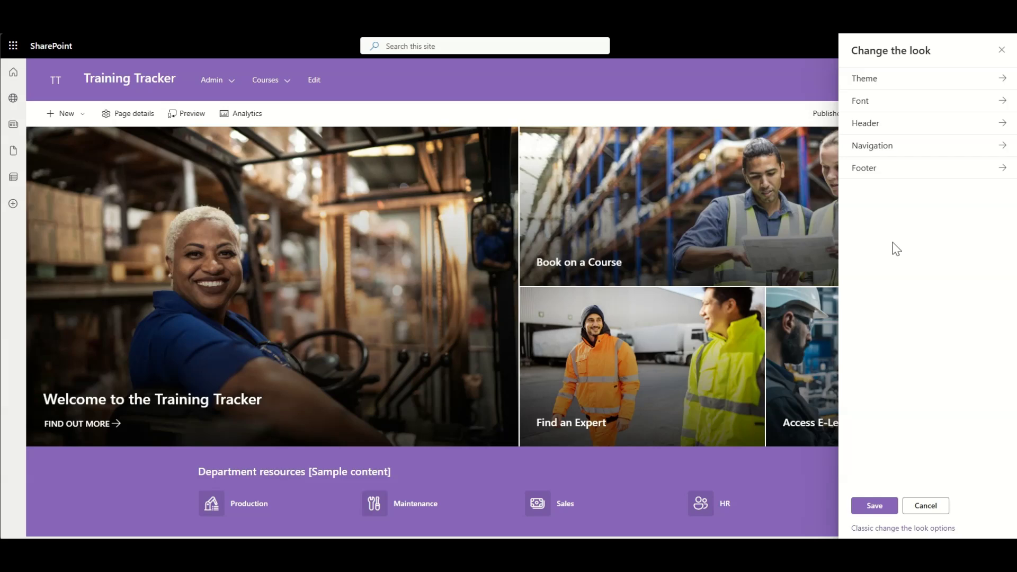
{"action": "left_click", "coordinate": [890, 84]}
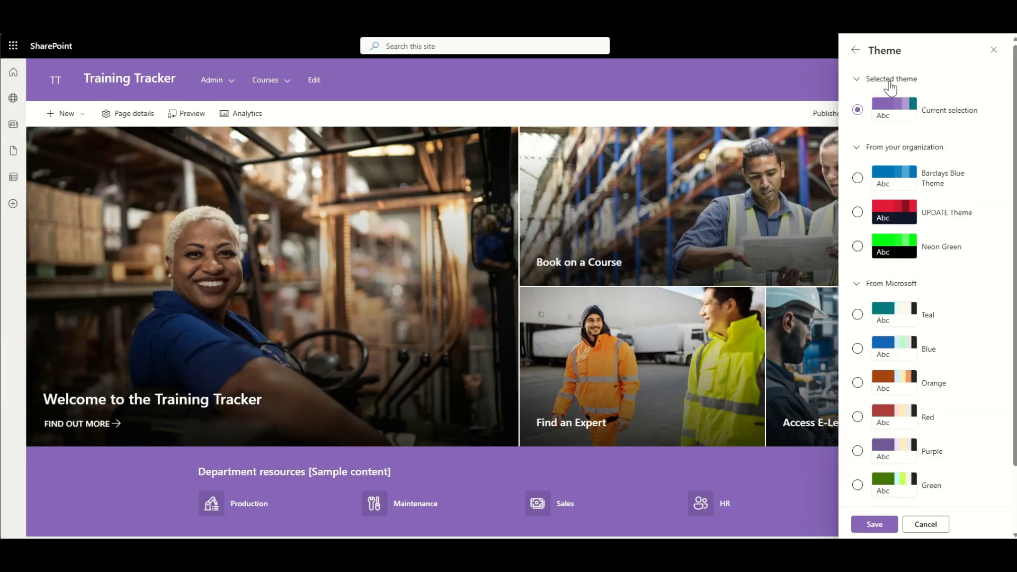
{"action": "left_click", "coordinate": [939, 224]}
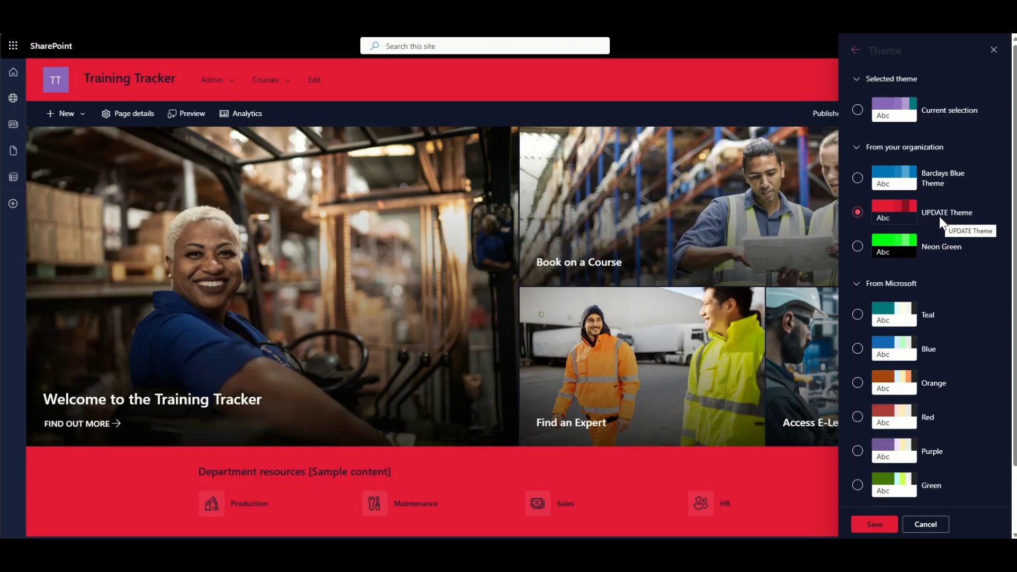
{"action": "left_click", "coordinate": [940, 187]}
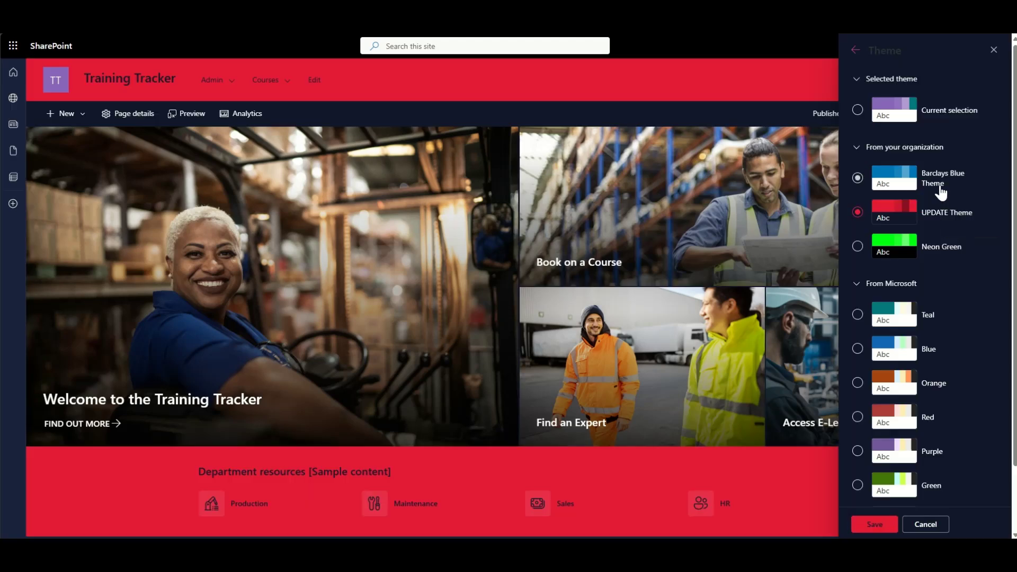
{"action": "scroll", "coordinate": [674, 350], "scroll_direction": "down", "scroll_amount": 10}
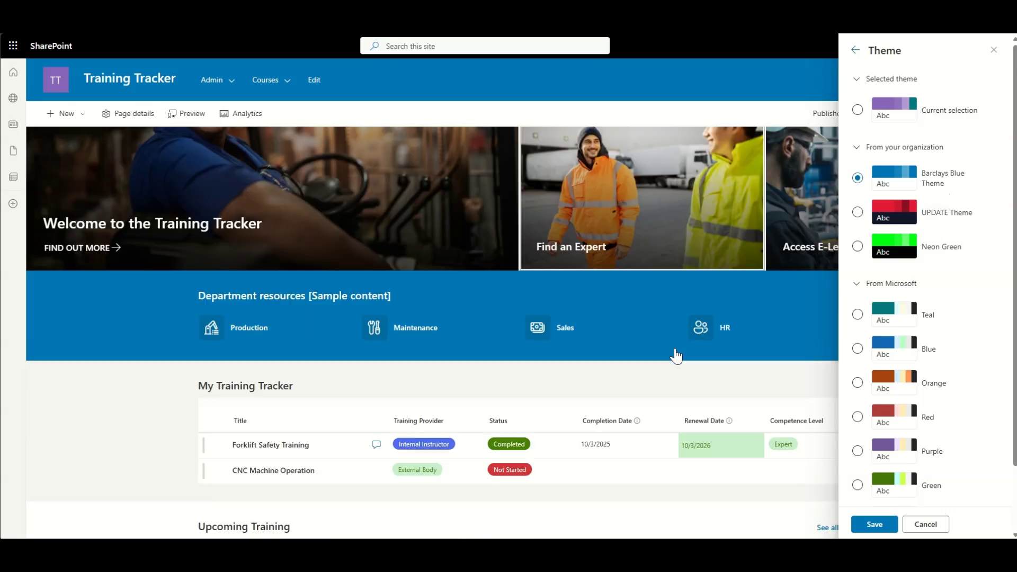
{"action": "scroll", "coordinate": [674, 354], "scroll_direction": "up", "scroll_amount": 10}
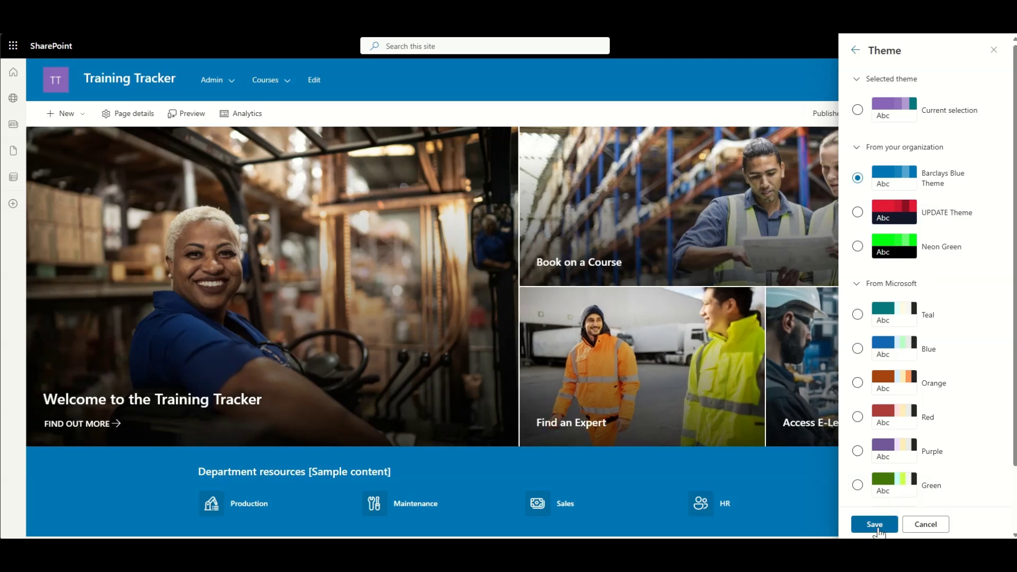
Step: Try Microsoft's Blue, Cobalt, Green, Purple and Orange themes on the site
{"action": "left_click", "coordinate": [932, 360]}
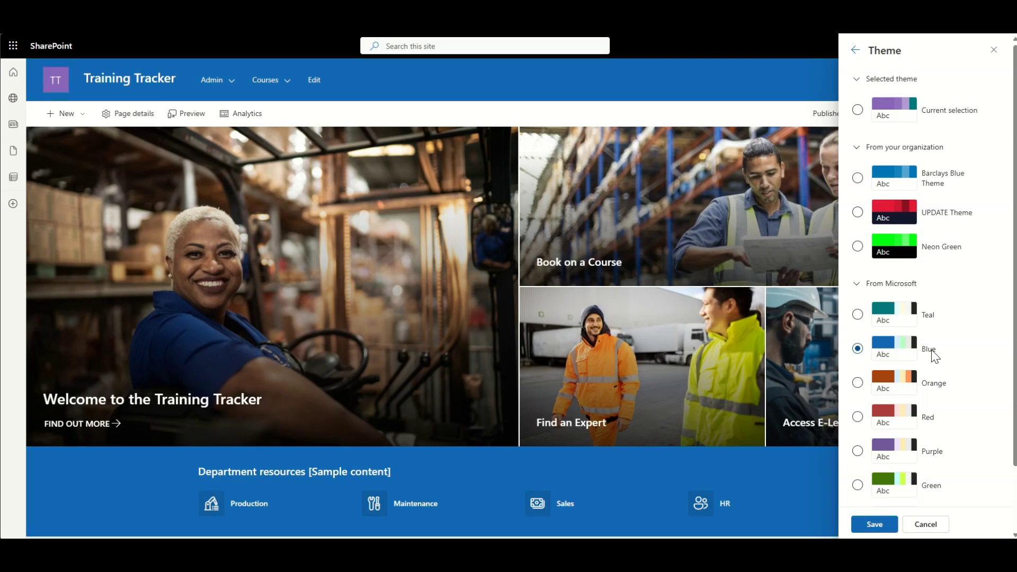
{"action": "scroll", "coordinate": [956, 392], "scroll_direction": "down", "scroll_amount": 2}
{"action": "left_click", "coordinate": [932, 480]}
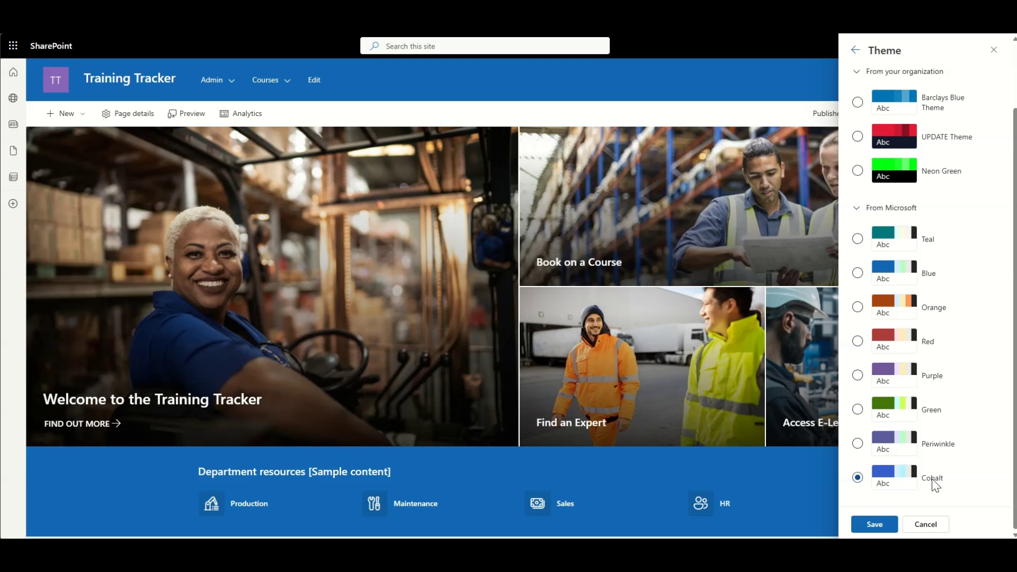
{"action": "left_click", "coordinate": [933, 410]}
{"action": "left_click", "coordinate": [933, 375]}
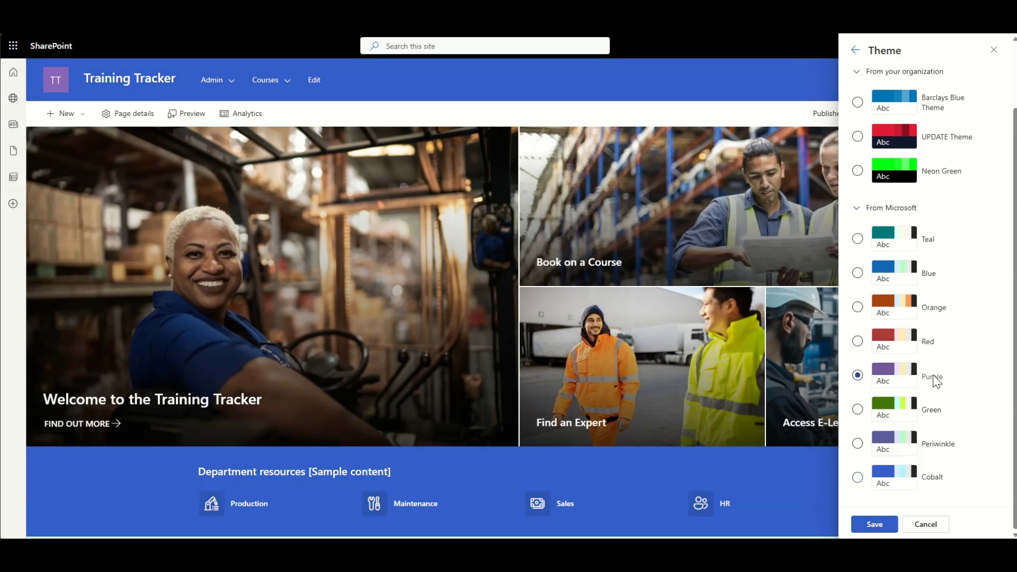
{"action": "left_click", "coordinate": [935, 307]}
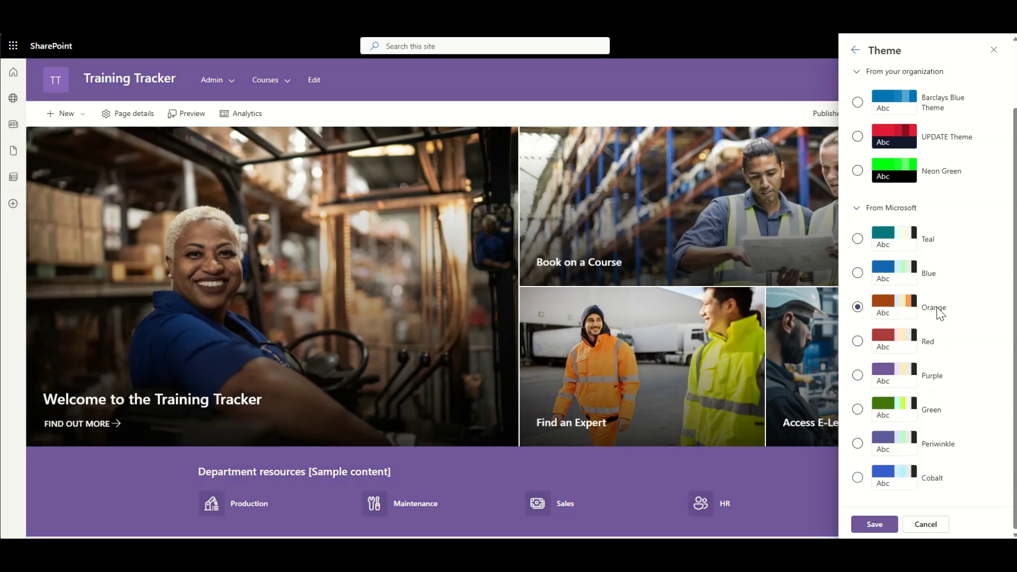
{"action": "left_click", "coordinate": [933, 281]}
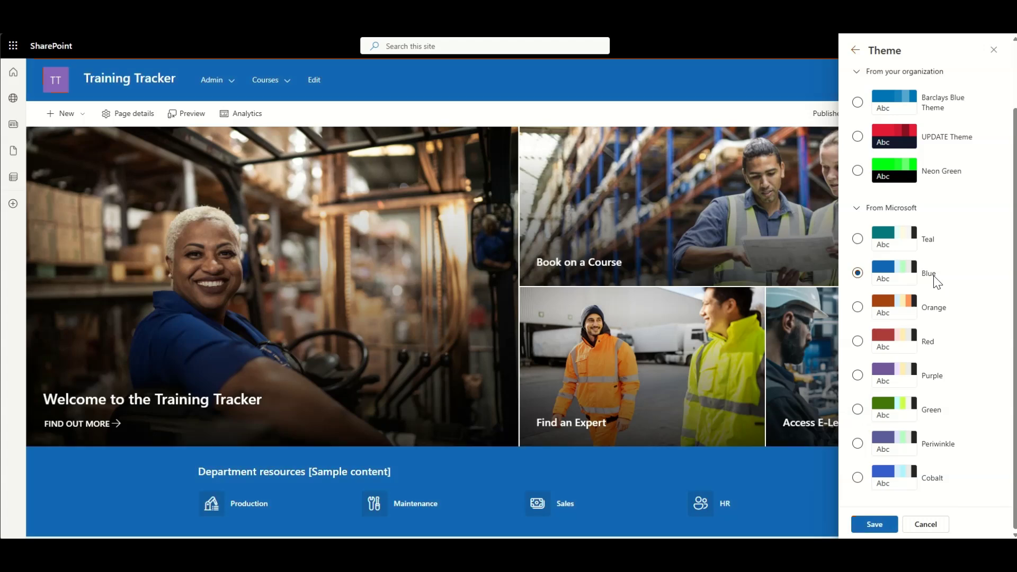
Step: Apply the organization's Barclays Blue Theme to the site and save the theme
{"action": "left_click", "coordinate": [933, 114]}
{"action": "left_click", "coordinate": [880, 524]}
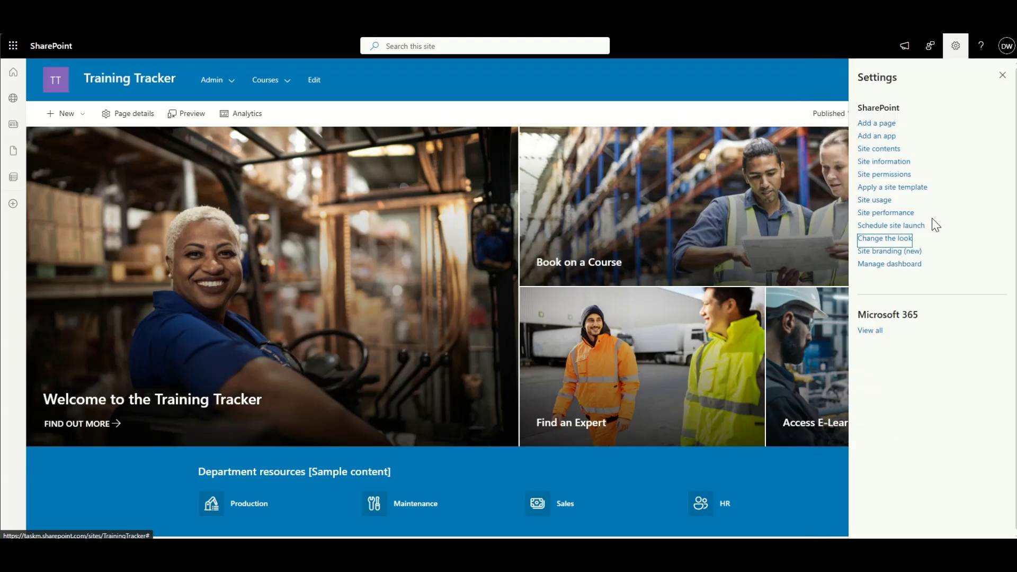
Step: Change the site header's background to the pale blue theme shade and save the header design
{"action": "left_click", "coordinate": [895, 239]}
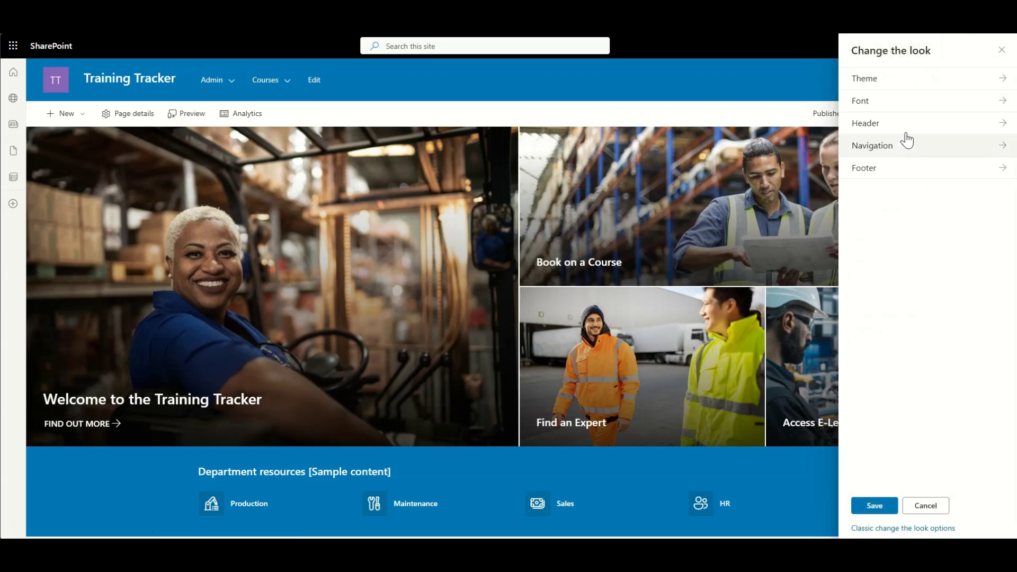
{"action": "left_click", "coordinate": [903, 123]}
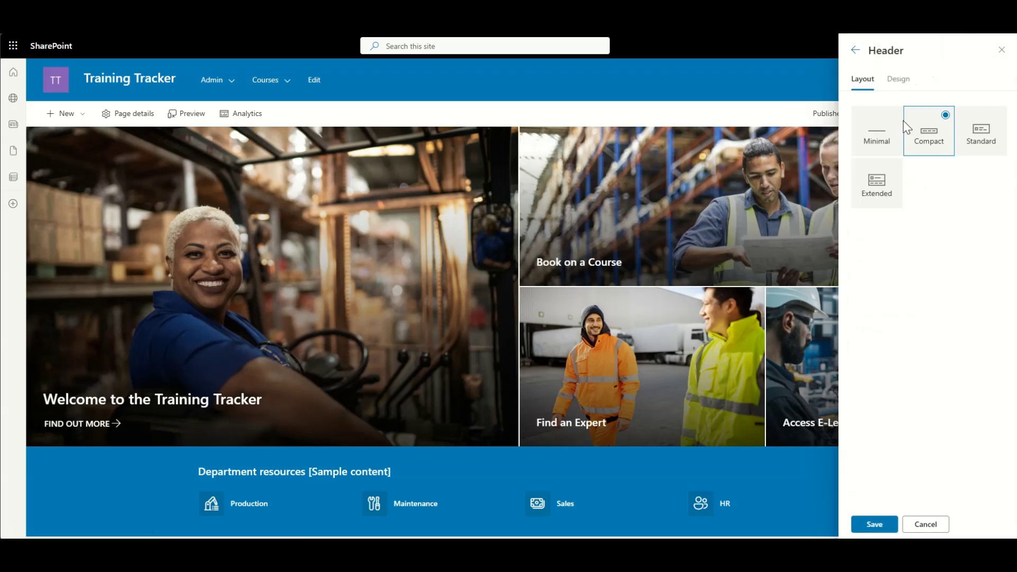
{"action": "left_click", "coordinate": [897, 90]}
{"action": "left_click", "coordinate": [946, 171]}
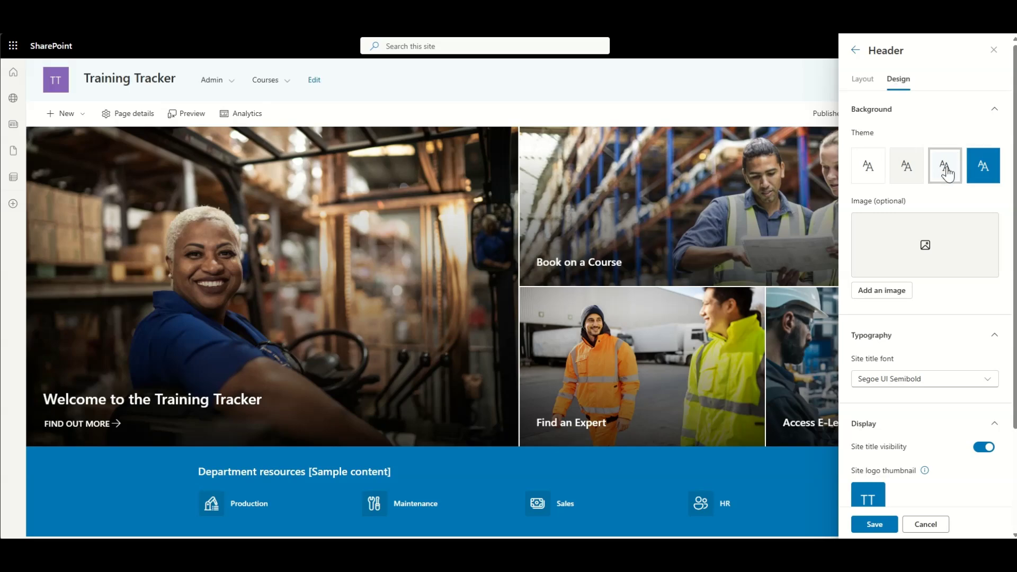
{"action": "scroll", "coordinate": [625, 329], "scroll_direction": "down", "scroll_amount": 7}
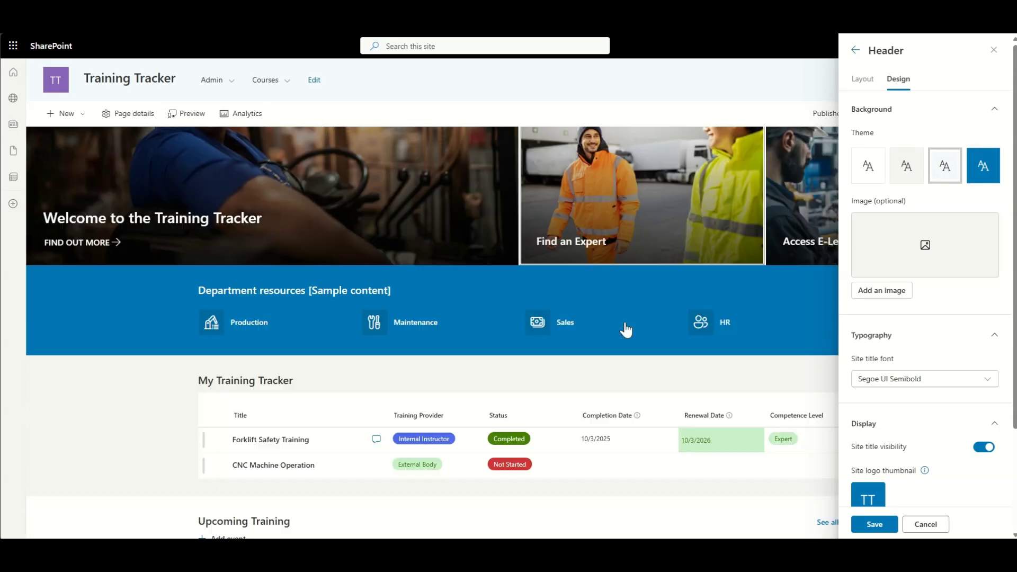
{"action": "scroll", "coordinate": [625, 329], "scroll_direction": "down", "scroll_amount": 3}
{"action": "scroll", "coordinate": [625, 328], "scroll_direction": "up", "scroll_amount": 10}
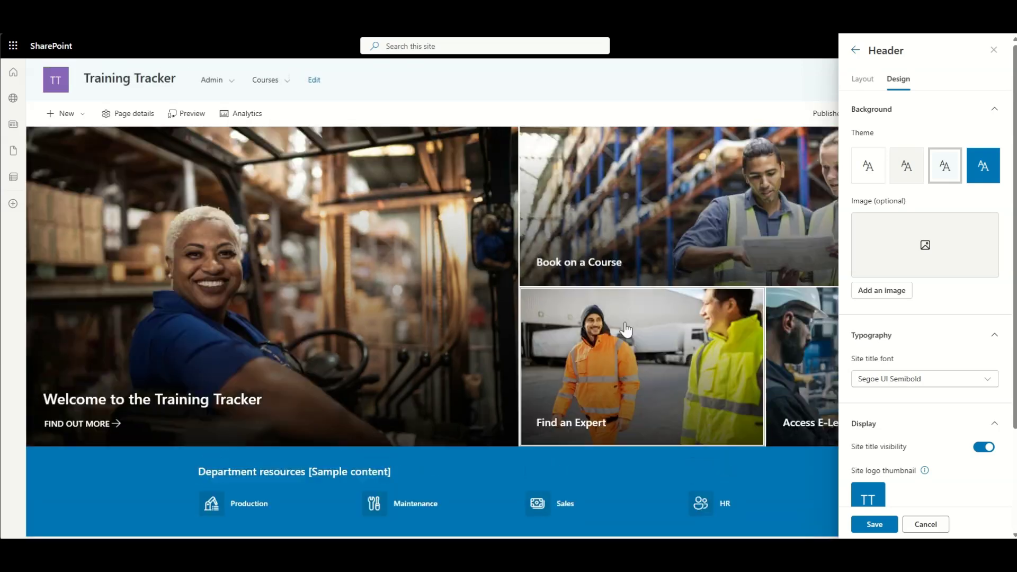
{"action": "left_click", "coordinate": [875, 524]}
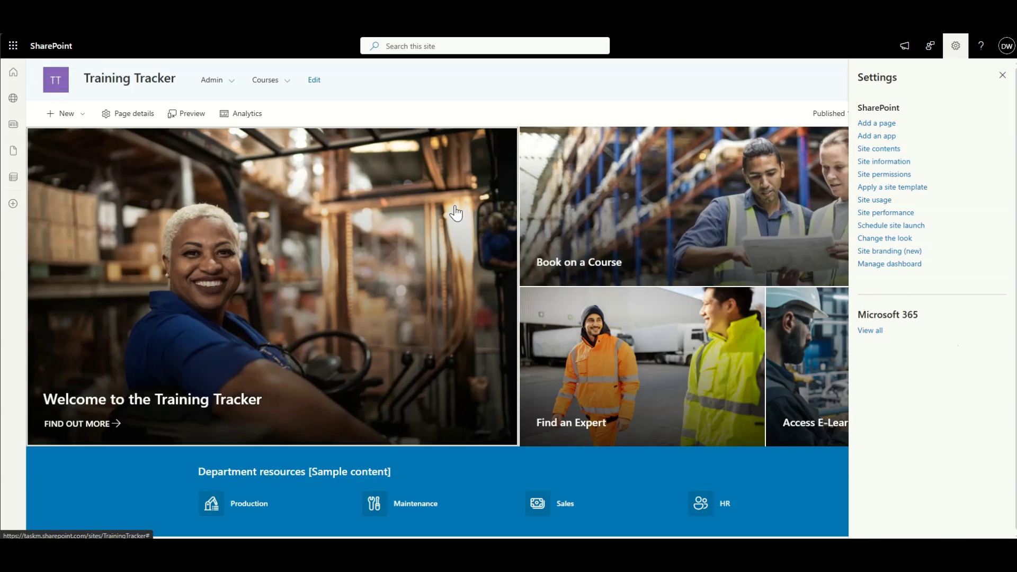
Step: Replace the site logo thumbnail in the header design with the SharePoint logo image and save
{"action": "left_click", "coordinate": [905, 240]}
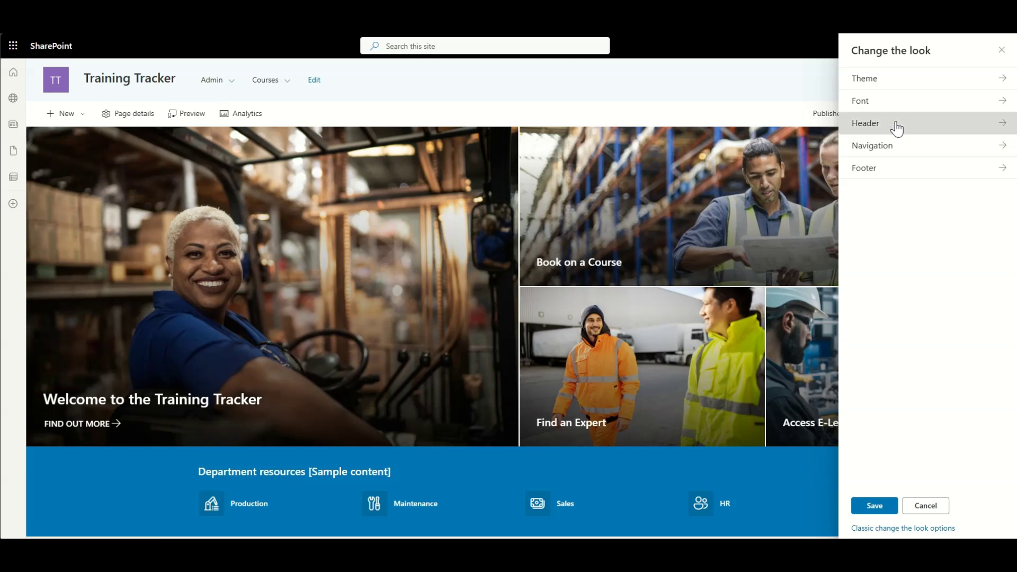
{"action": "left_click", "coordinate": [896, 128]}
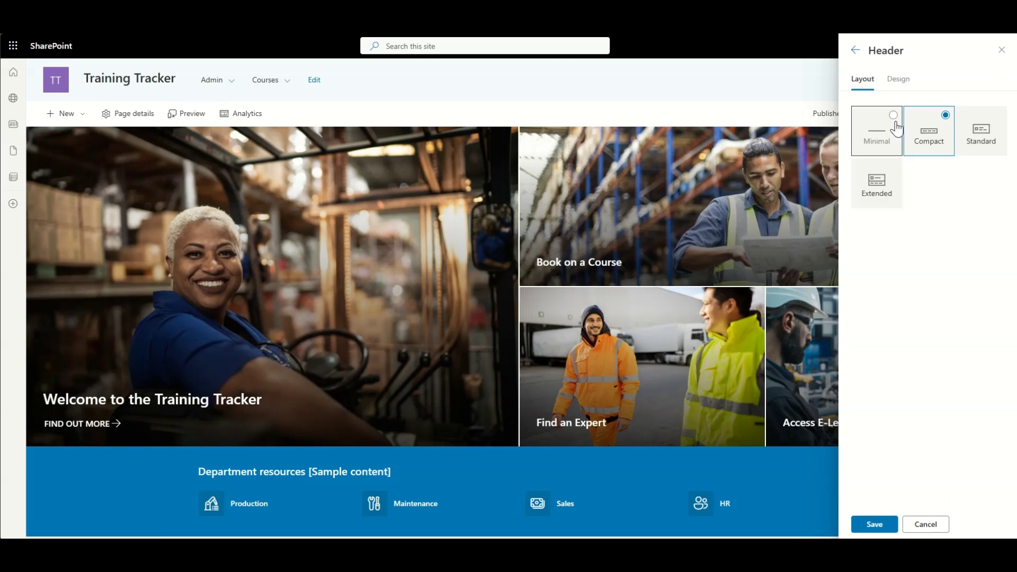
{"action": "left_click", "coordinate": [898, 79]}
{"action": "scroll", "coordinate": [941, 391], "scroll_direction": "down", "scroll_amount": 3}
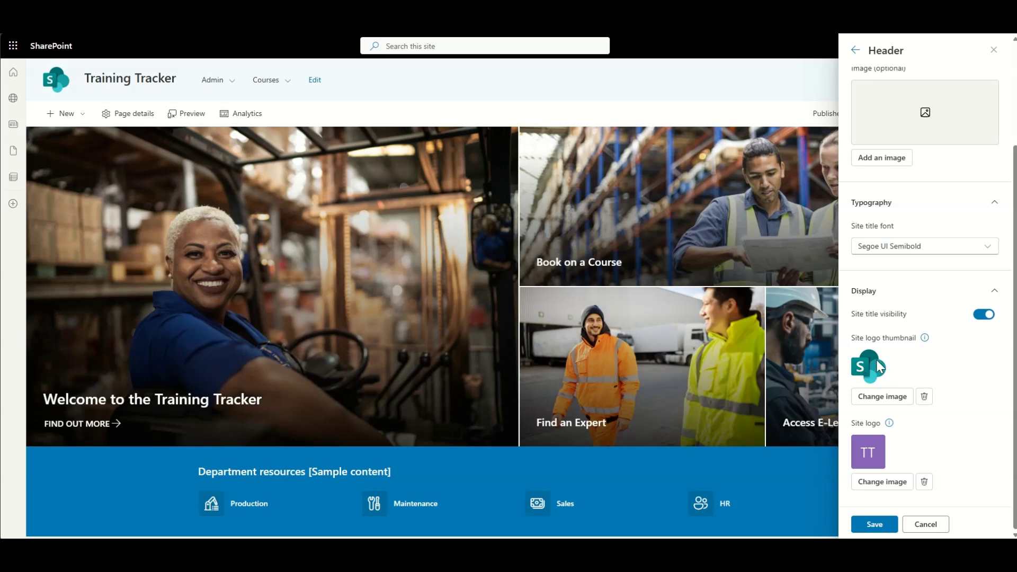
{"action": "left_click", "coordinate": [874, 523]}
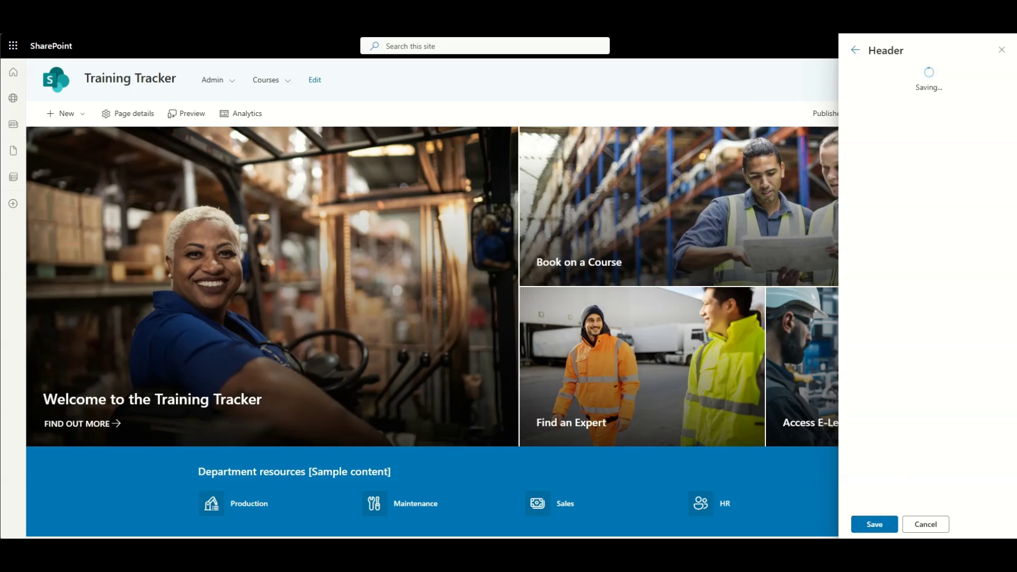
Step: Examine the Admin and Courses navigation menus and the restyled home page from the hero tiles to the additional resources
{"action": "left_click", "coordinate": [212, 81]}
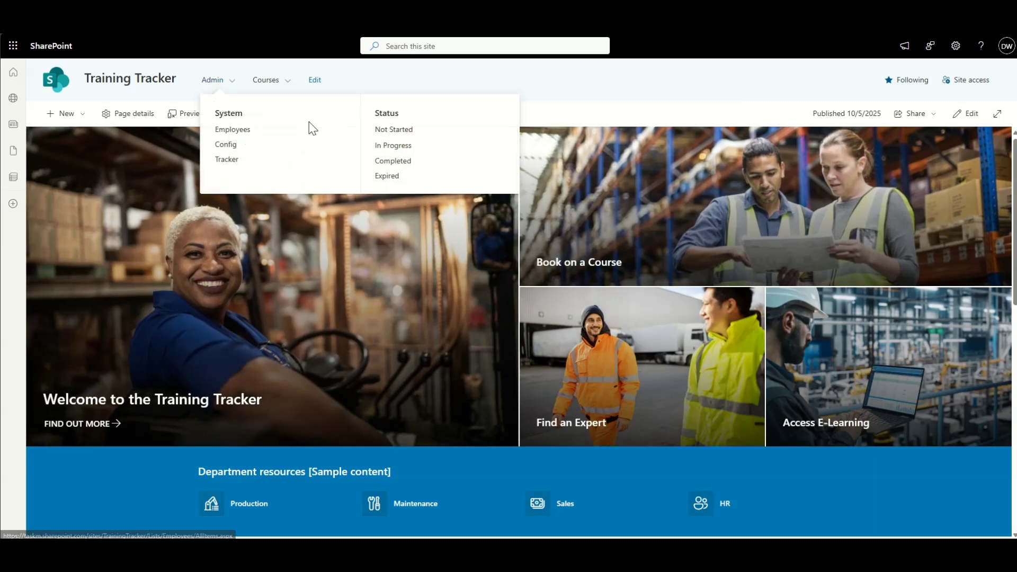
{"action": "mouse_move", "coordinate": [274, 87]}
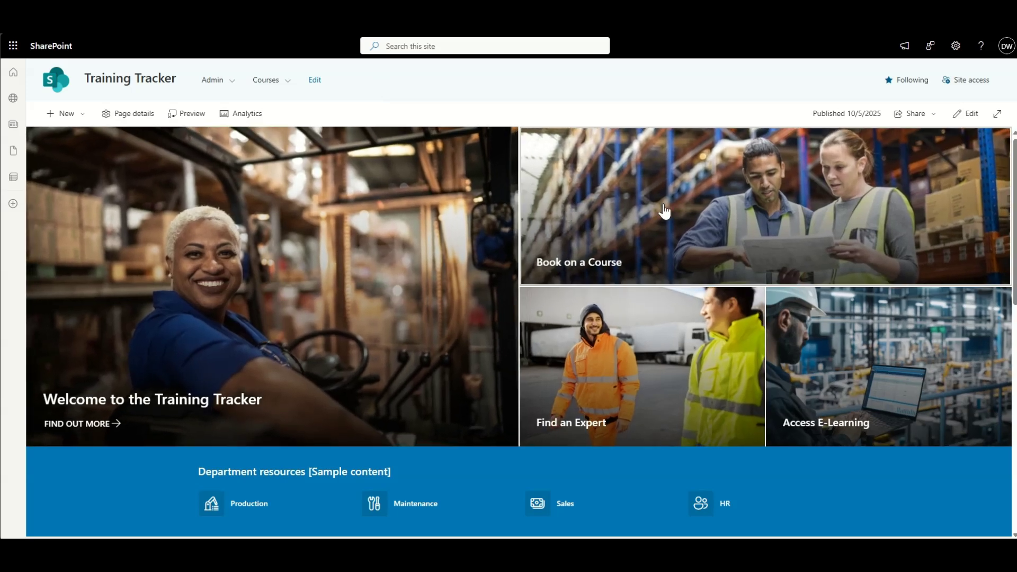
{"action": "scroll", "coordinate": [432, 372], "scroll_direction": "down", "scroll_amount": 3}
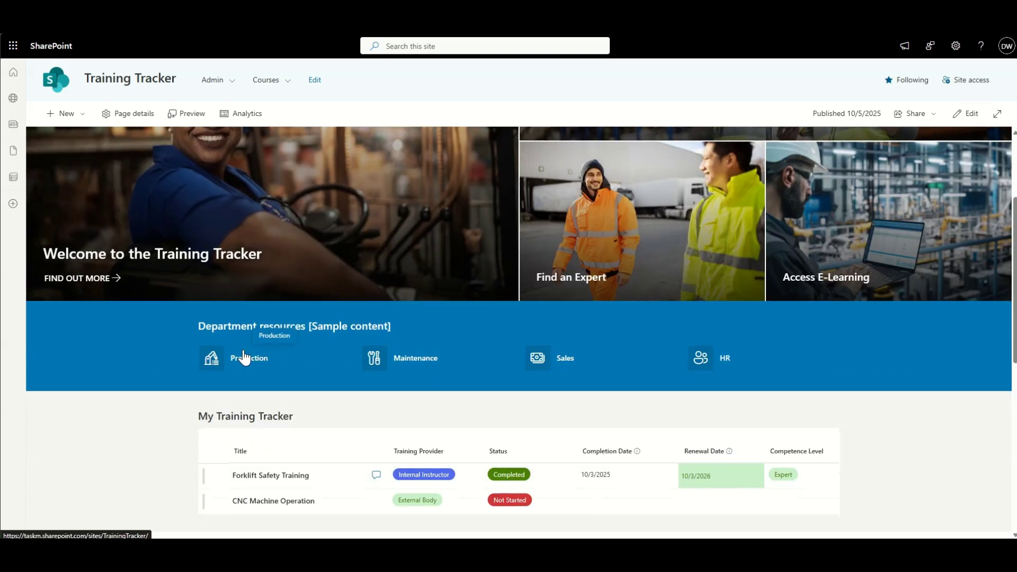
{"action": "scroll", "coordinate": [158, 375], "scroll_direction": "down", "scroll_amount": 3}
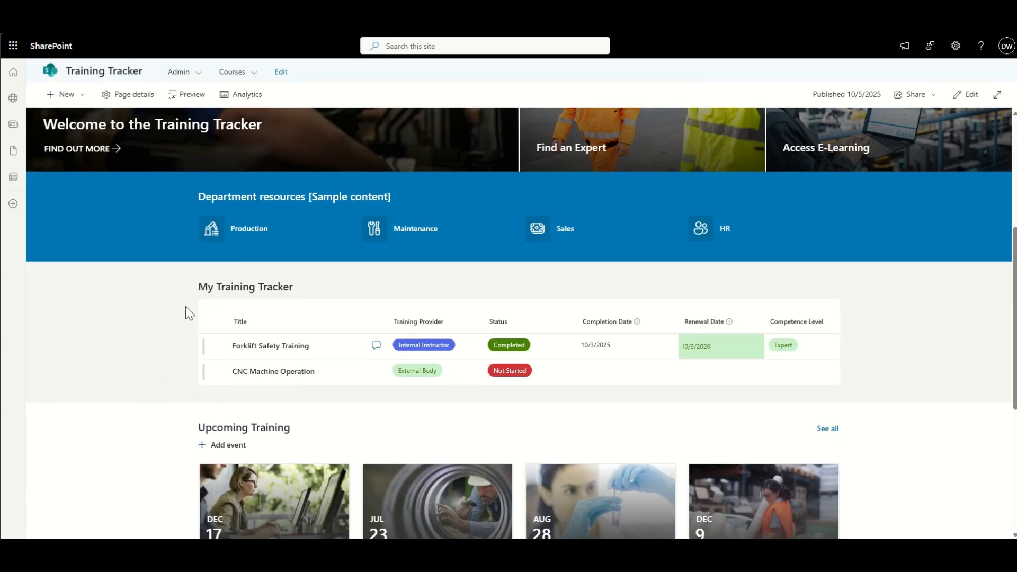
{"action": "scroll", "coordinate": [186, 311], "scroll_direction": "down", "scroll_amount": 4}
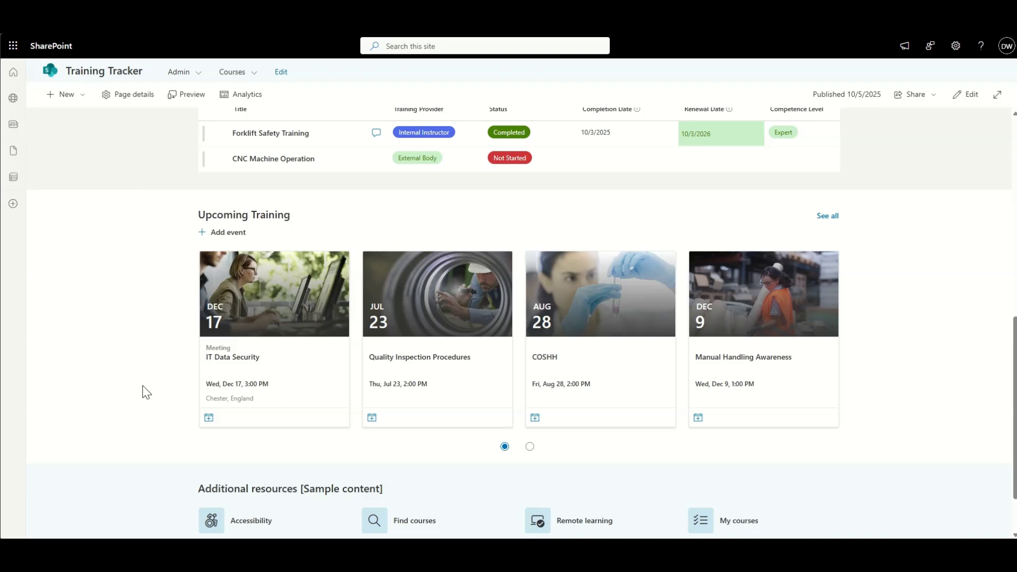
{"action": "scroll", "coordinate": [142, 386], "scroll_direction": "down", "scroll_amount": 1}
{"action": "scroll", "coordinate": [141, 268], "scroll_direction": "up", "scroll_amount": 5}
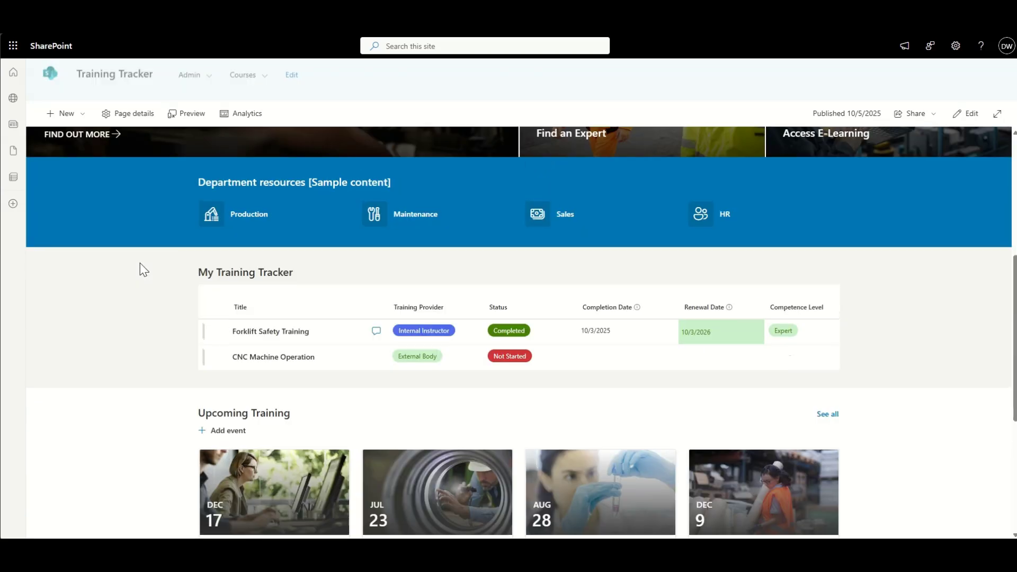
{"action": "scroll", "coordinate": [140, 263], "scroll_direction": "up", "scroll_amount": 5}
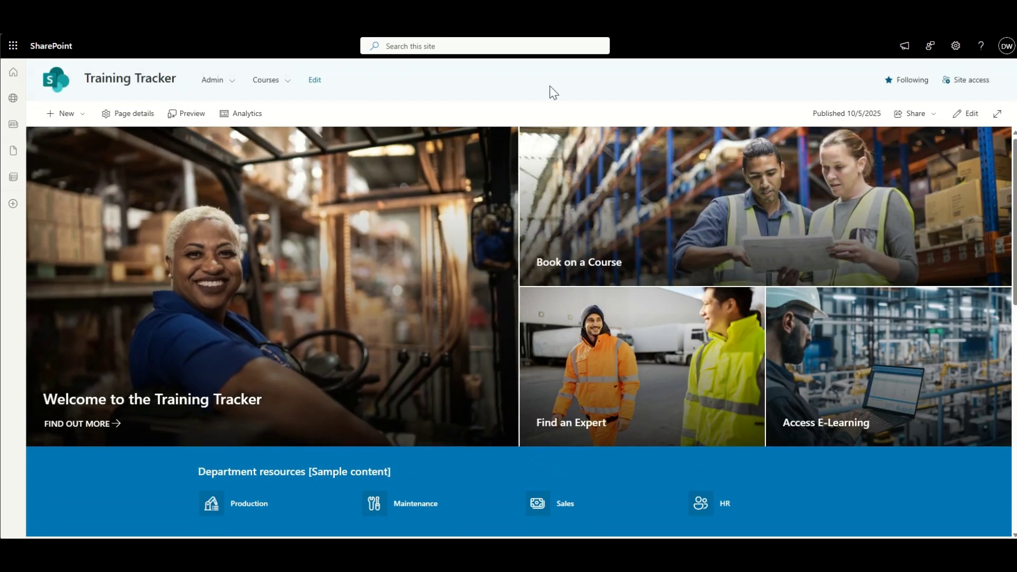